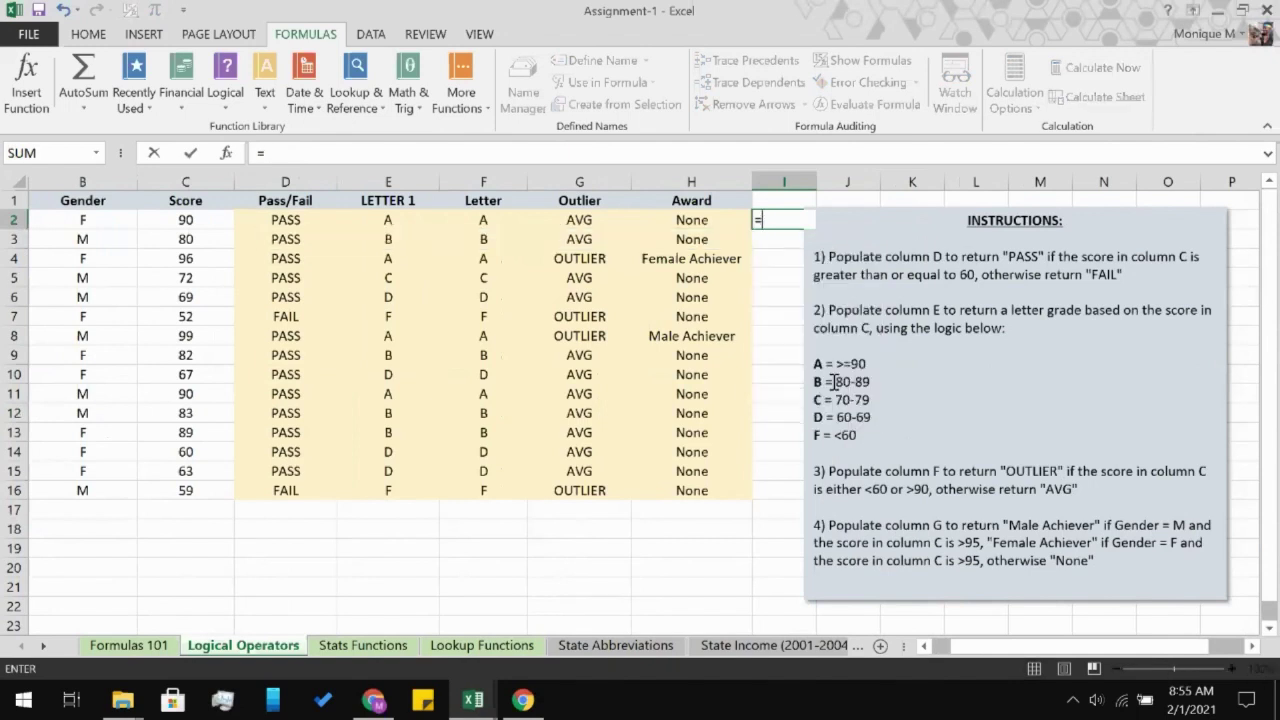
# - Switch to the Stats Functions sheet and set its zoom to 90%
pyautogui.click(783, 290)
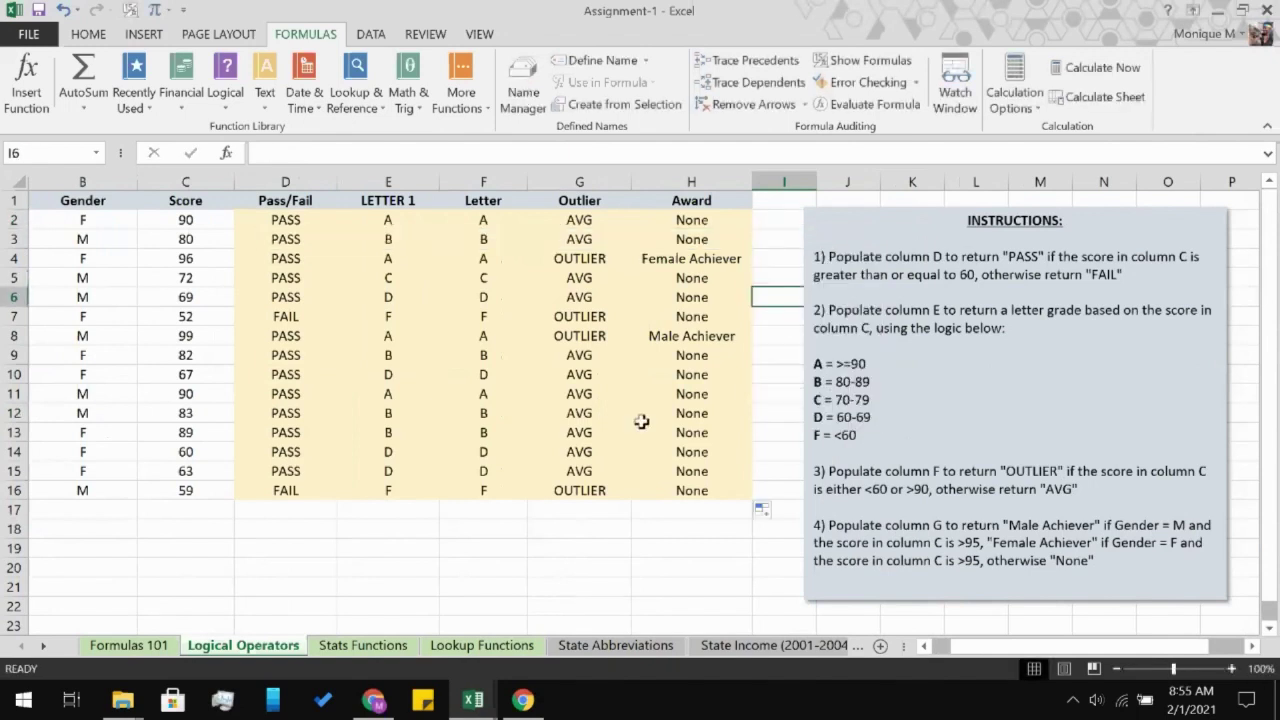
pyautogui.click(350, 647)
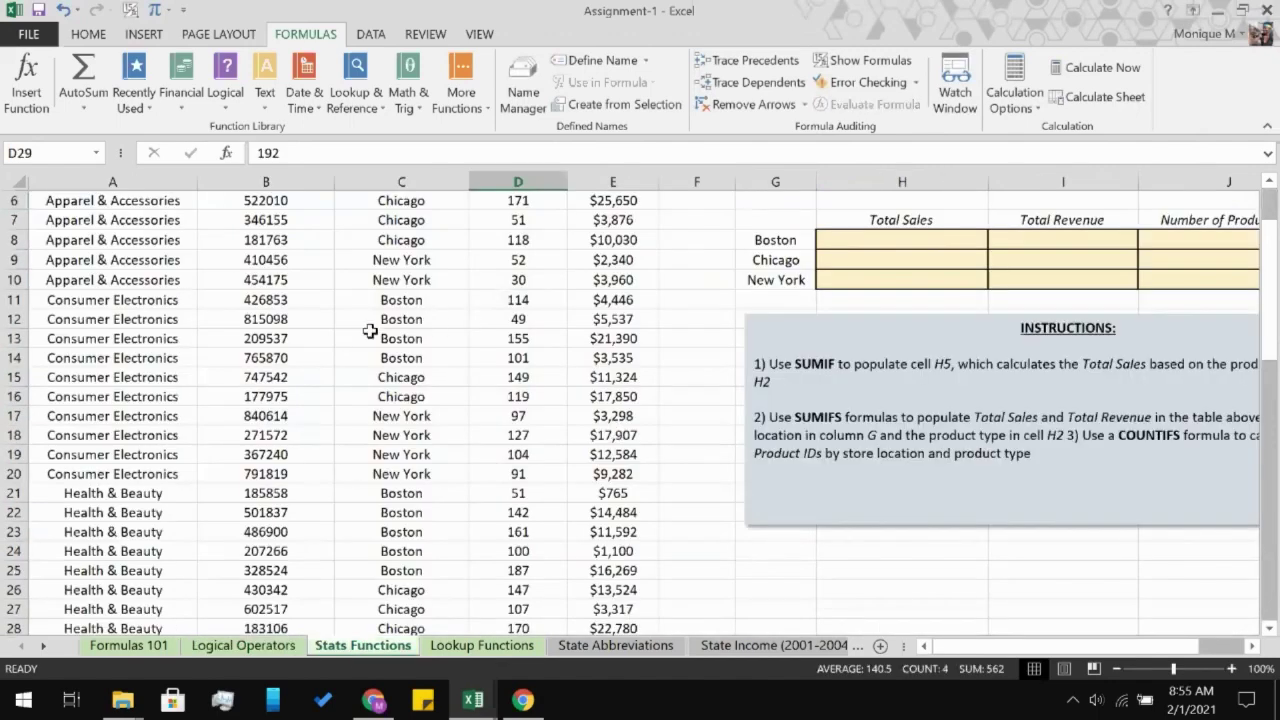
pyautogui.scroll(2, 370, 331)
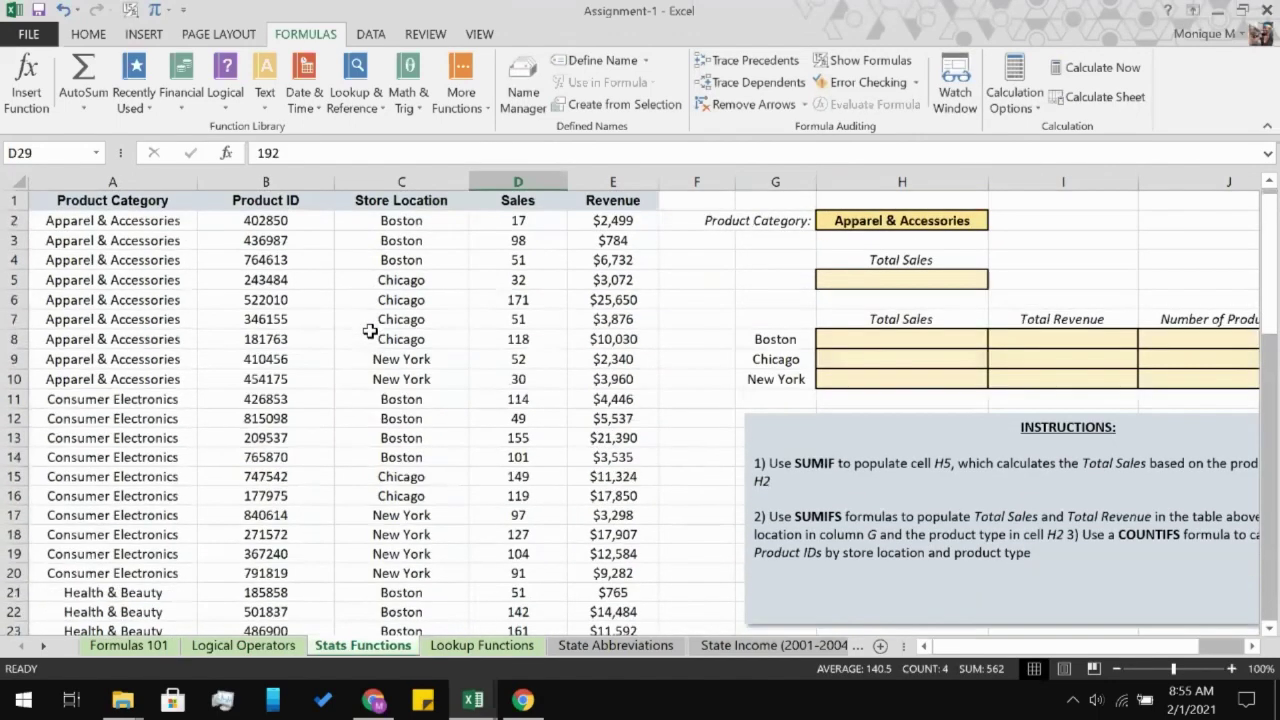
pyautogui.click(1116, 668)
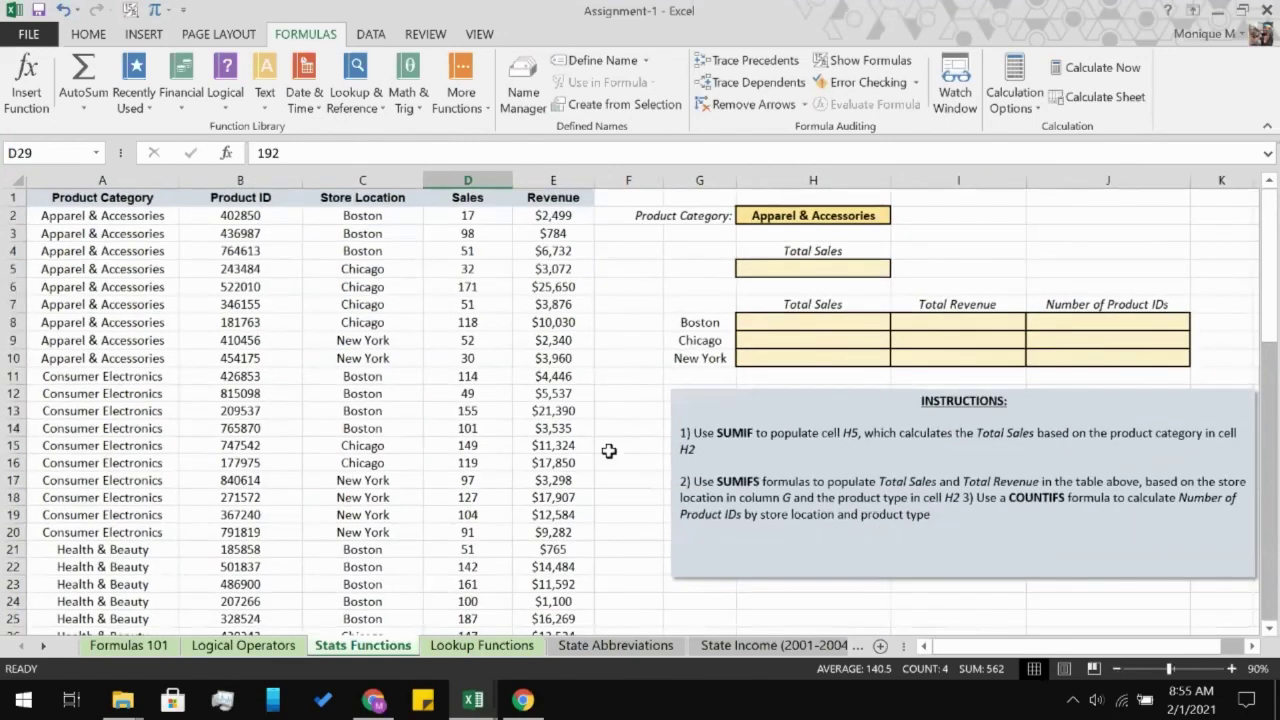
# - Start a SUMIF formula in cell H5 with A2:E70 as its range
pyautogui.click(779, 268)
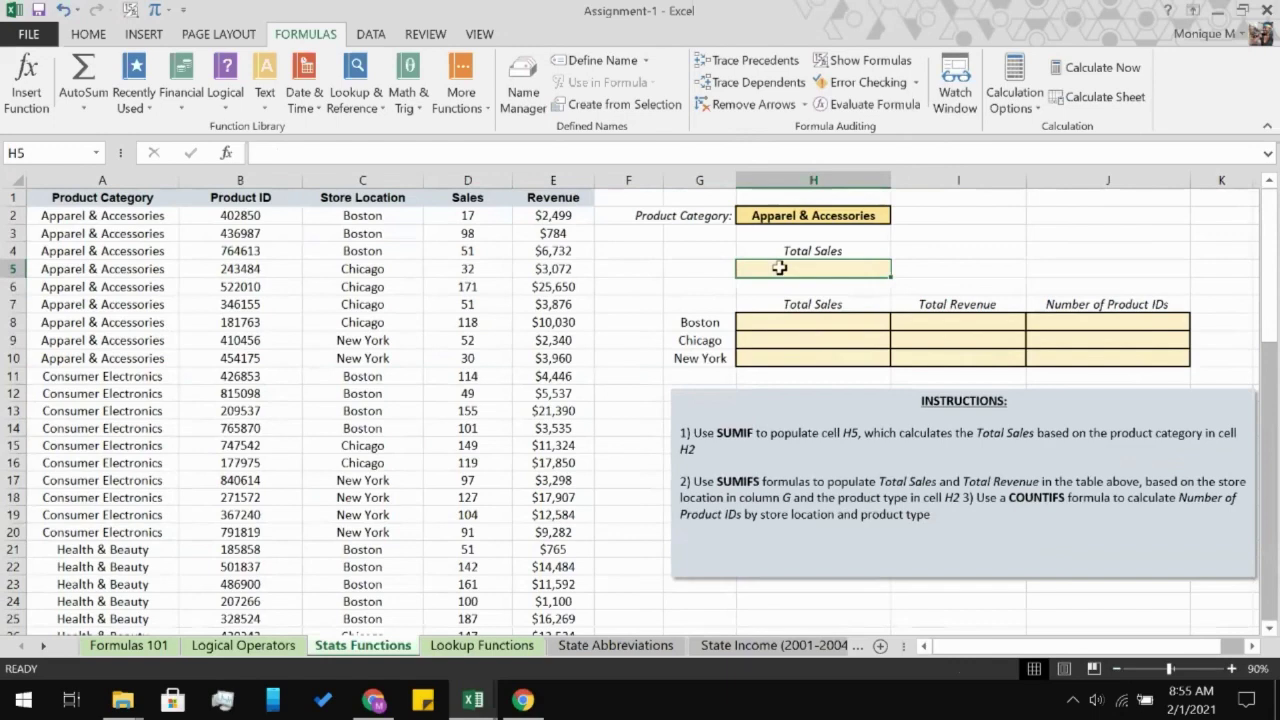
pyautogui.write('=')
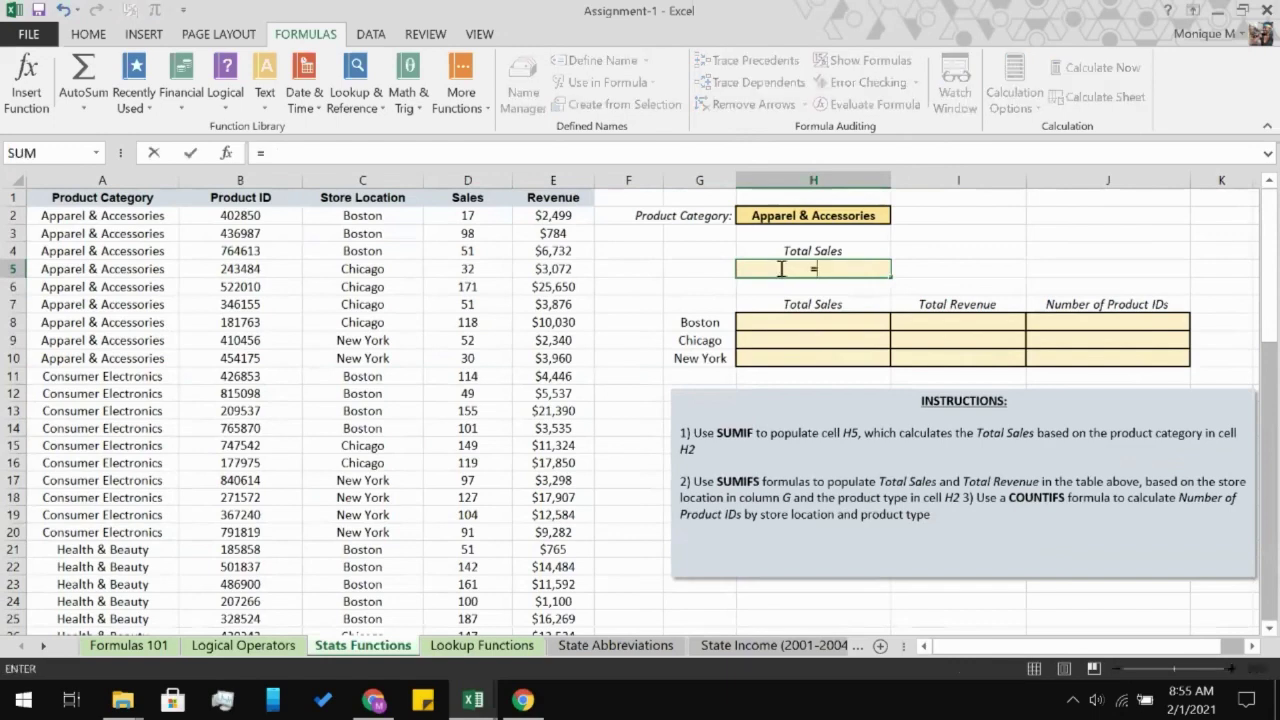
pyautogui.write('sumi')
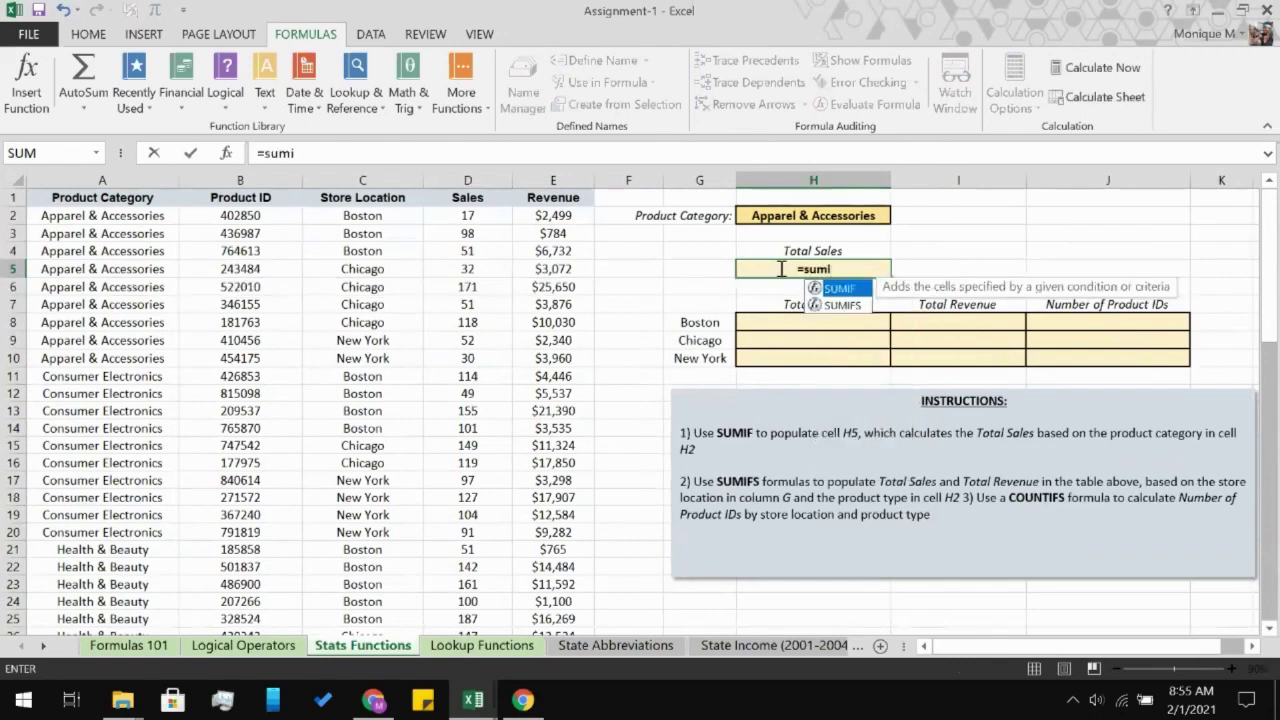
pyautogui.press('Tab')
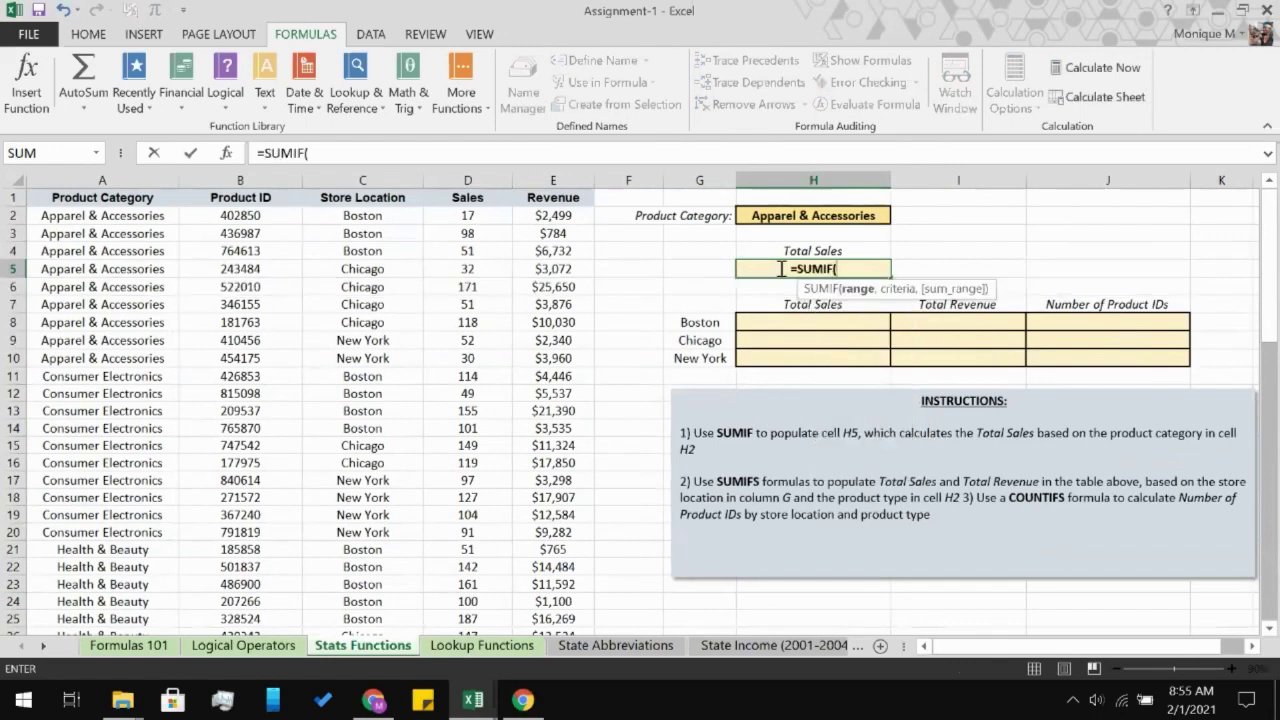
pyautogui.click(36, 215)
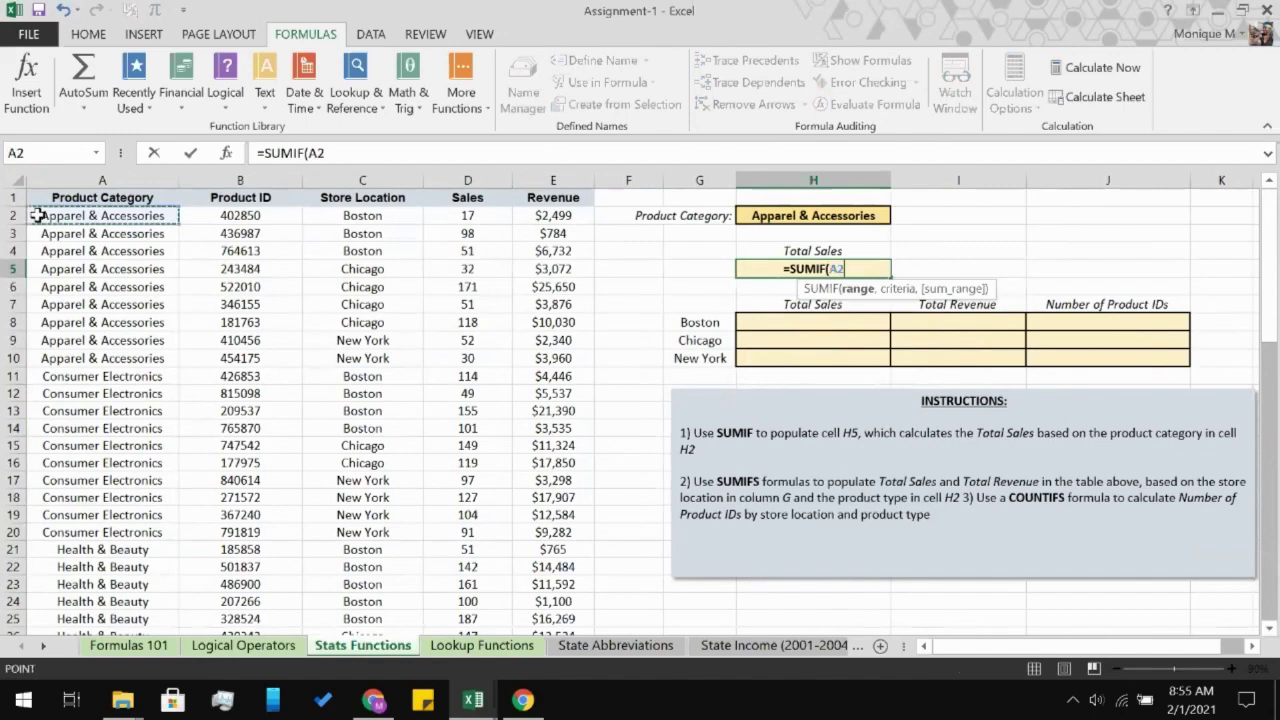
pyautogui.scroll(-5, 407, 462)
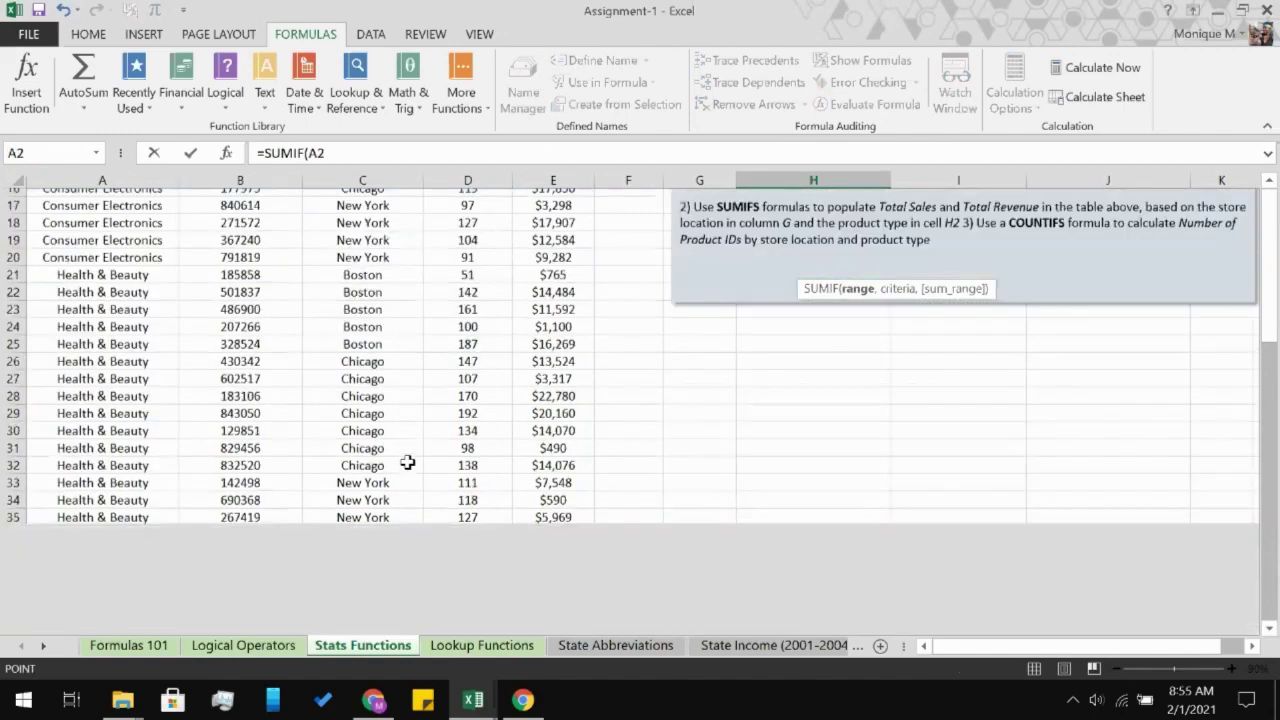
pyautogui.scroll(-16, 407, 462)
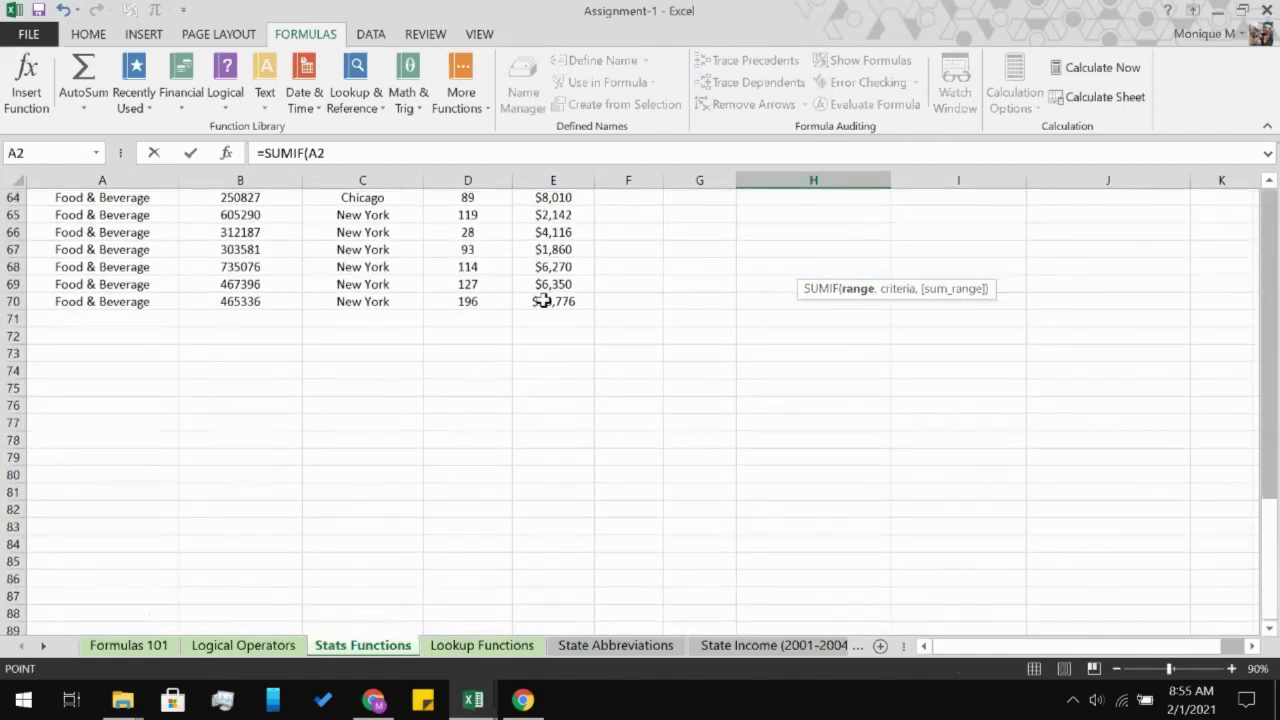
pyautogui.keyDown('shift'); pyautogui.click(542, 301); pyautogui.keyUp('shift')
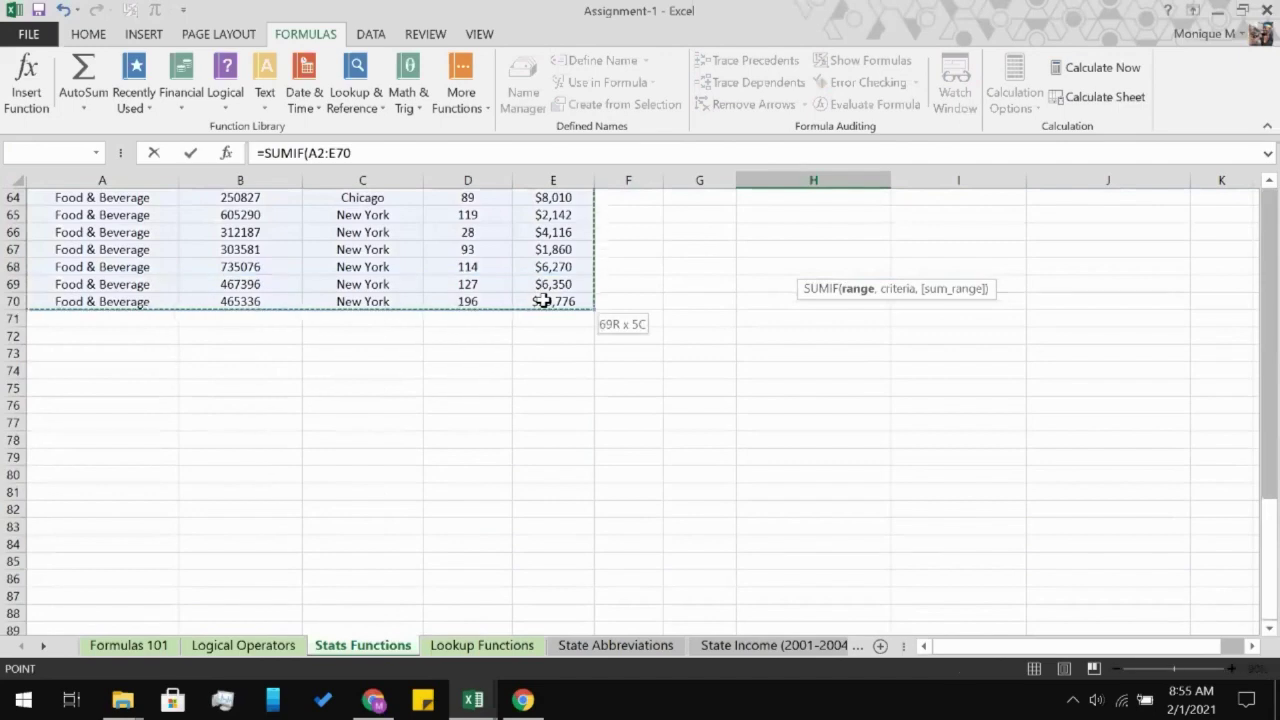
pyautogui.scroll(20, 542, 301)
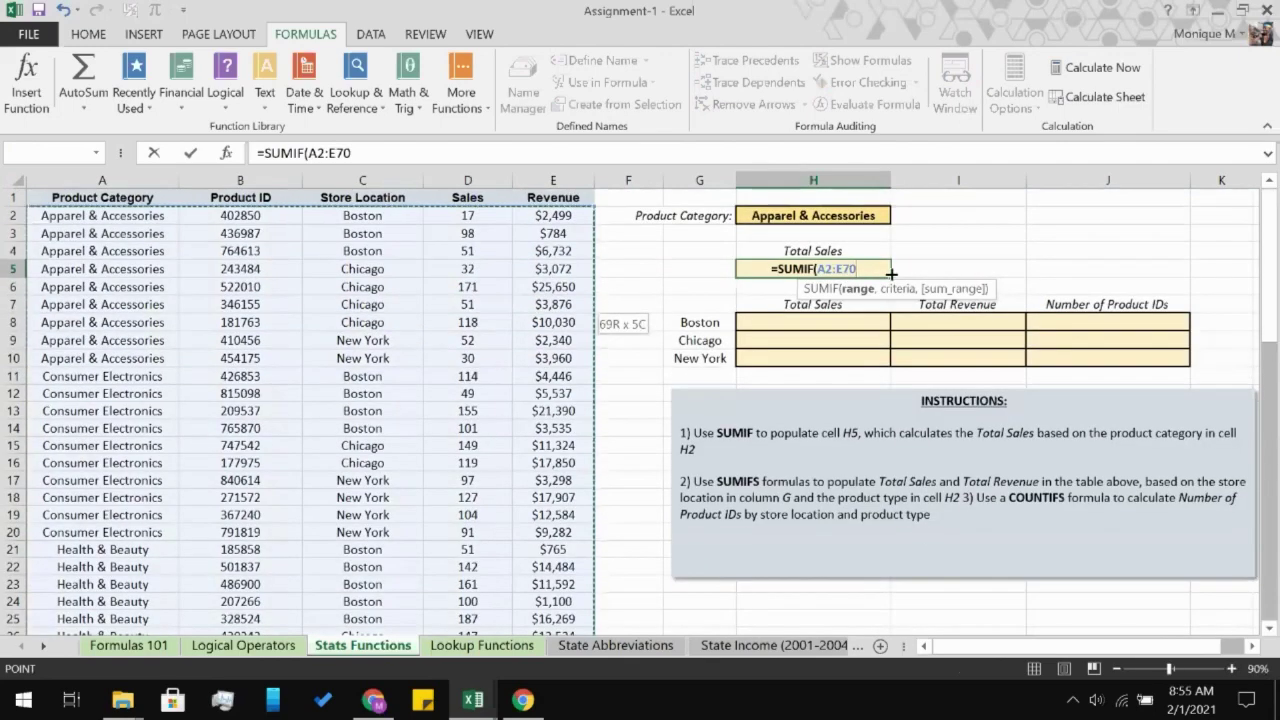
# - Use product category cell H2 as the SUMIF criteria and complete the formula in H5
pyautogui.write(',')
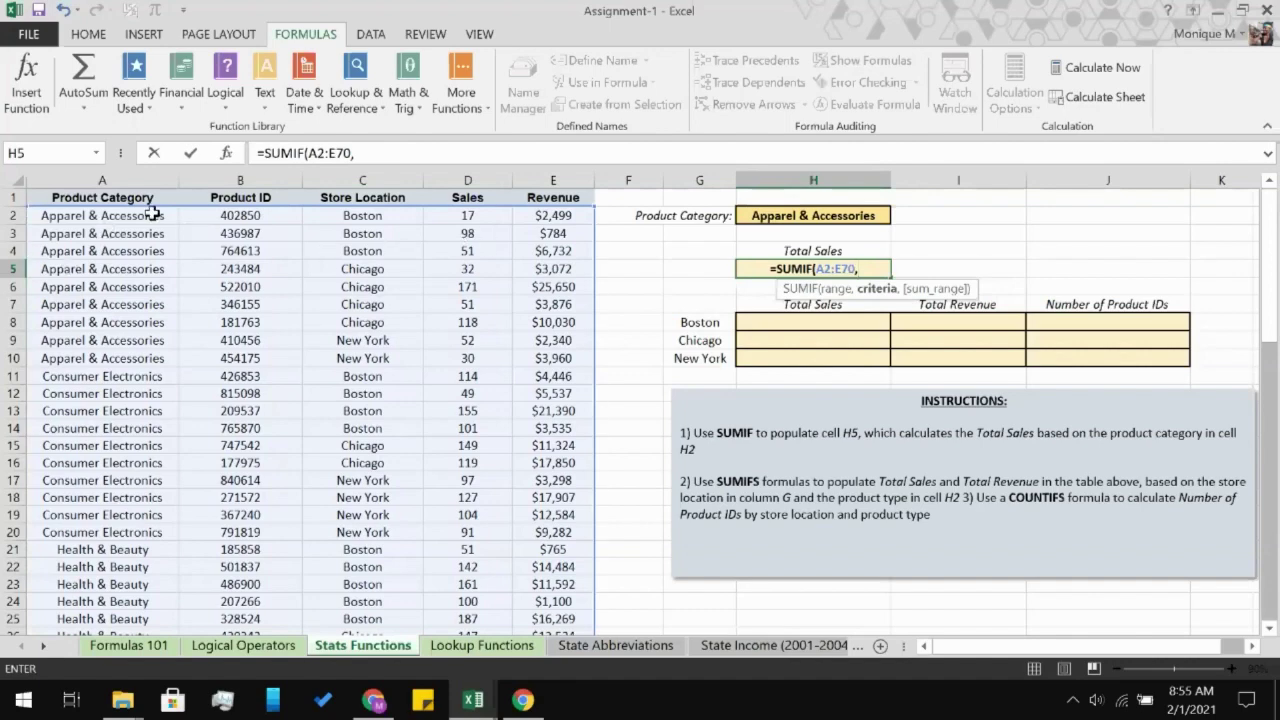
pyautogui.click(838, 216)
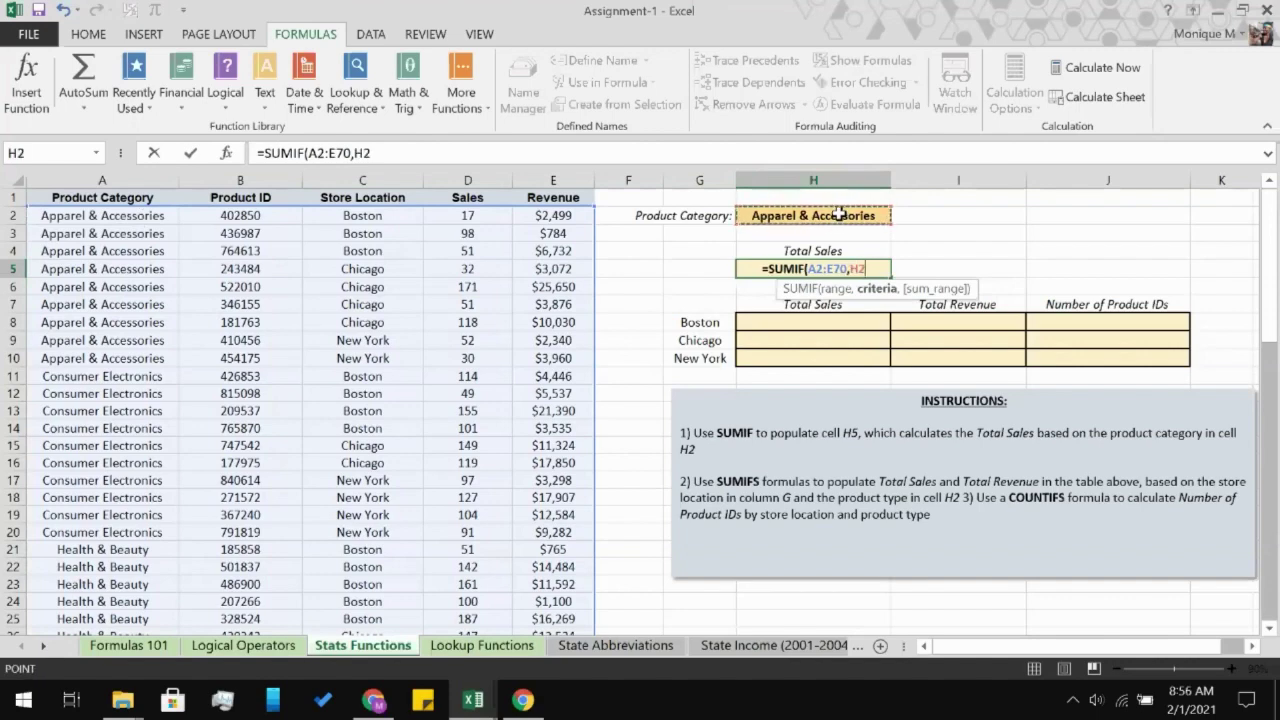
pyautogui.write(')')
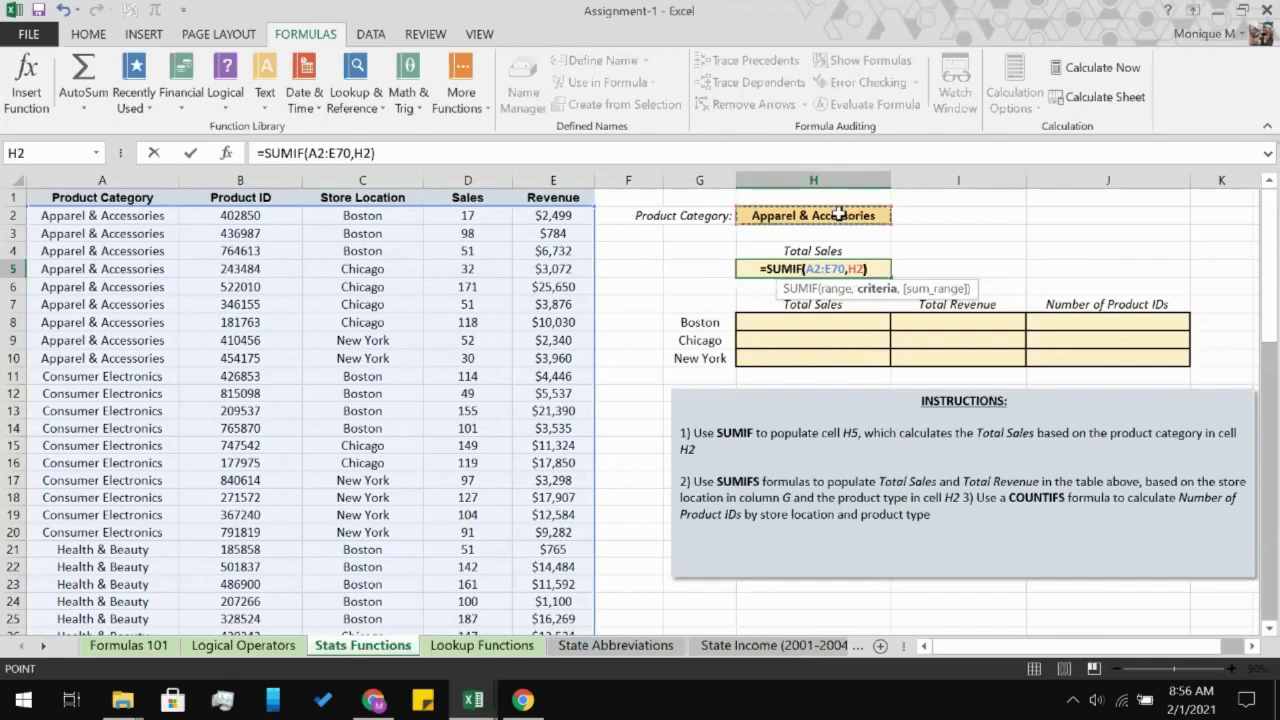
pyautogui.press('Return')
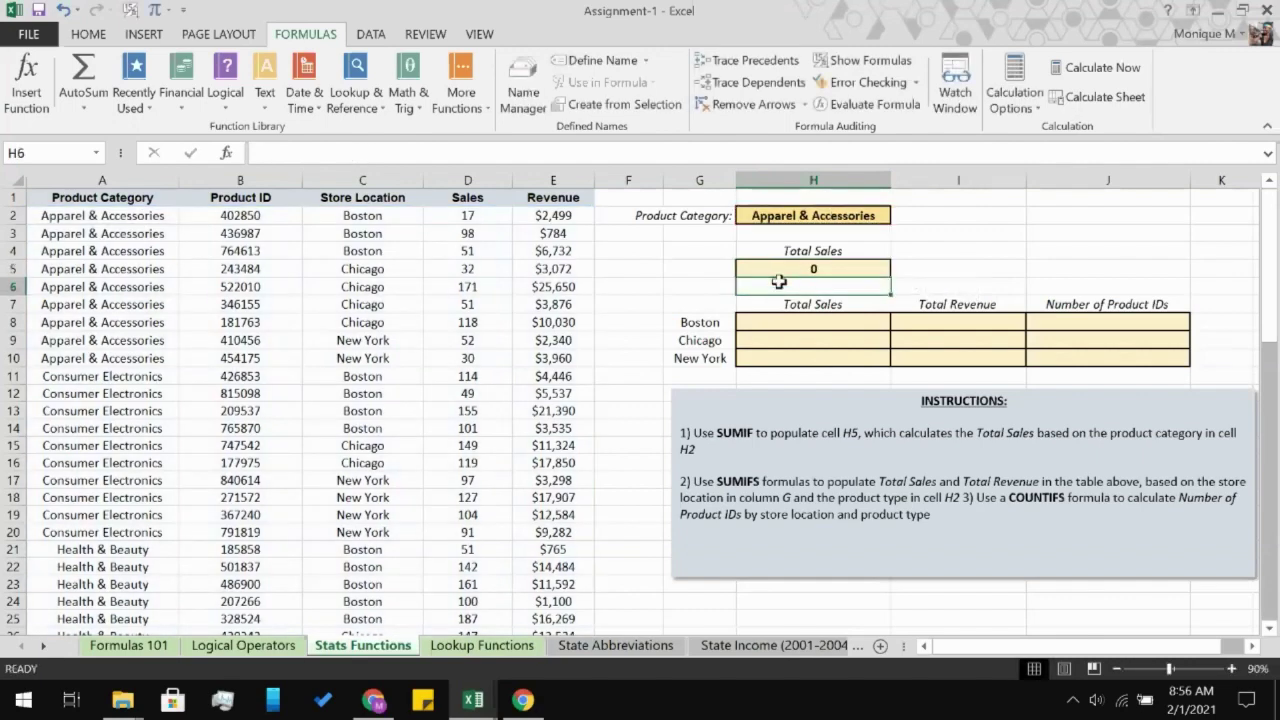
# - Add the Sales range D2:D70 as the sum range of the SUMIF formula in H5
pyautogui.click(820, 265)
pyautogui.click(857, 211)
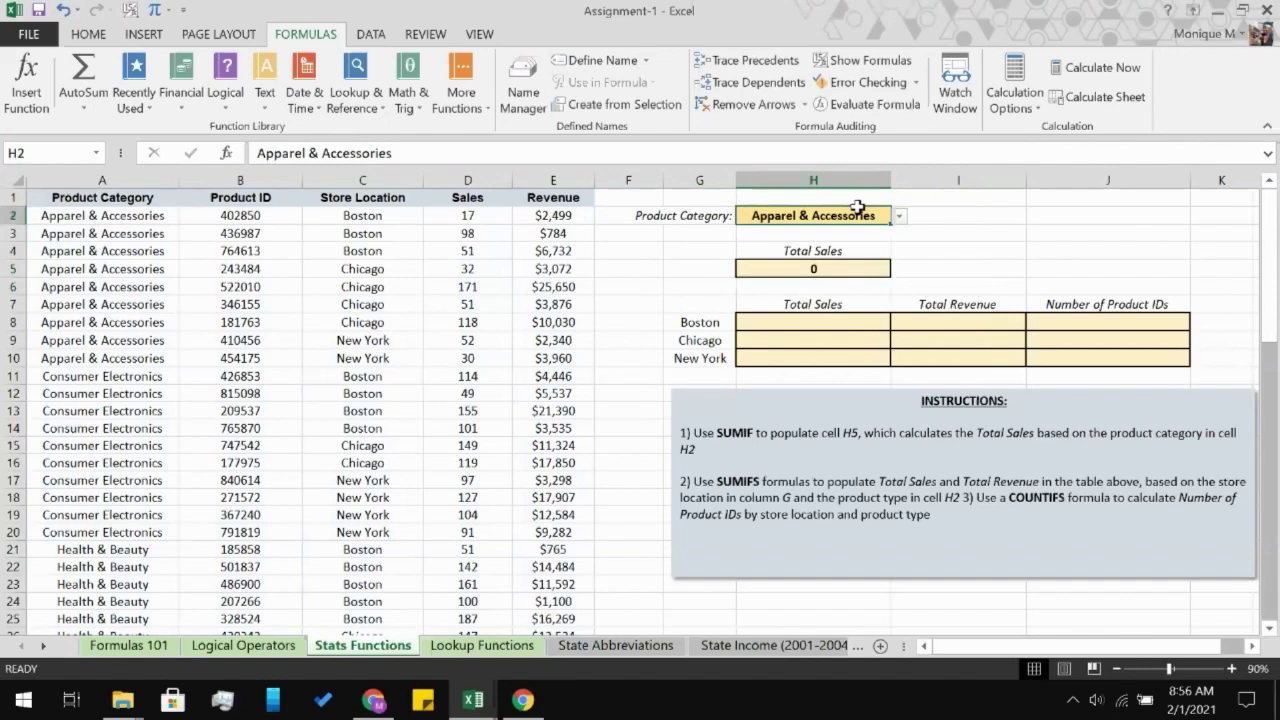
pyautogui.click(826, 270)
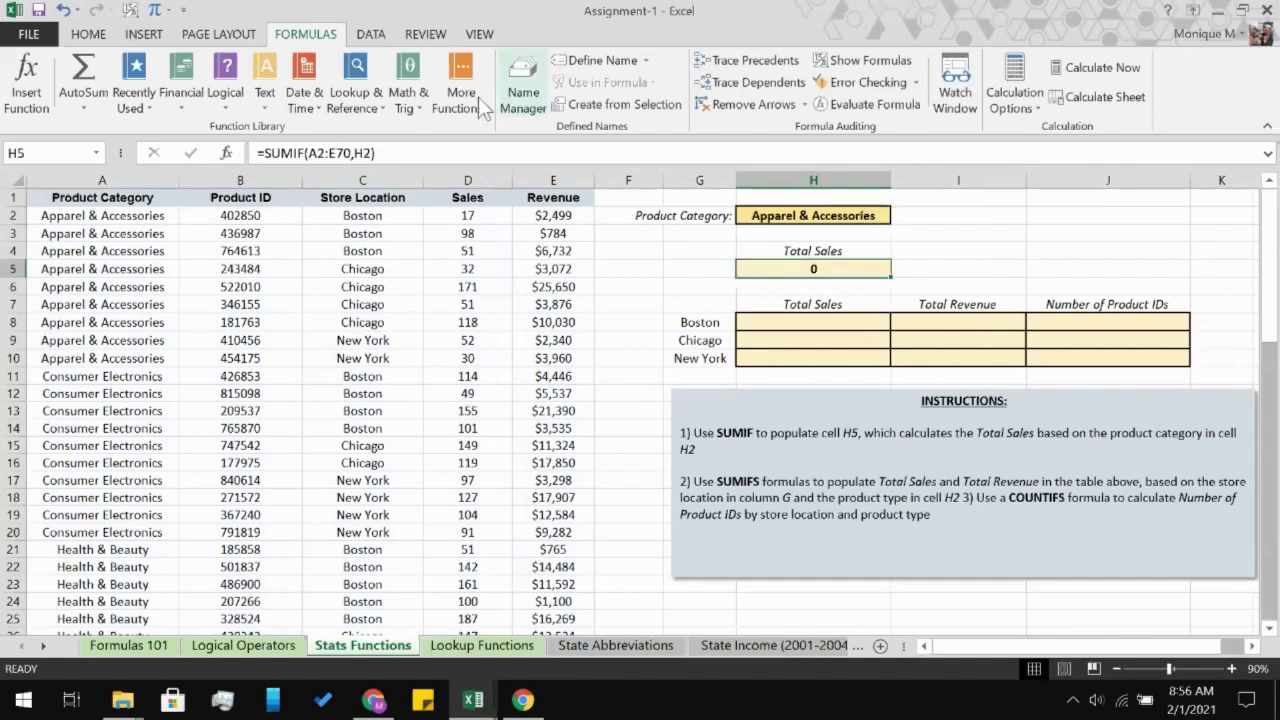
pyautogui.click(357, 152)
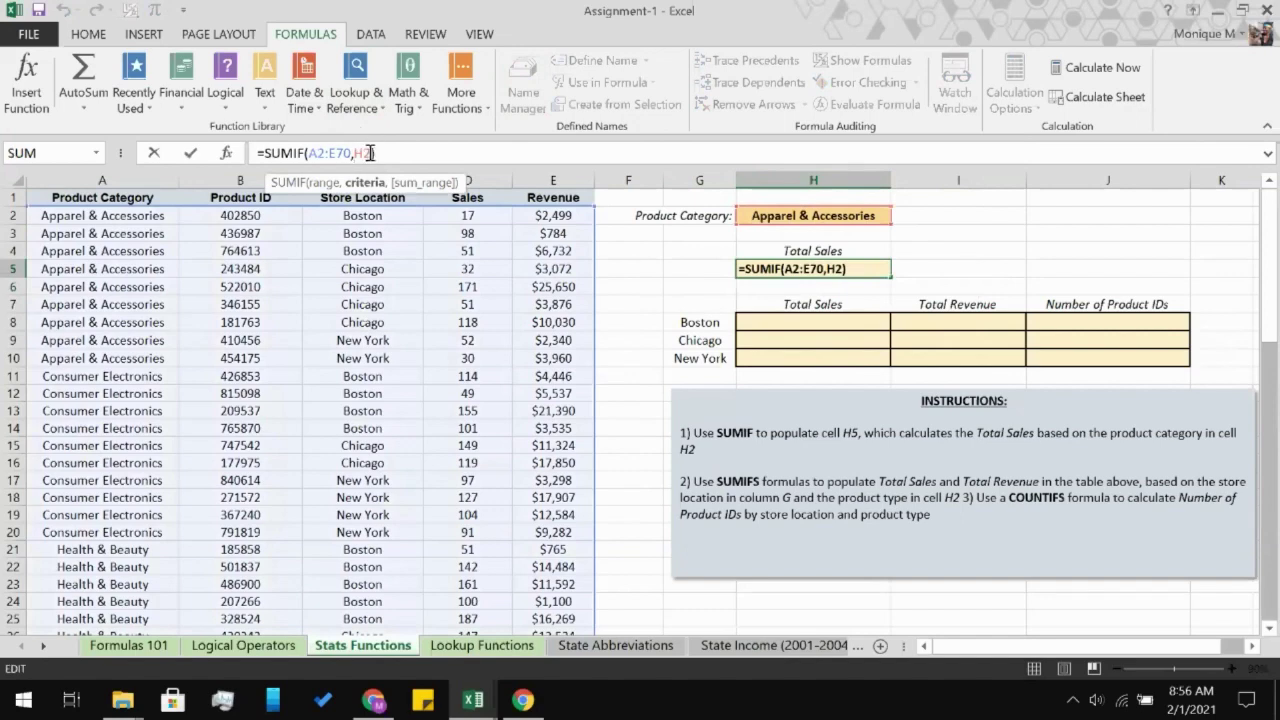
pyautogui.write(',')
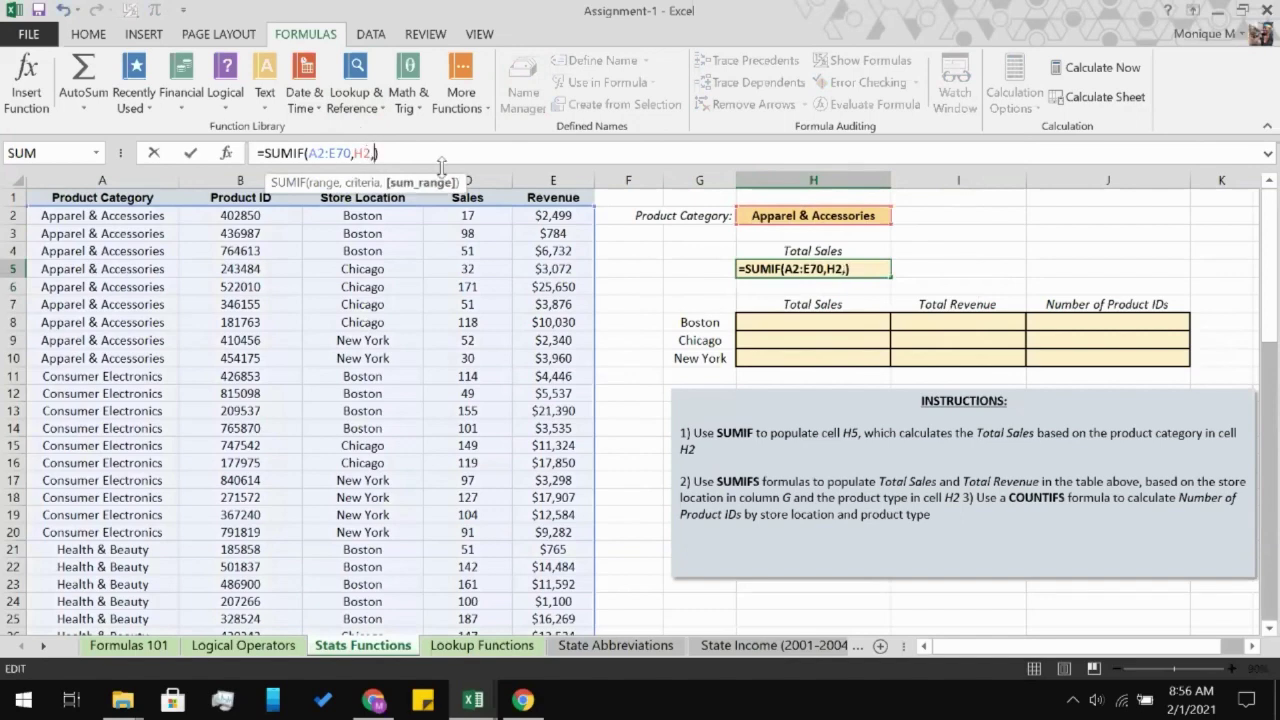
pyautogui.click(470, 215)
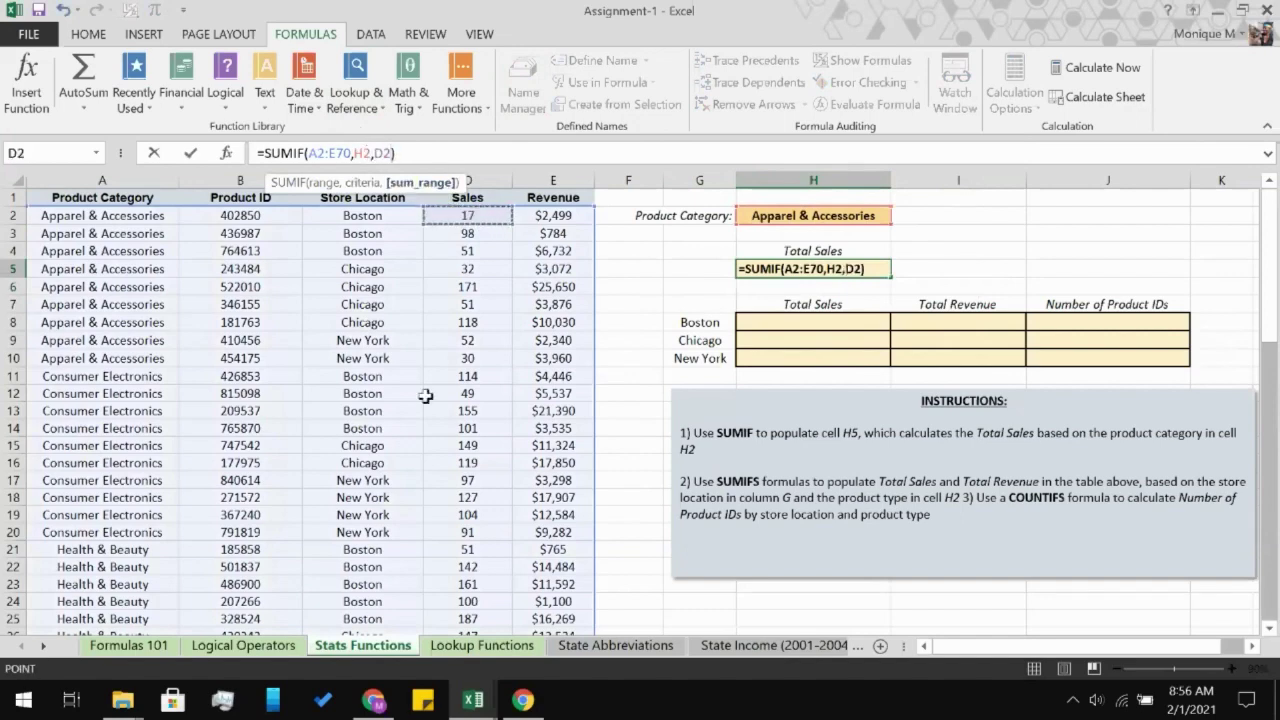
pyautogui.scroll(-2, 411, 458)
pyautogui.scroll(-15, 411, 458)
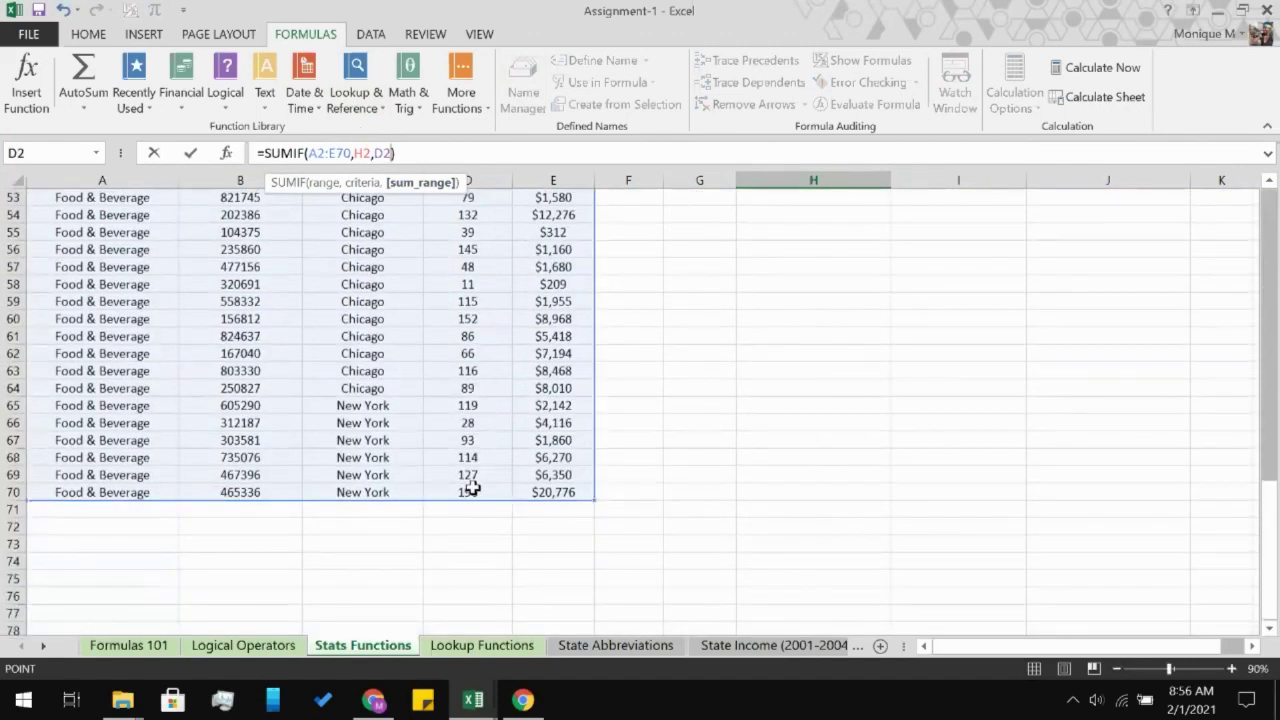
pyautogui.keyDown('shift'); pyautogui.click(469, 487); pyautogui.keyUp('shift')
pyautogui.scroll(17, 471, 487)
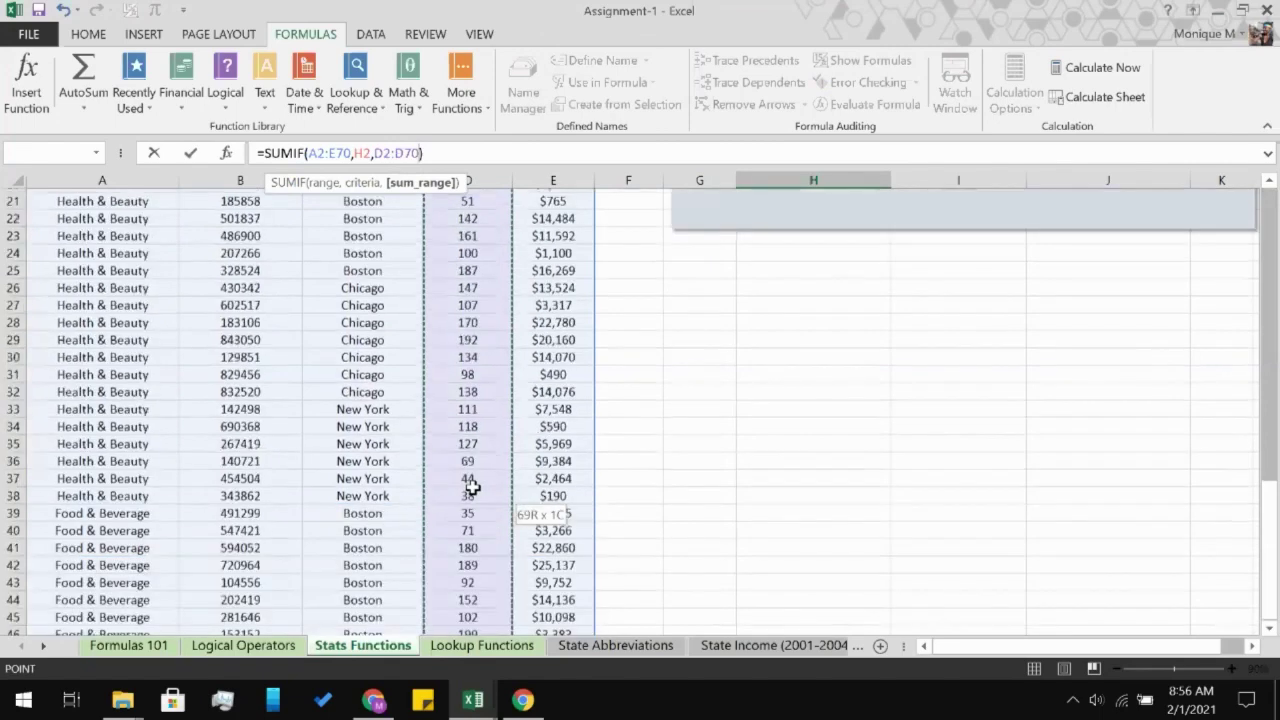
pyautogui.press('Return')
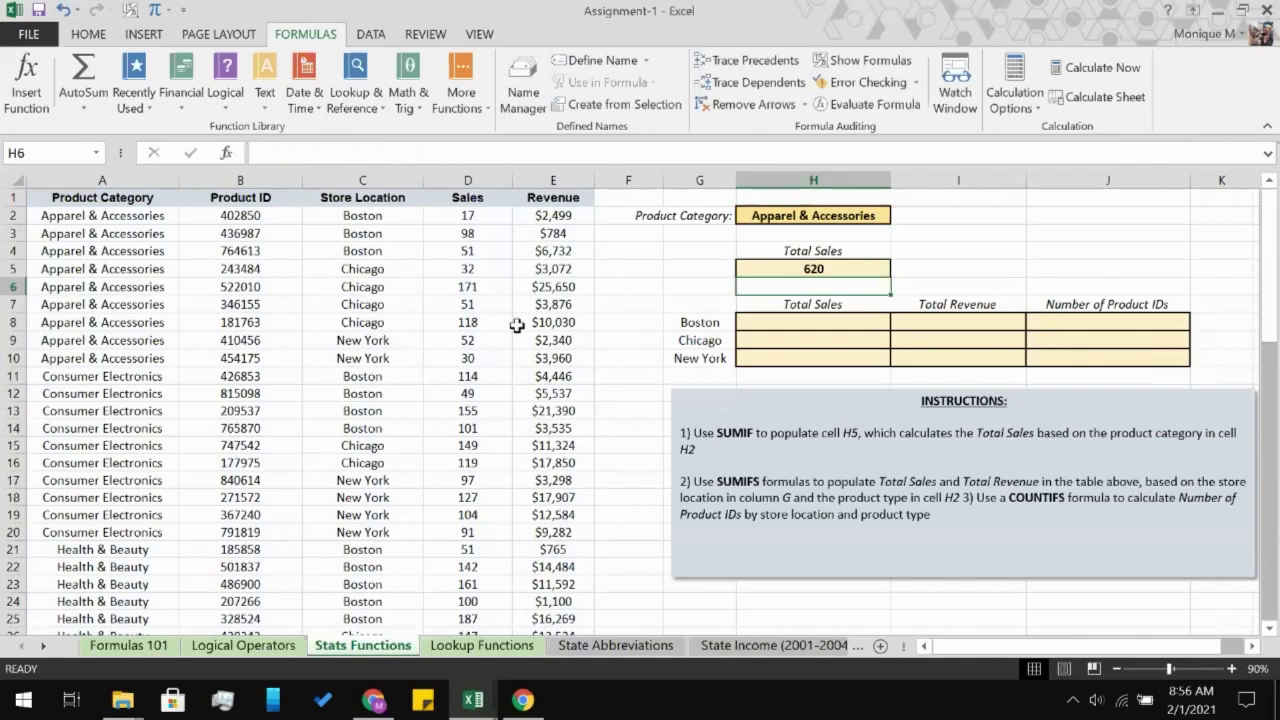
# - Review the Total Sales formula in H5 against the data and change the product category in H2 to Health & Beauty
pyautogui.click(822, 269)
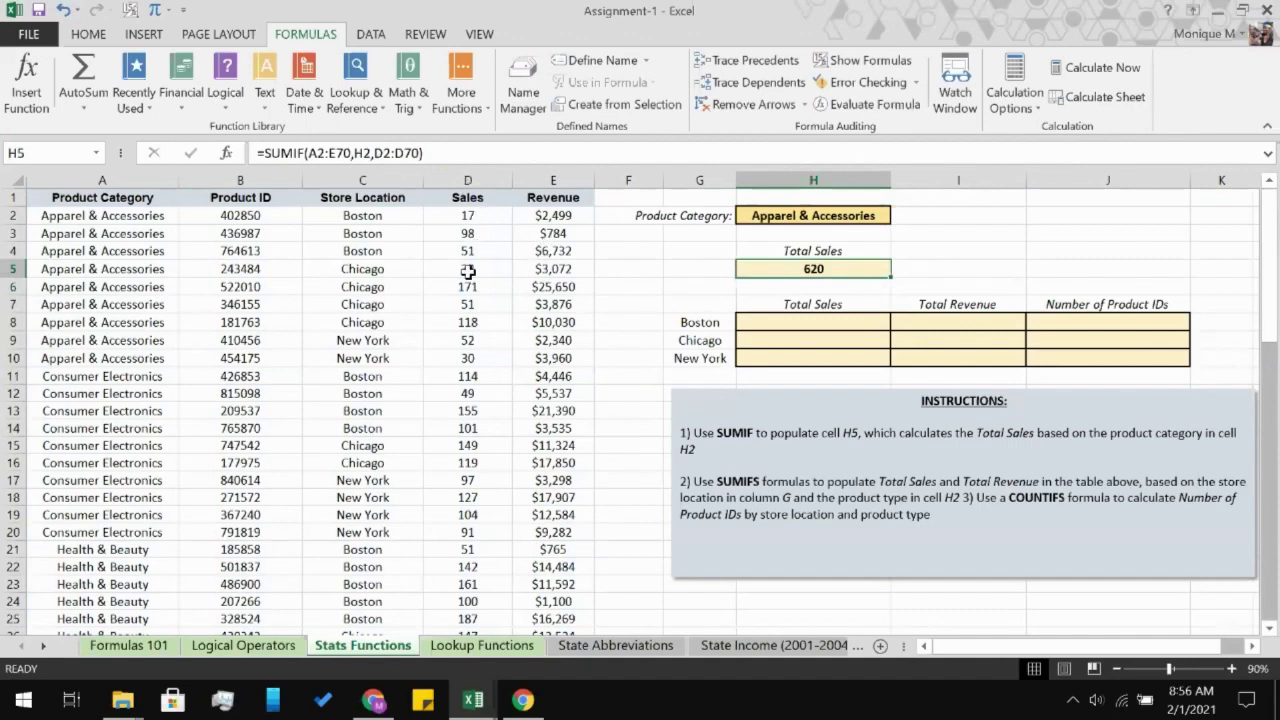
pyautogui.scroll(-7, 468, 271)
pyautogui.scroll(-2, 468, 271)
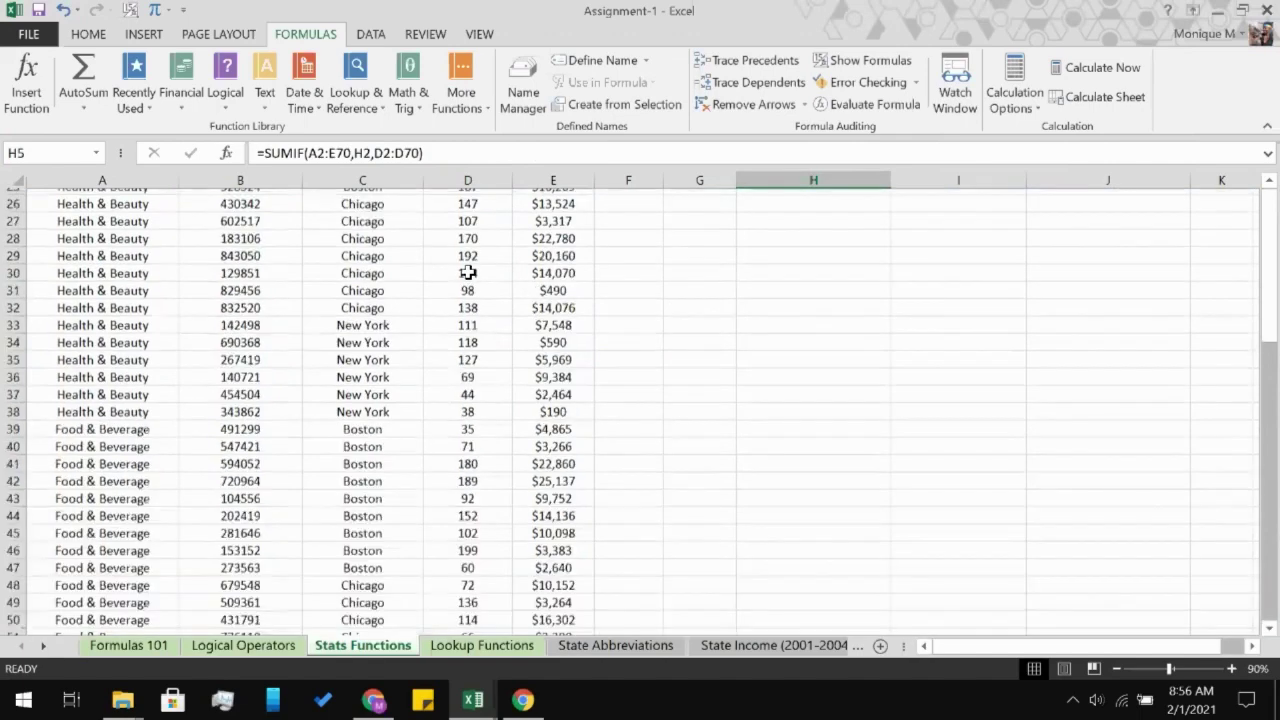
pyautogui.scroll(8, 470, 260)
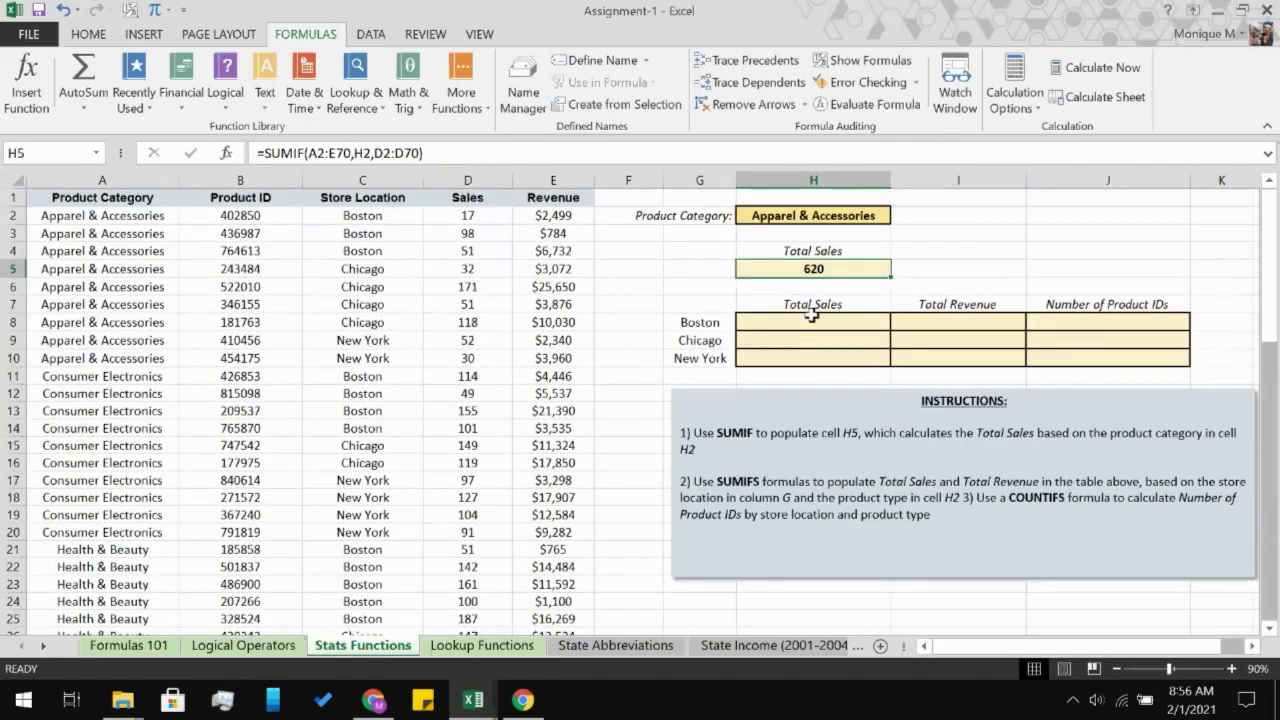
pyautogui.click(852, 215)
pyautogui.click(899, 216)
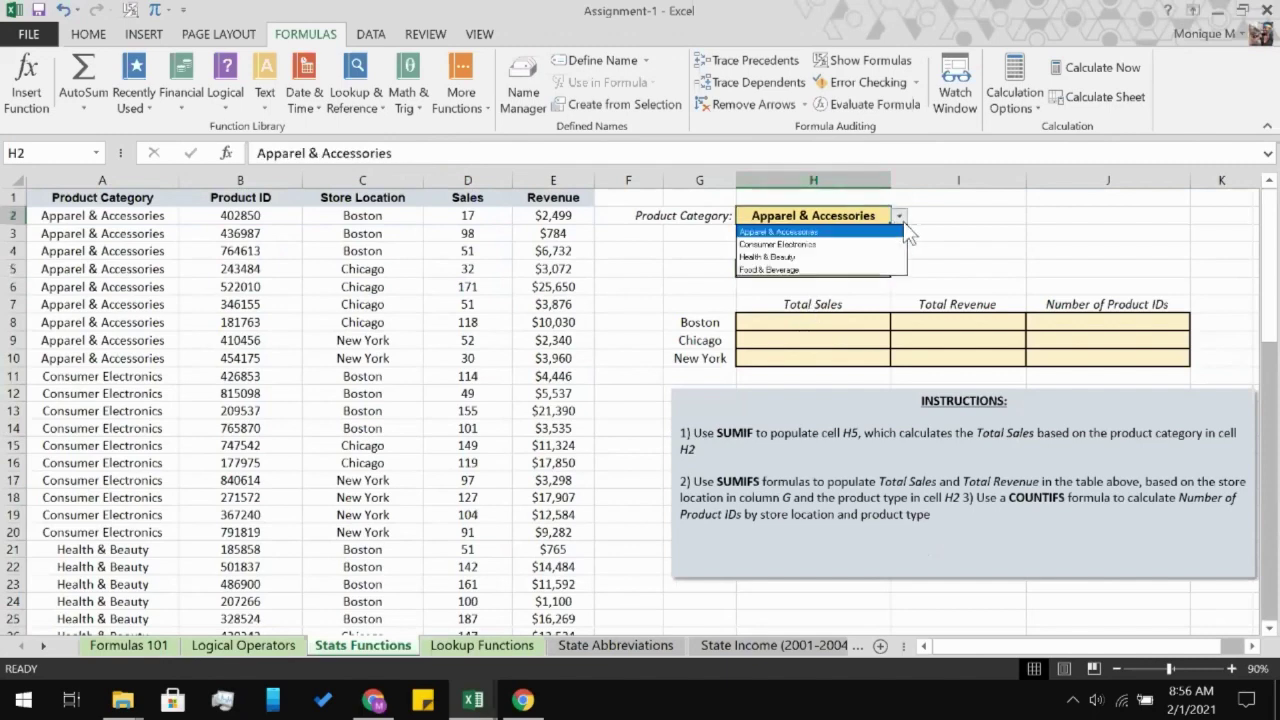
pyautogui.click(866, 257)
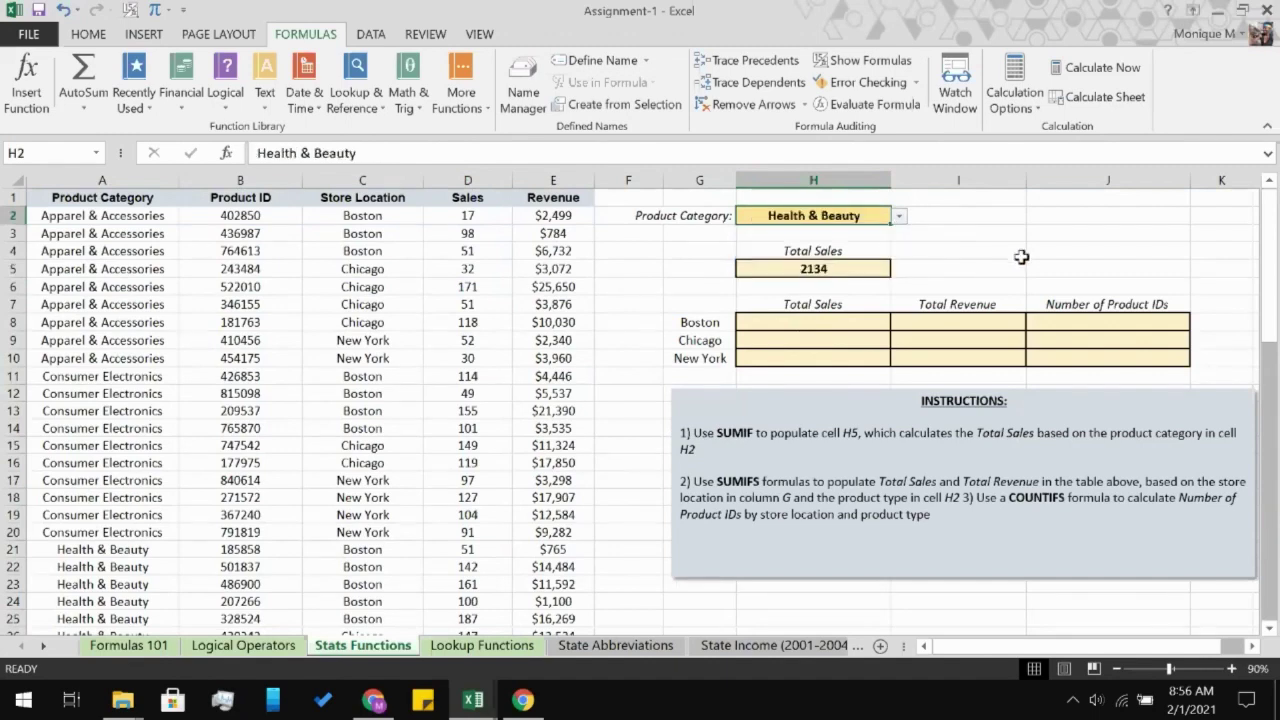
# - Start a SUMIFS formula in cell H8 with the Sales range D2:D70 as its sum range
pyautogui.scroll(-1, 1021, 257)
pyautogui.scroll(1, 1021, 257)
pyautogui.click(849, 323)
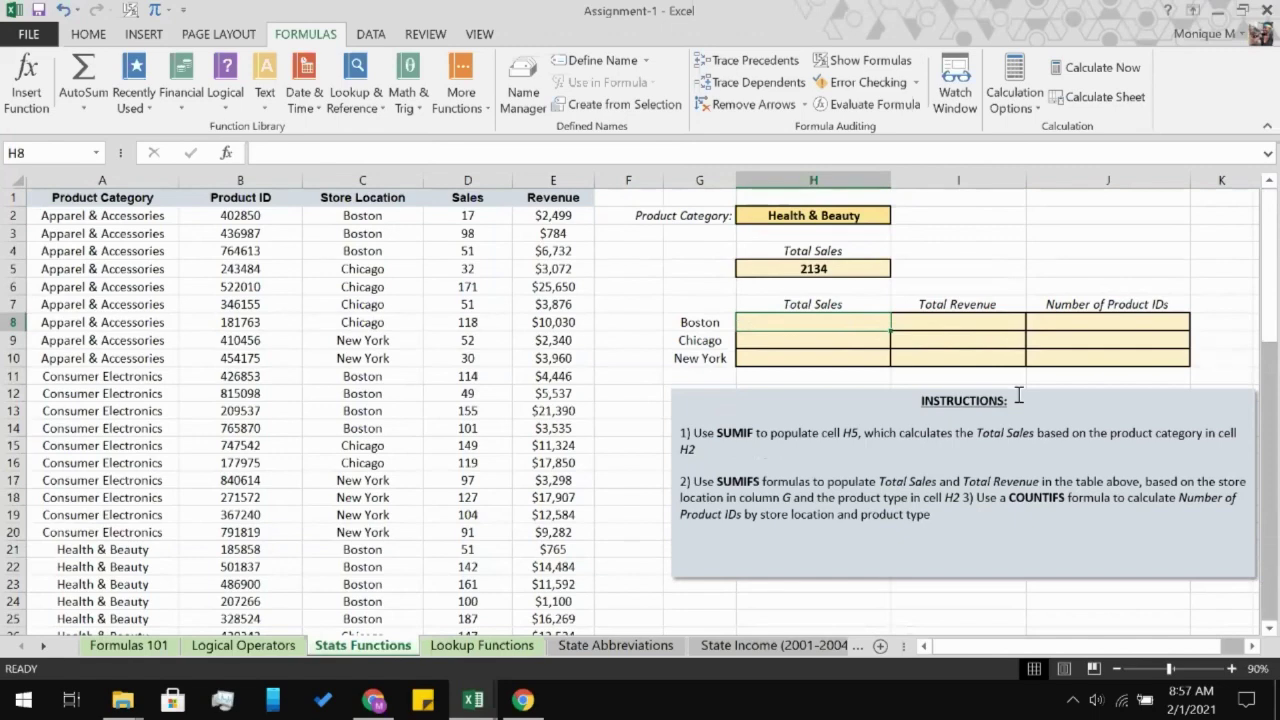
pyautogui.hscroll(1, 1018, 396)
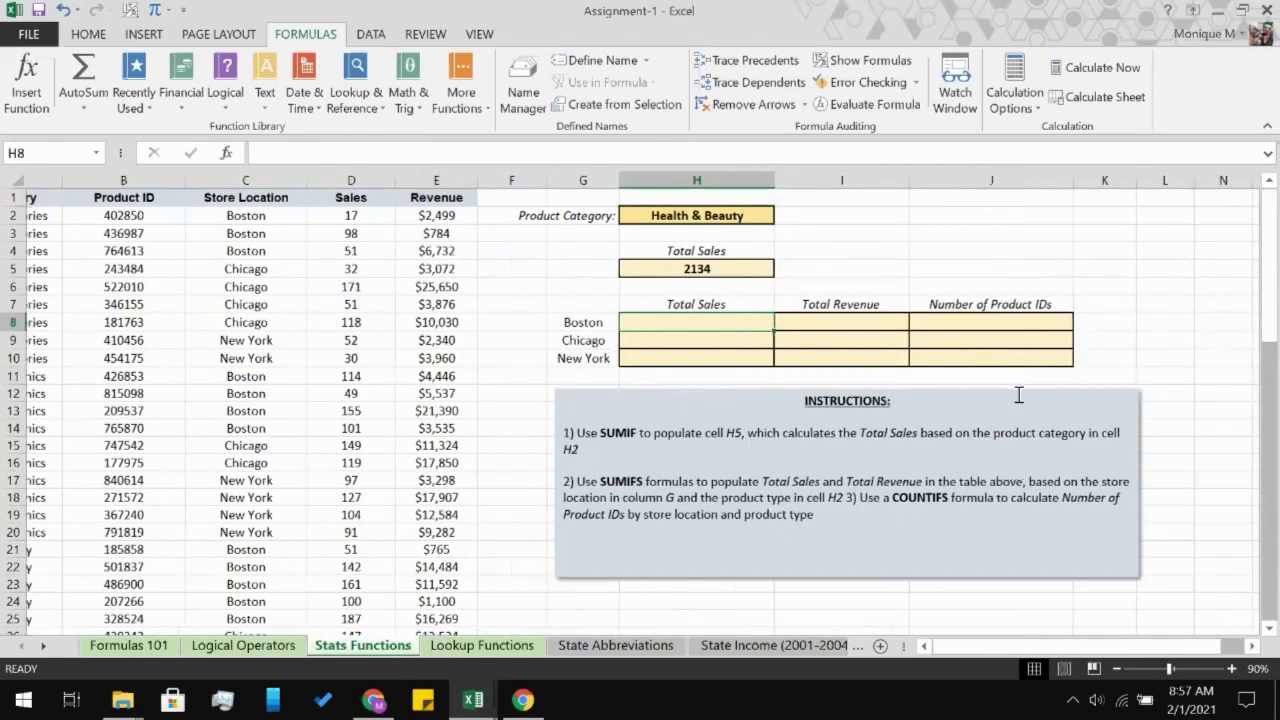
pyautogui.hscroll(-1, 1018, 396)
pyautogui.write('=')
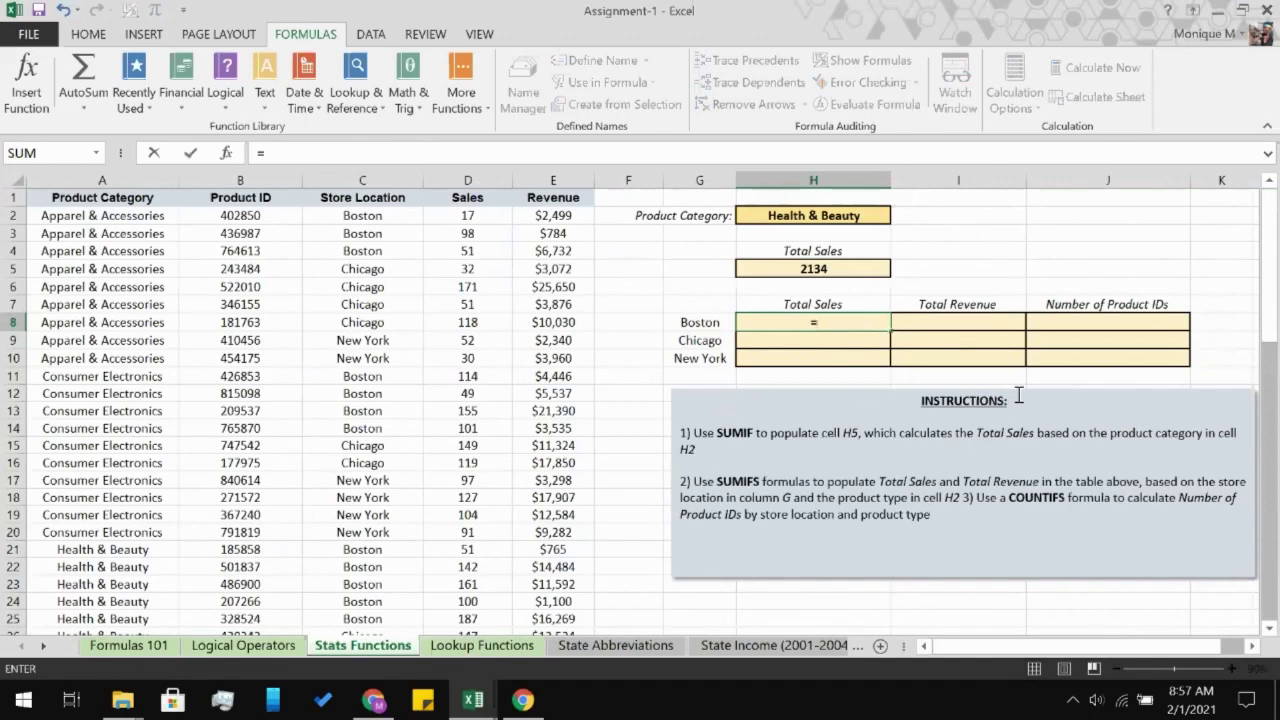
pyautogui.write('sum')
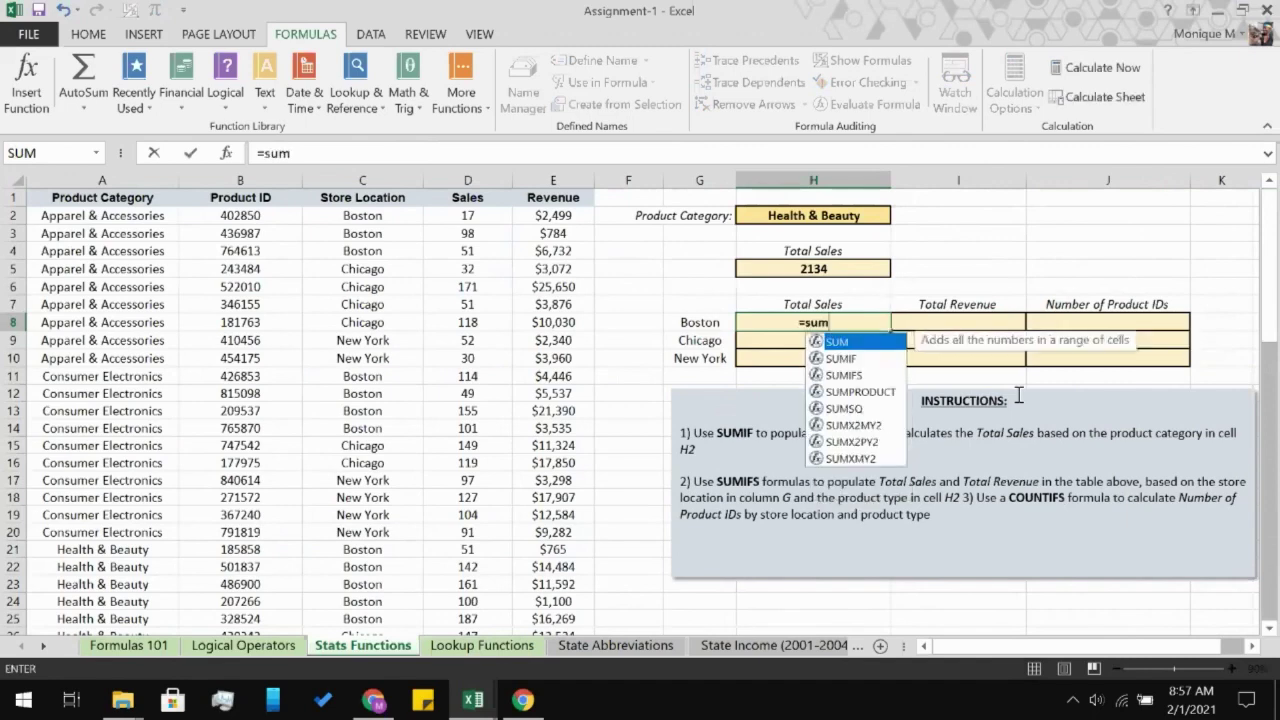
pyautogui.write('ifs')
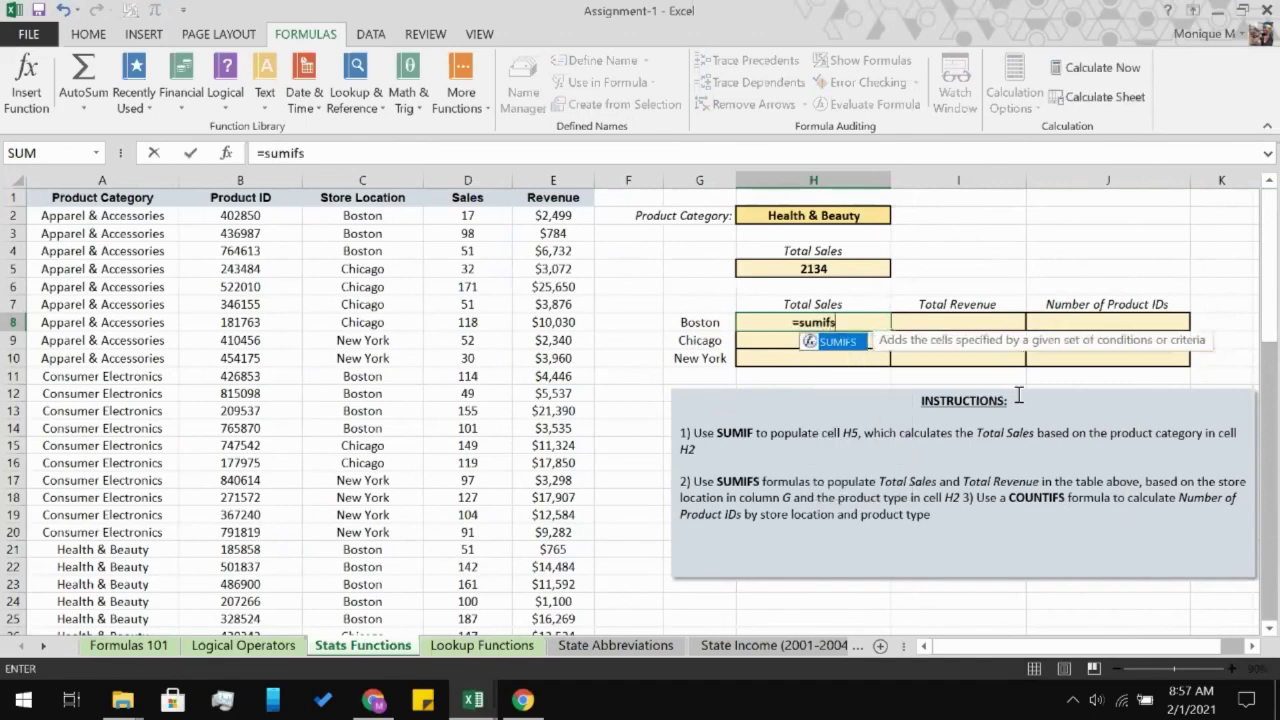
pyautogui.press('Tab')
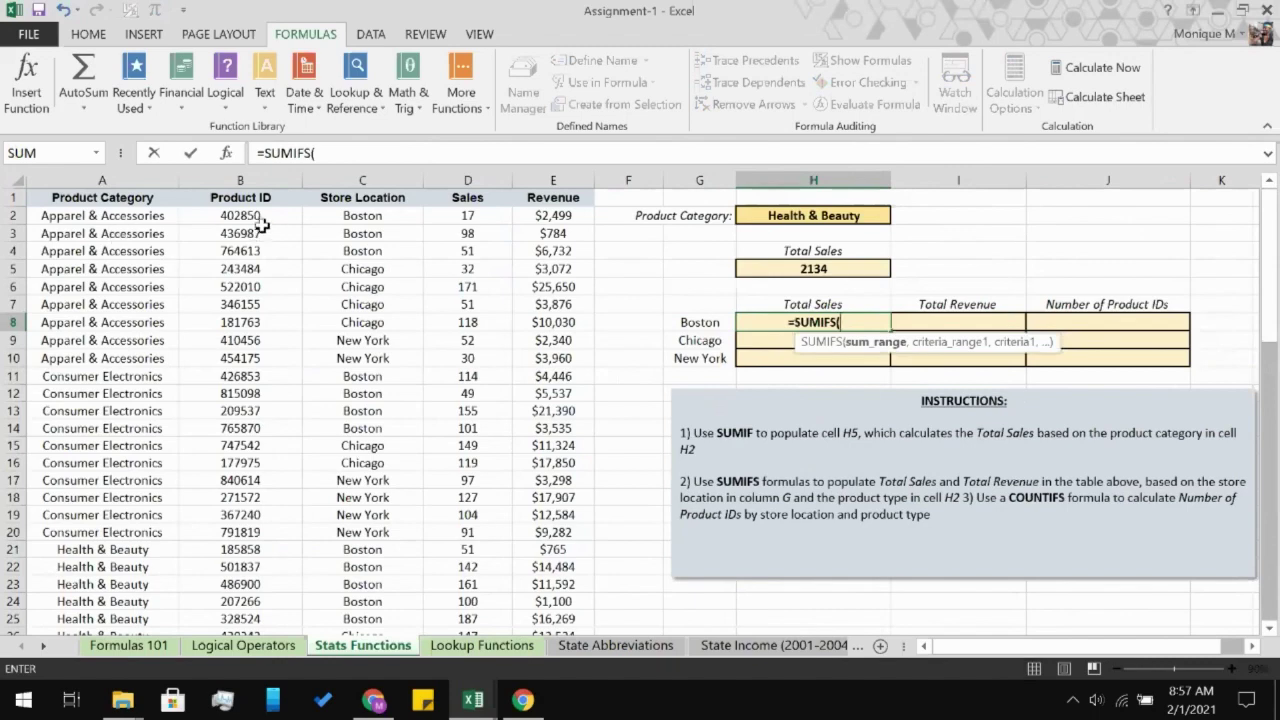
pyautogui.click(448, 215)
pyautogui.scroll(-16, 458, 430)
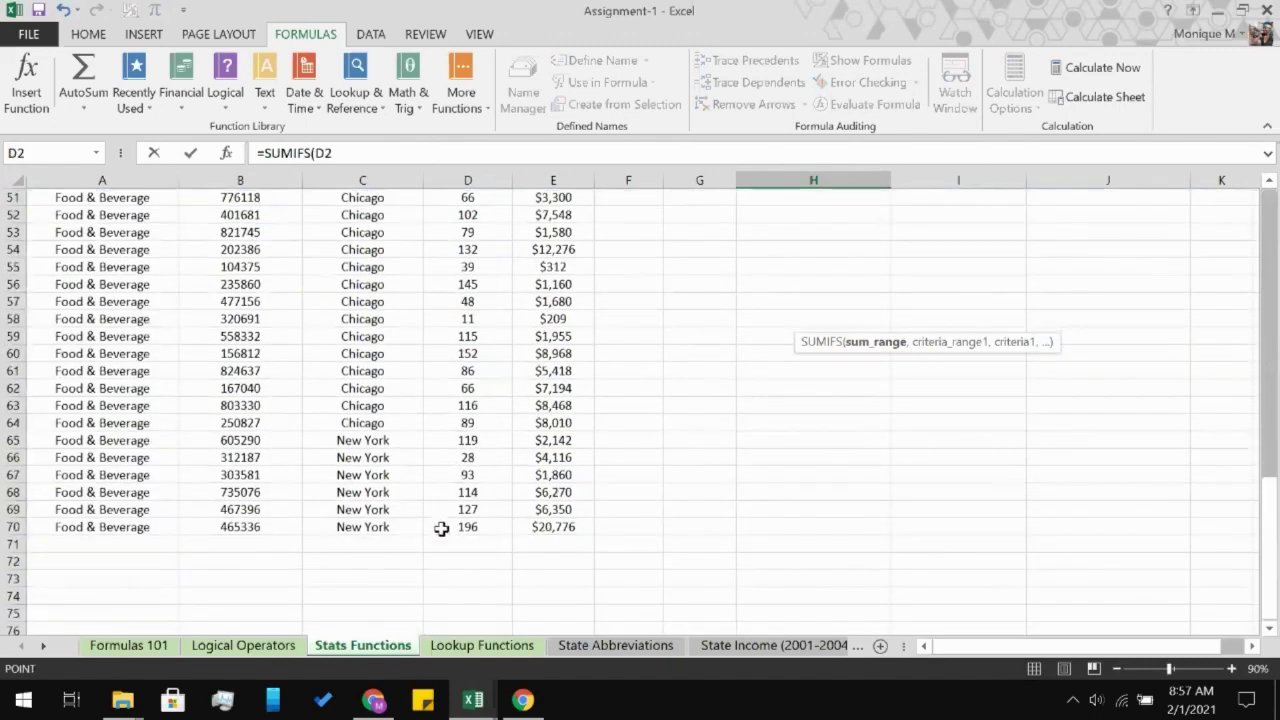
pyautogui.keyDown('shift'); pyautogui.click(441, 527); pyautogui.keyUp('shift')
pyautogui.scroll(16, 441, 527)
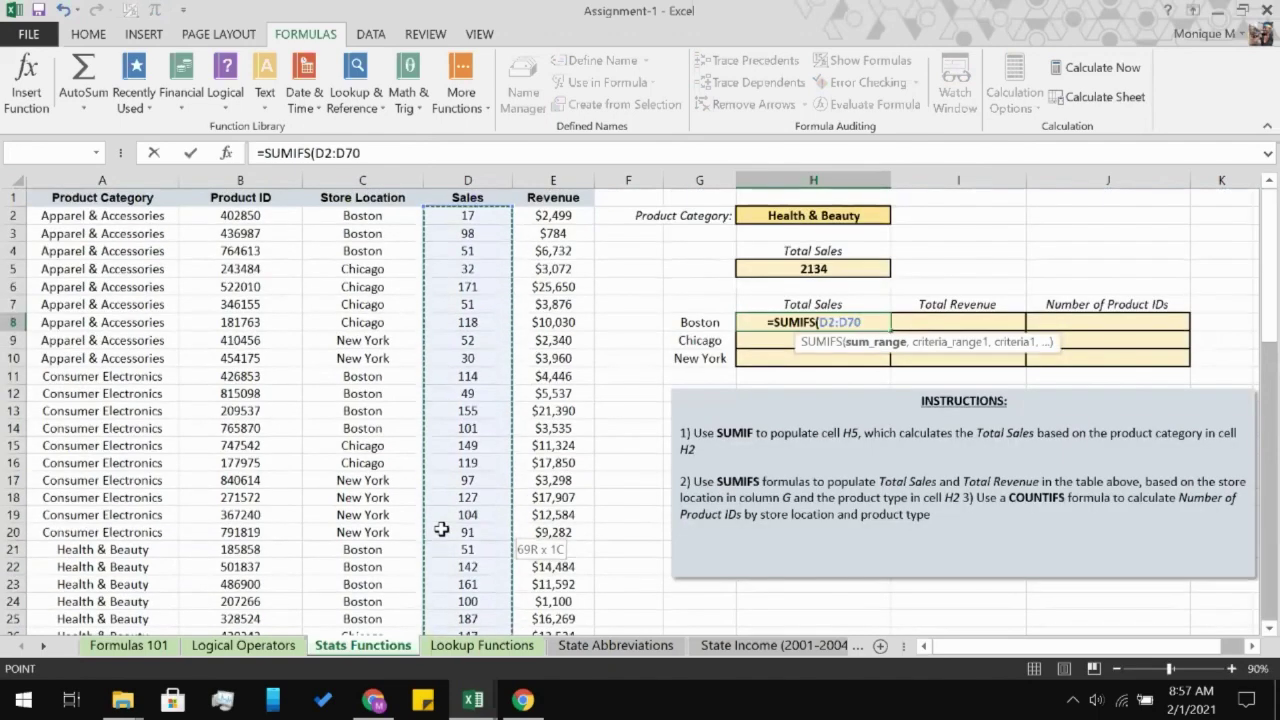
pyautogui.write(',')
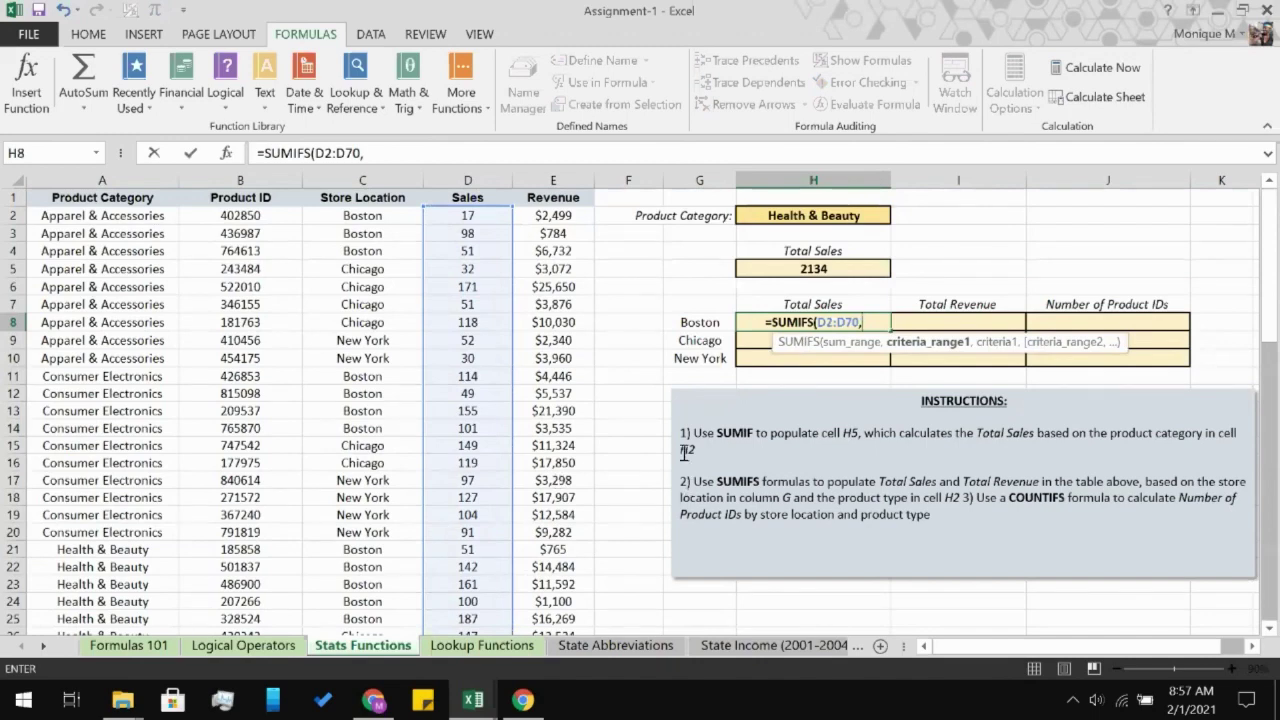
# - Try to complete the SUMIFS formula in H8 with G8 as the criteria range and H2 as the criteria
pyautogui.click(705, 320)
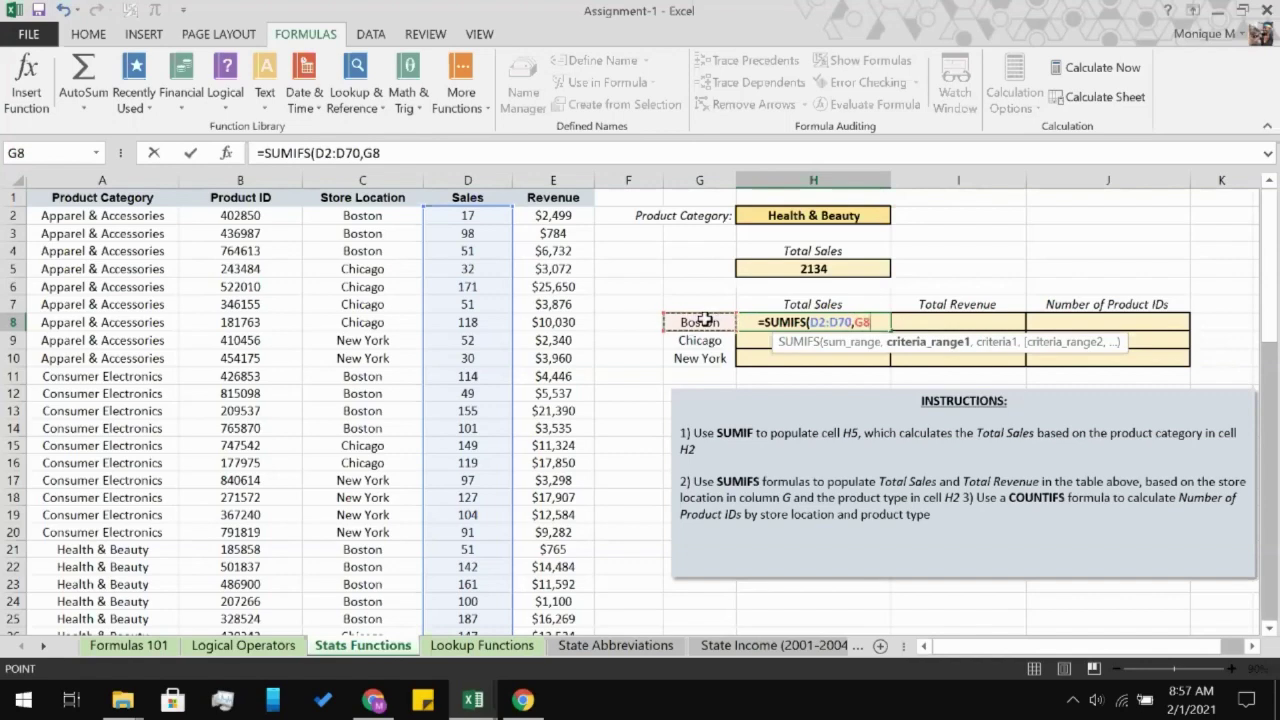
pyautogui.write(',')
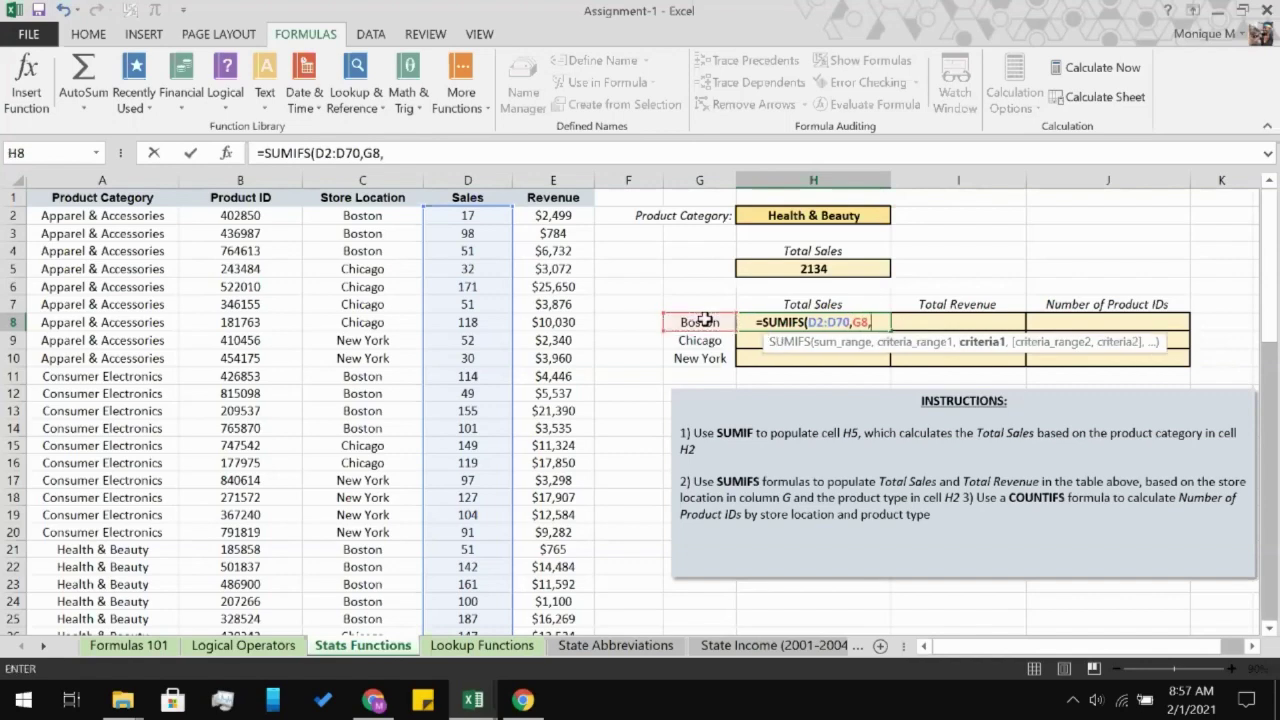
pyautogui.click(808, 215)
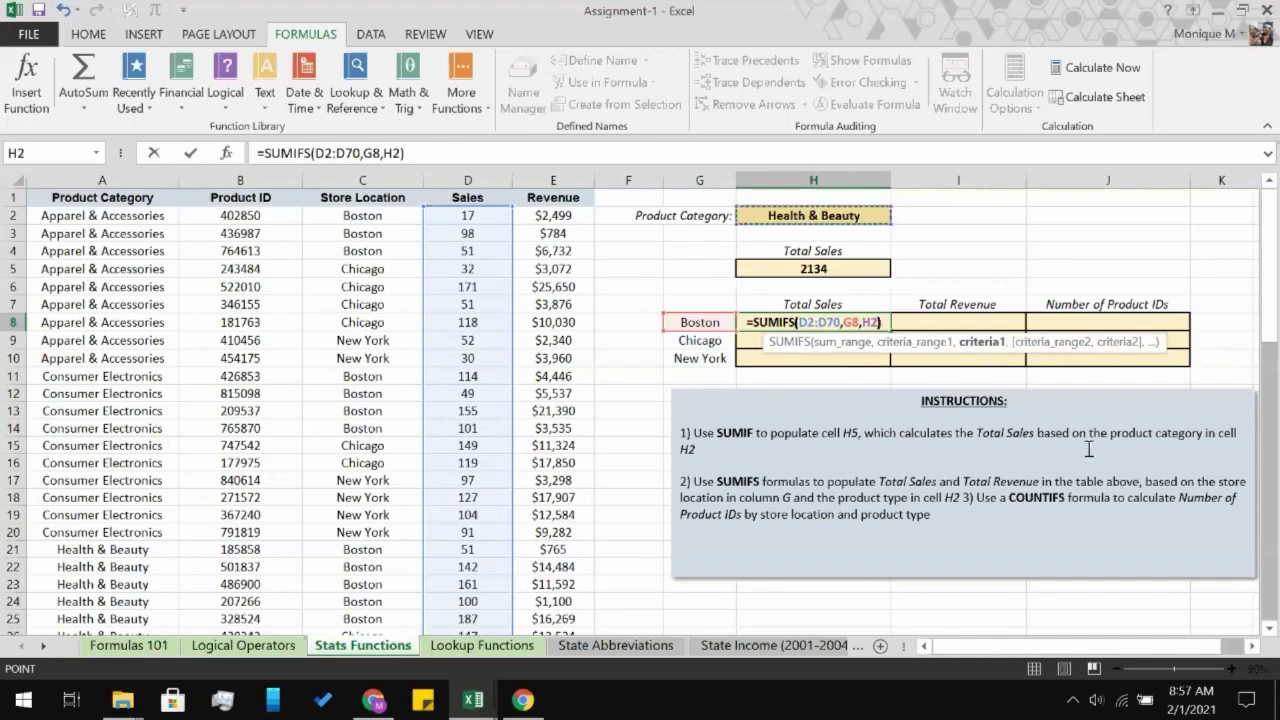
pyautogui.press('Return')
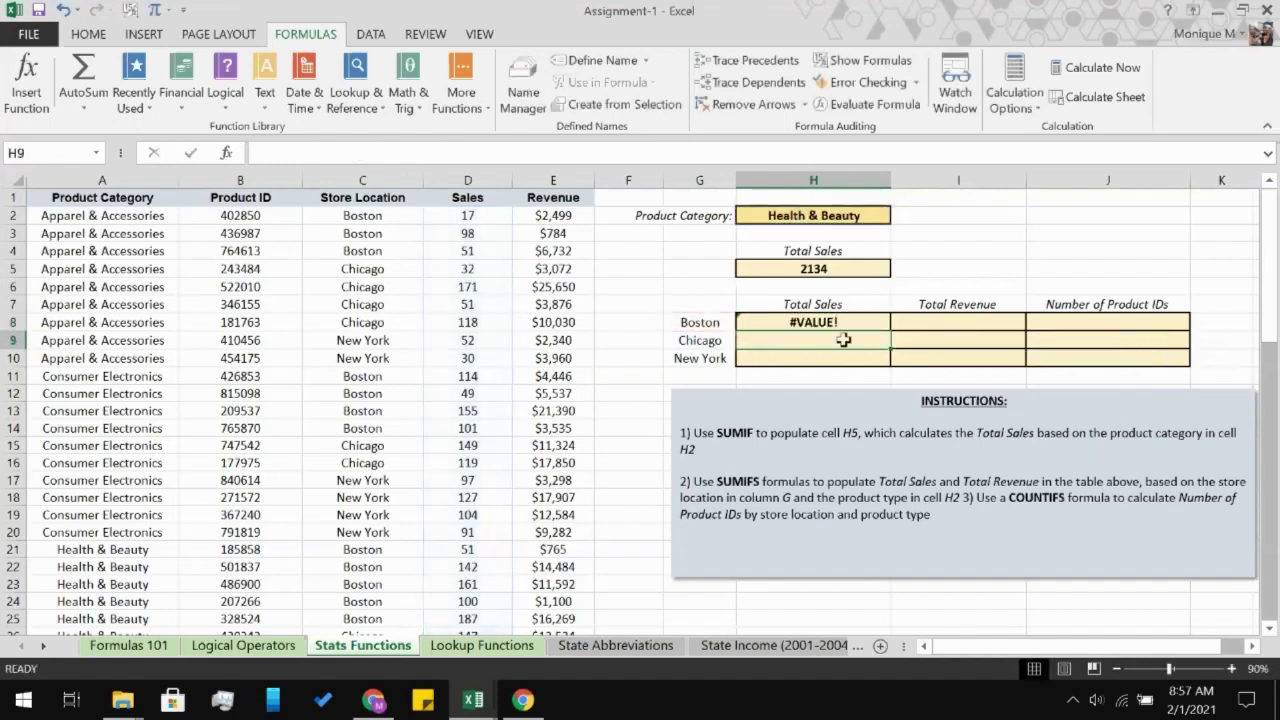
# - Reopen the SUMIFS formula in H8 and remove G8 from its first criteria range argument
pyautogui.click(818, 322)
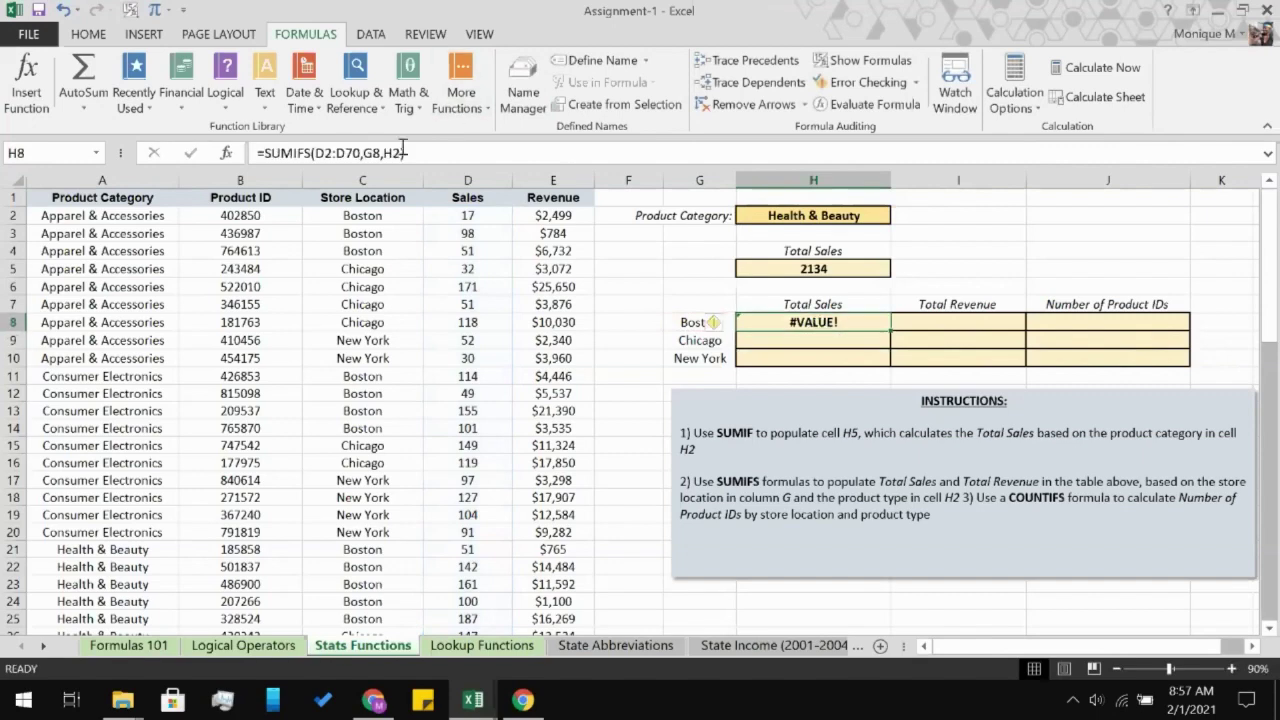
pyautogui.click(447, 151)
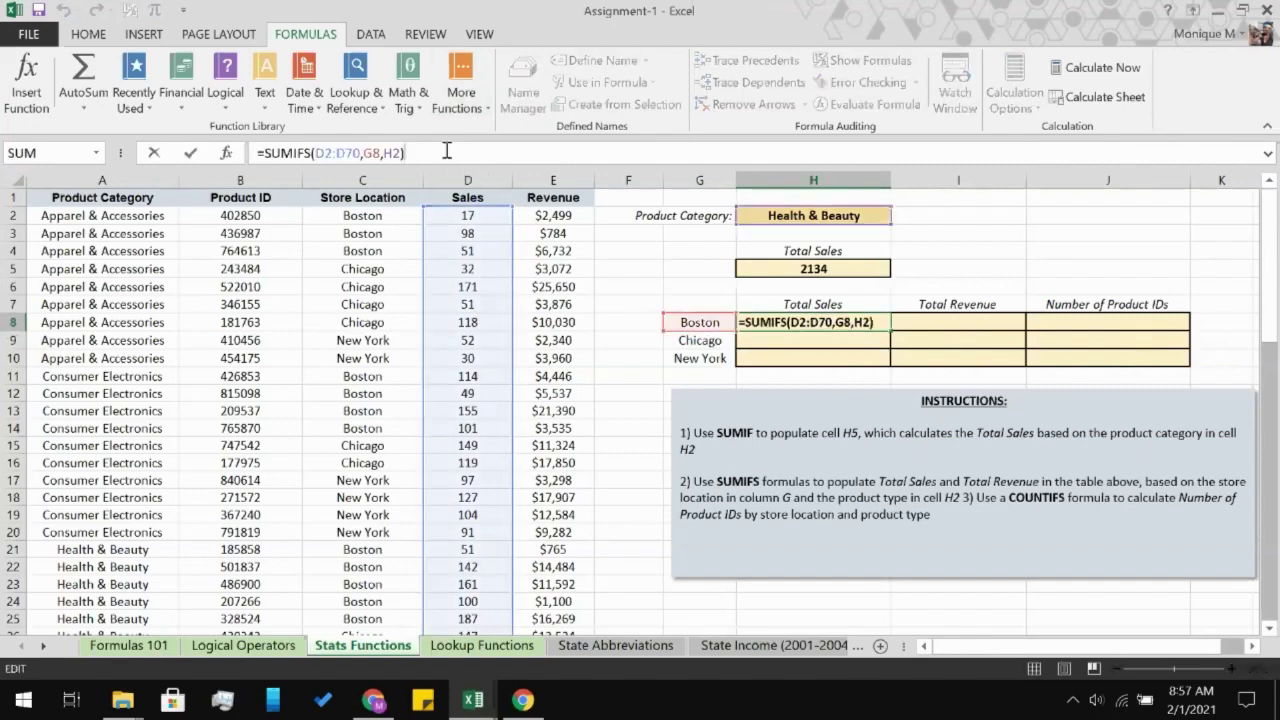
pyautogui.click(350, 153)
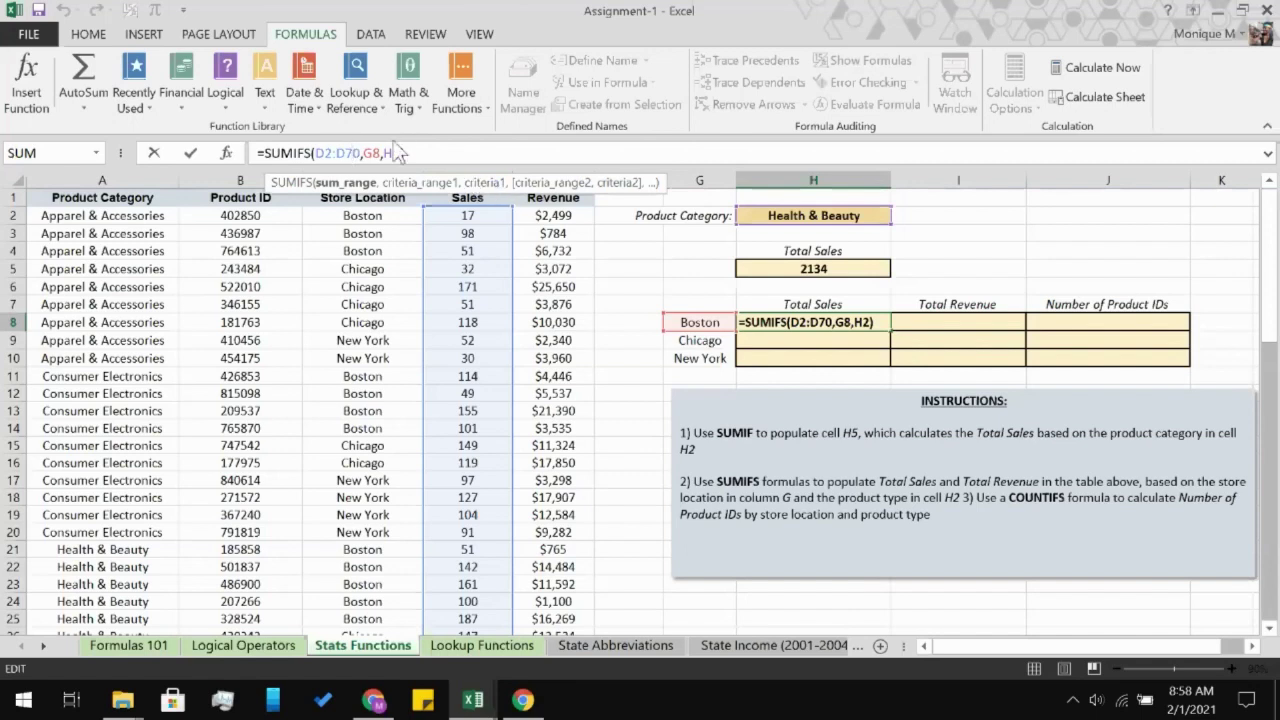
pyautogui.click(381, 152)
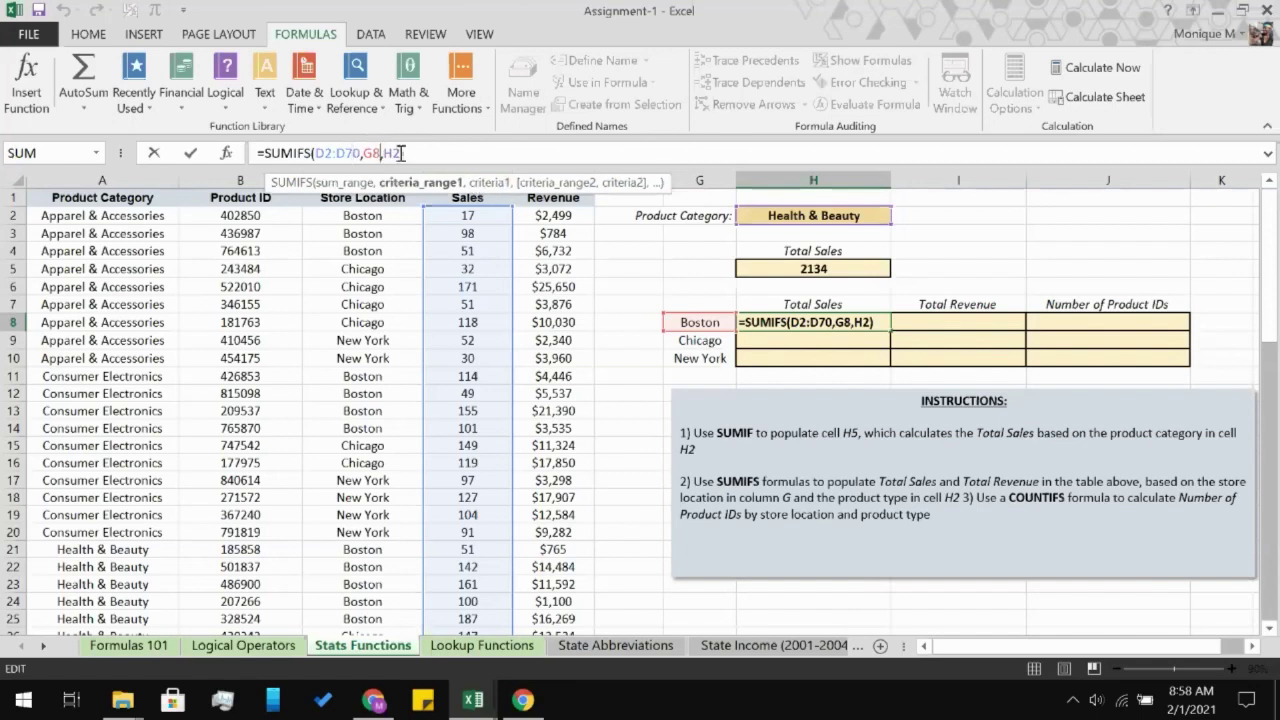
pyautogui.moveTo(403, 152); pyautogui.dragTo(364, 155)
pyautogui.click(365, 156)
pyautogui.click(403, 153)
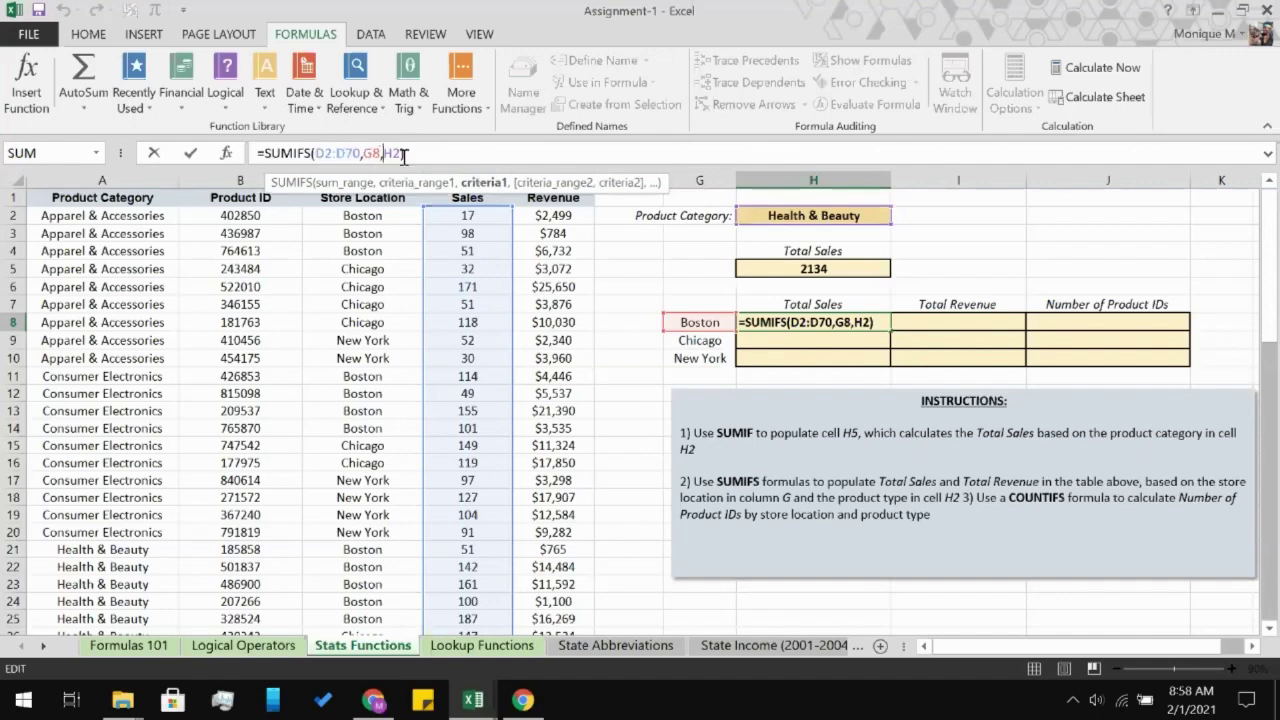
pyautogui.press('Left')
pyautogui.press('BackSpace')
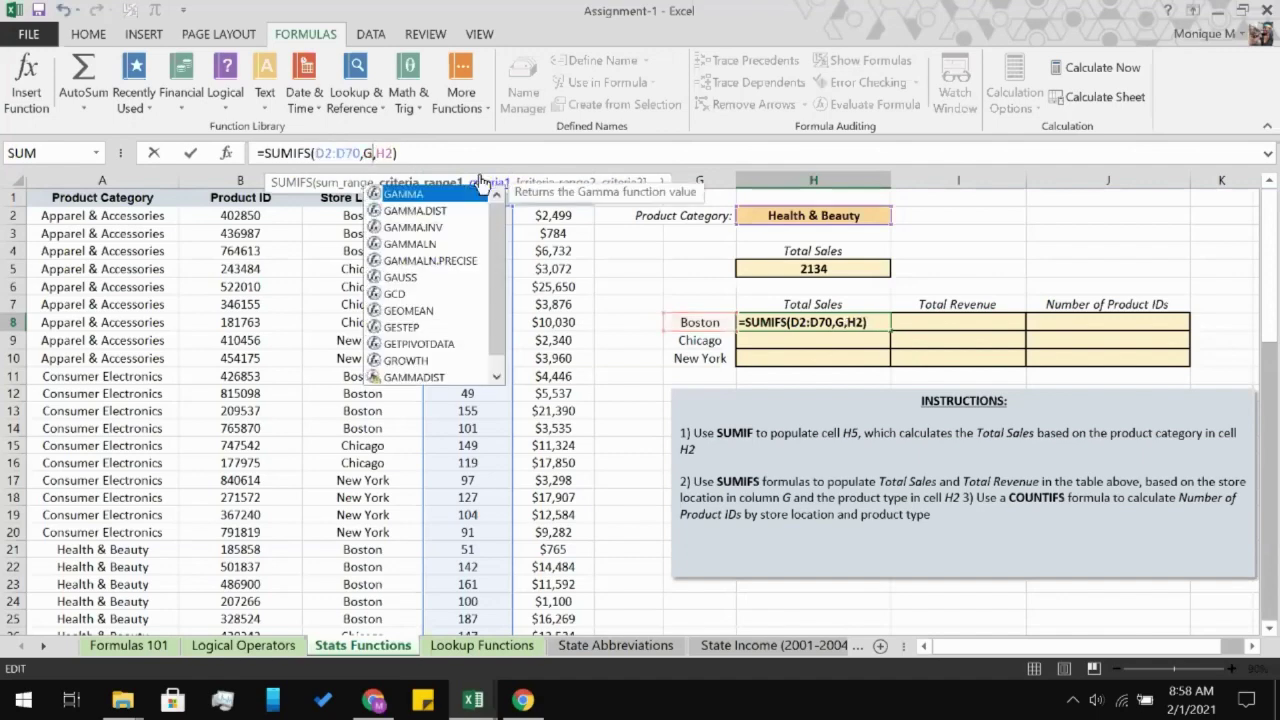
pyautogui.press('BackSpace')
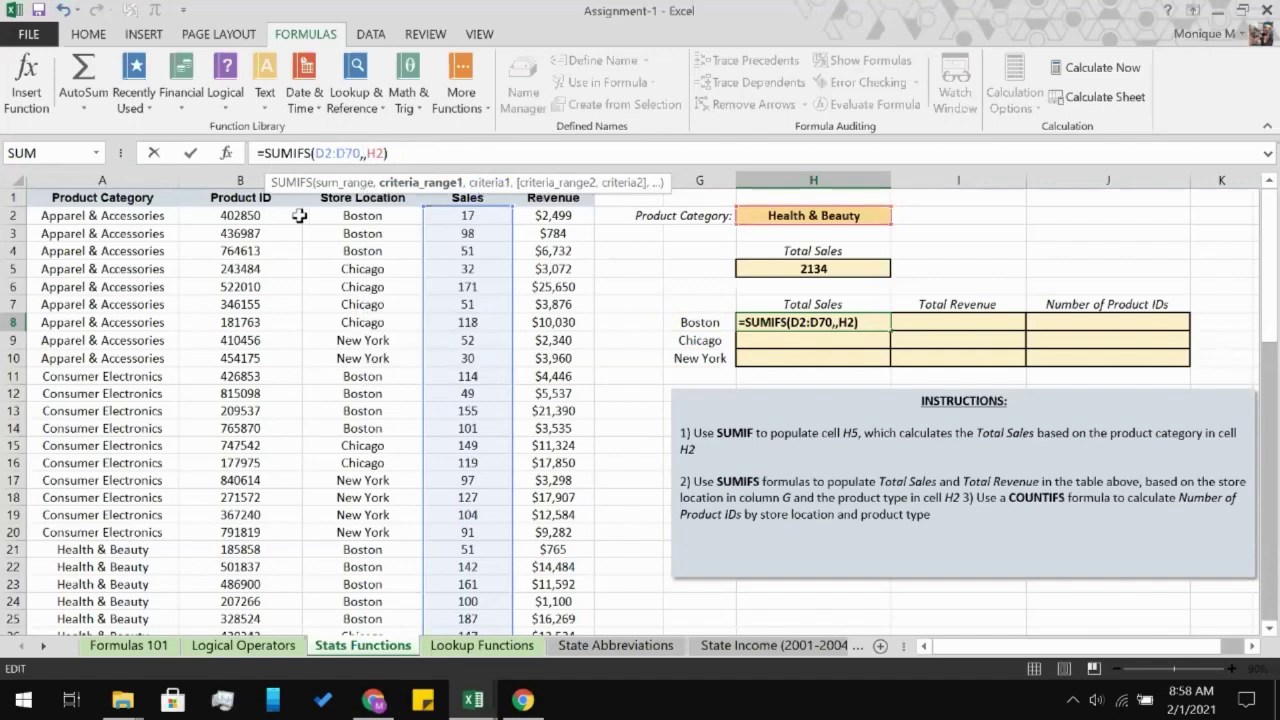
# - Set the Store Location range C2:C70 as the first criteria range in H8's formula, with G8 as its criteria
pyautogui.click(331, 215)
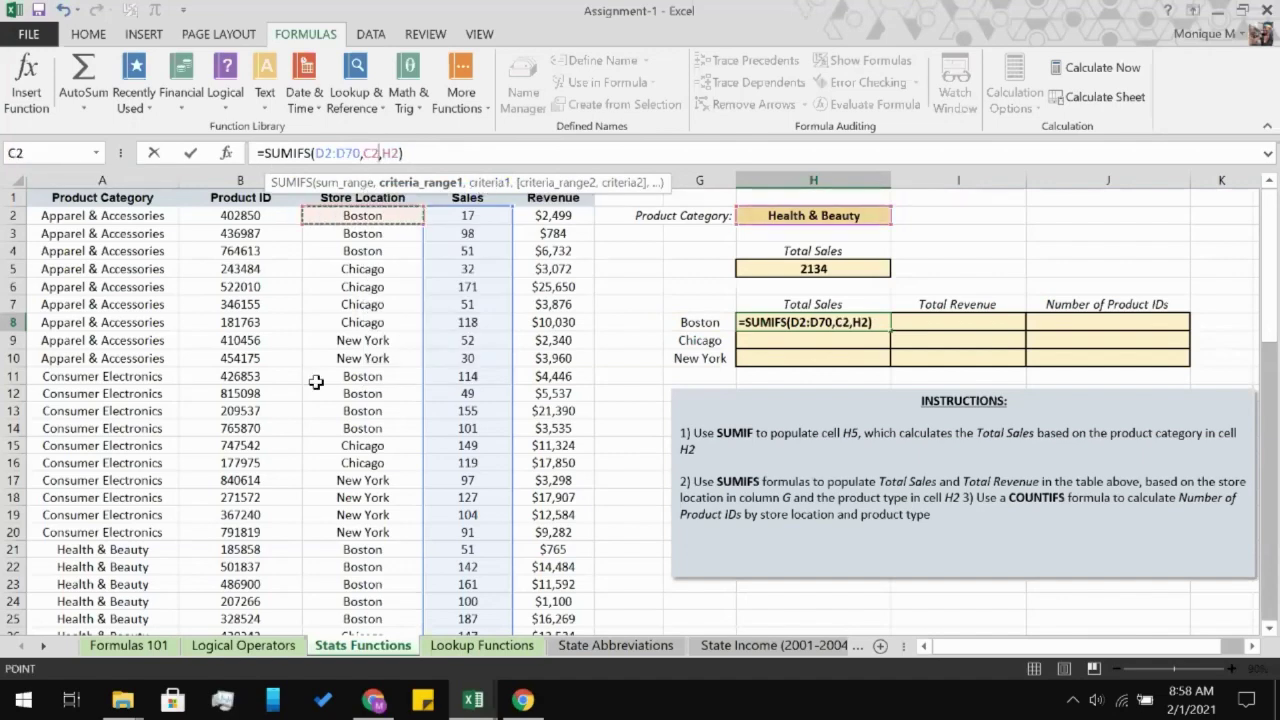
pyautogui.scroll(-20, 299, 492)
pyautogui.scroll(1, 299, 492)
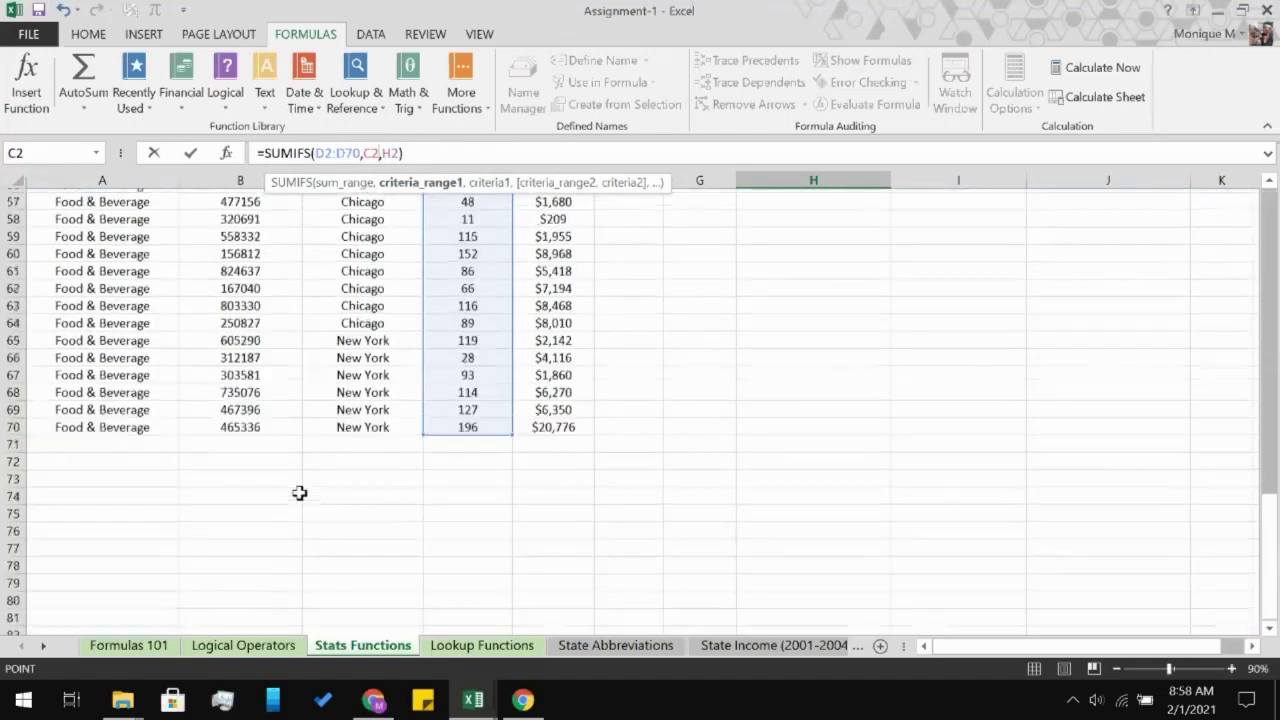
pyautogui.keyDown('shift'); pyautogui.click(341, 423); pyautogui.keyUp('shift')
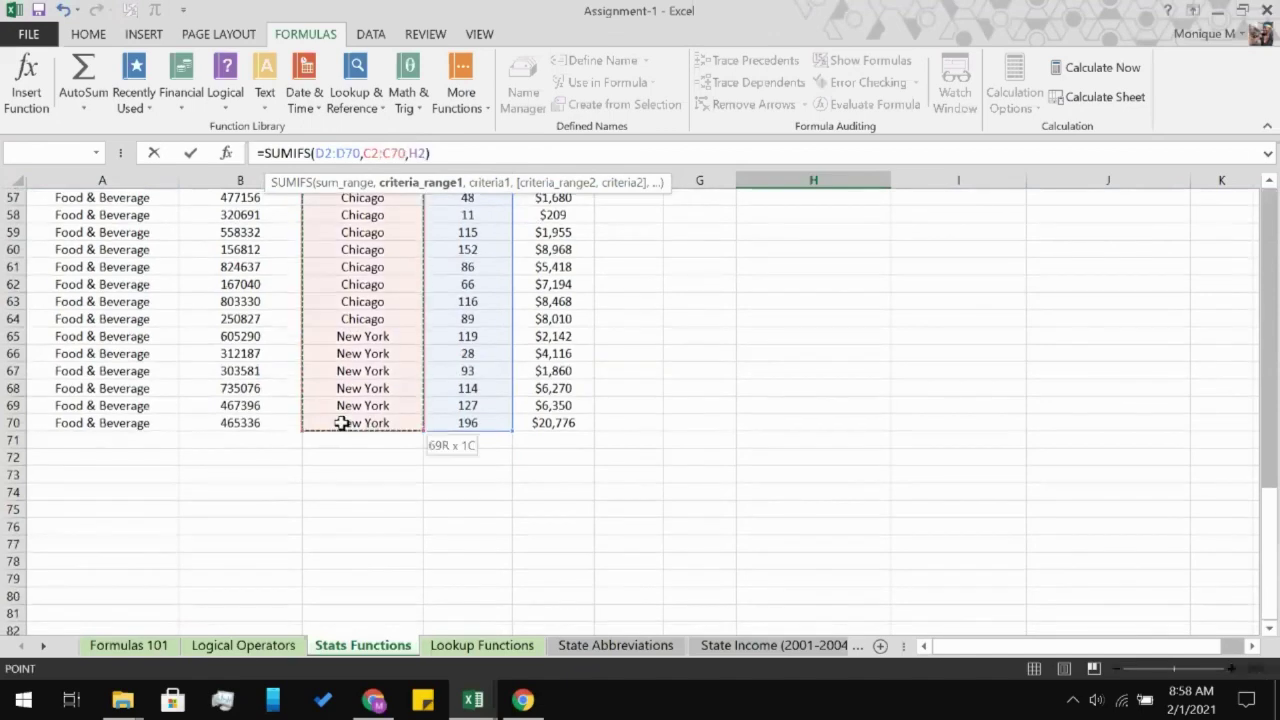
pyautogui.write(',')
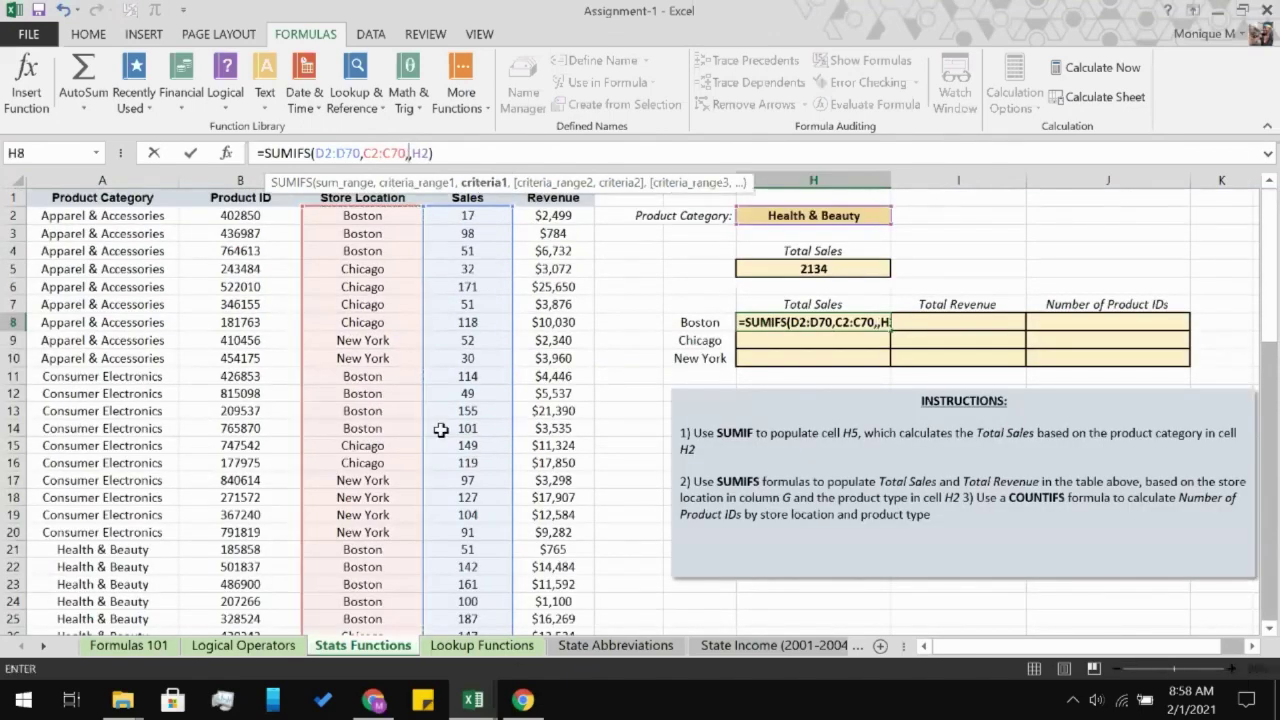
pyautogui.click(685, 324)
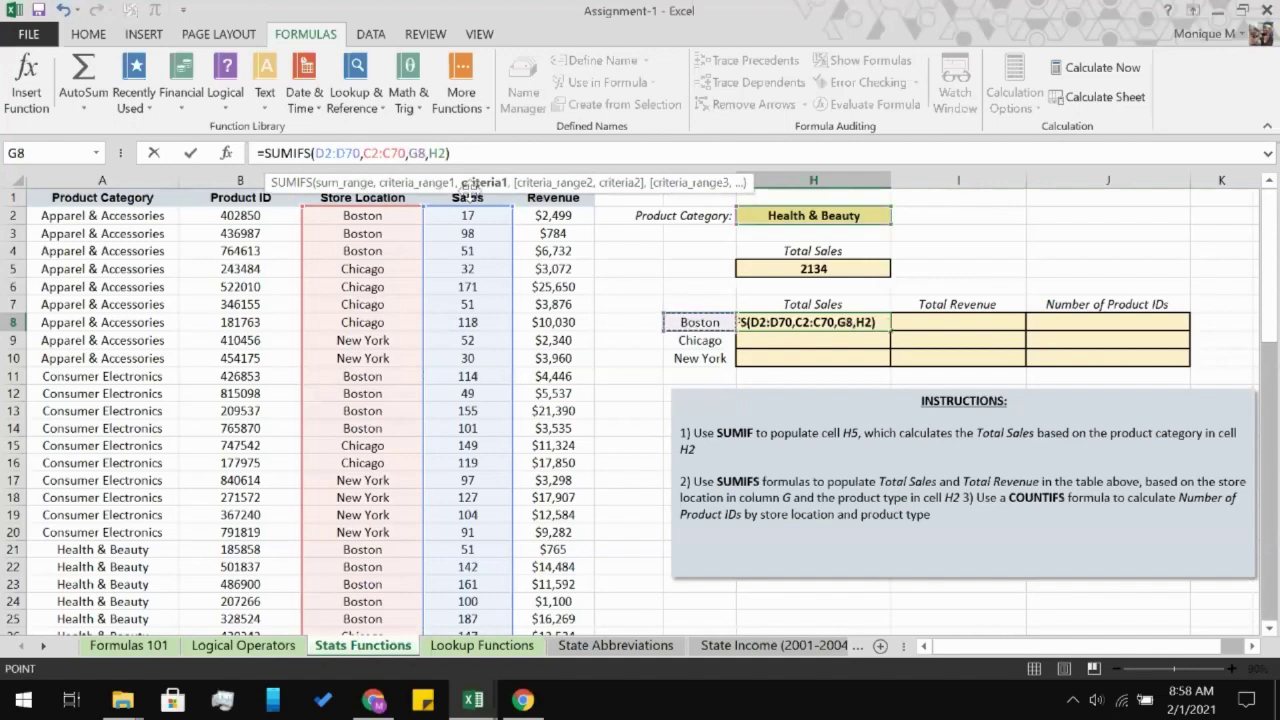
# - Replace the final H2 argument with Product Category range A2:A70 as the second criteria range and H2 as its criteria, completing H8's formula
pyautogui.click(438, 149)
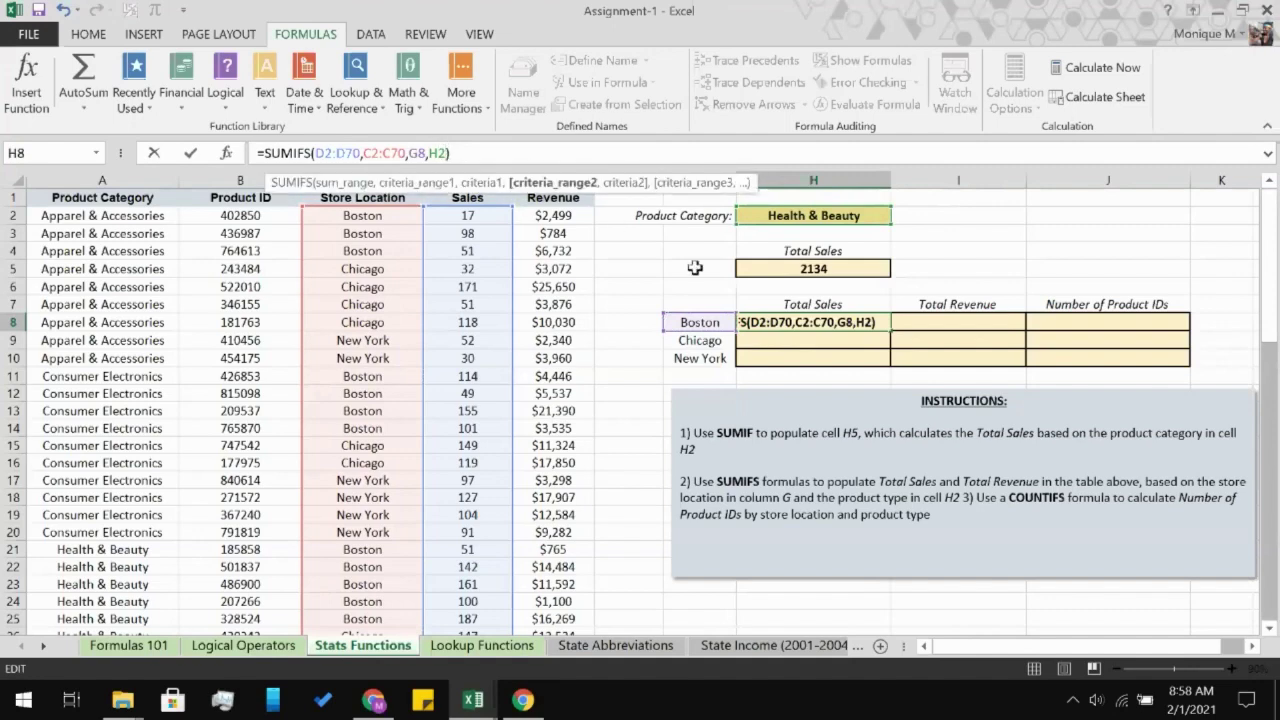
pyautogui.press('BackSpace')
pyautogui.press('BackSpace')
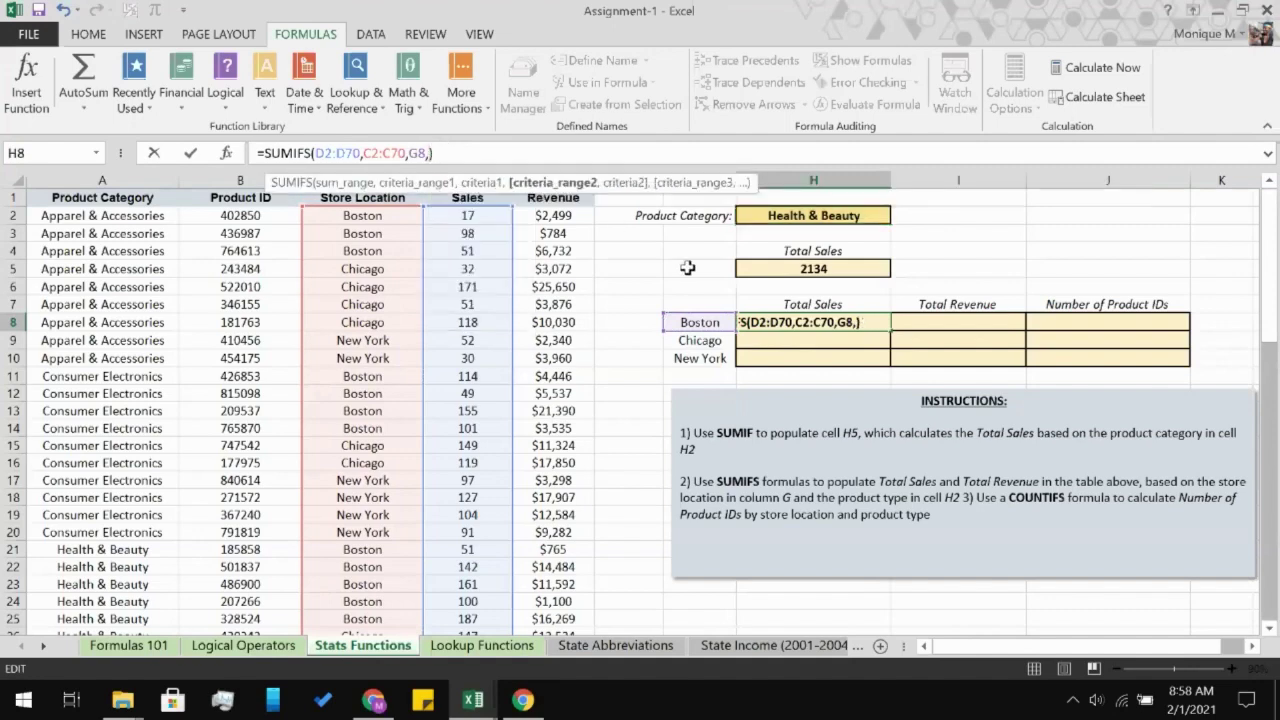
pyautogui.click(107, 215)
pyautogui.scroll(-8, 92, 362)
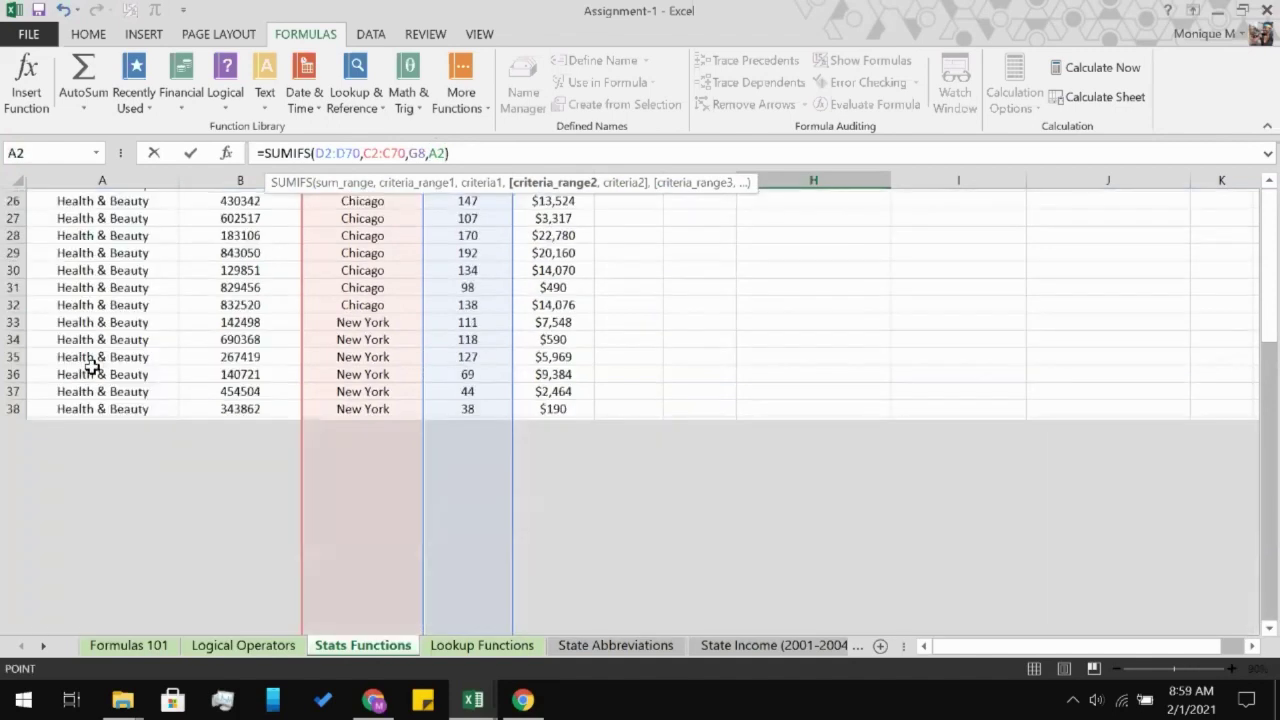
pyautogui.scroll(-9, 92, 367)
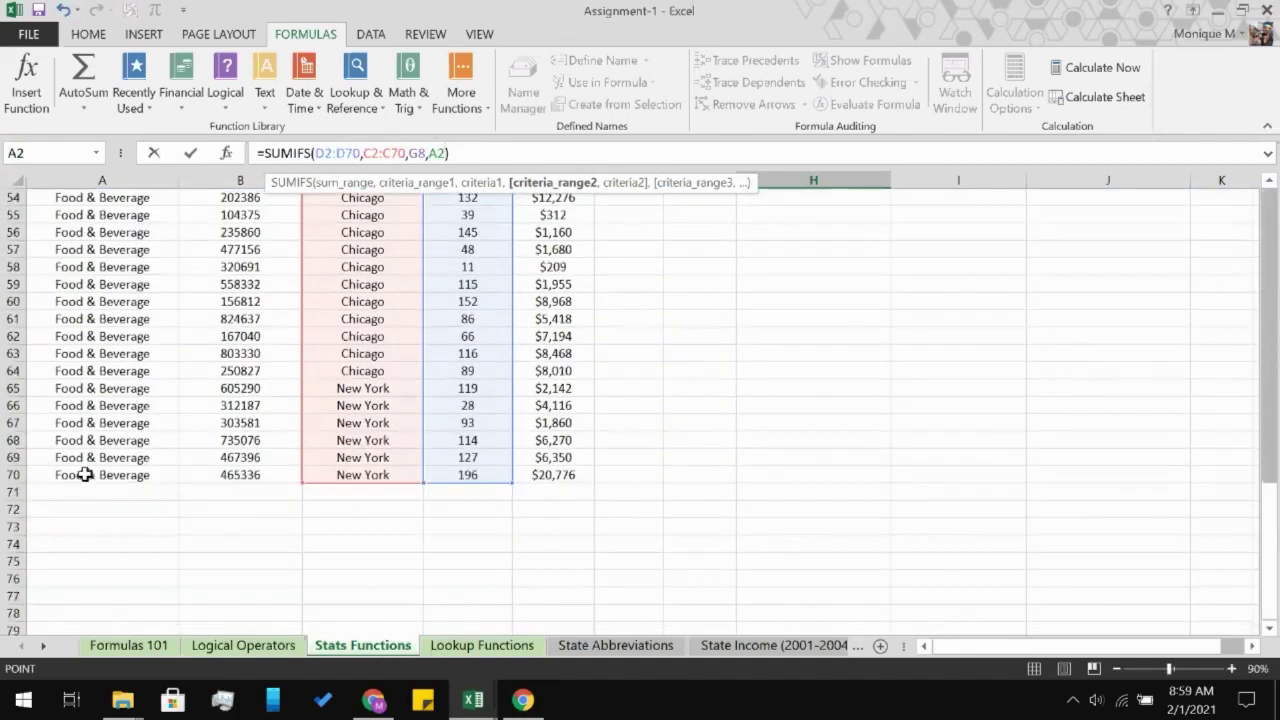
pyautogui.keyDown('shift'); pyautogui.click(85, 475); pyautogui.keyUp('shift')
pyautogui.write(',')
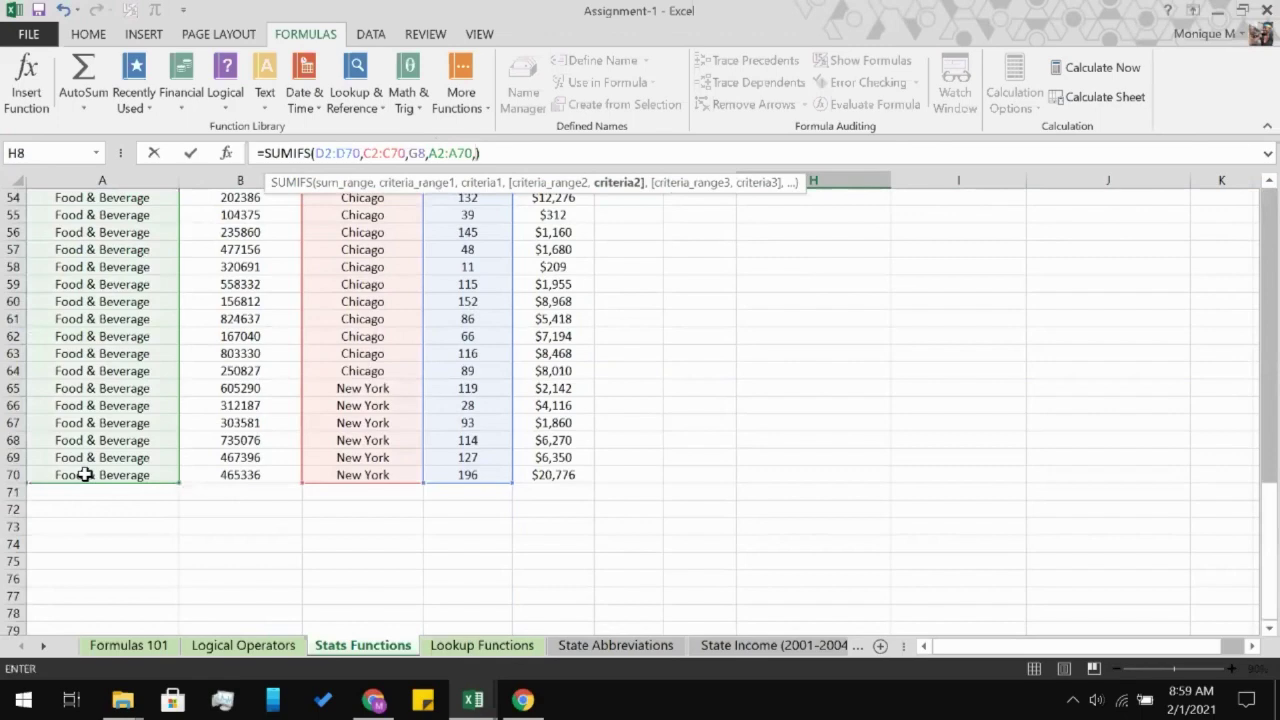
pyautogui.scroll(18, 85, 475)
pyautogui.click(800, 218)
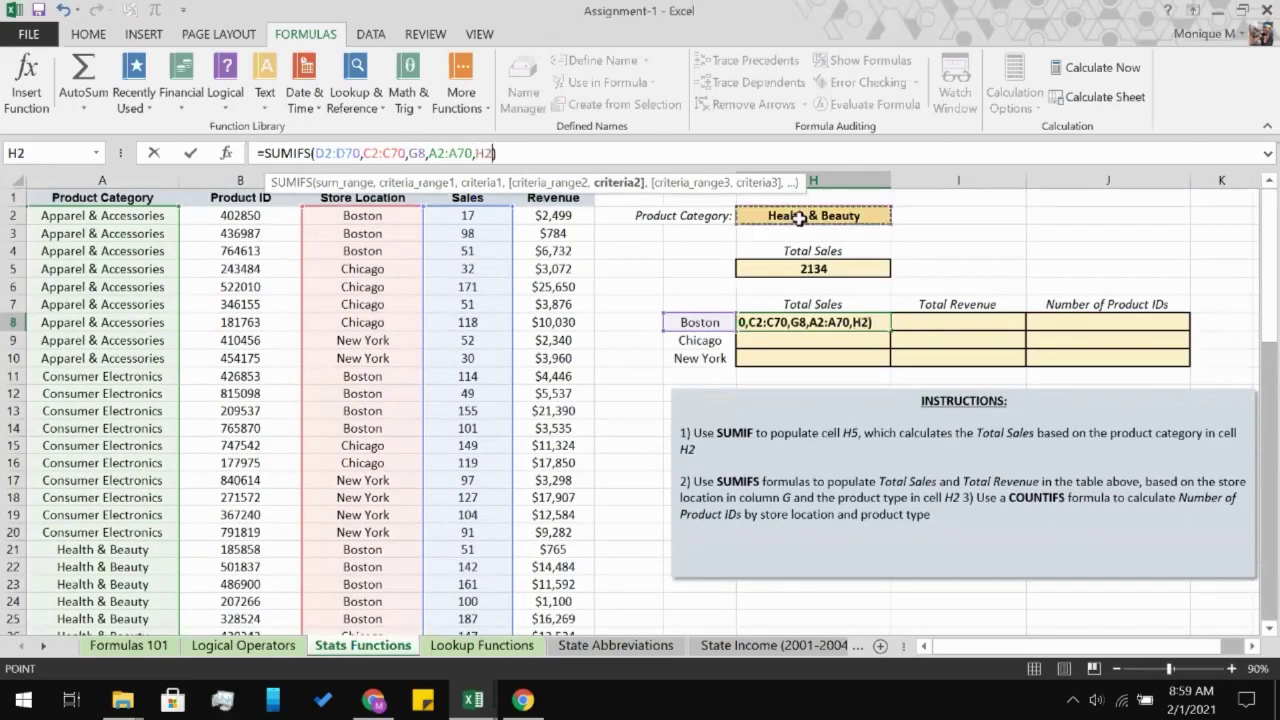
pyautogui.press('Return')
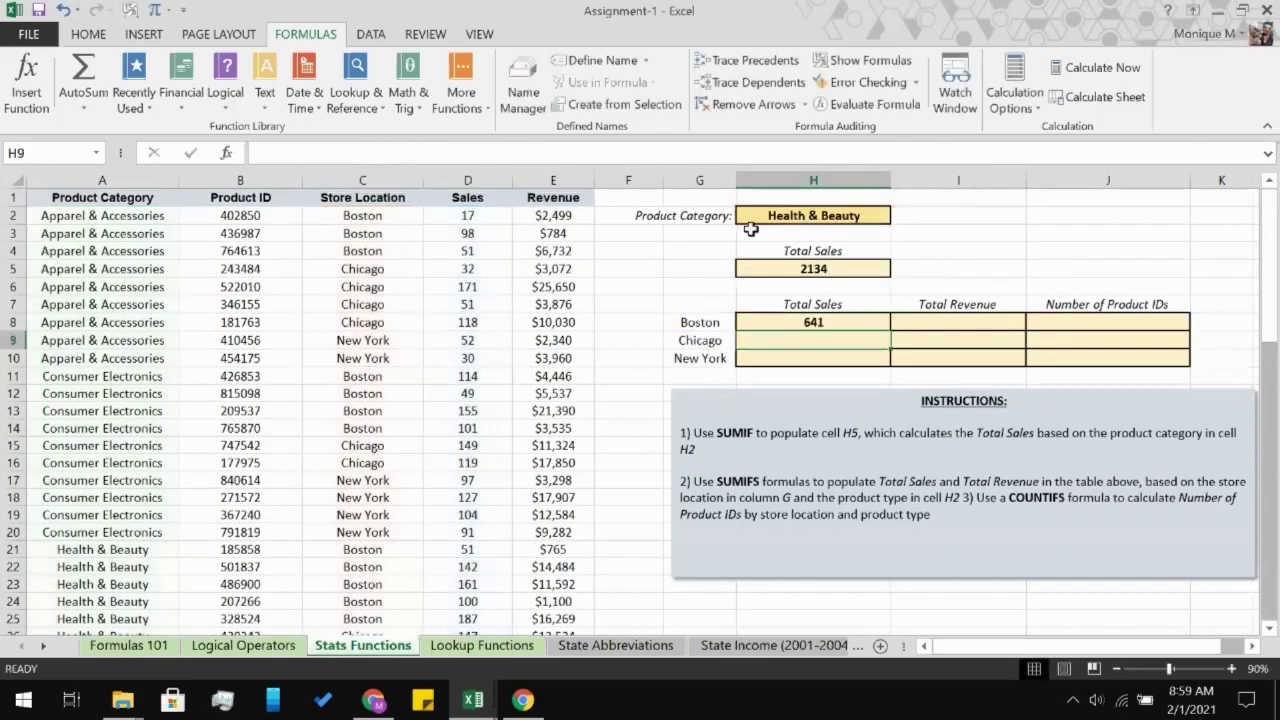
# - Make the sum range $D$2:$D$70 and the first criteria range $C$2:$C$70 absolute in H8's SUMIFS formula
pyautogui.click(774, 316)
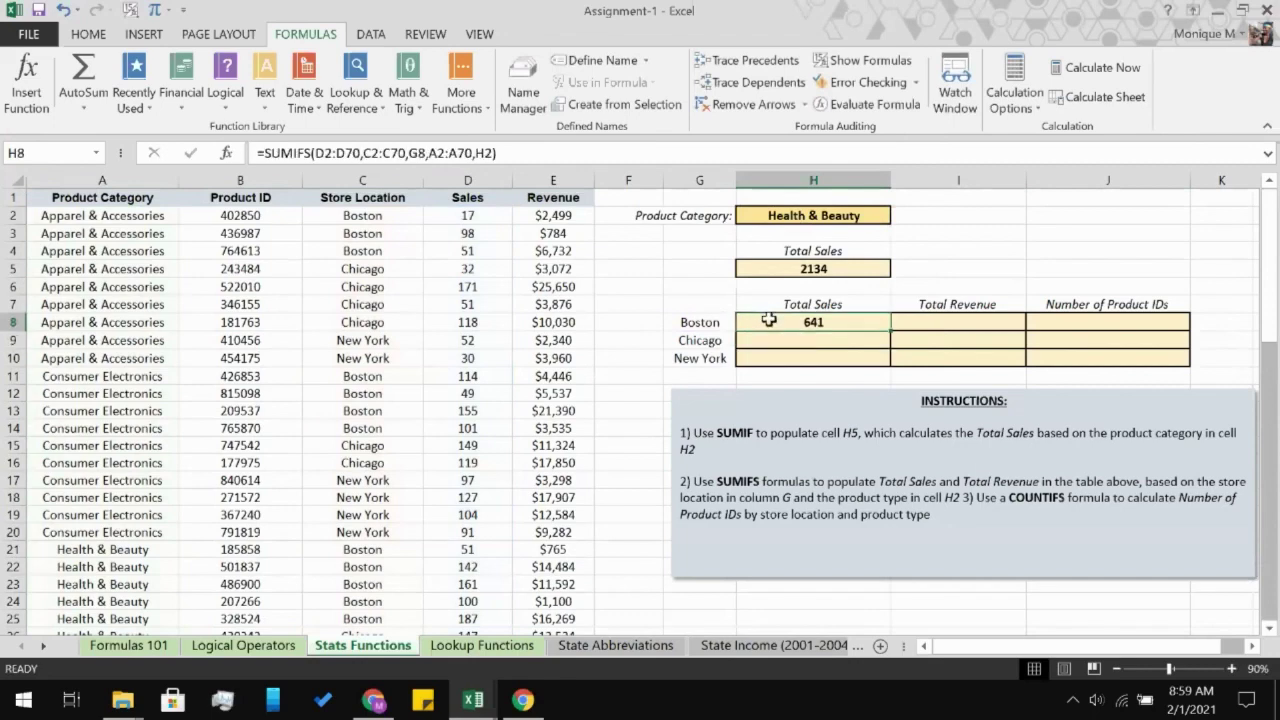
pyautogui.click(325, 150)
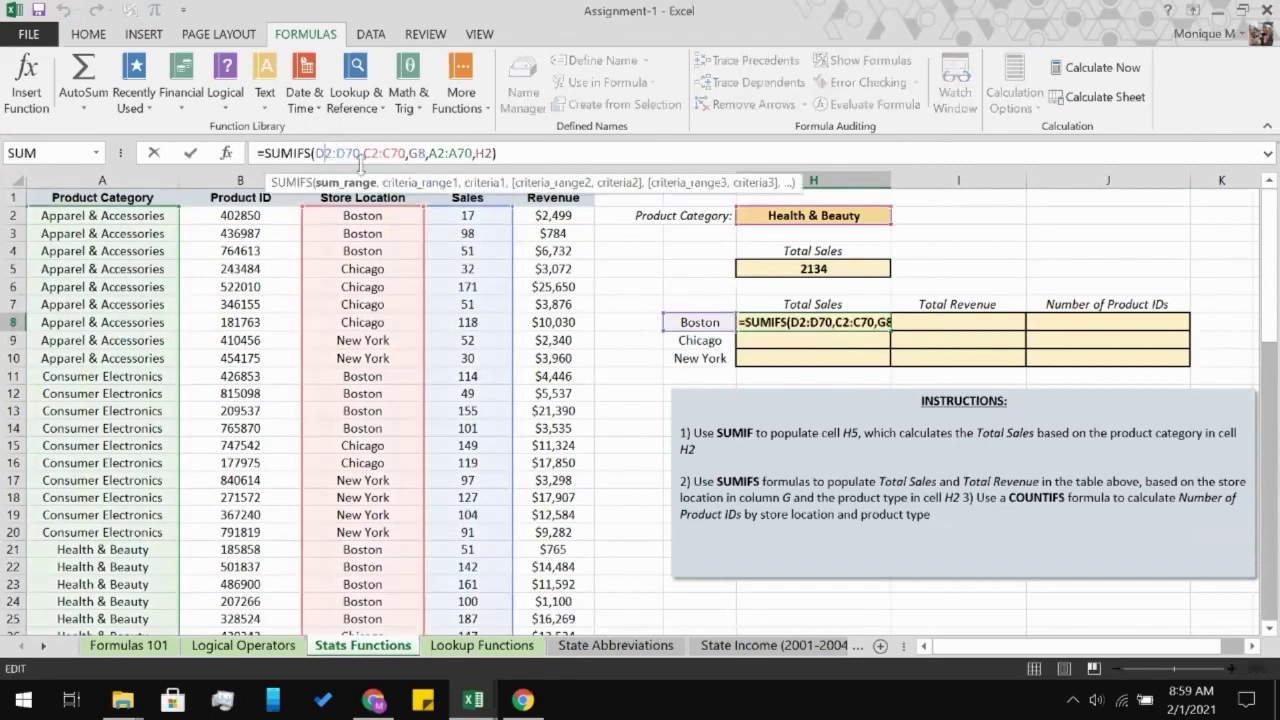
pyautogui.press('F4')
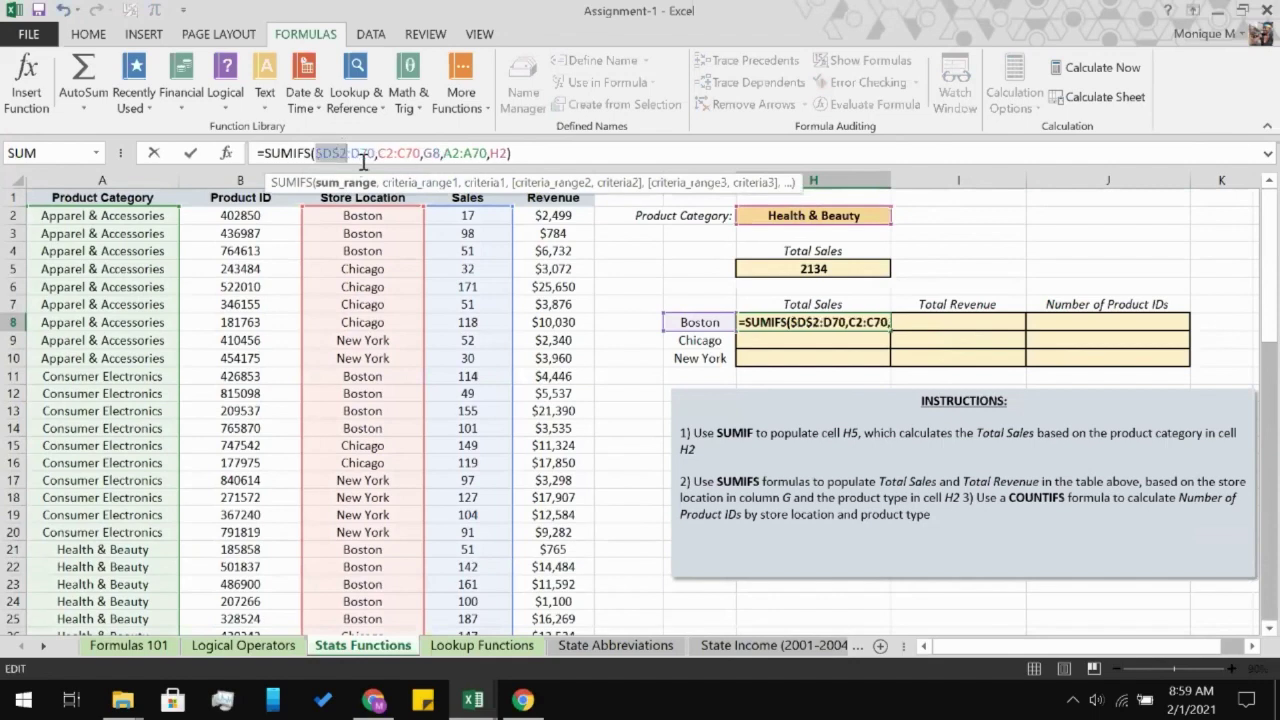
pyautogui.click(362, 152)
pyautogui.press('F4')
pyautogui.click(400, 150)
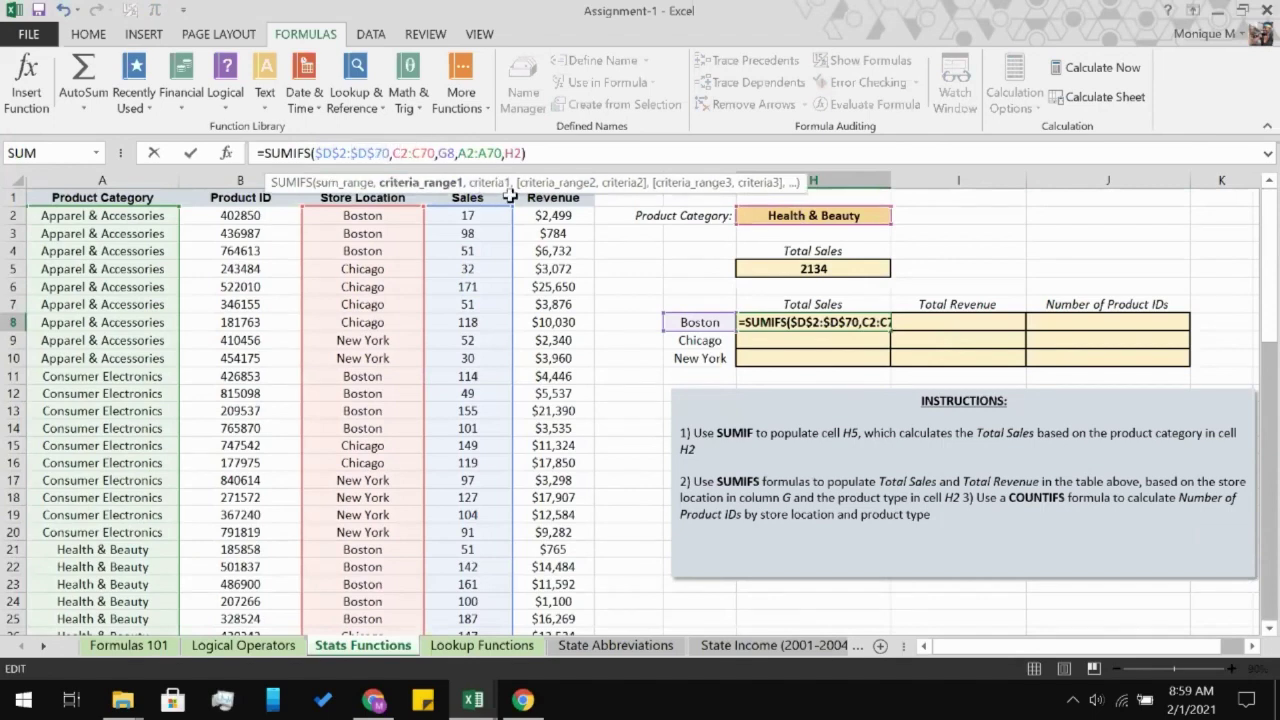
pyautogui.press('F4')
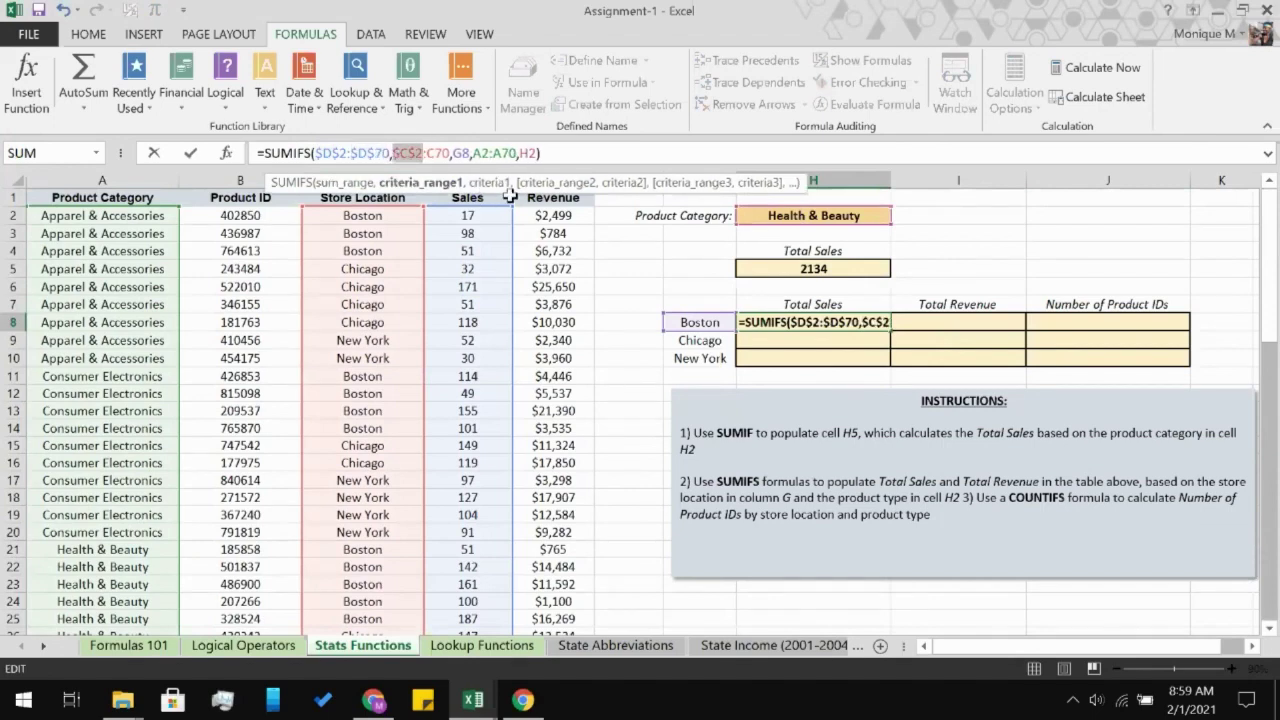
pyautogui.click(437, 153)
pyautogui.press('F4')
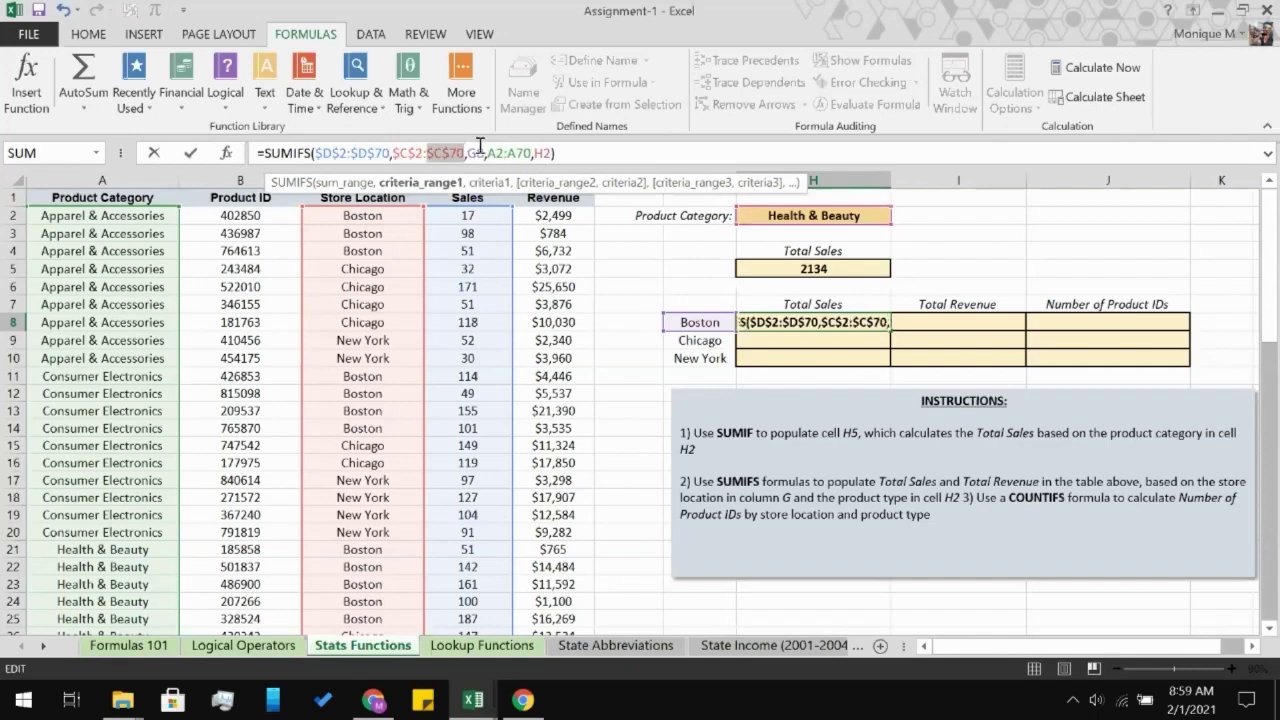
# - Lock only the column of the first criteria as $G8 and make the second criteria range absolute as $A$2:$A$70 in H8's formula
pyautogui.click(497, 153)
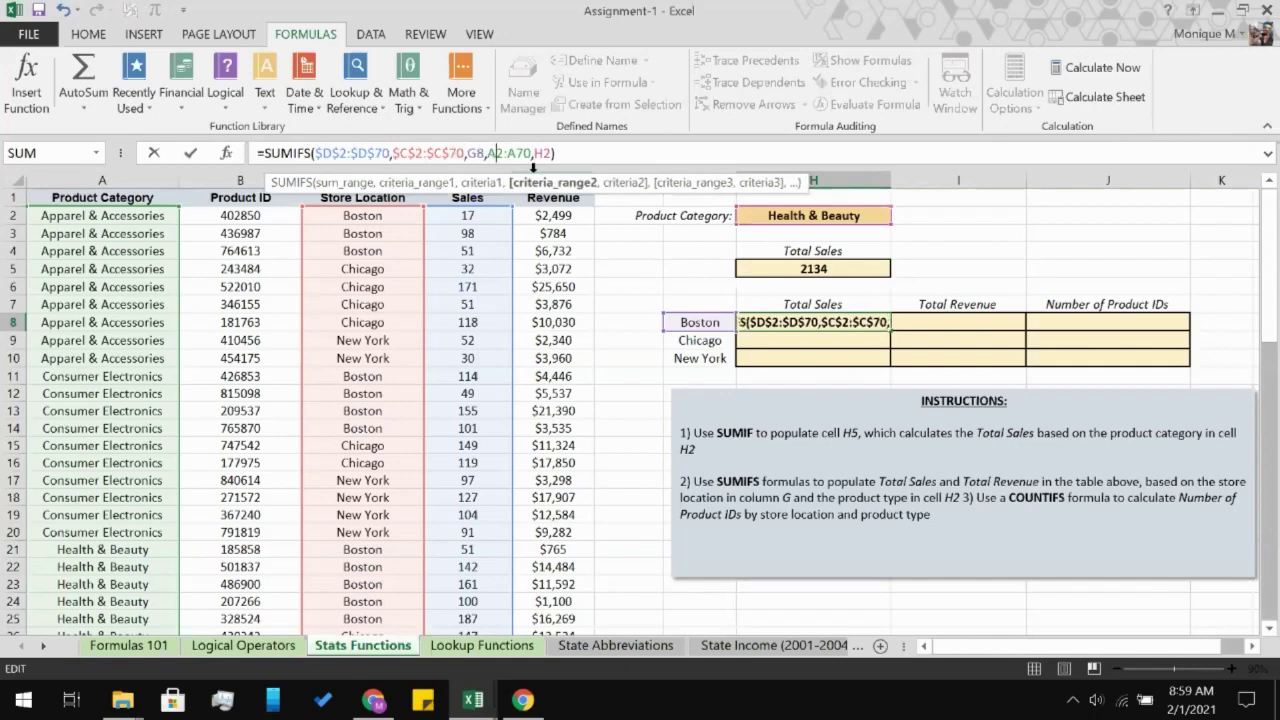
pyautogui.click(476, 153)
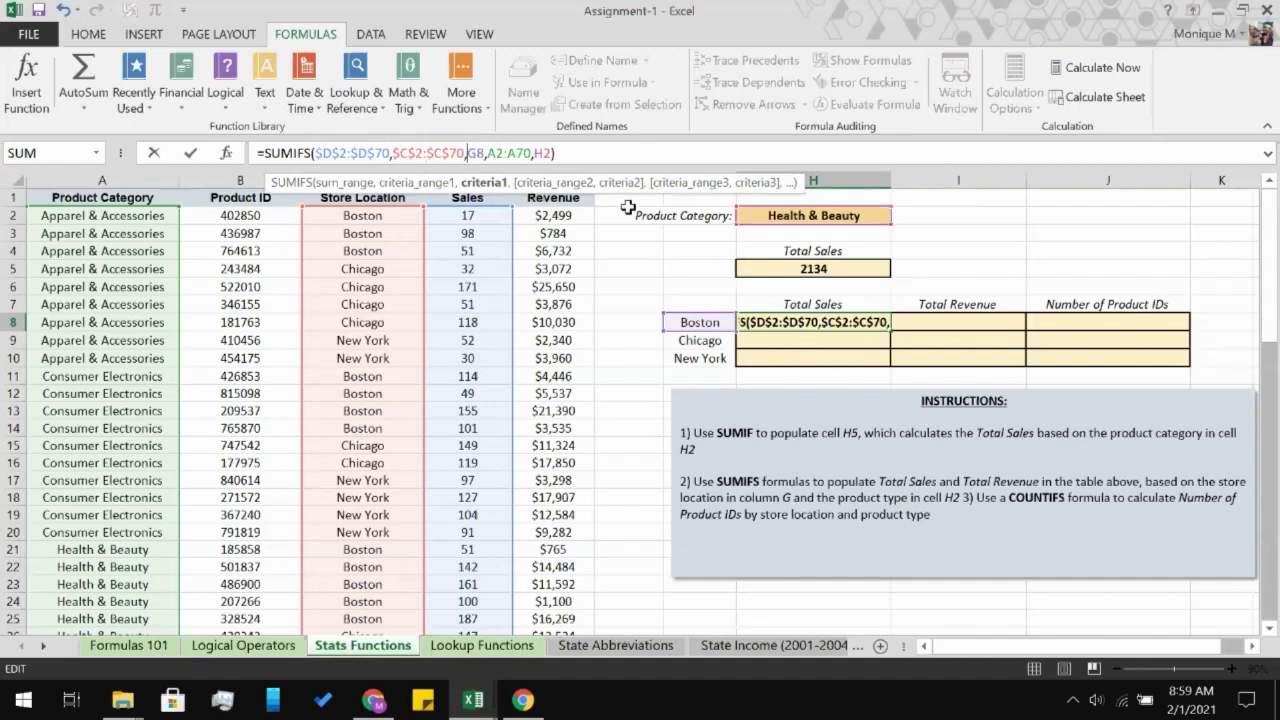
pyautogui.write('$')
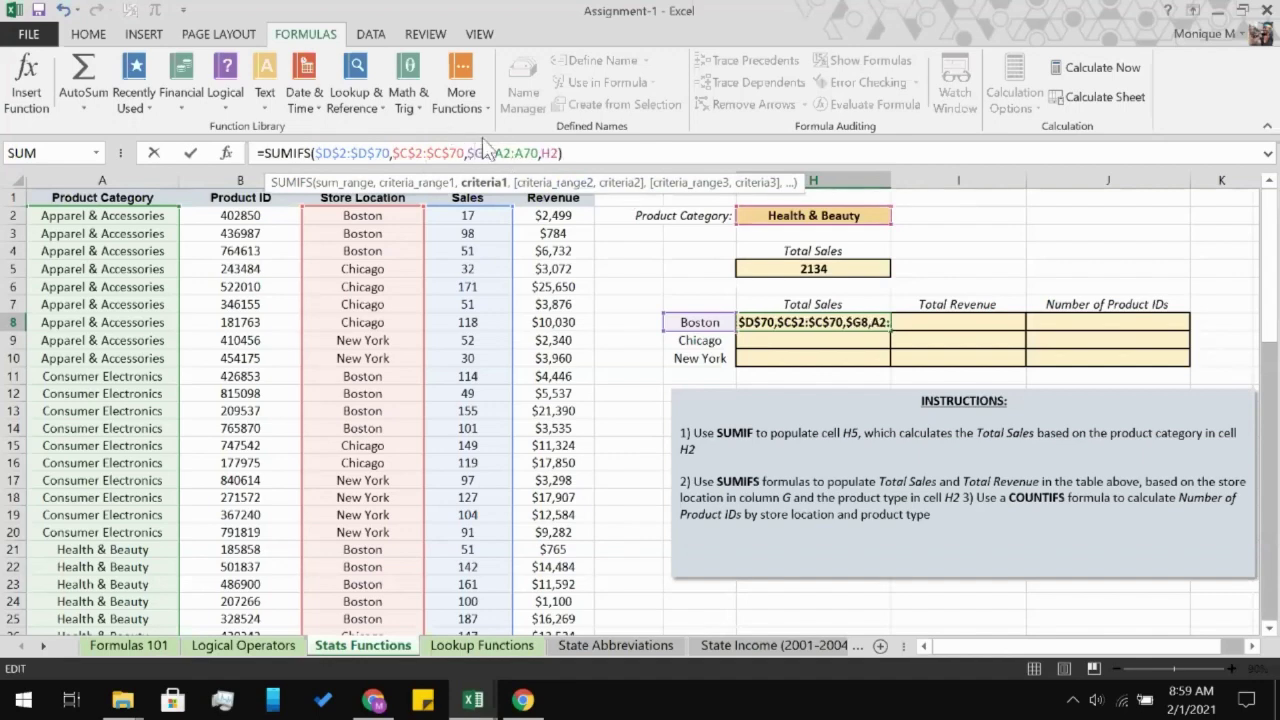
pyautogui.click(515, 152)
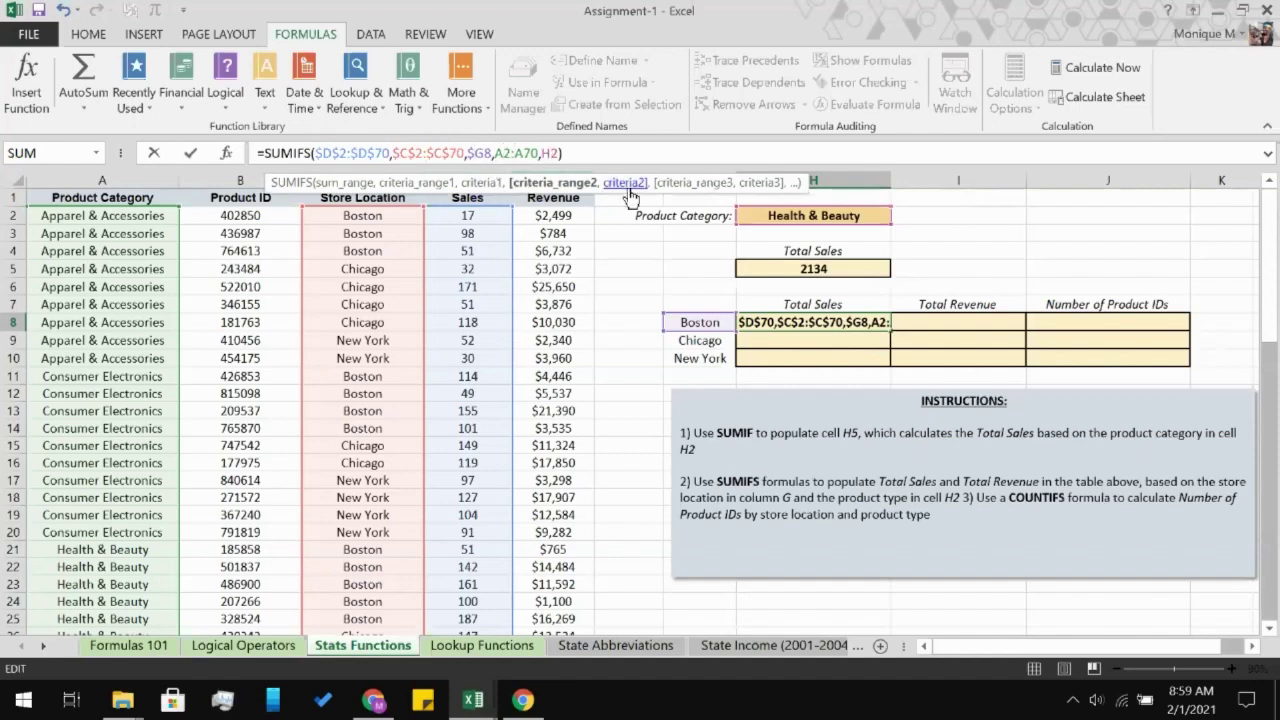
pyautogui.press('F4')
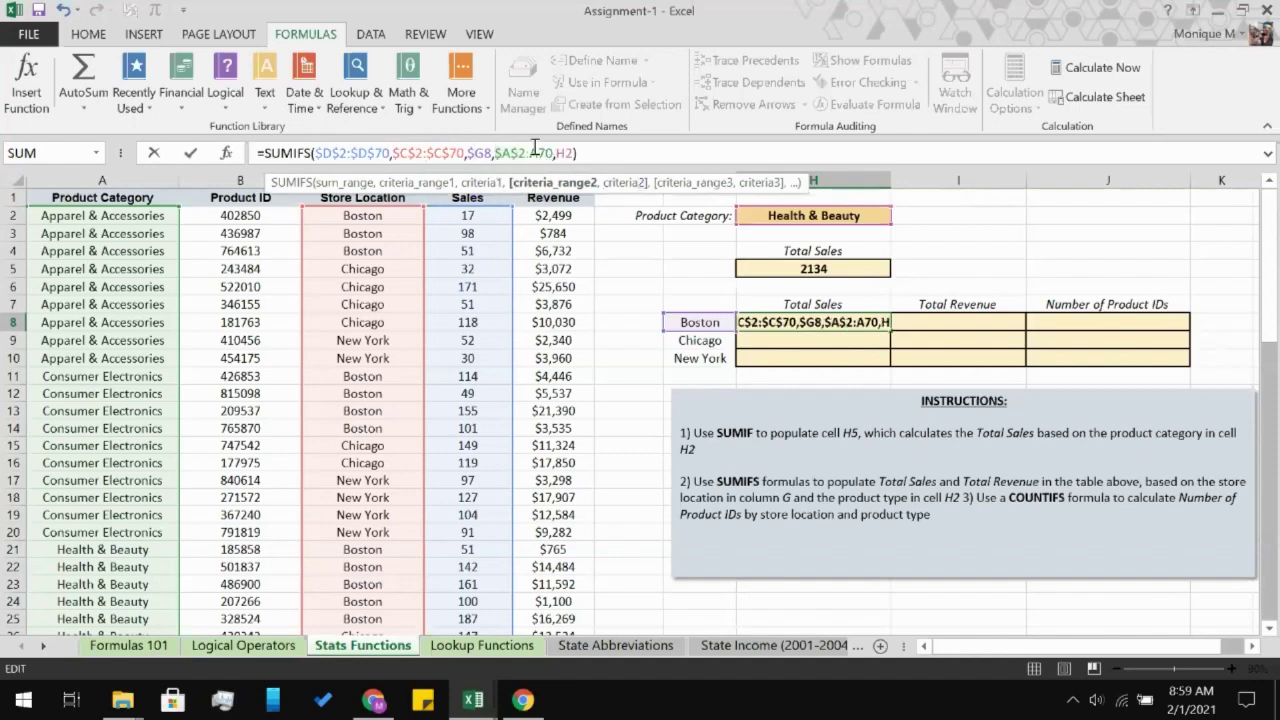
pyautogui.click(538, 155)
pyautogui.press('F4')
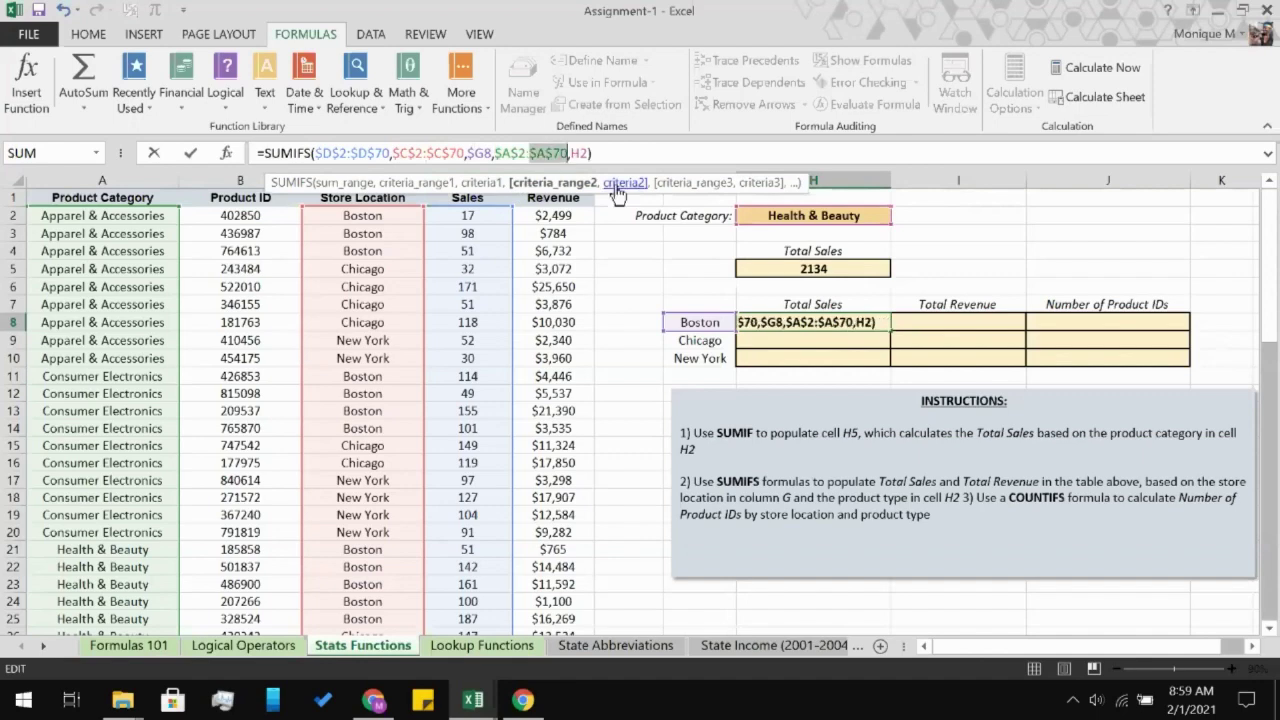
# - Set the last criteria in H8's formula to the absolute reference $H$2 and commit the formula
pyautogui.doubleClick(576, 154)
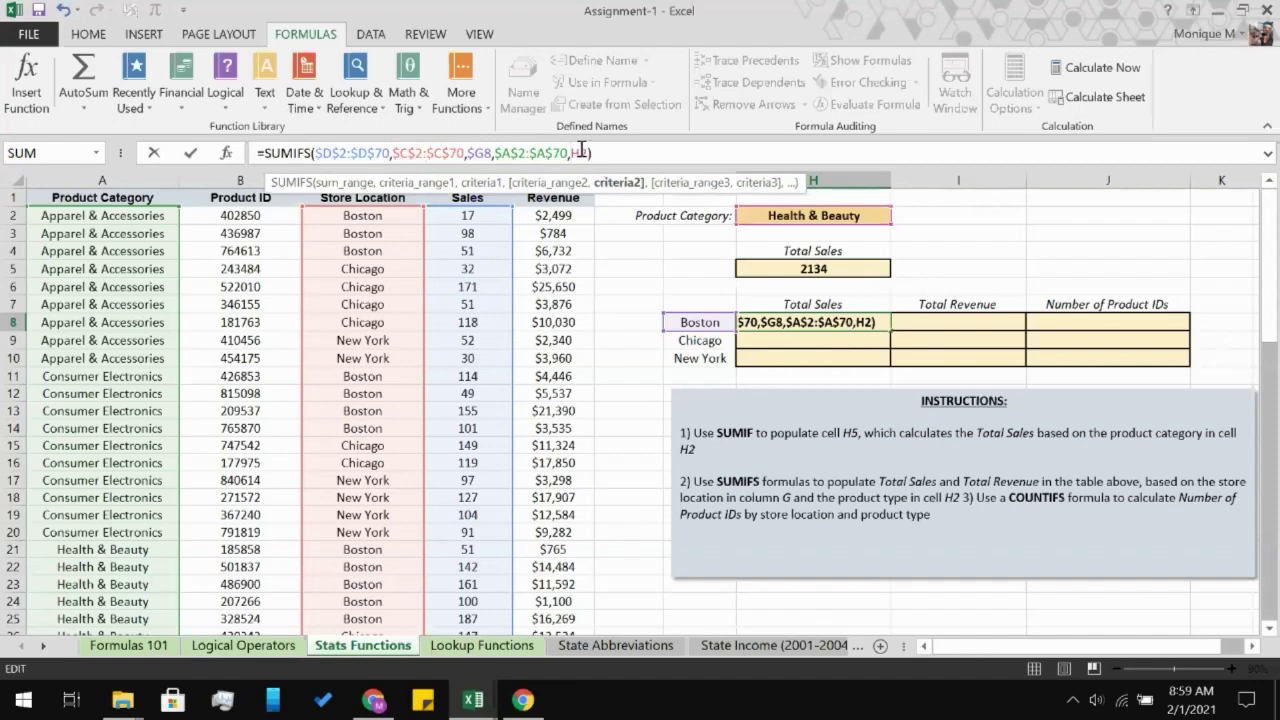
pyautogui.press('F4')
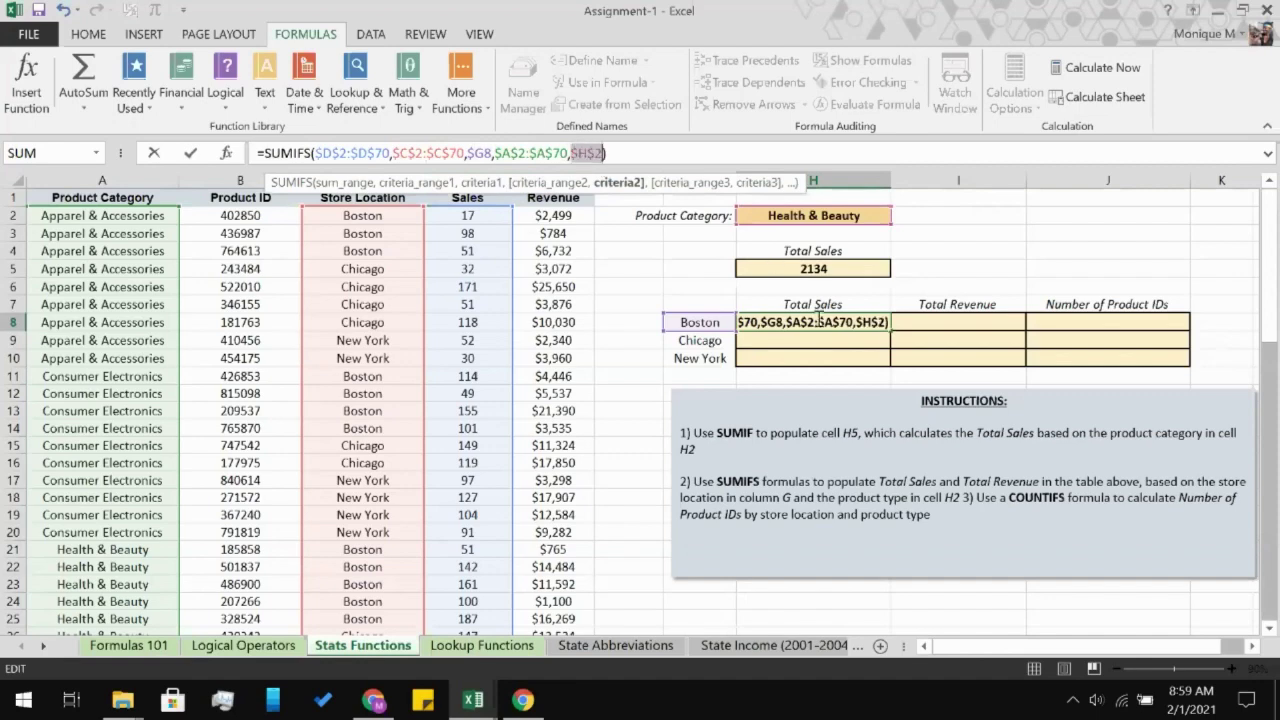
pyautogui.click(920, 302)
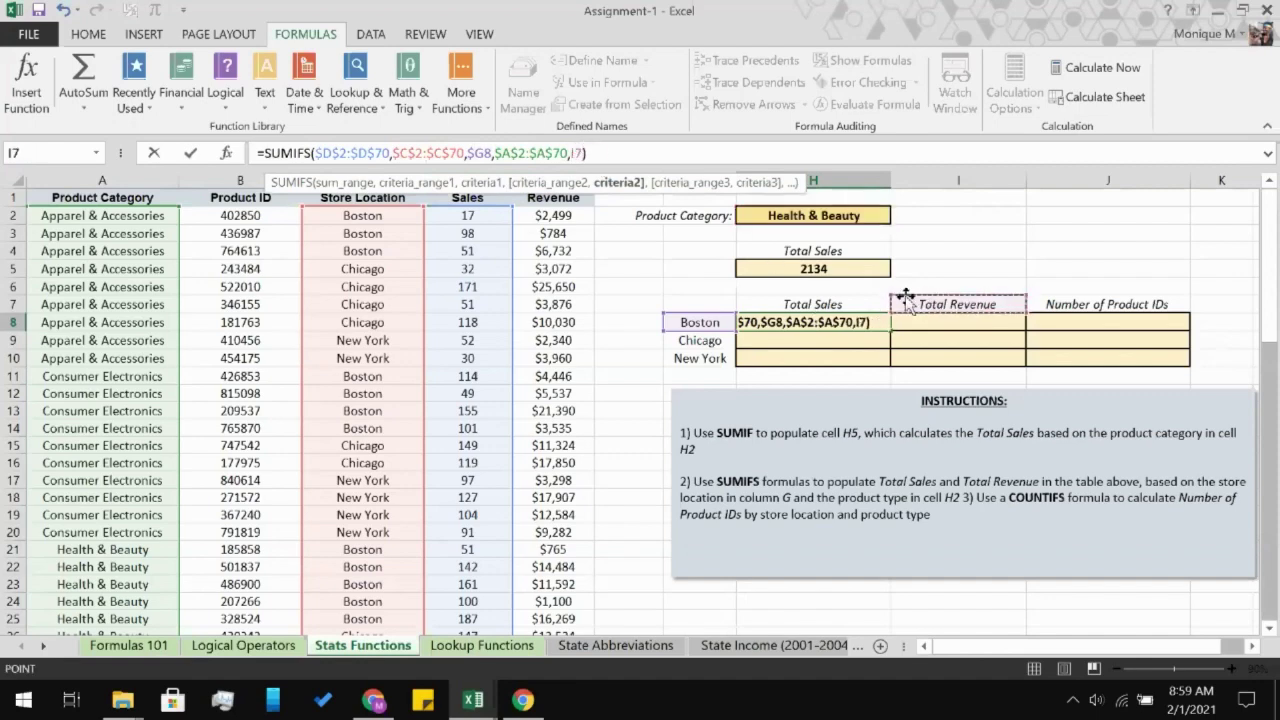
pyautogui.press('BackSpace')
pyautogui.press('BackSpace')
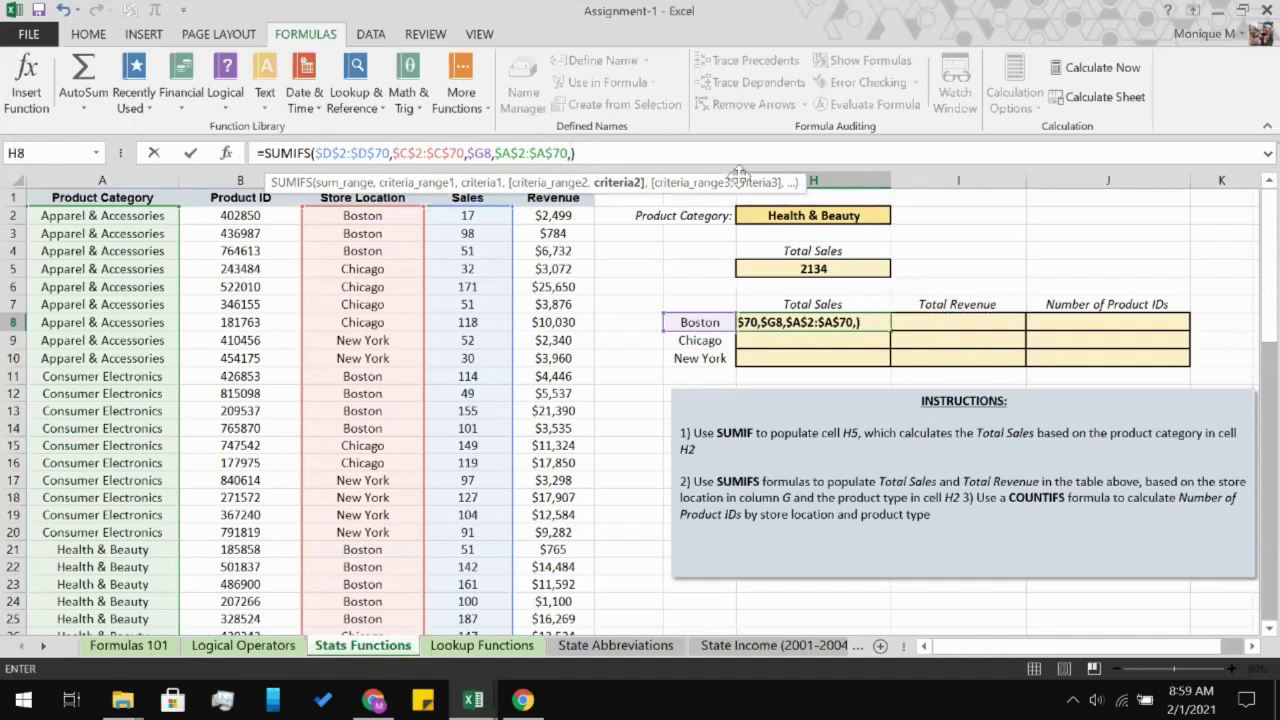
pyautogui.click(762, 215)
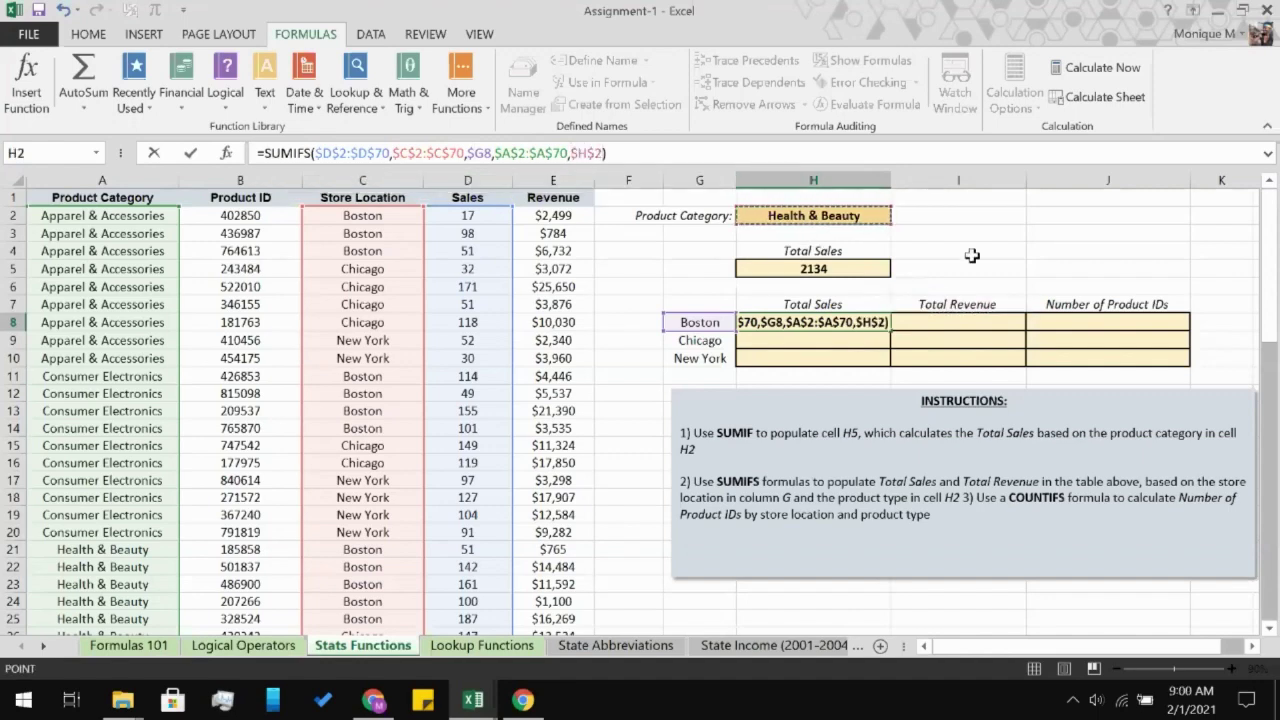
pyautogui.press('Return')
# - Fill H8's Total Sales formula down to H10 and copy it across to I8
pyautogui.click(857, 321)
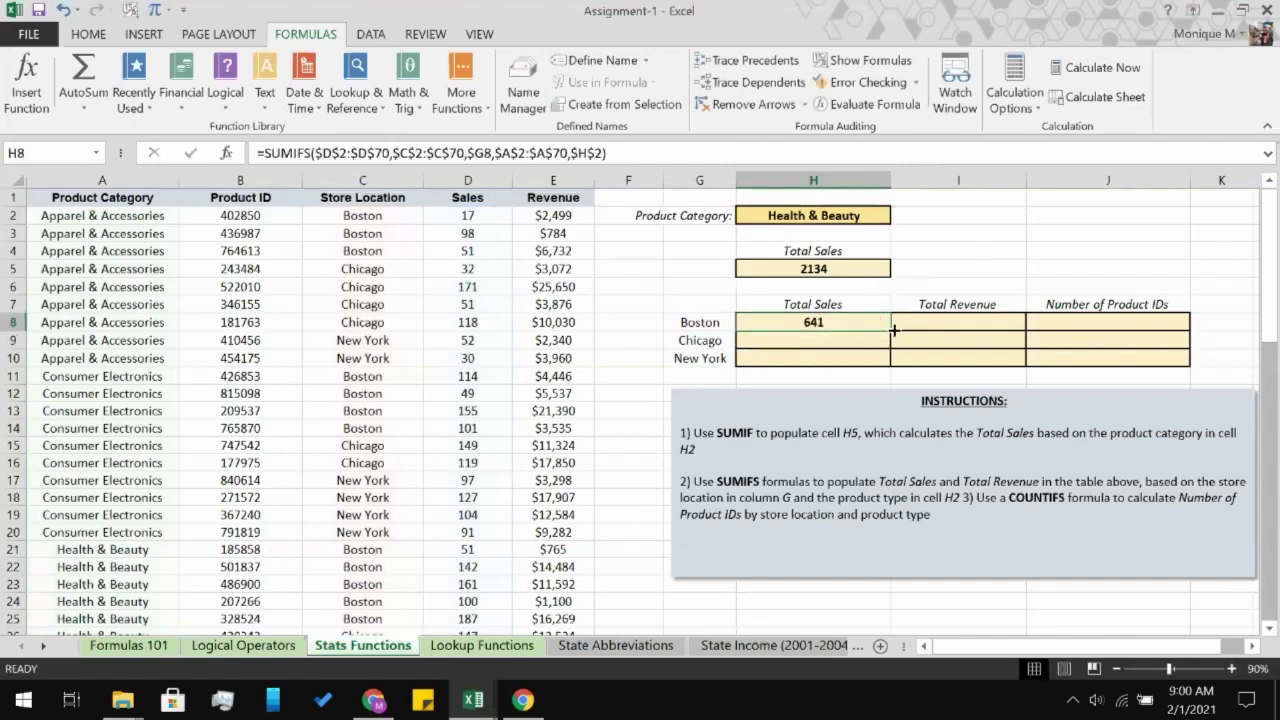
pyautogui.doubleClick(891, 331)
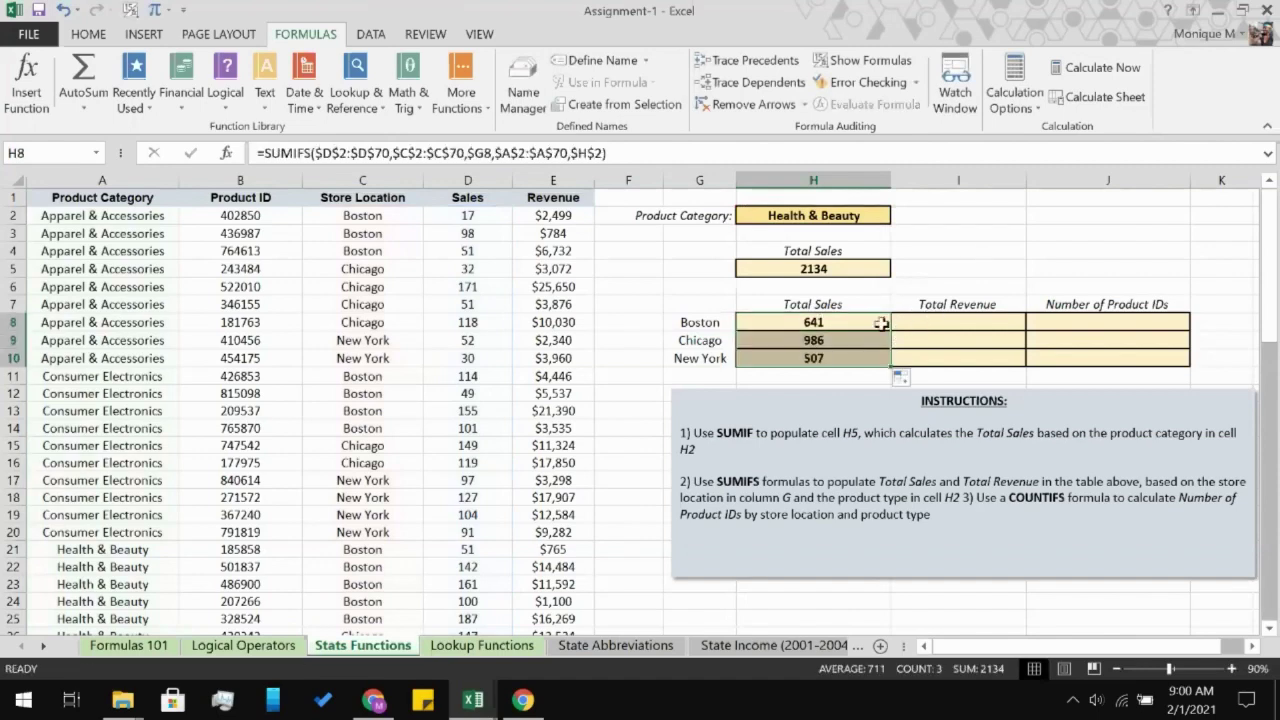
pyautogui.click(881, 323)
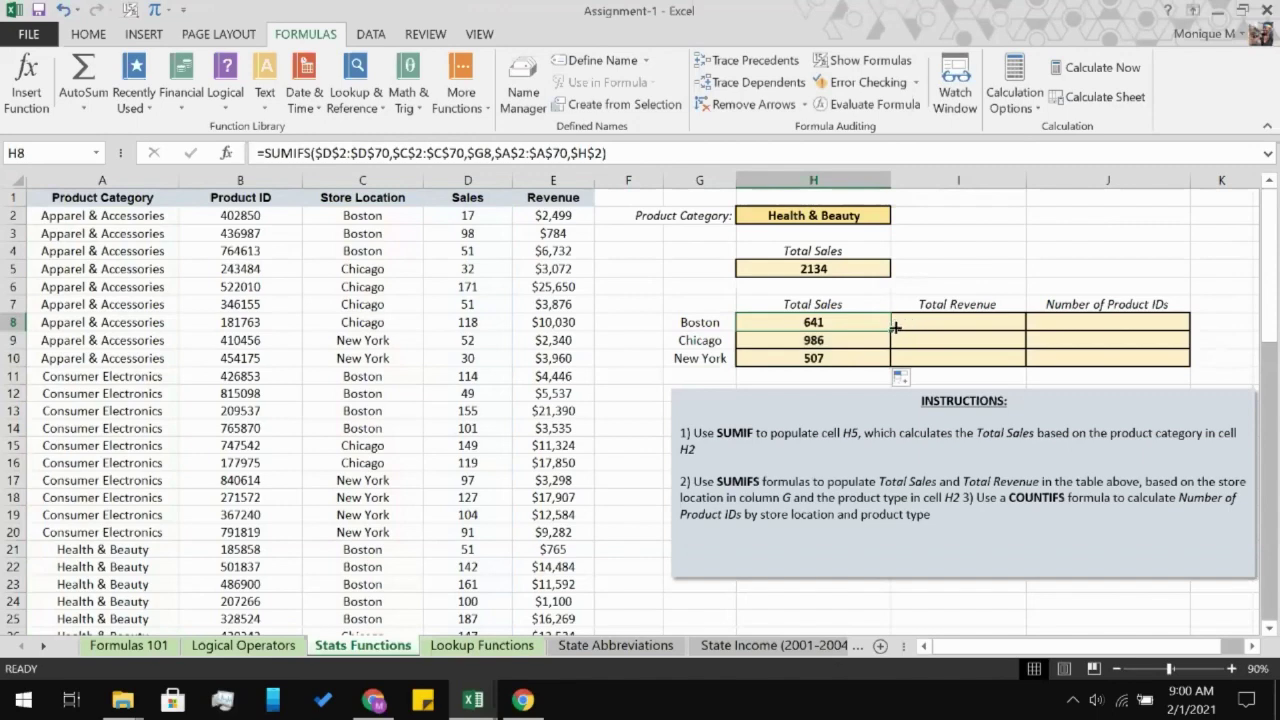
pyautogui.moveTo(895, 327); pyautogui.dragTo(986, 329)
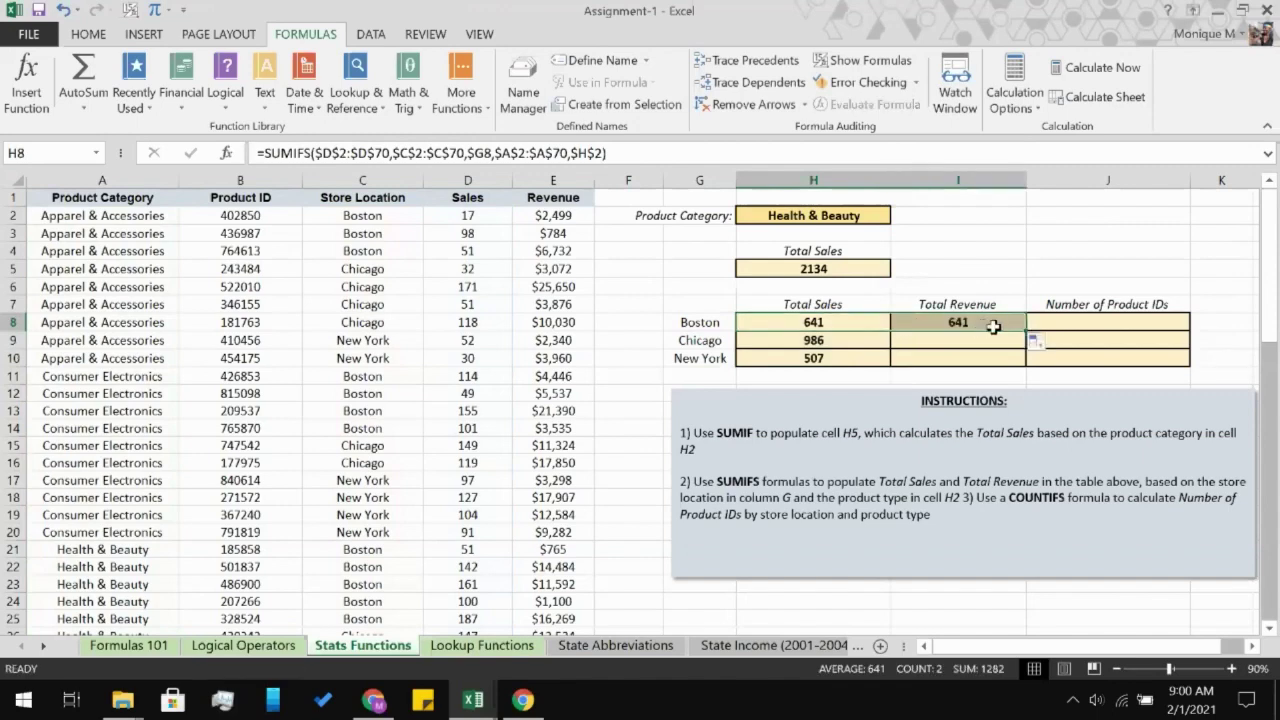
# - Change the sum range in I8's SUMIFS formula to the Revenue range $E$2:$E$70
pyautogui.click(1000, 324)
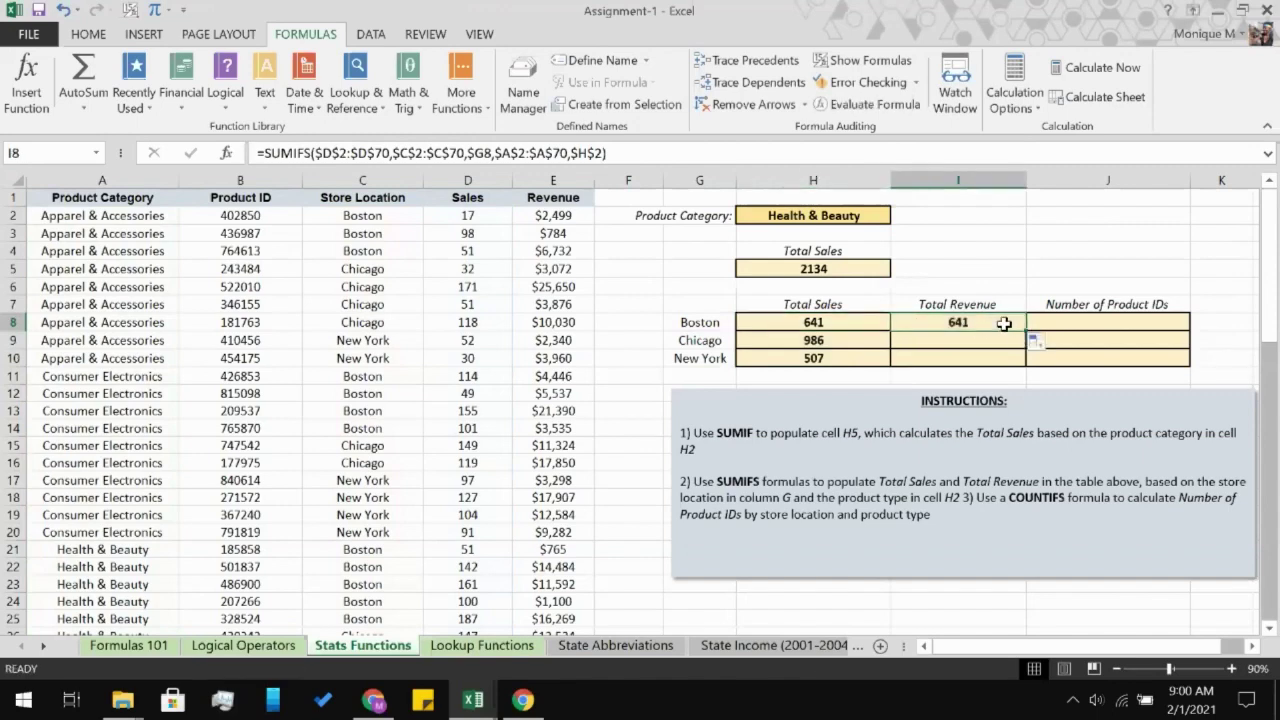
pyautogui.click(500, 150)
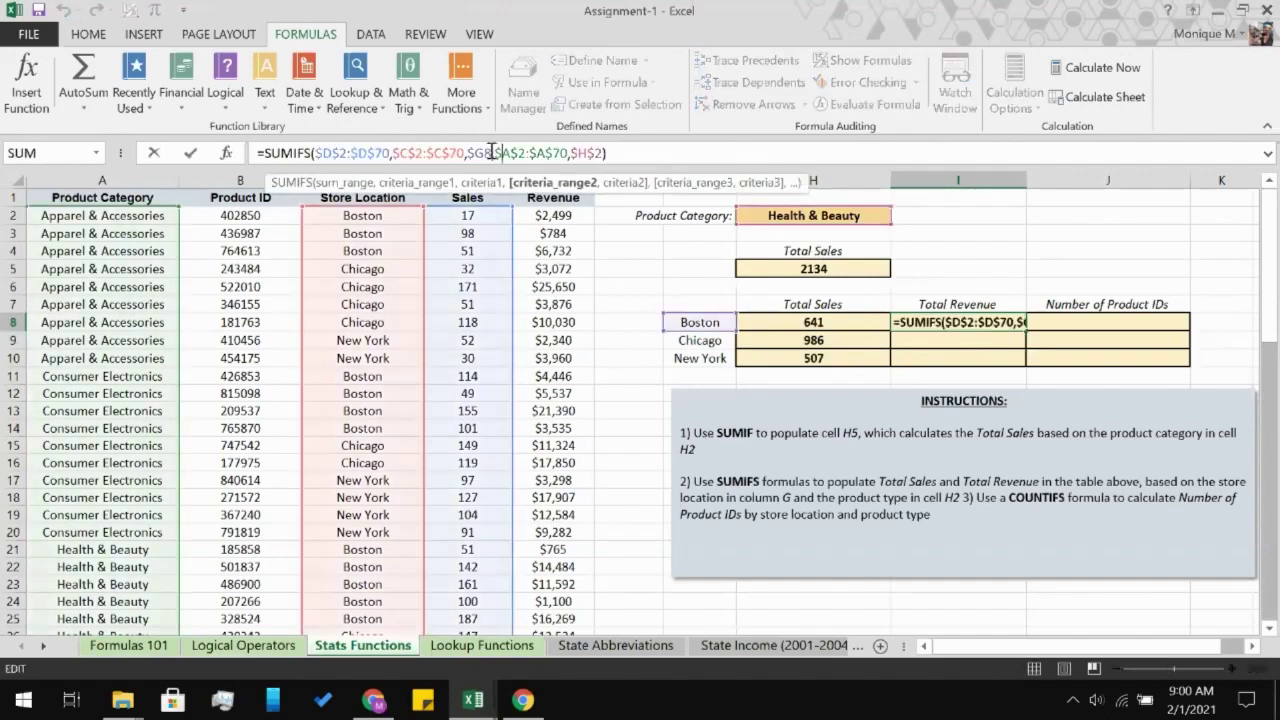
pyautogui.click(366, 152)
pyautogui.press('BackSpace')
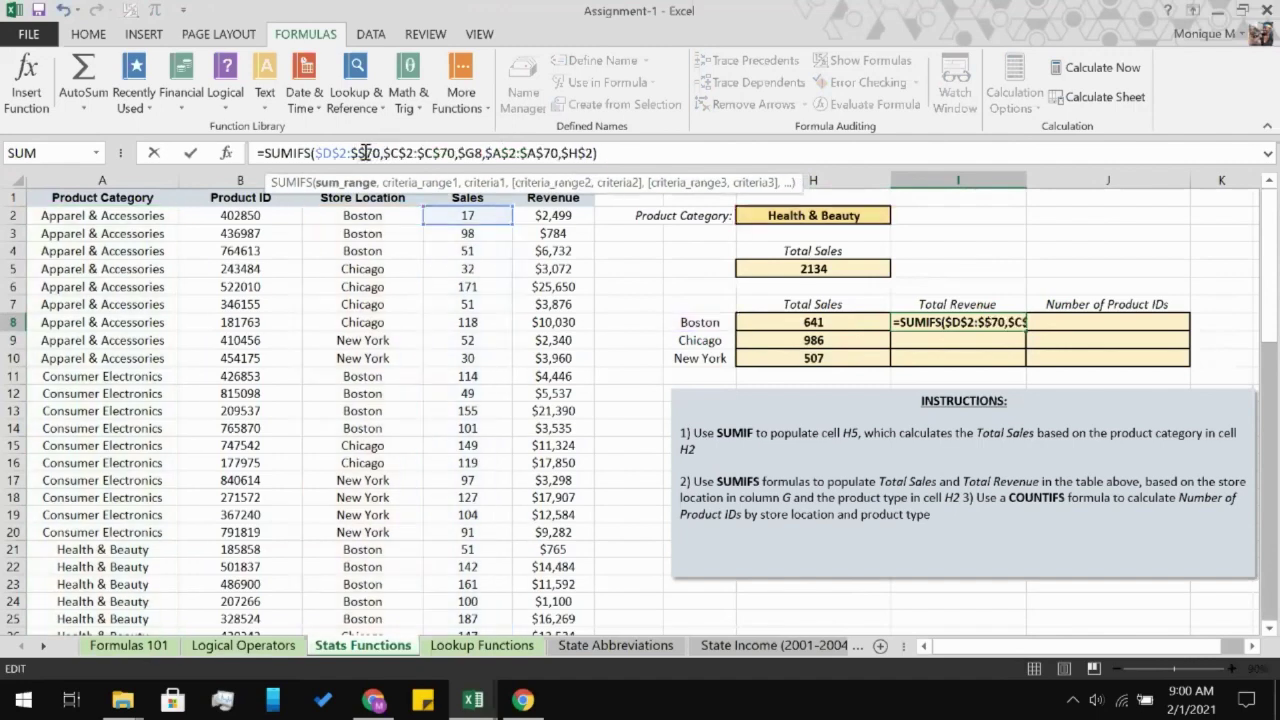
pyautogui.write('E')
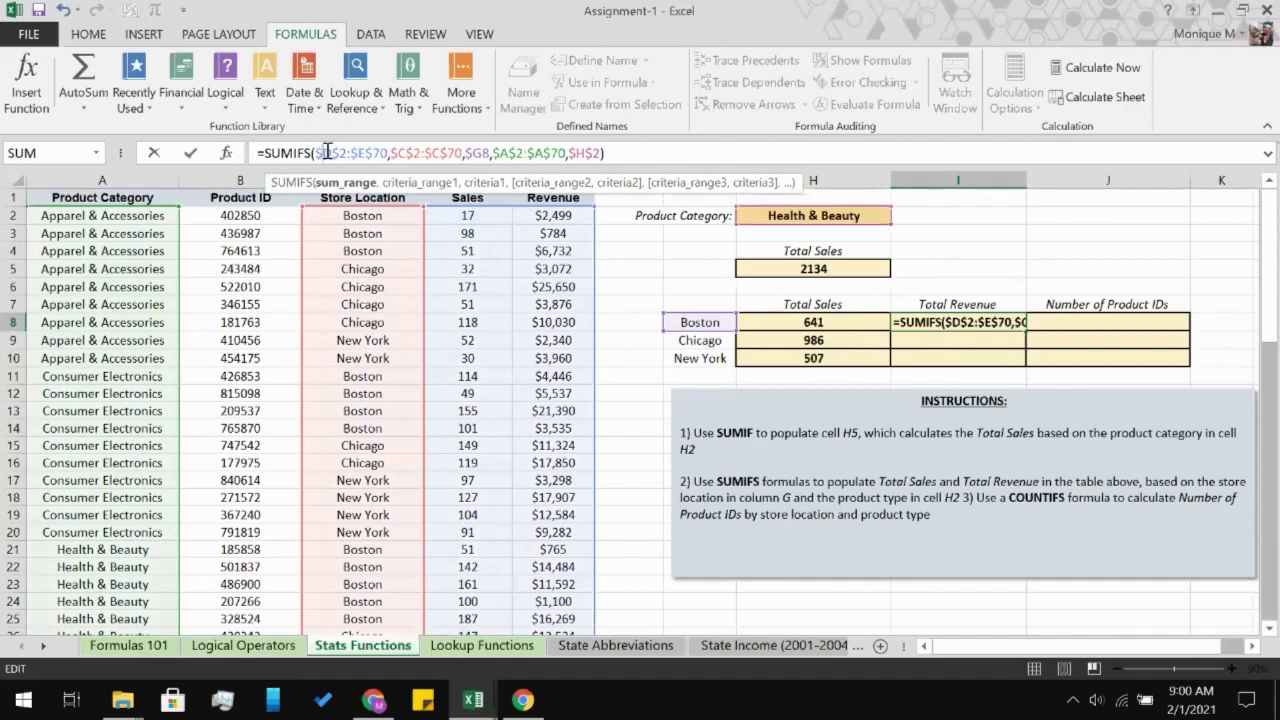
pyautogui.click(329, 153)
pyautogui.press('BackSpace')
pyautogui.write('E')
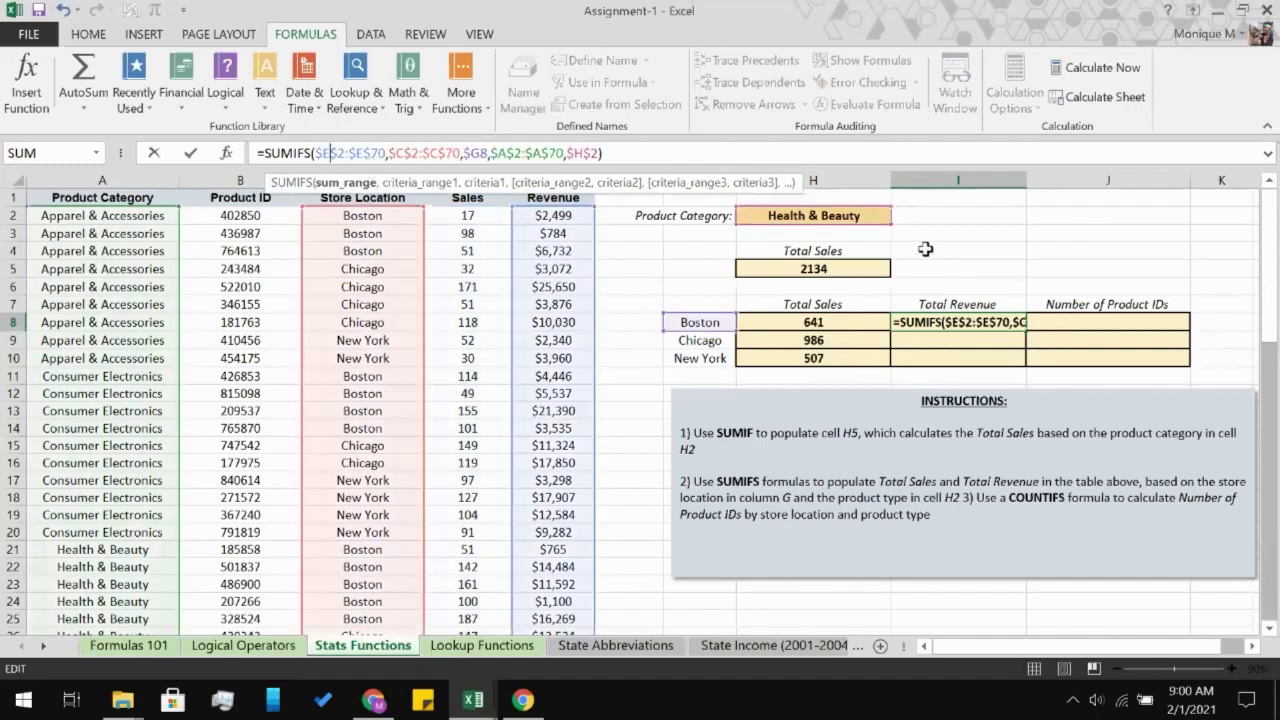
pyautogui.press('Return')
# - Fill the Total Revenue formula from I8 down to I10 and select J8
pyautogui.click(936, 322)
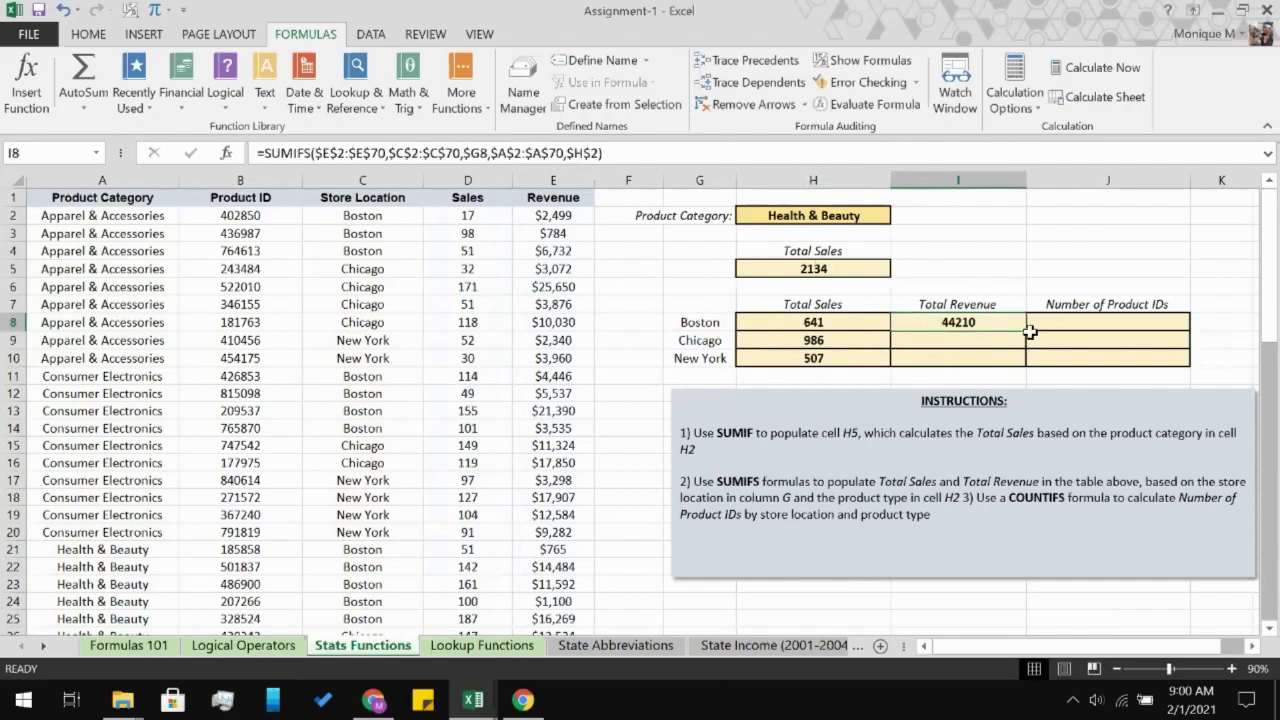
pyautogui.moveTo(1027, 330); pyautogui.dragTo(1027, 364)
pyautogui.click(1048, 288)
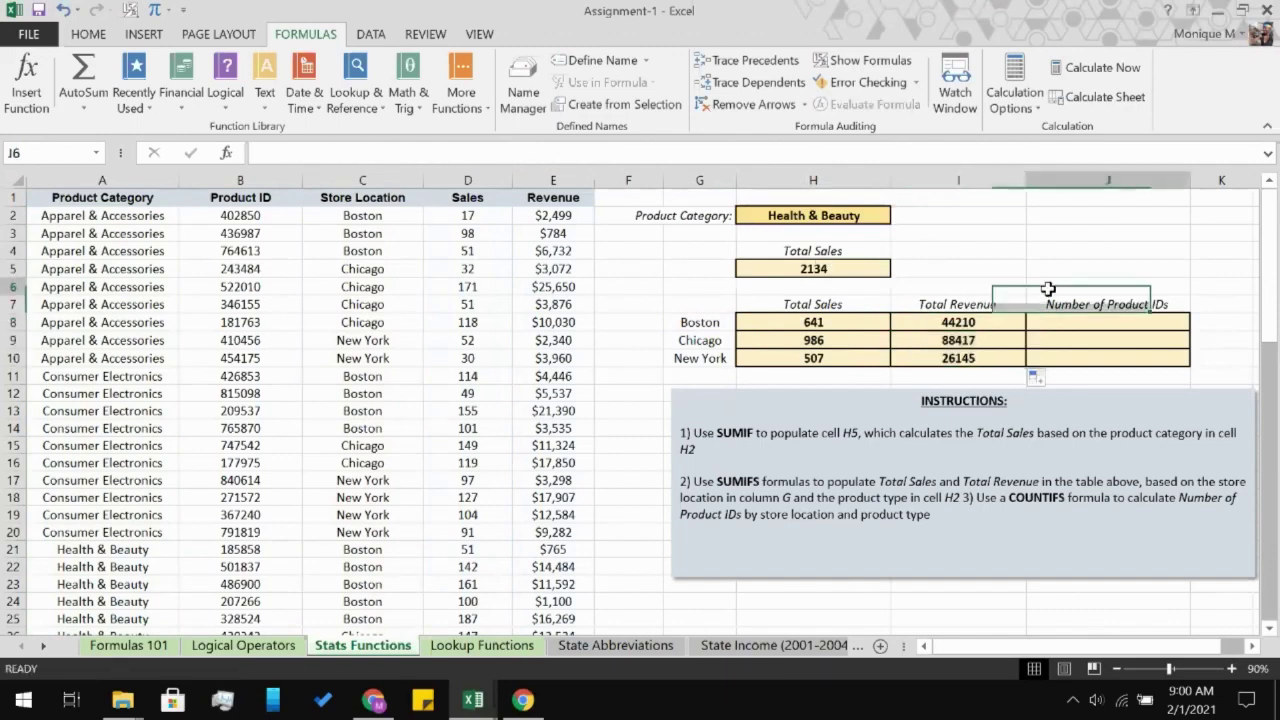
pyautogui.click(1053, 329)
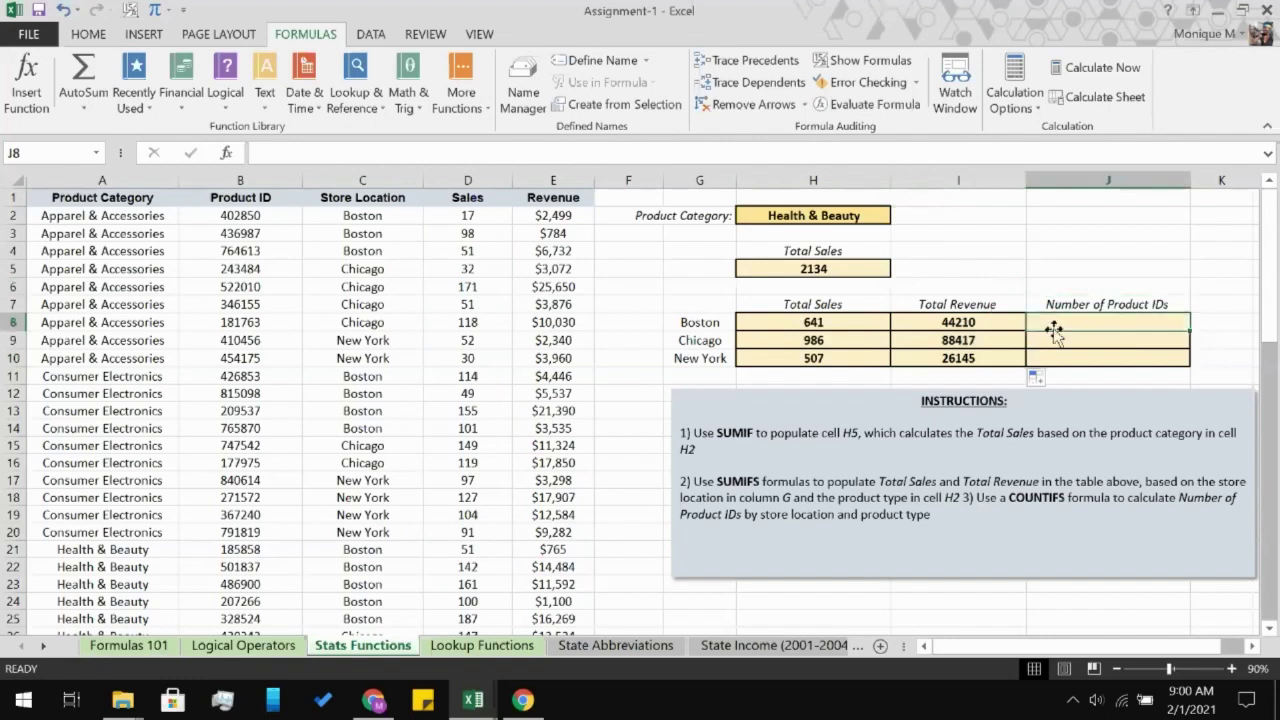
# - Cycle the G8 criteria in I8's SUMIFS formula through its reference types and commit it as $G8
pyautogui.click(1000, 327)
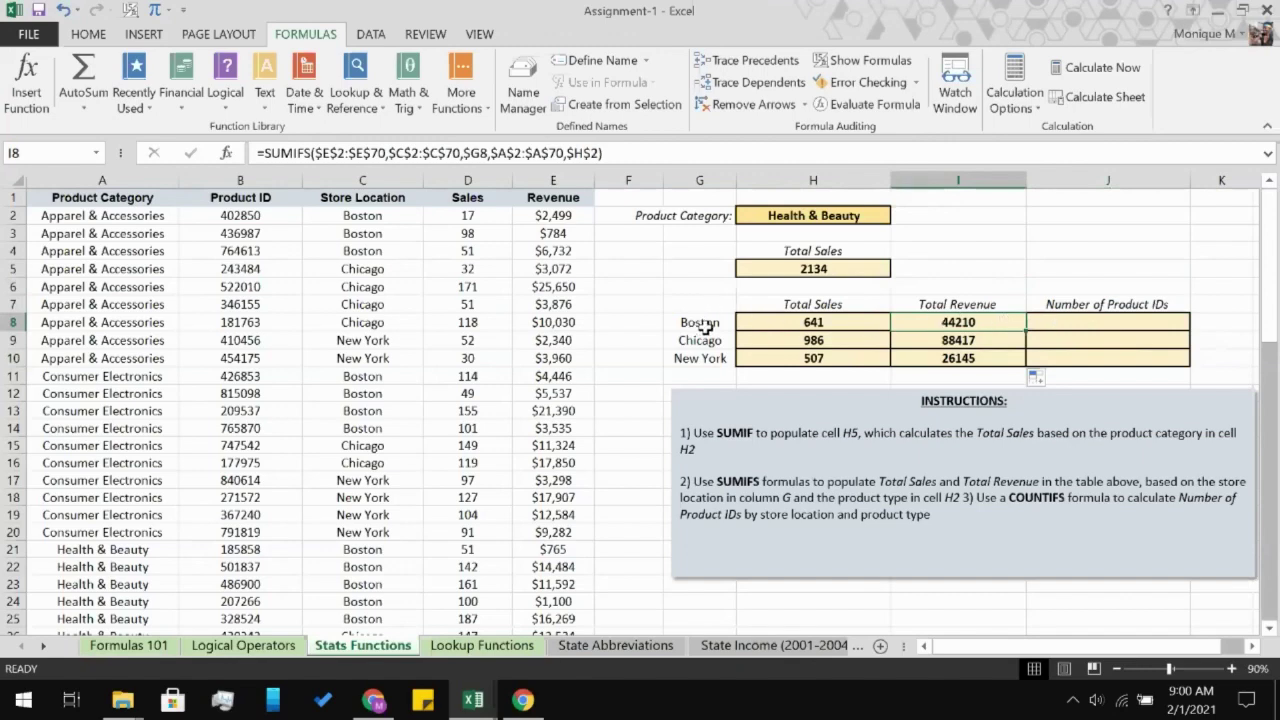
pyautogui.click(466, 152)
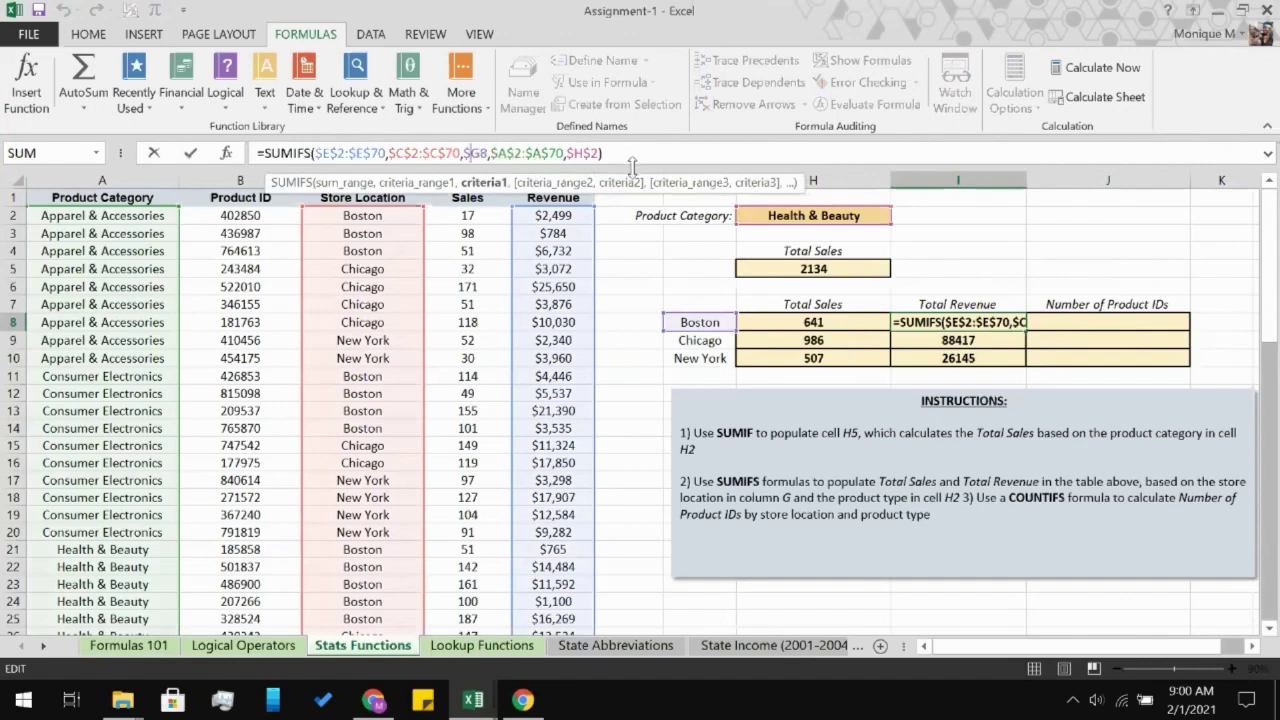
pyautogui.press('F4')
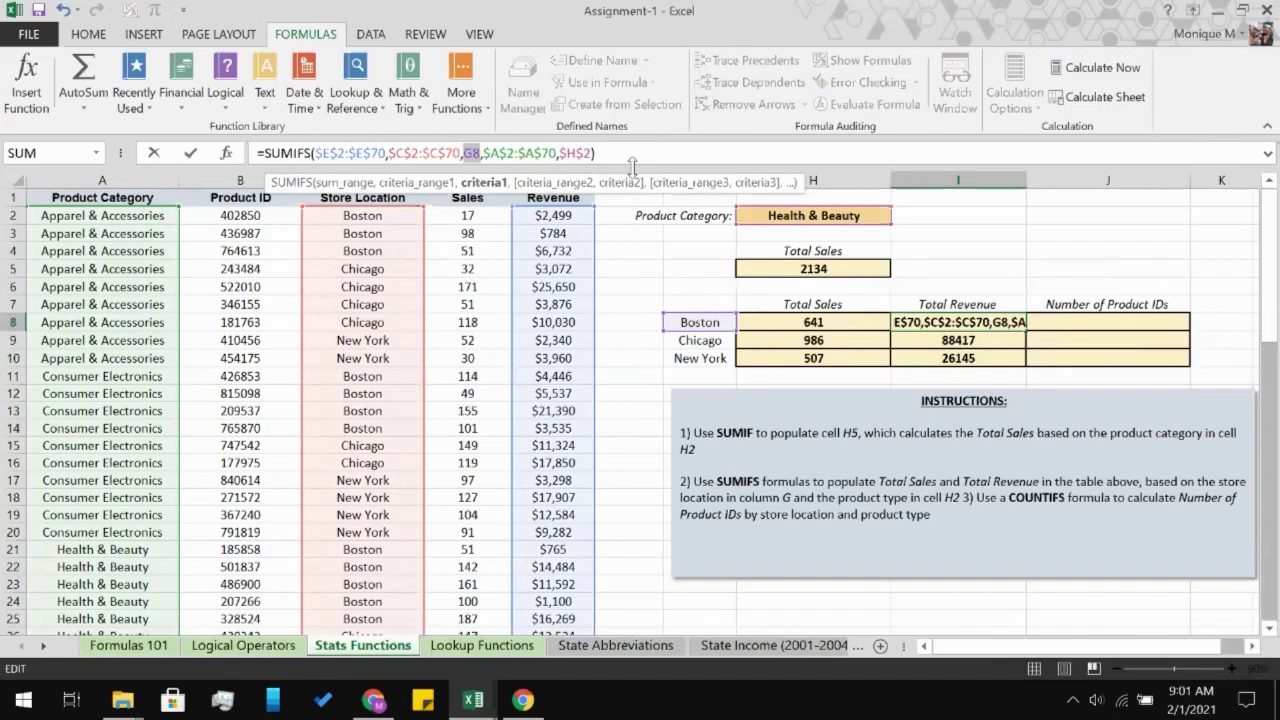
pyautogui.press('F4')
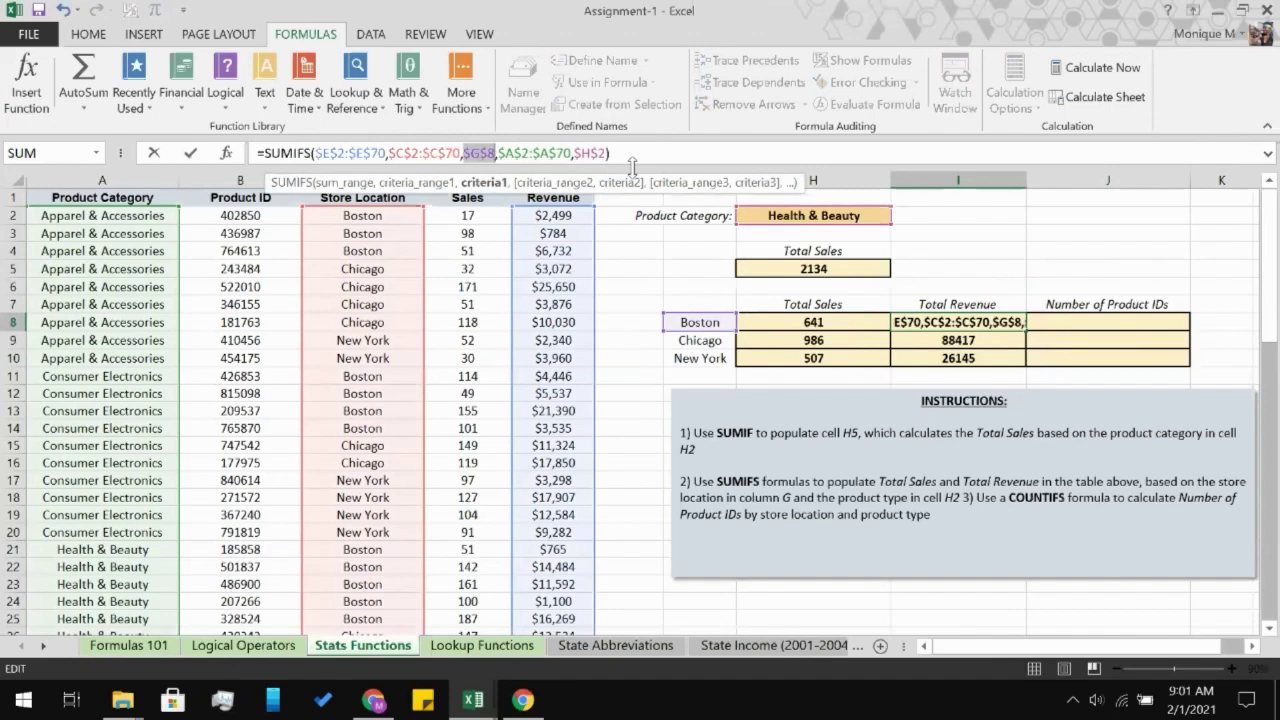
pyautogui.press('F4')
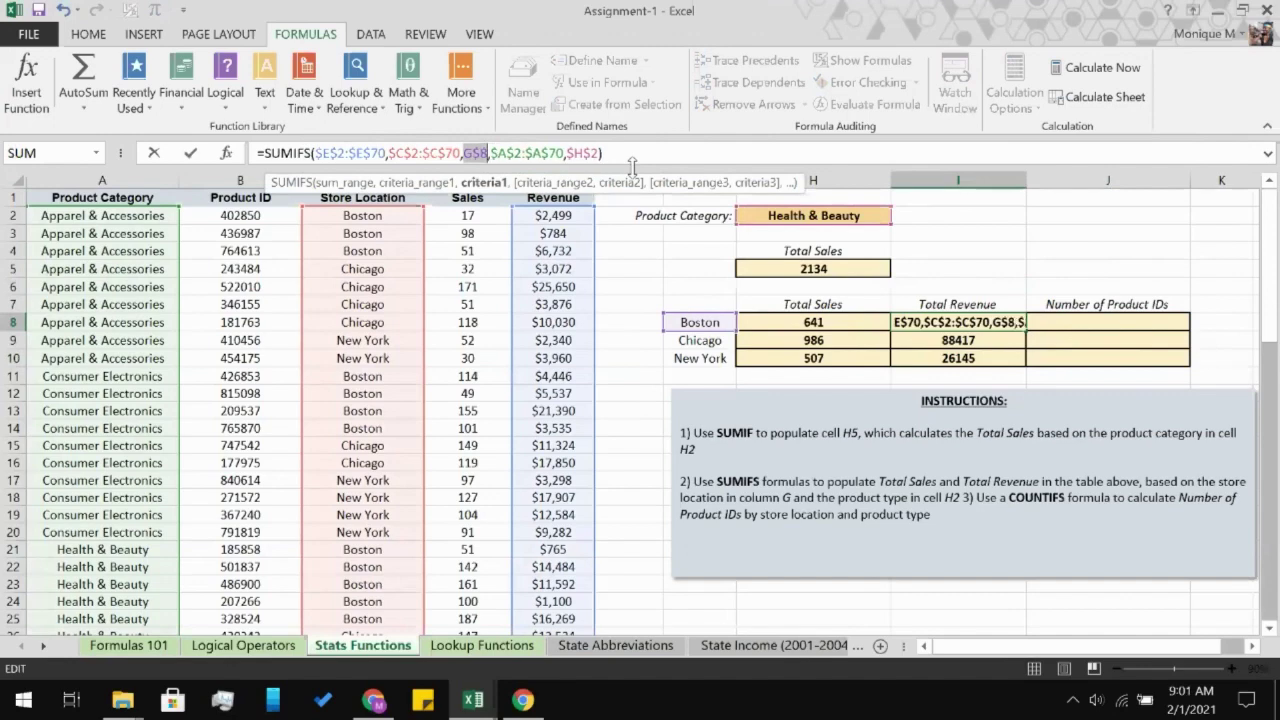
pyautogui.press('F4')
pyautogui.press('F4')
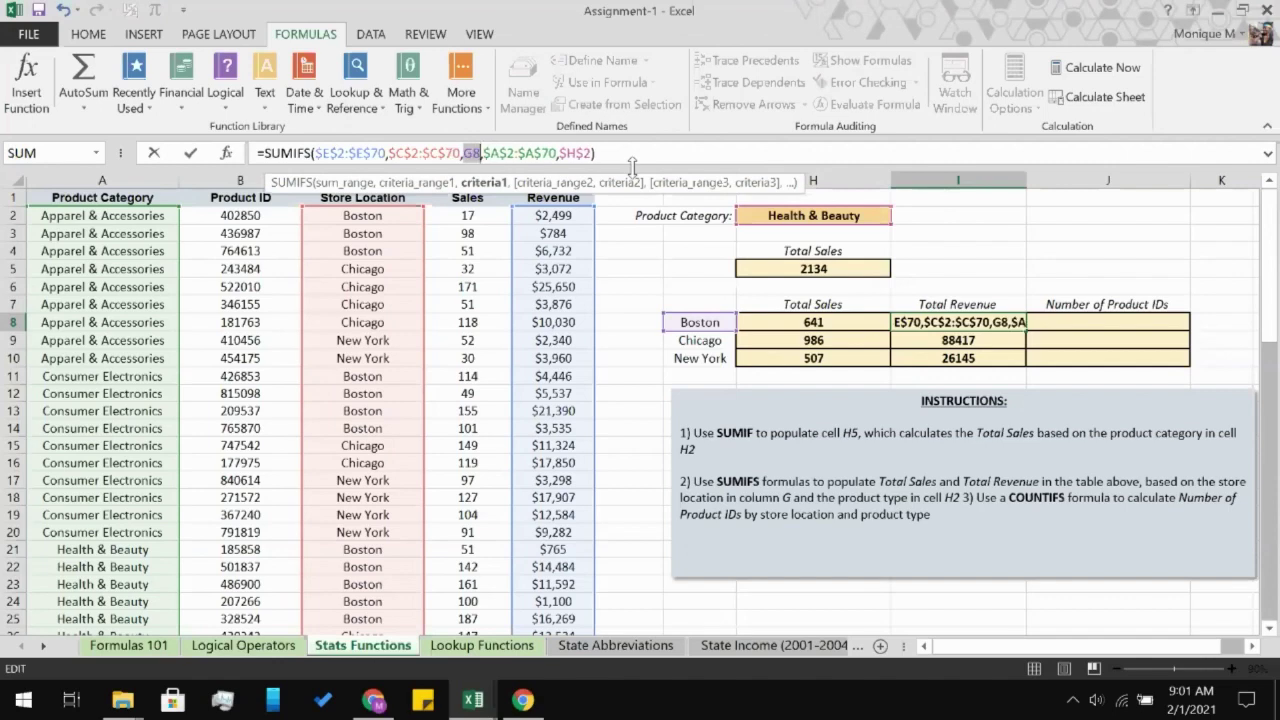
pyautogui.press('F4')
pyautogui.press('F4')
pyautogui.press('F4')
pyautogui.press('F4')
pyautogui.press('F4')
pyautogui.press('F4')
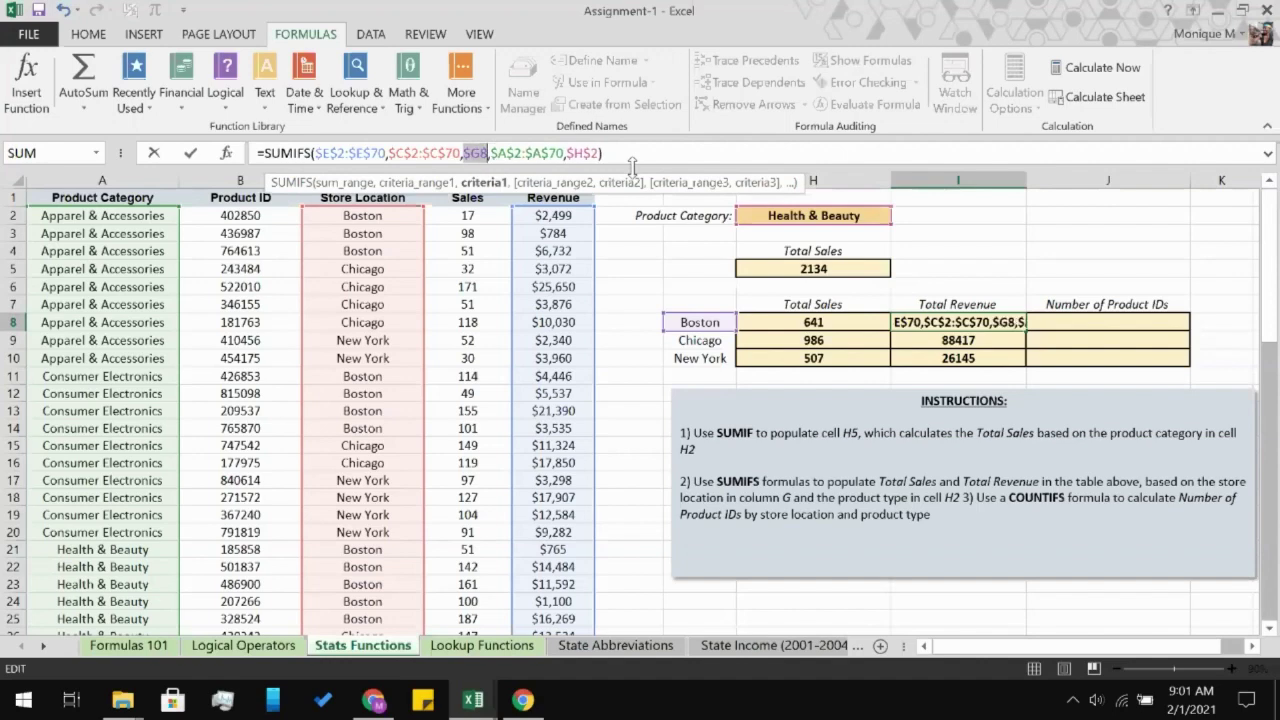
pyautogui.press('F4')
pyautogui.press('Return')
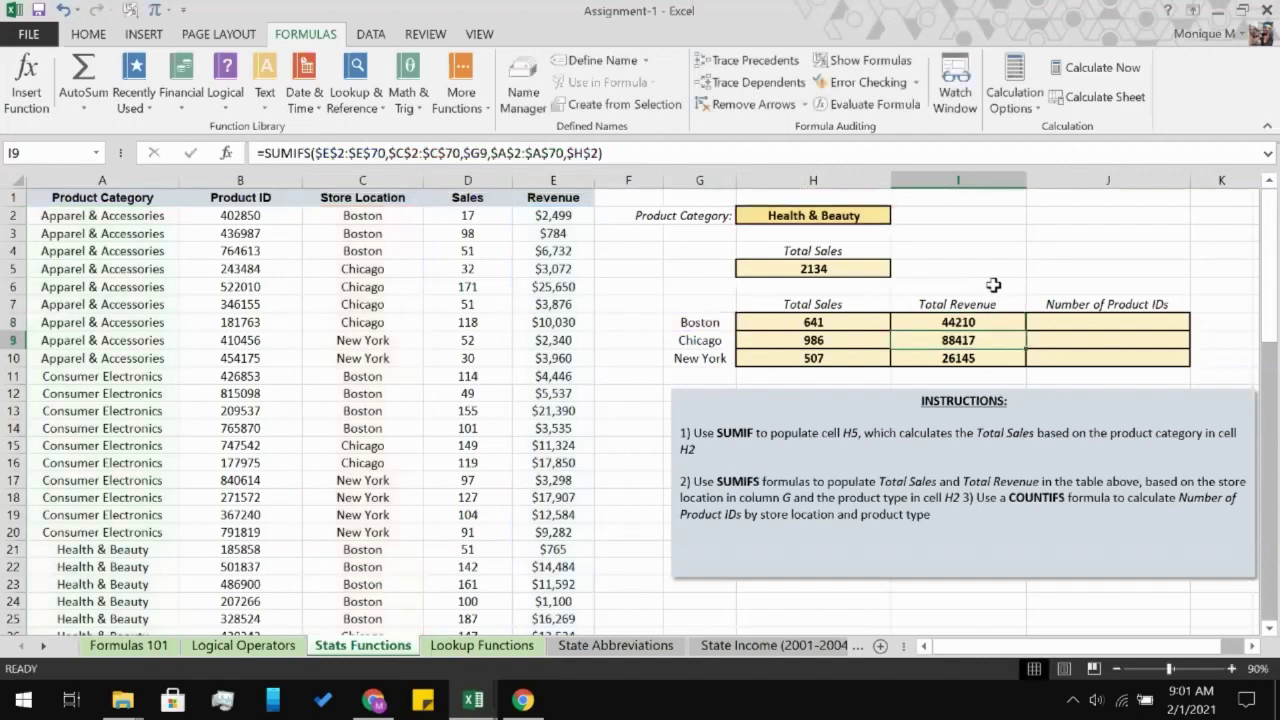
# - Start a COUNTIFS formula in J8, the Number of Product IDs cell for Boston
pyautogui.click(1059, 324)
pyautogui.write('=')
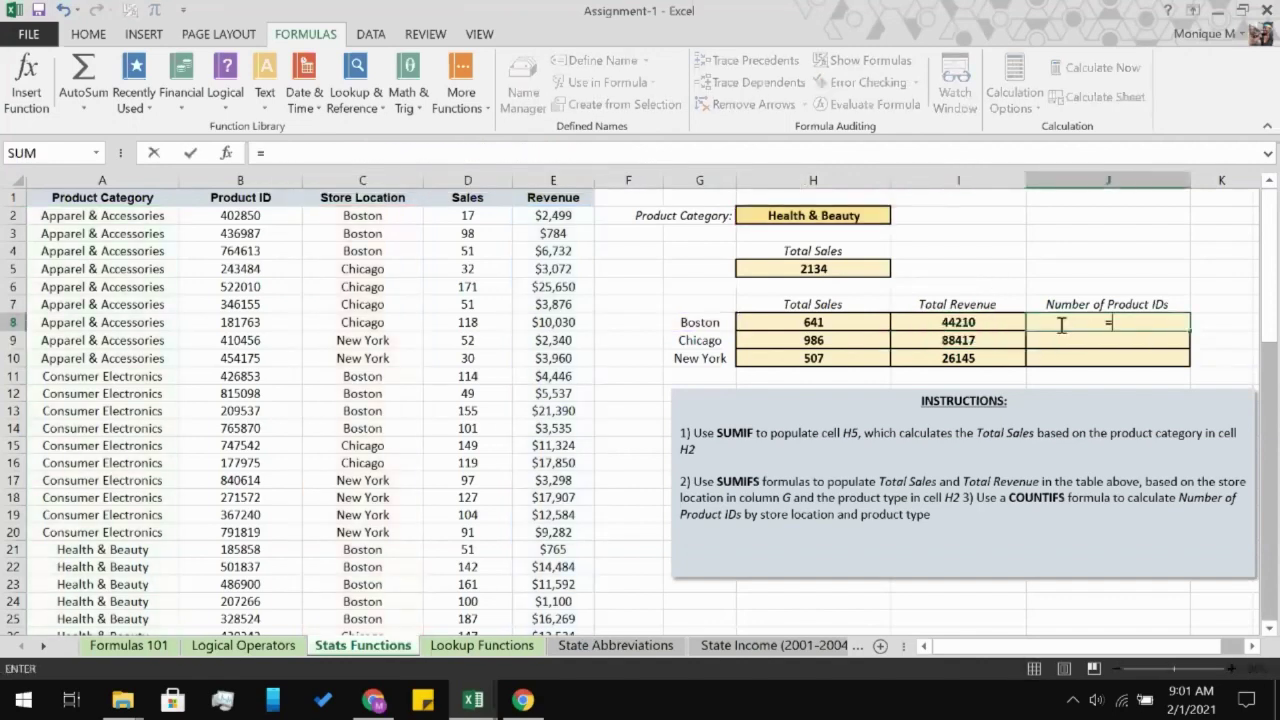
pyautogui.write('cou')
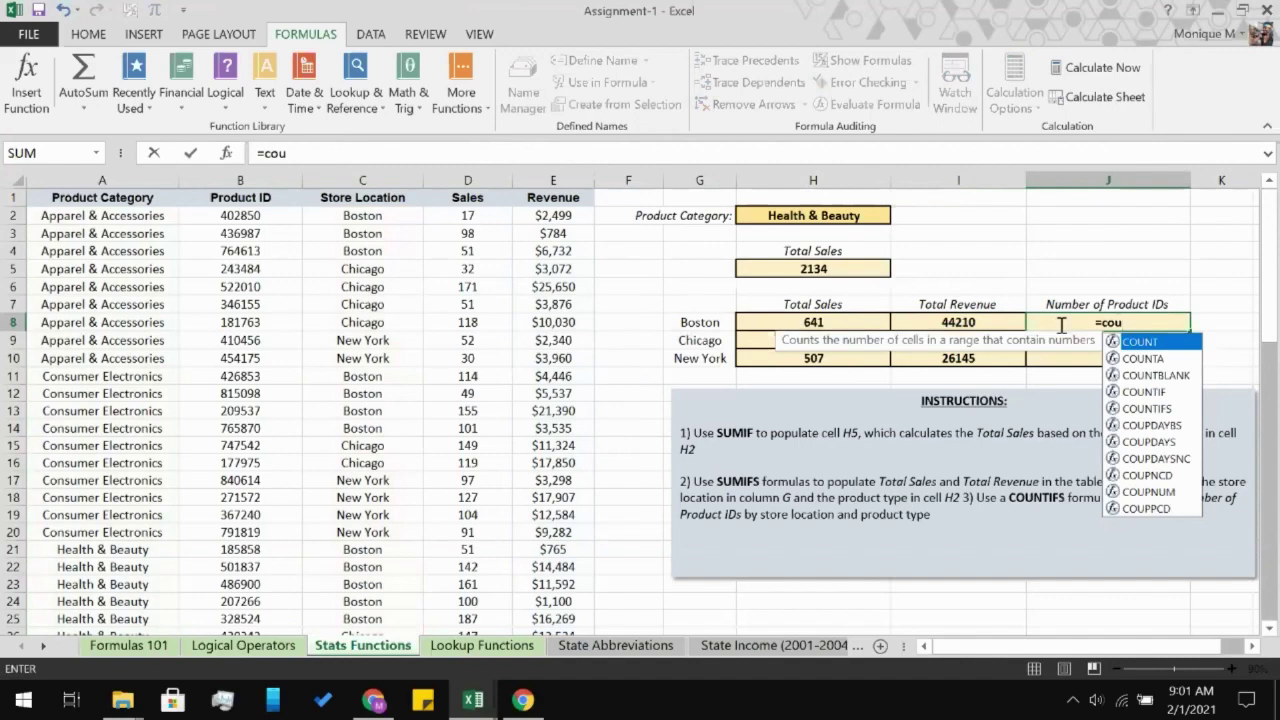
pyautogui.press('Down')
pyautogui.press('Down')
pyautogui.press('Down')
pyautogui.press('Down')
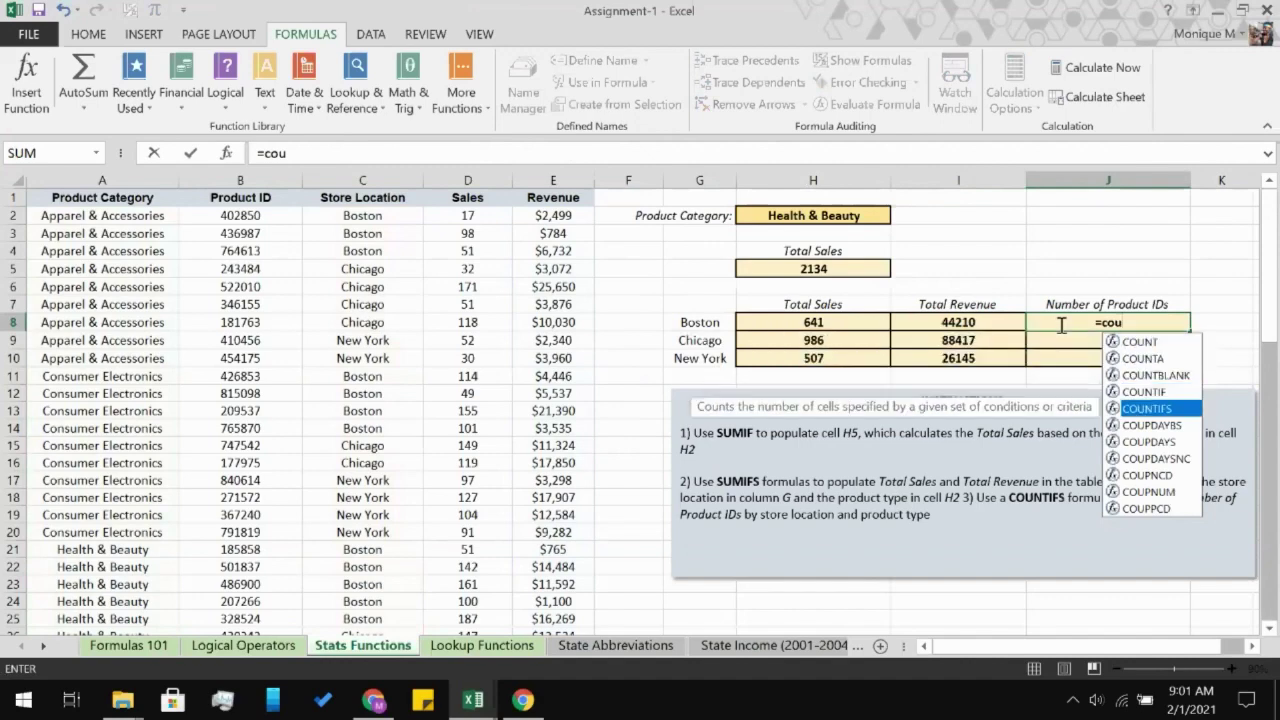
pyautogui.press('Tab')
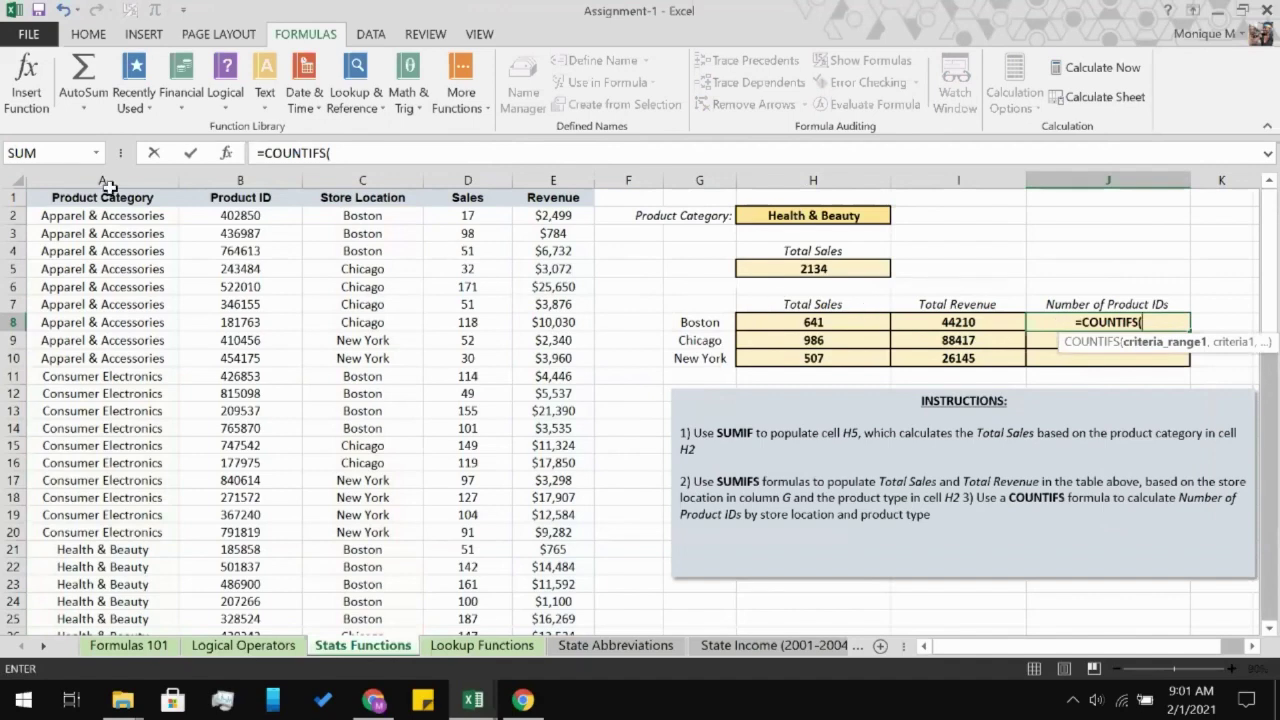
# - Set the first criteria range of J8's COUNTIFS to the Product ID cells as the absolute range $B$2:$B$70
pyautogui.click(228, 216)
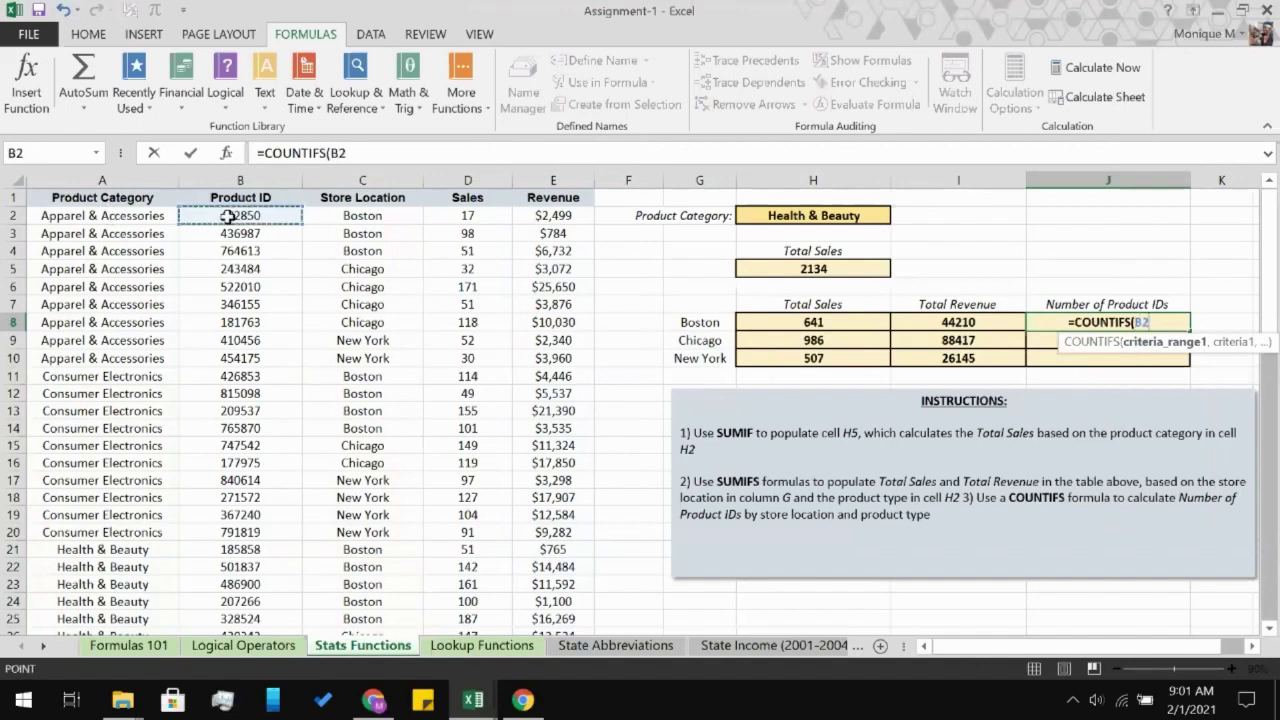
pyautogui.scroll(-6, 223, 372)
pyautogui.scroll(-20, 223, 372)
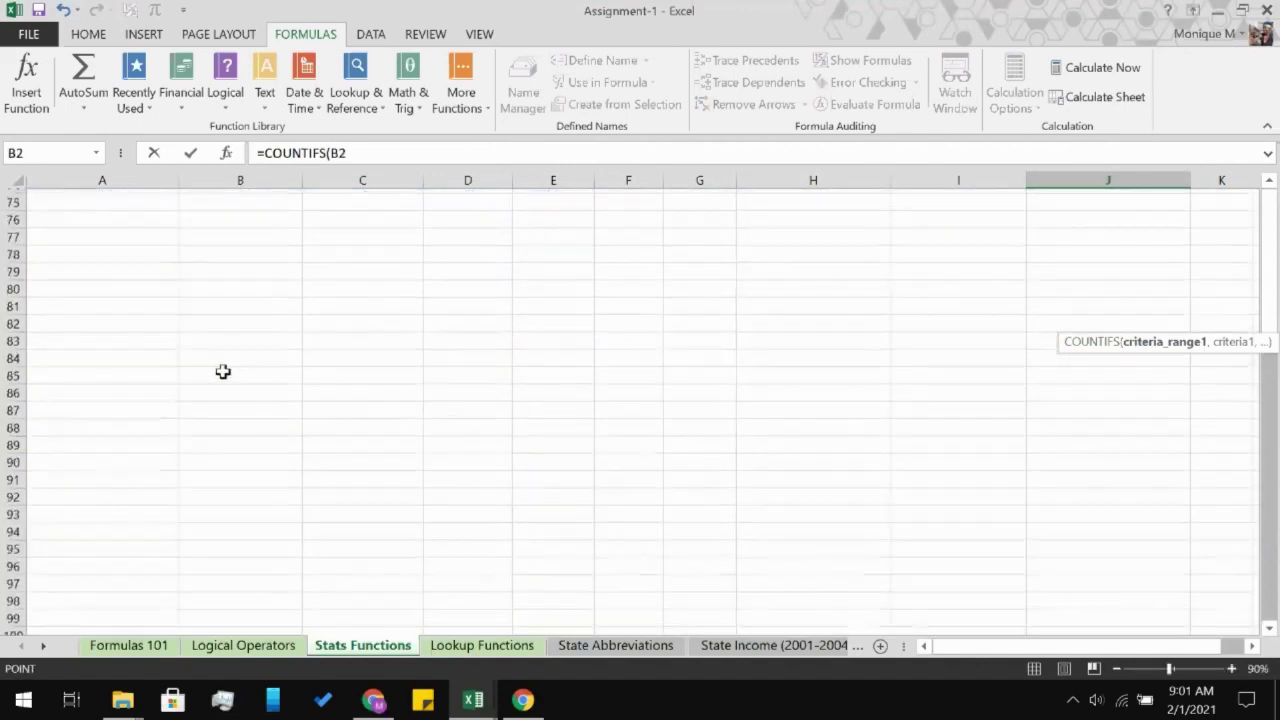
pyautogui.scroll(10, 237, 325)
pyautogui.click(231, 424)
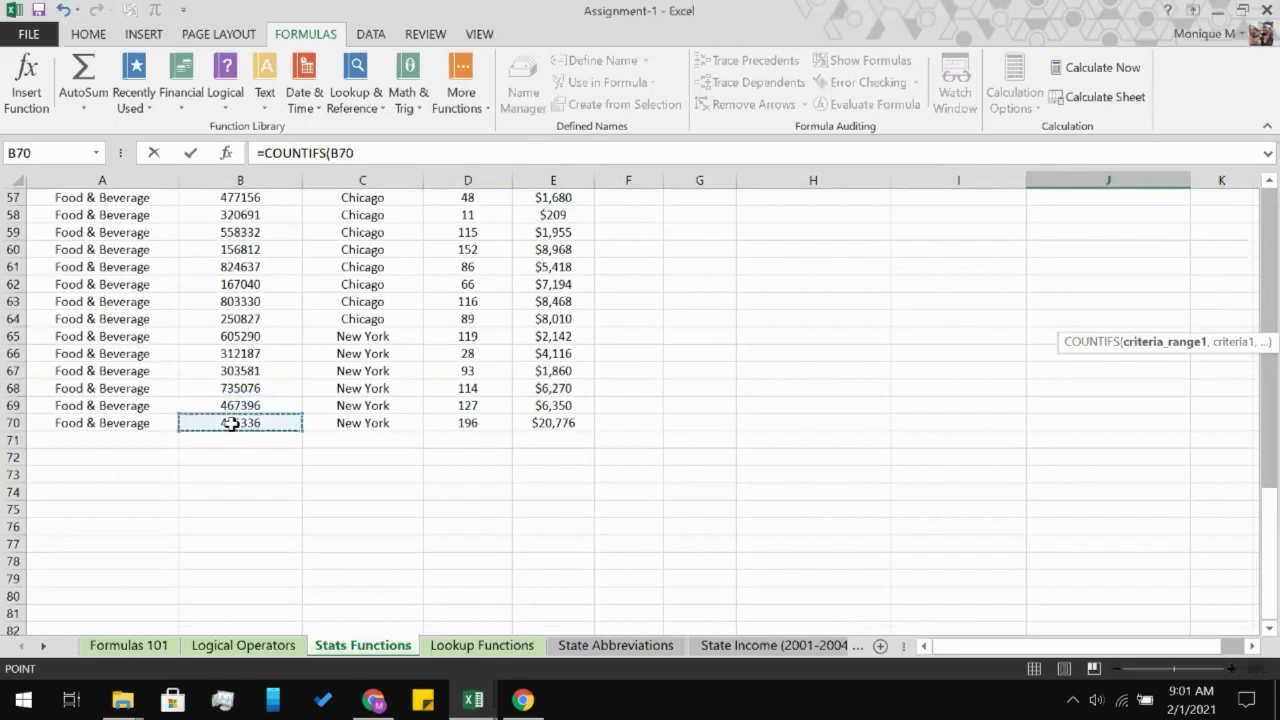
pyautogui.scroll(19, 240, 218)
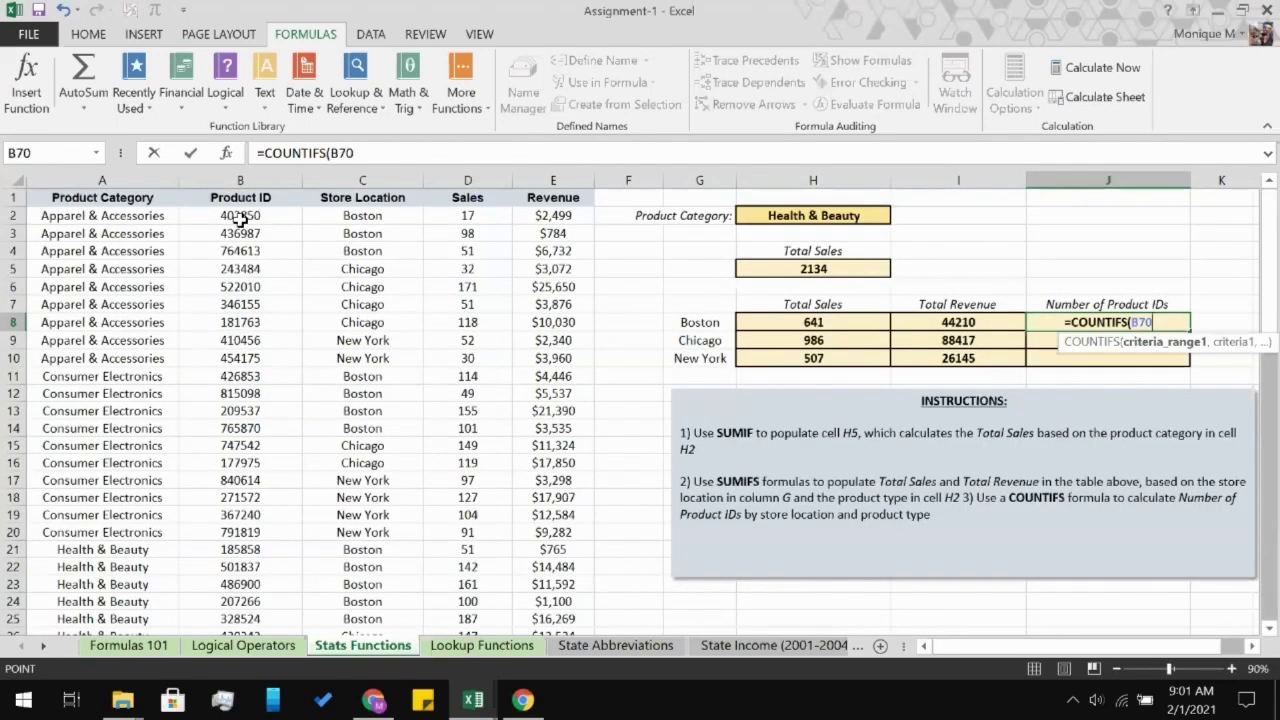
pyautogui.keyDown('shift'); pyautogui.click(240, 218); pyautogui.keyUp('shift')
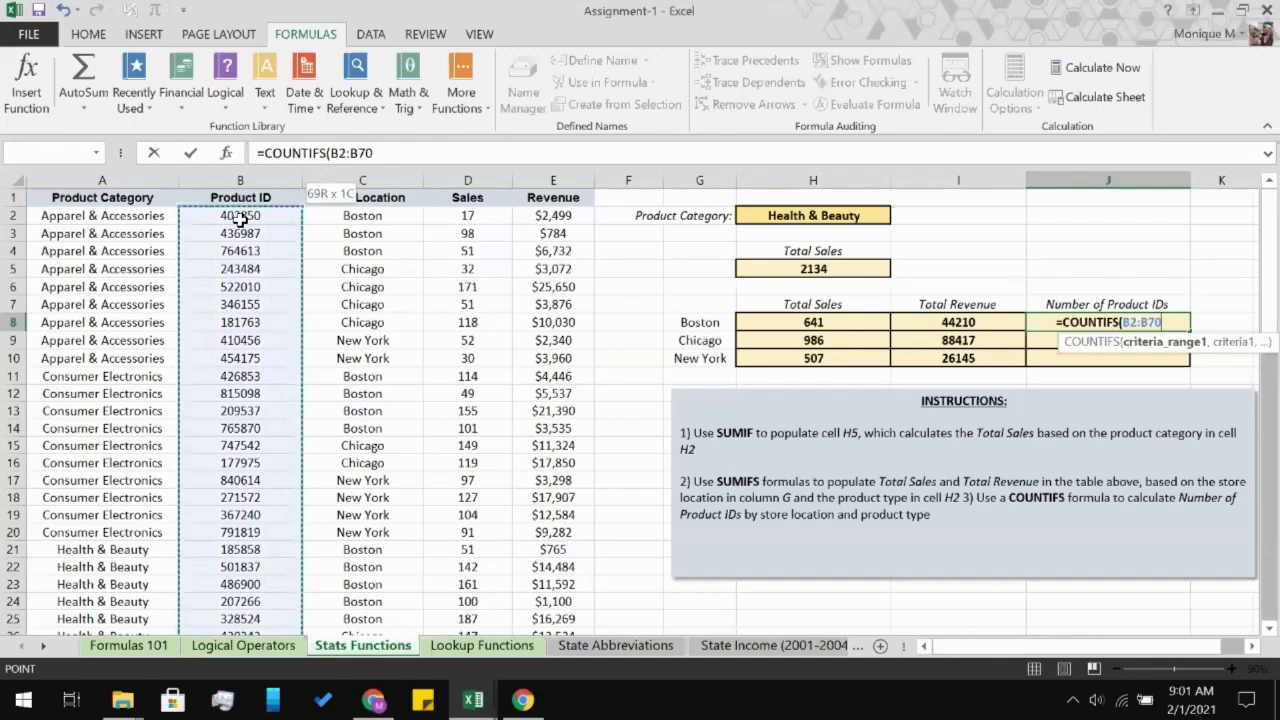
pyautogui.press('F4')
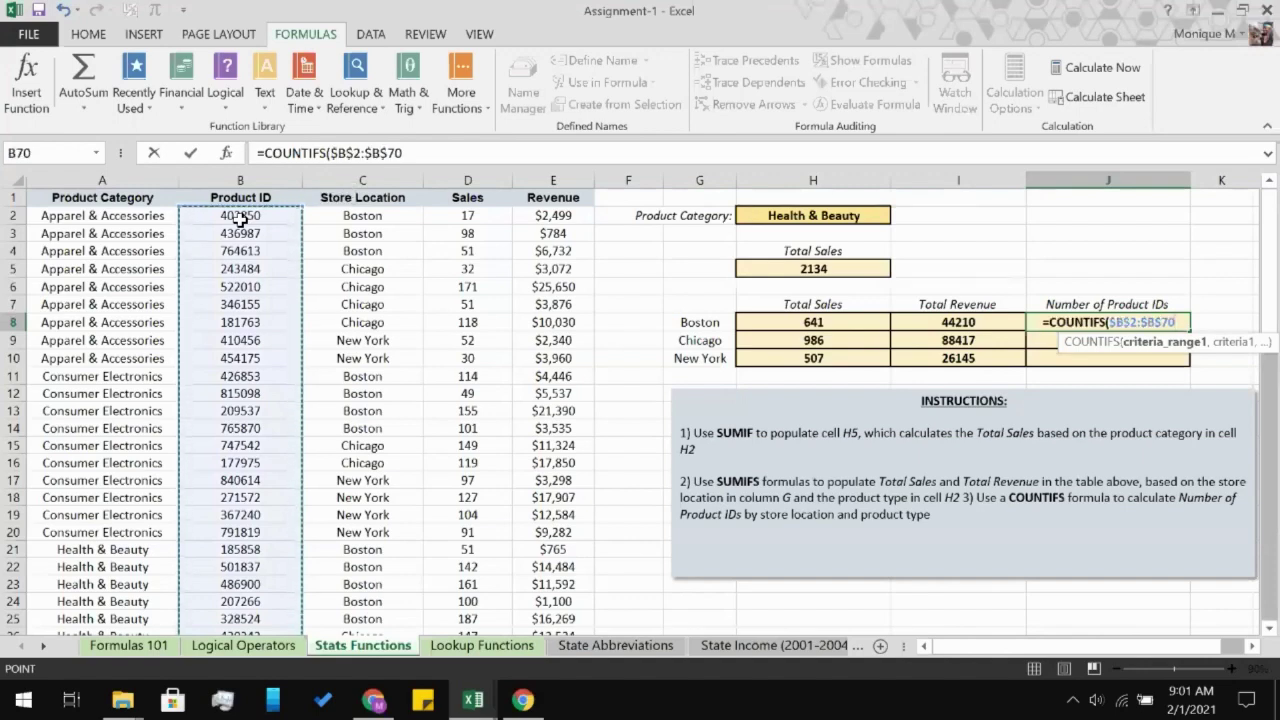
pyautogui.write(',')
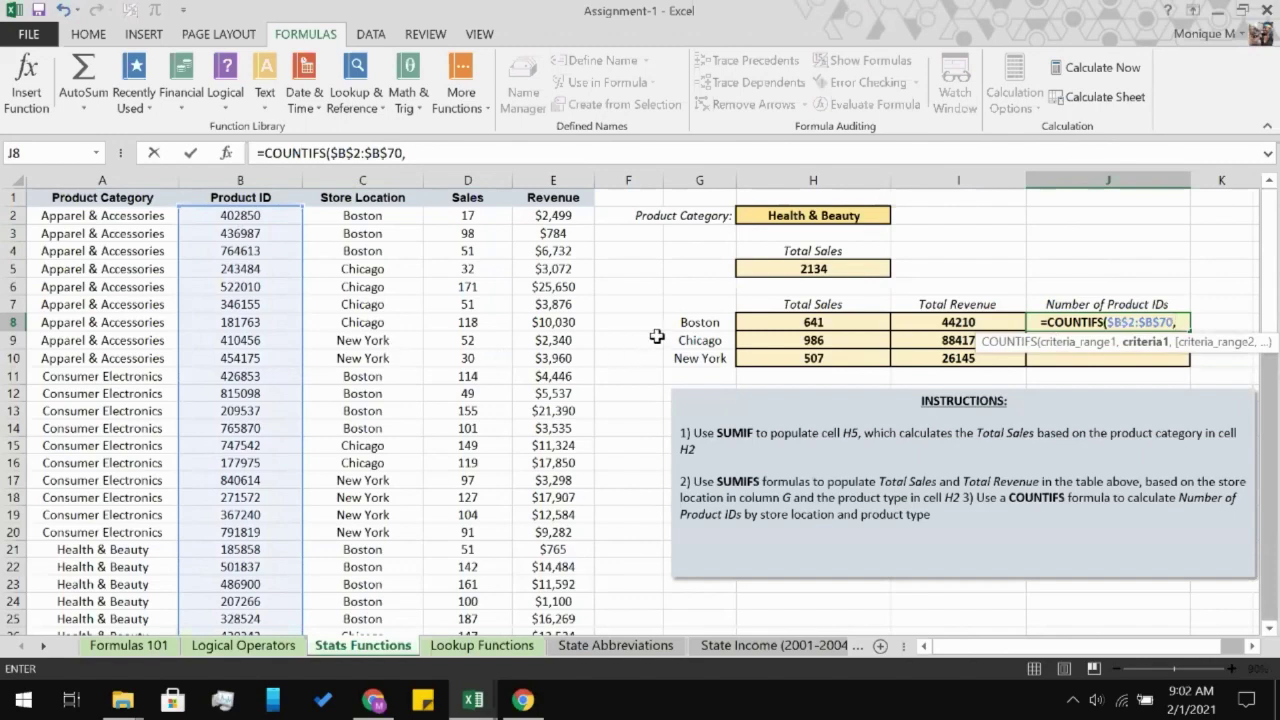
# - Set the first criteria of J8's COUNTIFS to the Boston cell with a locked column, $G8
pyautogui.click(684, 317)
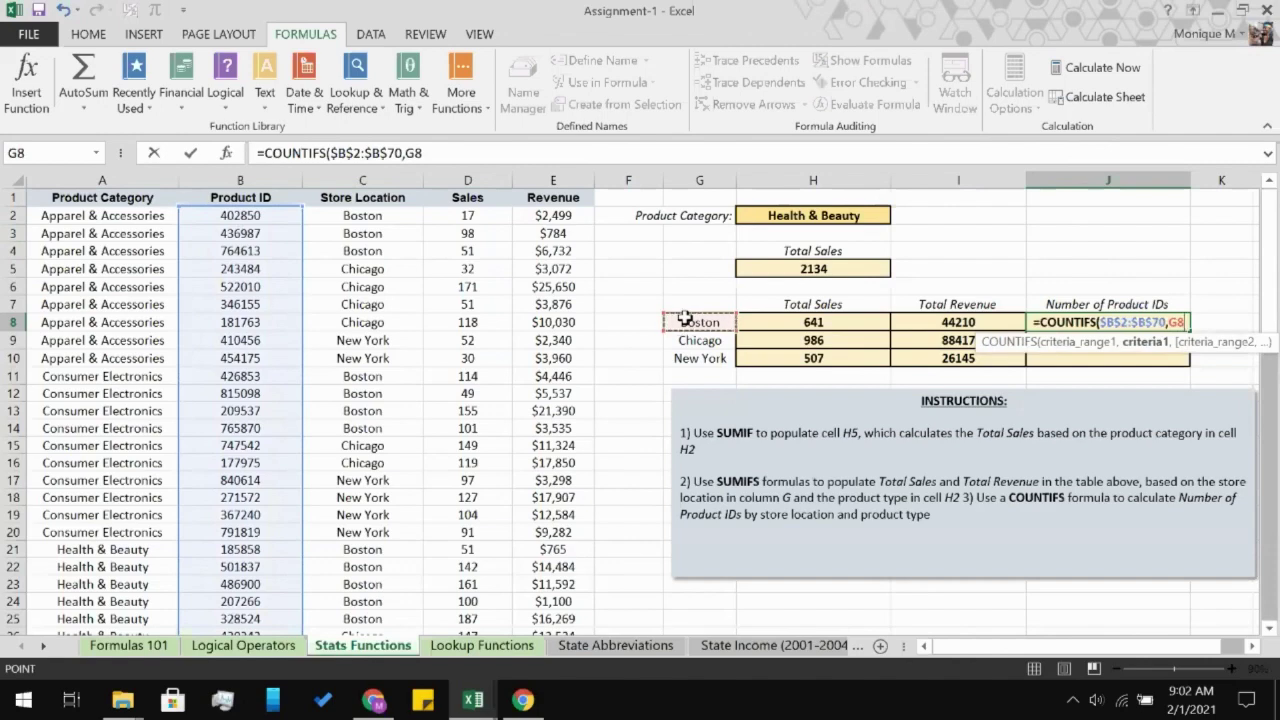
pyautogui.press('F4')
pyautogui.press('F4')
pyautogui.press('F4')
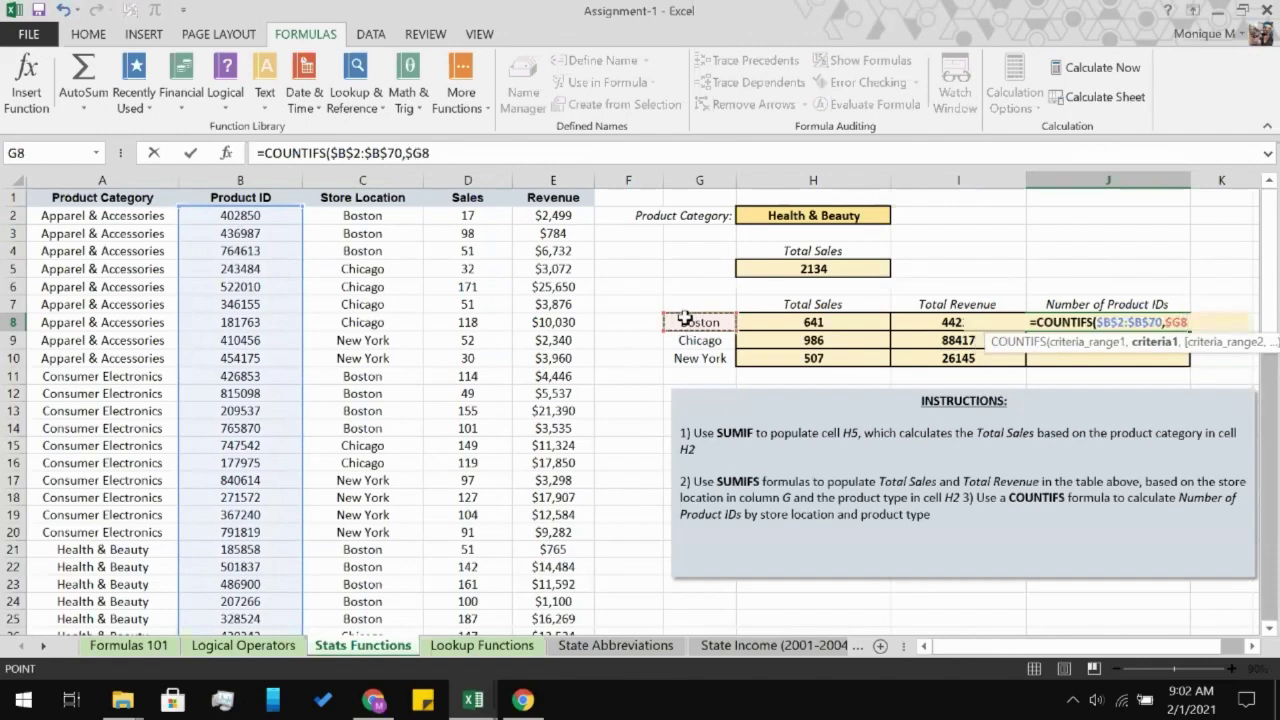
pyautogui.write(',')
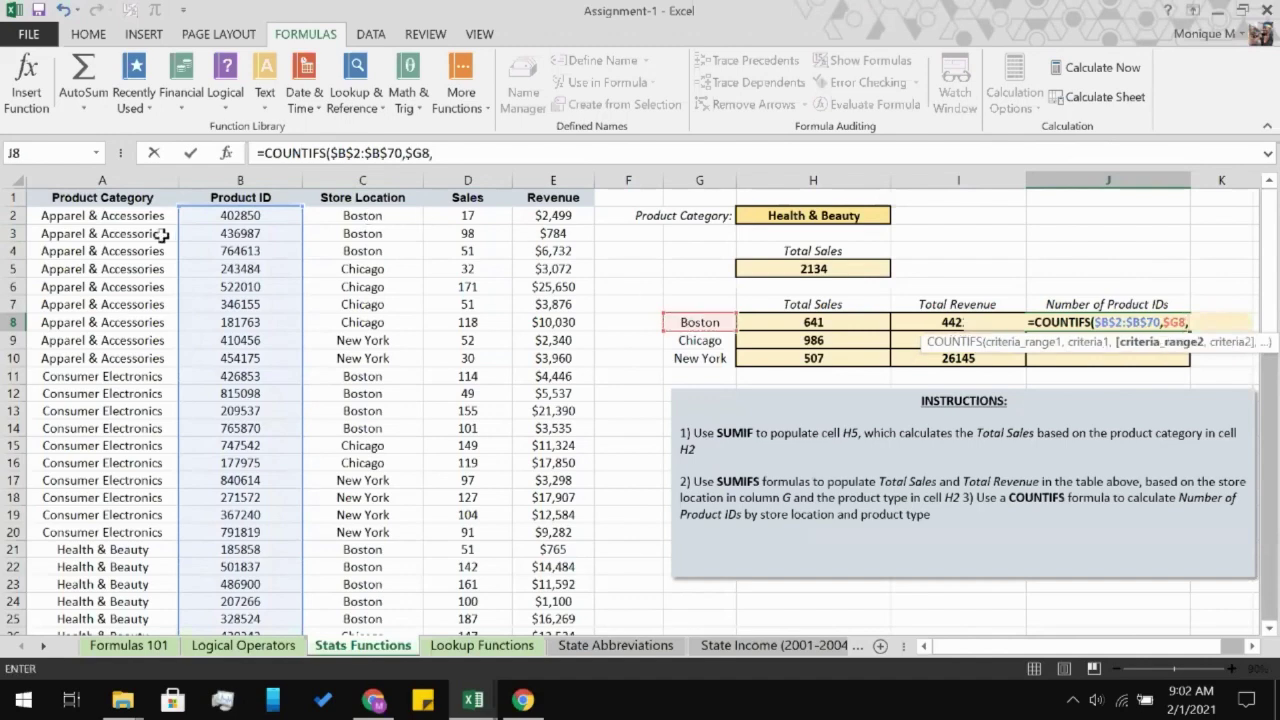
# - Try the Store Location cells $C$2:$C$70 as the second criteria range in J8's COUNTIFS
pyautogui.click(358, 216)
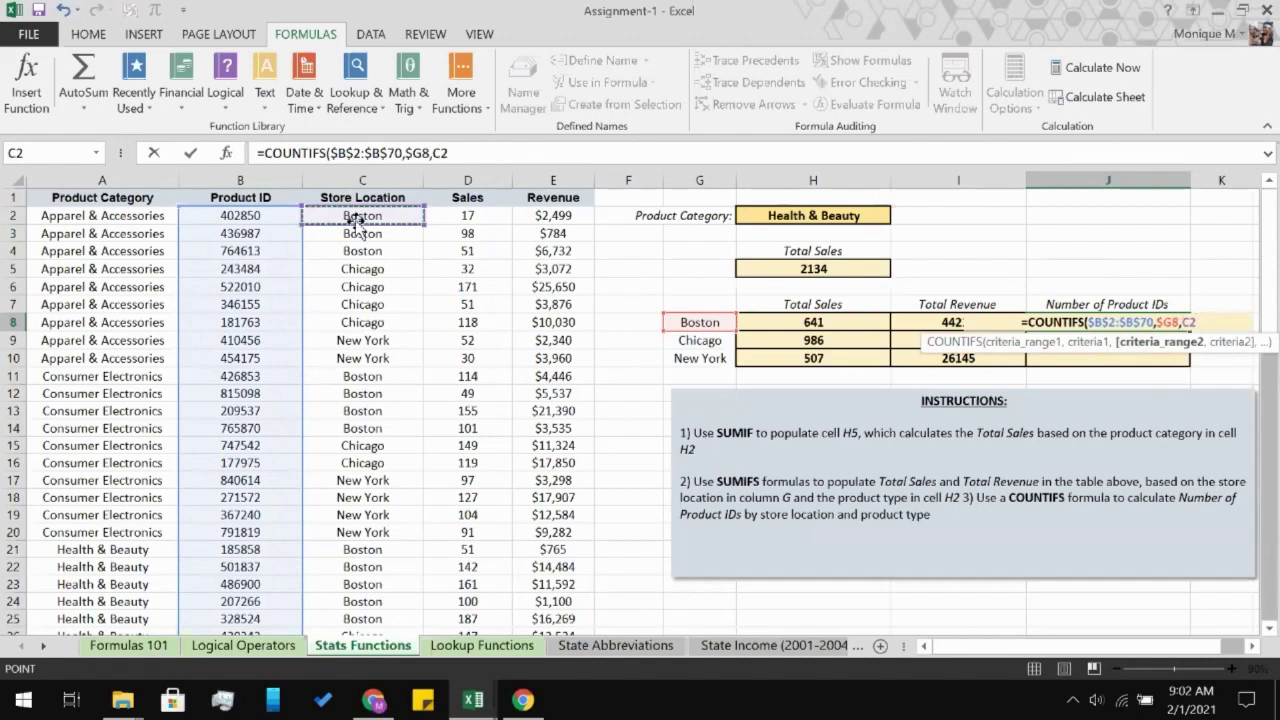
pyautogui.scroll(-20, 355, 228)
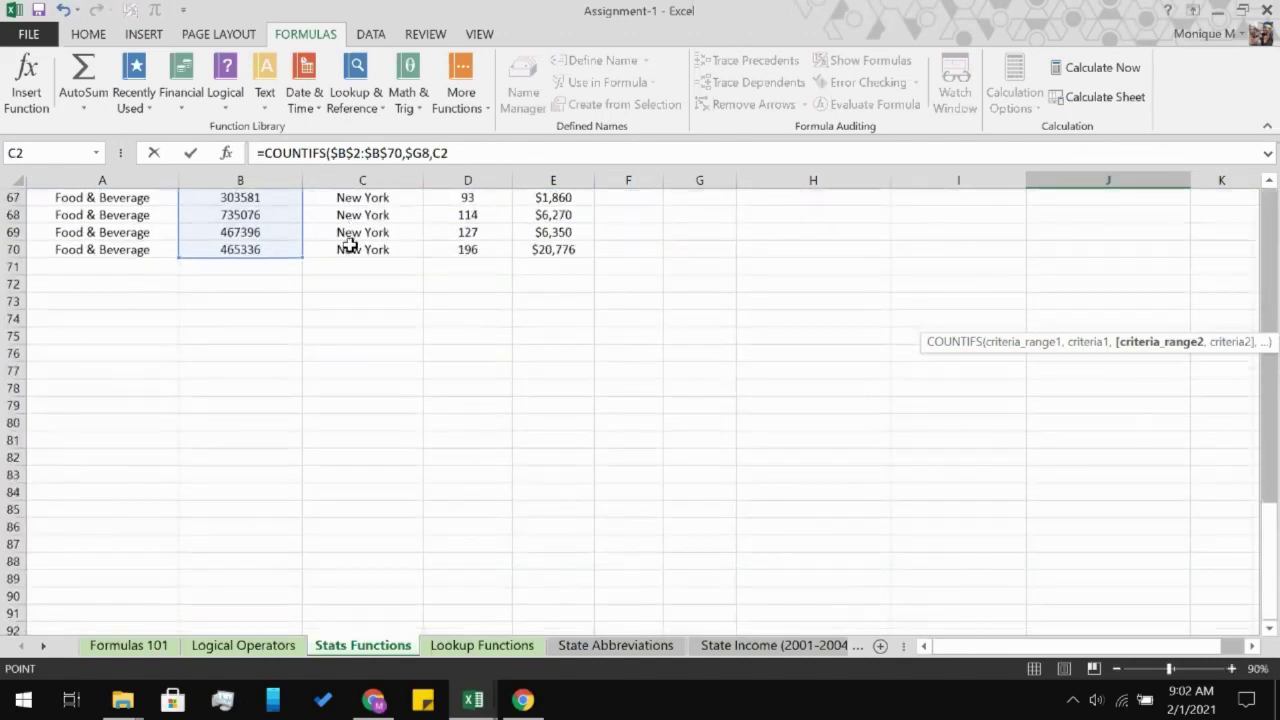
pyautogui.keyDown('shift'); pyautogui.click(348, 244); pyautogui.keyUp('shift')
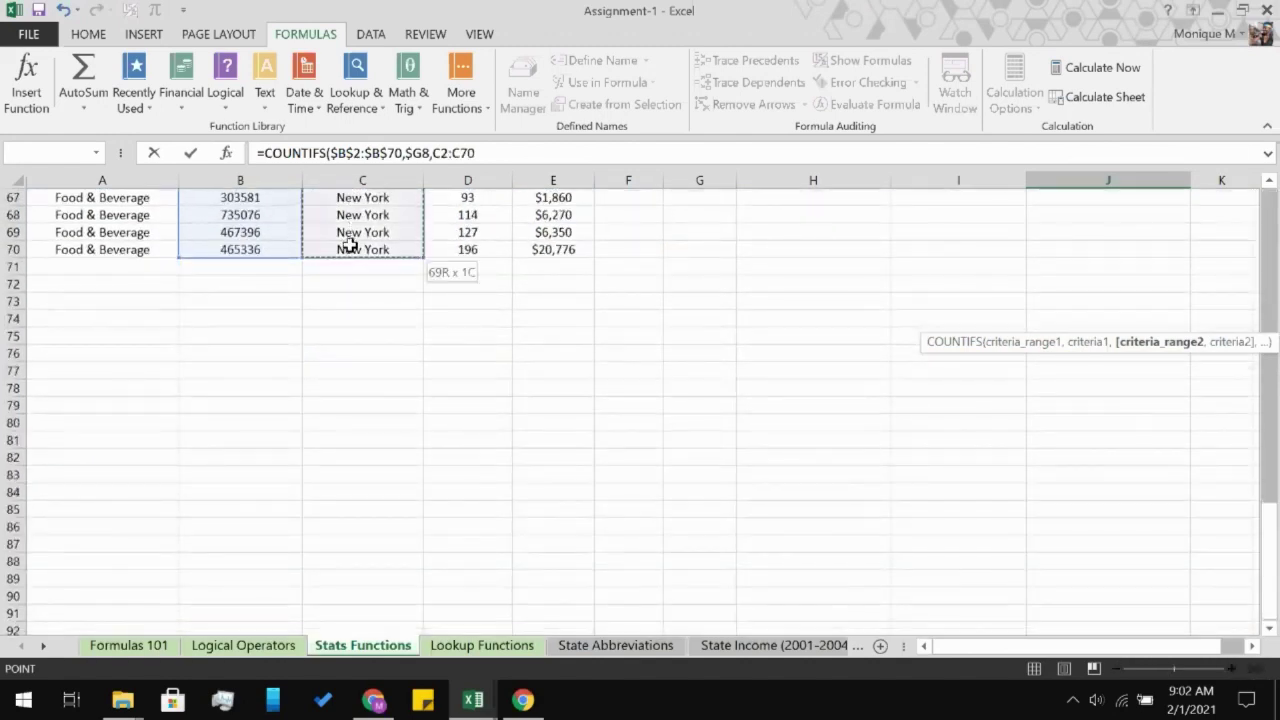
pyautogui.press('XF86MonBrightnessDown')
pyautogui.press('F4')
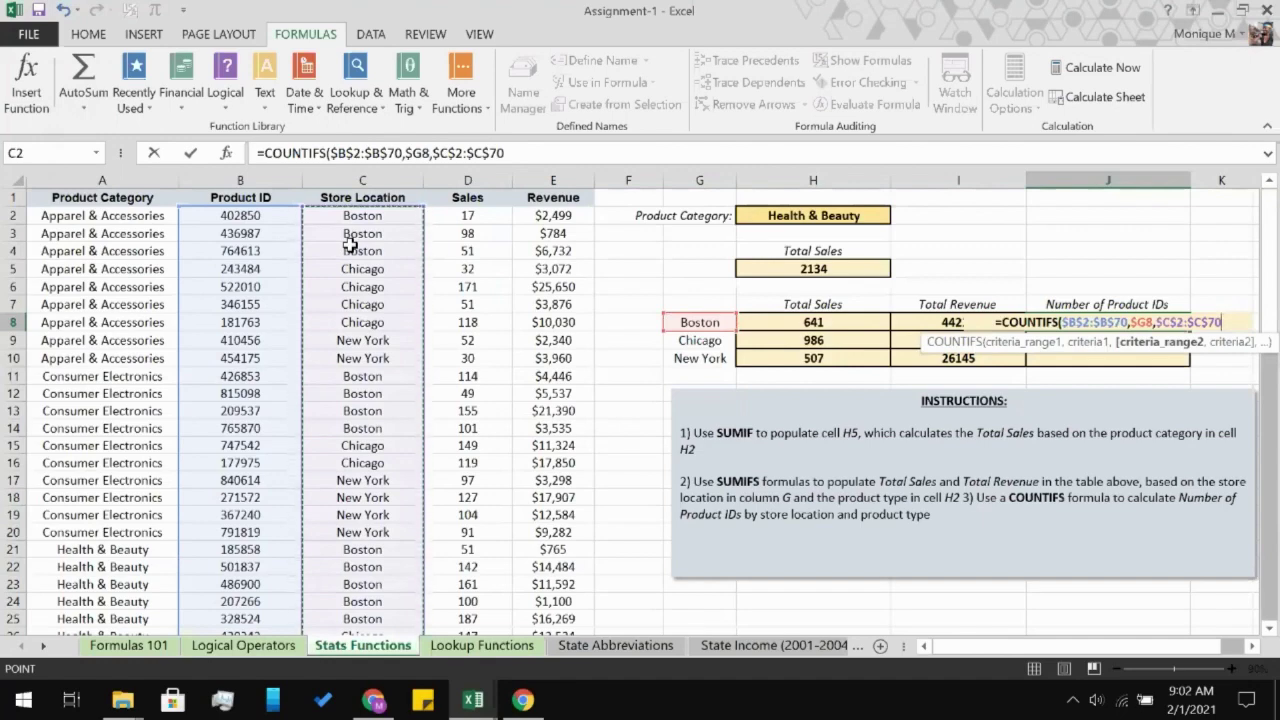
pyautogui.write(',')
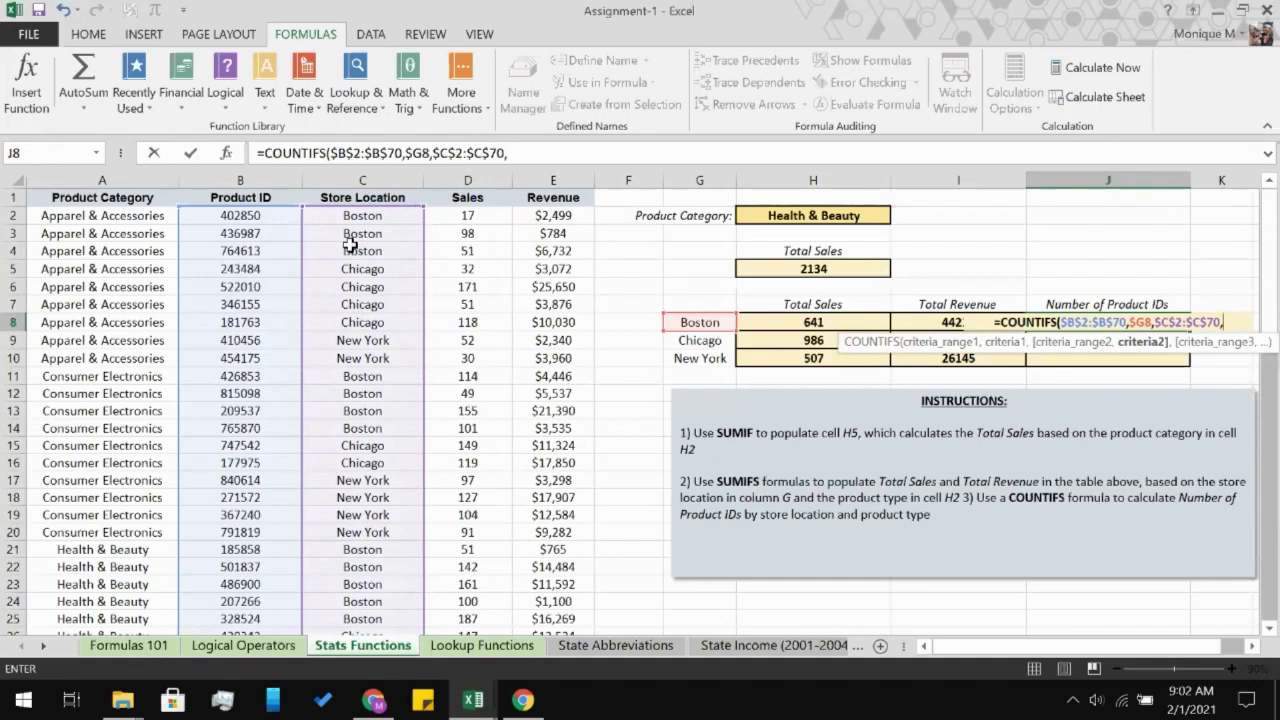
# - Try $H$2 as the second criteria in J8's COUNTIFS and begin a third criteria range at A2
pyautogui.click(757, 216)
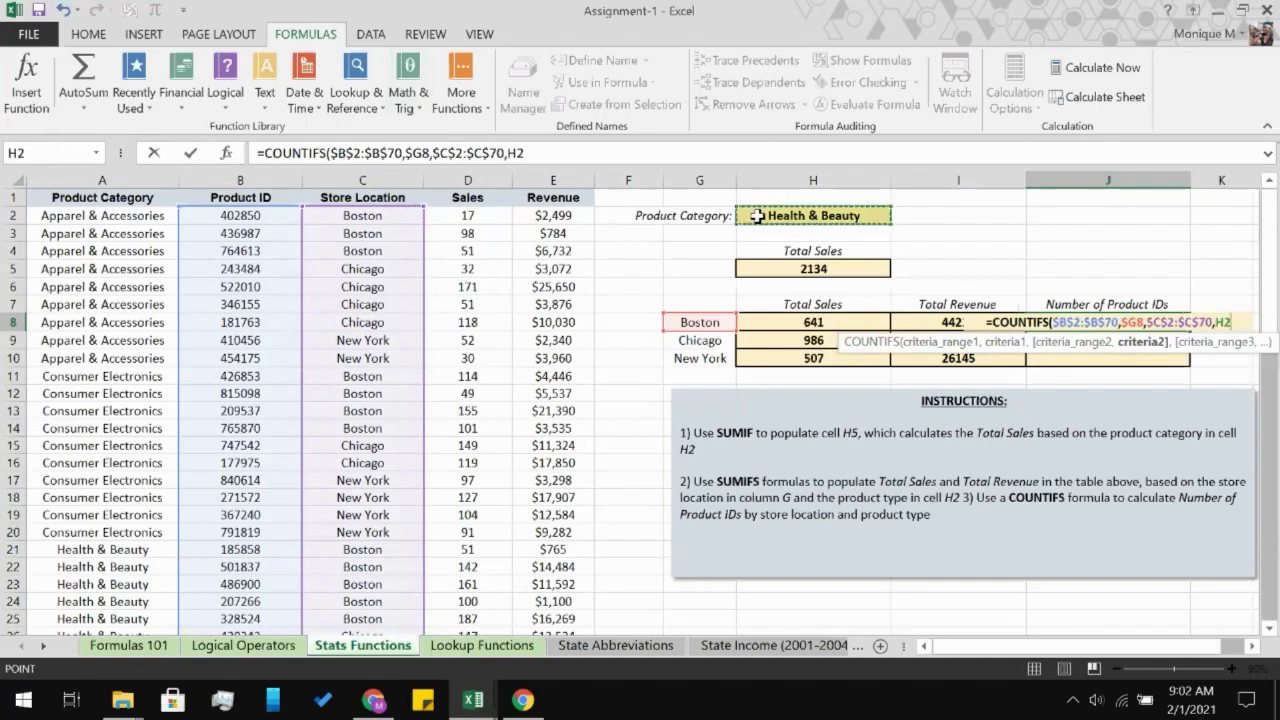
pyautogui.press('F4')
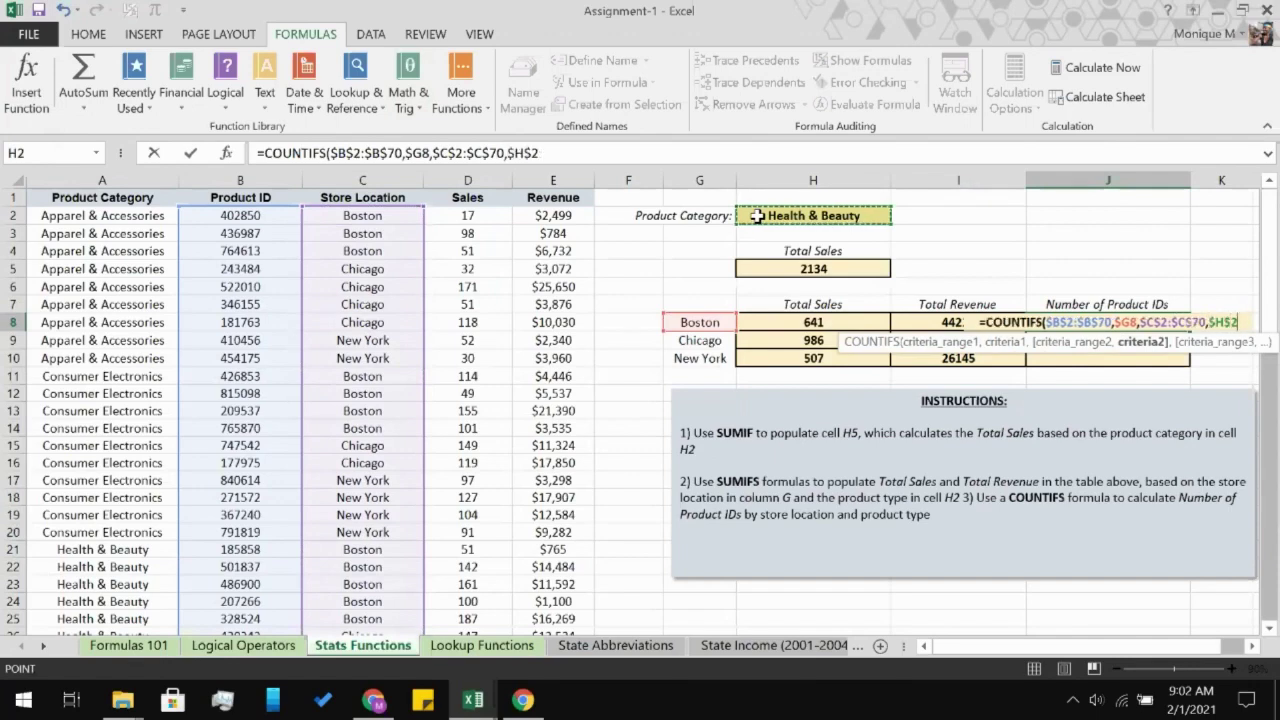
pyautogui.write(',')
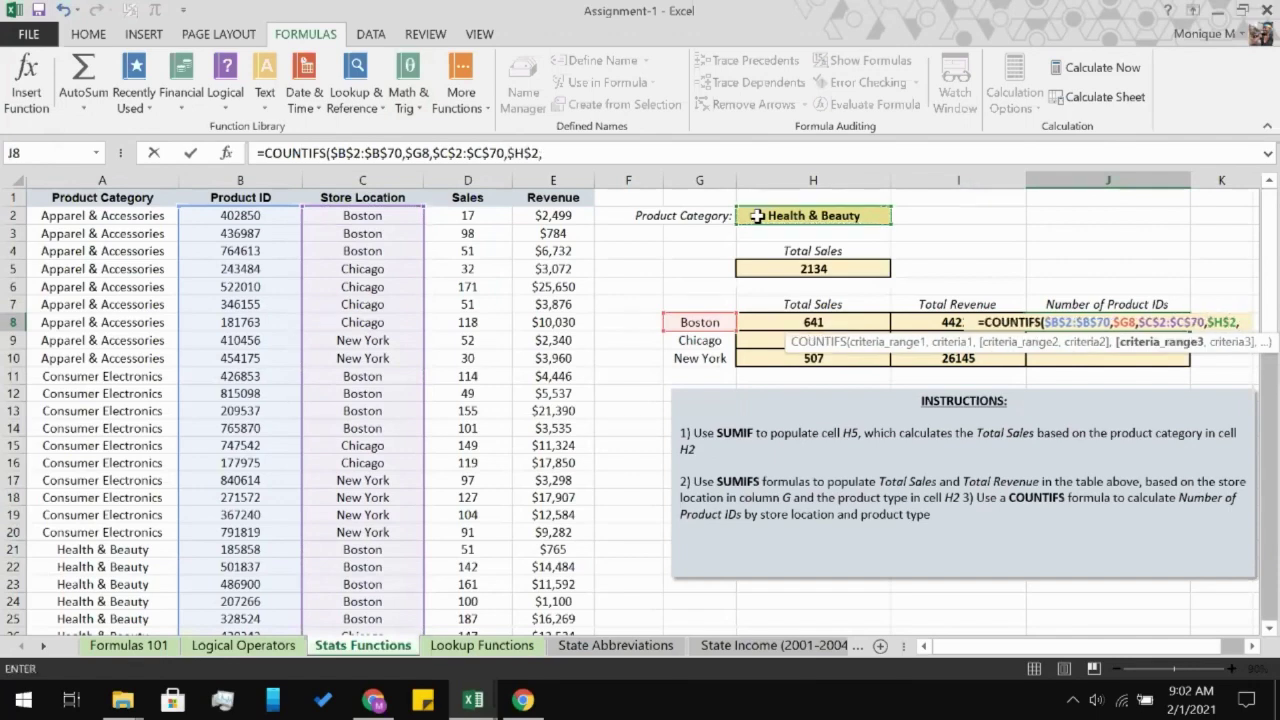
pyautogui.click(130, 213)
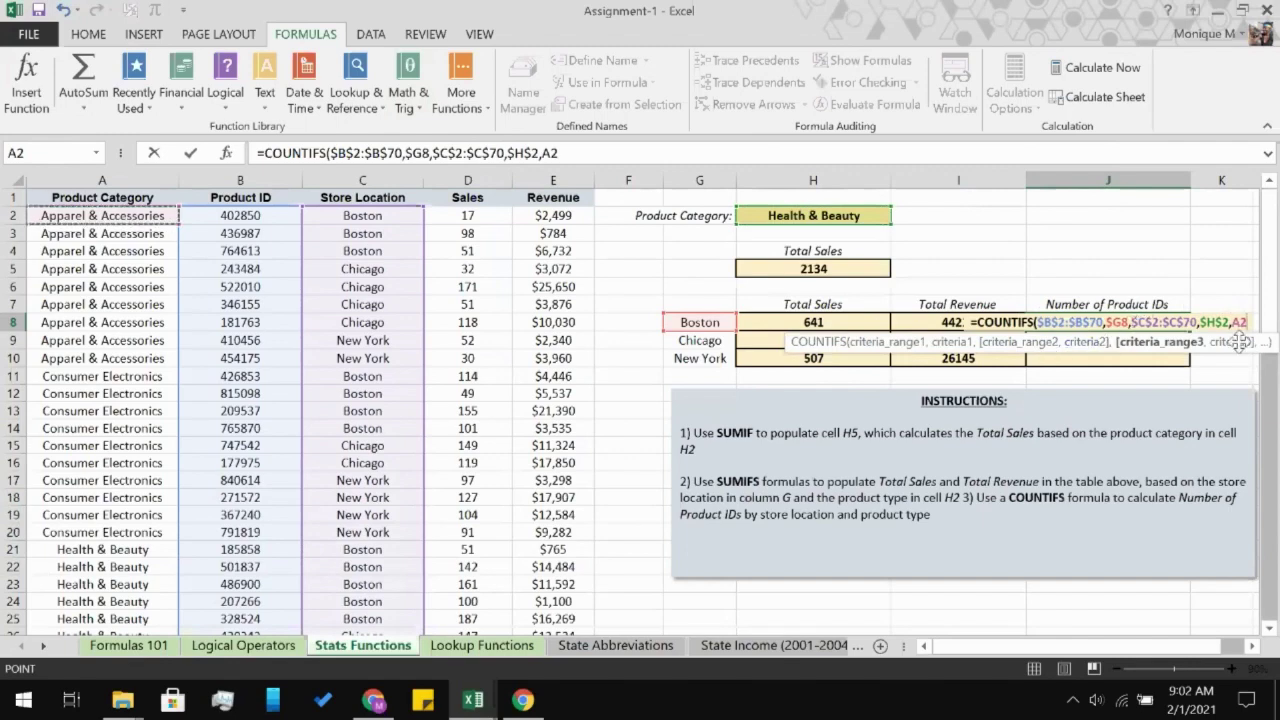
# - Delete every argument after $G8 from J8's COUNTIFS formula
pyautogui.press('BackSpace')
pyautogui.press('BackSpace')
pyautogui.press('BackSpace')
pyautogui.press('BackSpace')
pyautogui.press('BackSpace')
pyautogui.press('BackSpace')
pyautogui.press('BackSpace')
pyautogui.press('BackSpace')
pyautogui.press('BackSpace')
pyautogui.press('BackSpace')
pyautogui.press('BackSpace')
pyautogui.press('BackSpace')
pyautogui.press('BackSpace')
pyautogui.press('BackSpace')
pyautogui.press('BackSpace')
pyautogui.press('BackSpace')
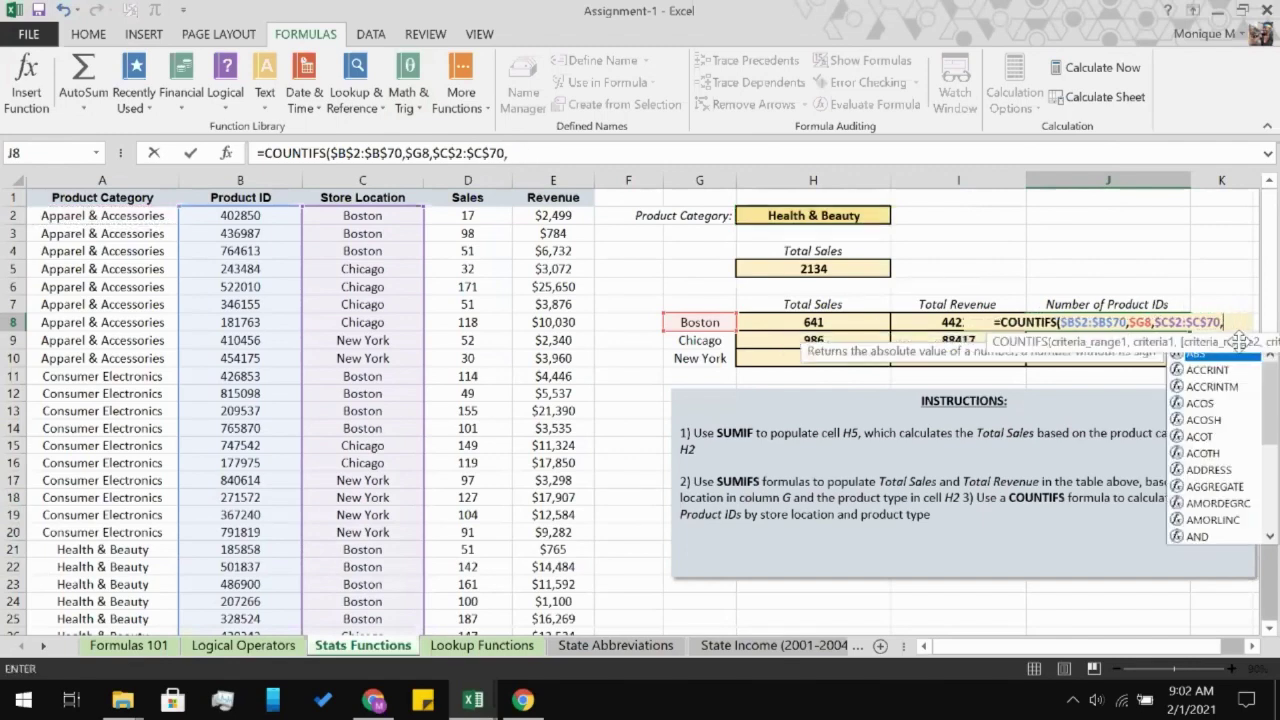
pyautogui.press('BackSpace')
pyautogui.press('BackSpace')
pyautogui.press('BackSpace')
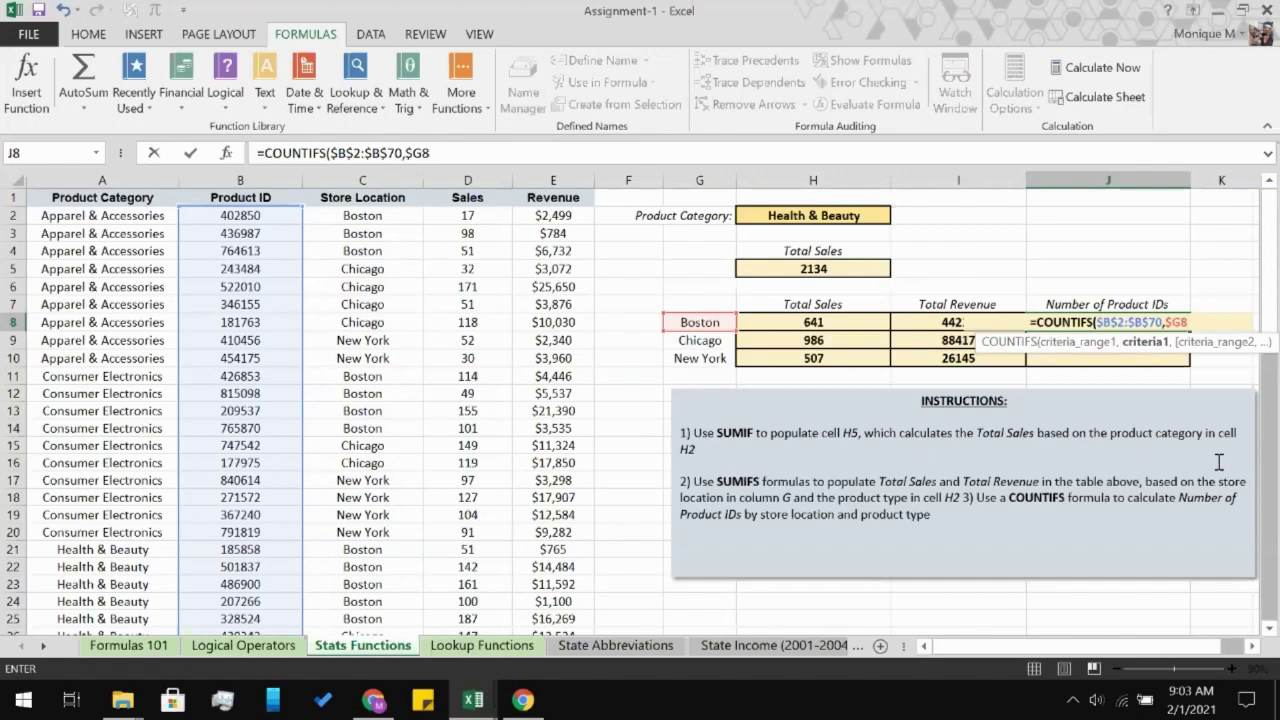
# - Add the Store Location cells $C$2:$C$70 as the second criteria range in J8's COUNTIFS, with an absolute reference
pyautogui.write(',')
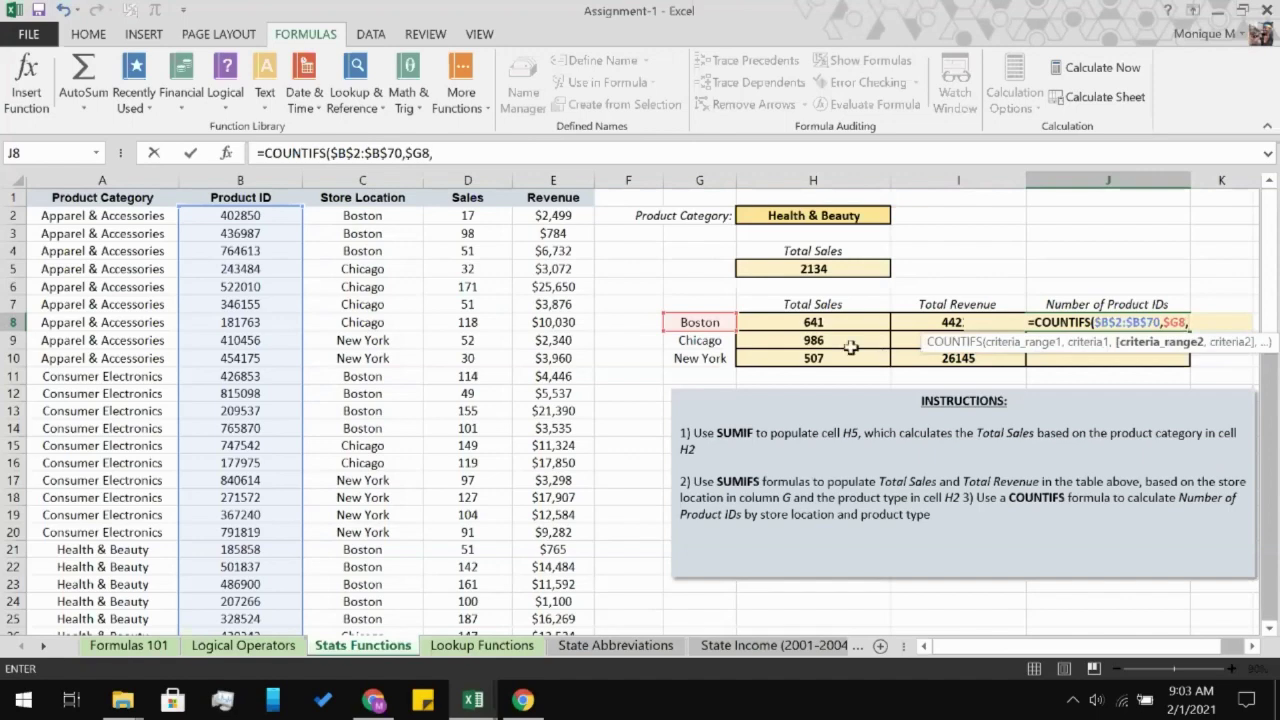
pyautogui.click(327, 214)
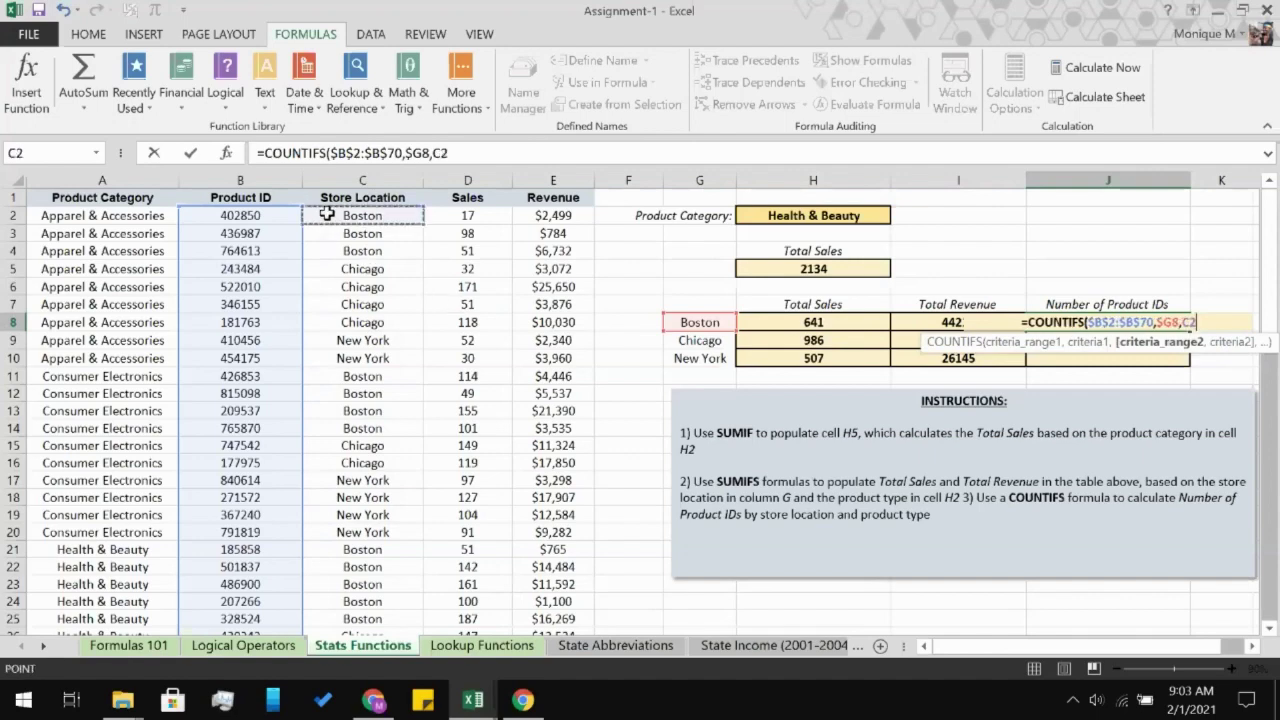
pyautogui.scroll(-18, 340, 461)
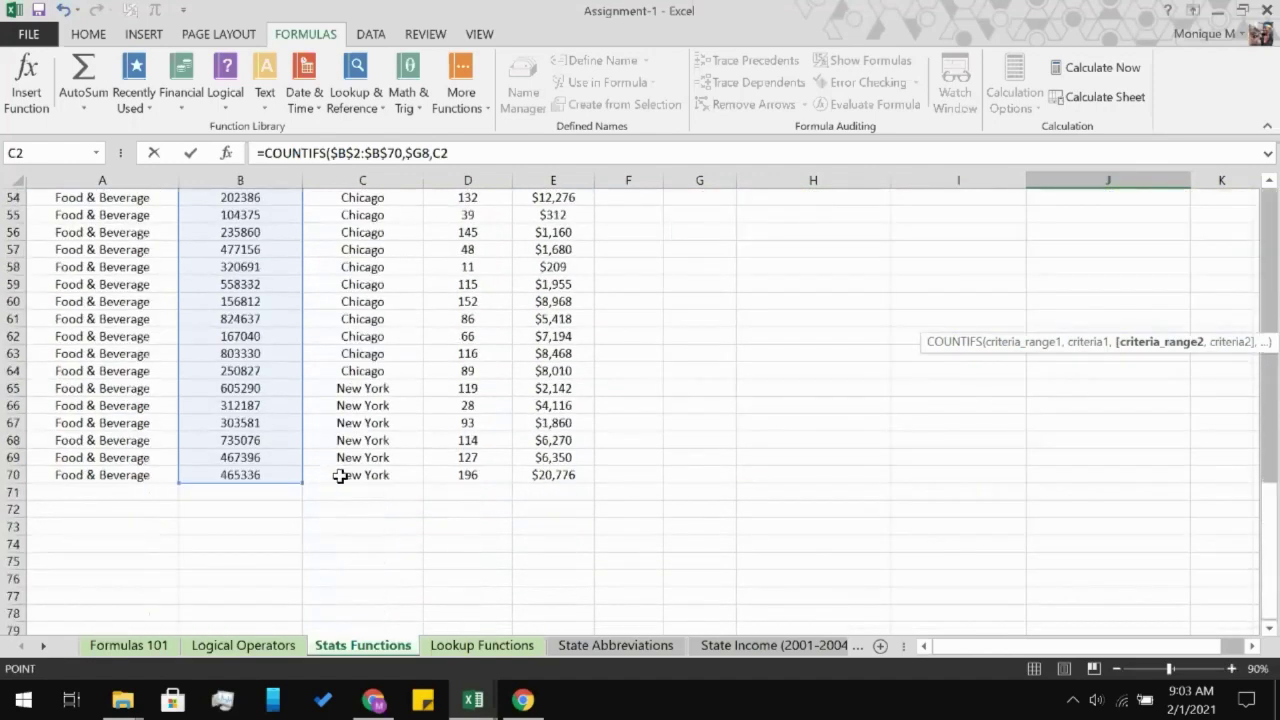
pyautogui.keyDown('shift'); pyautogui.click(340, 476); pyautogui.keyUp('shift')
pyautogui.scroll(18, 340, 476)
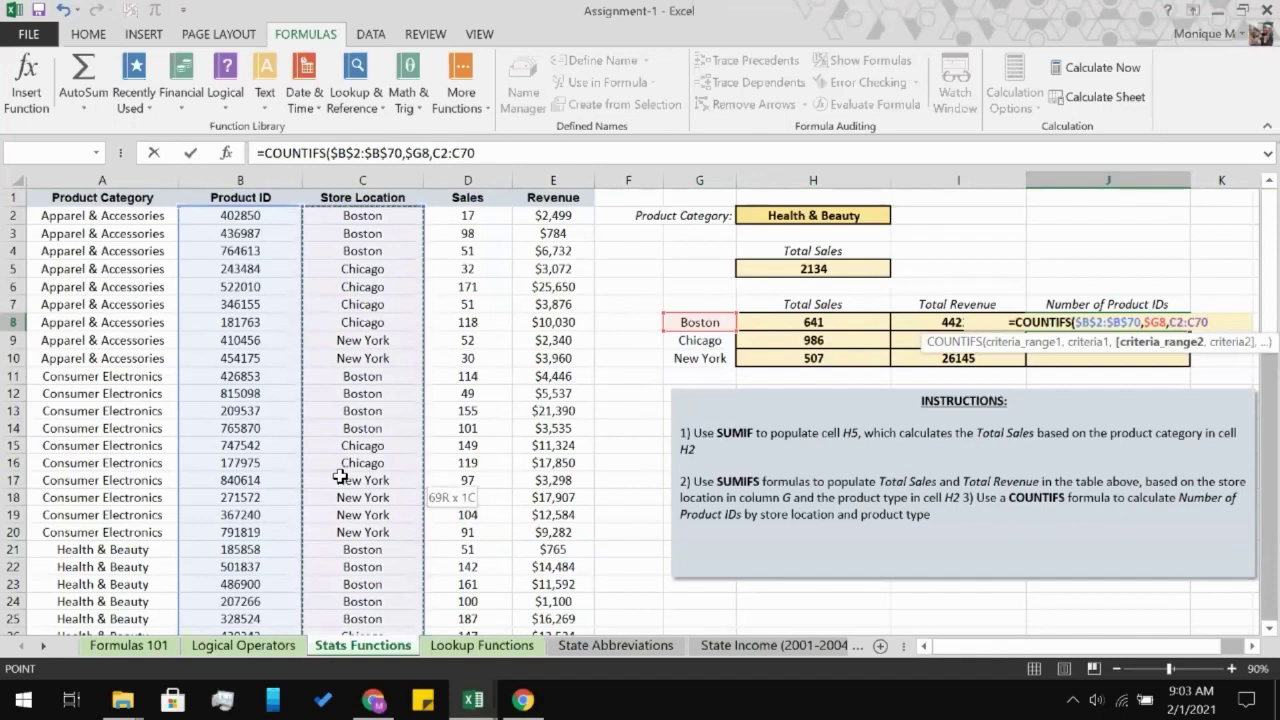
pyautogui.press('F4')
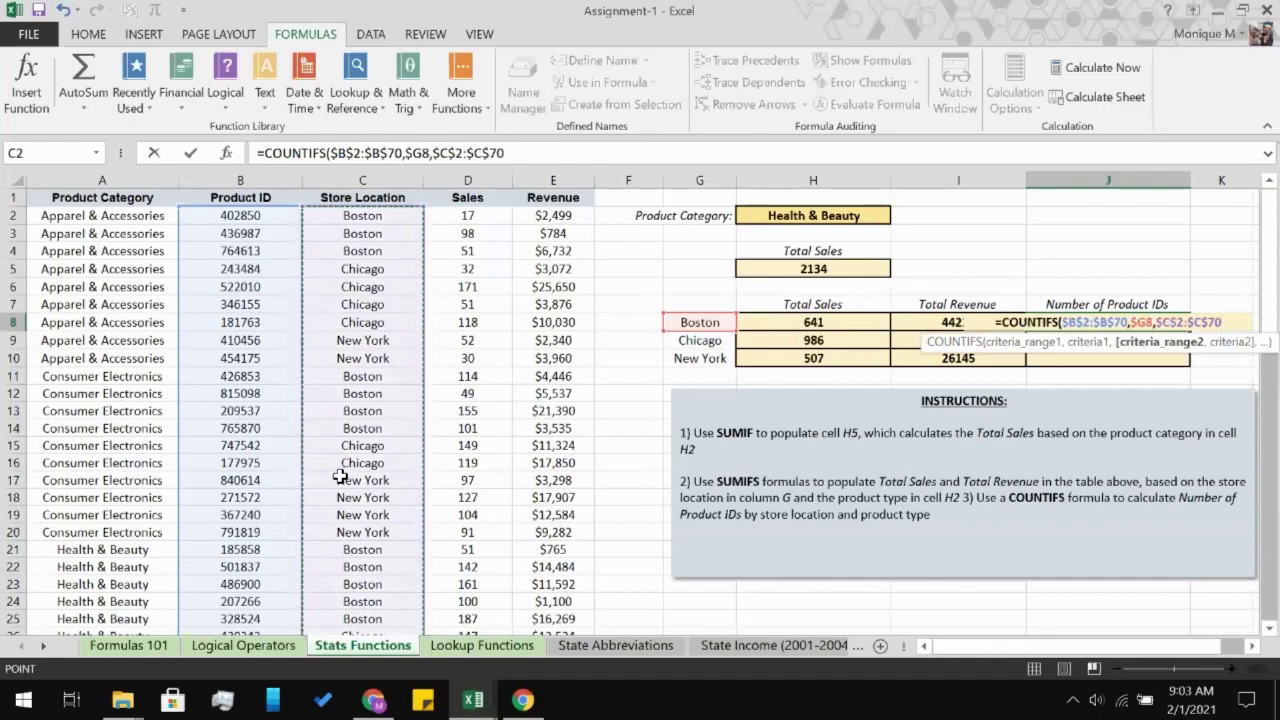
# - Try the Product Category cell $H$2 as the criteria following the Store Location range in J8's COUNTIFS
pyautogui.write(',')
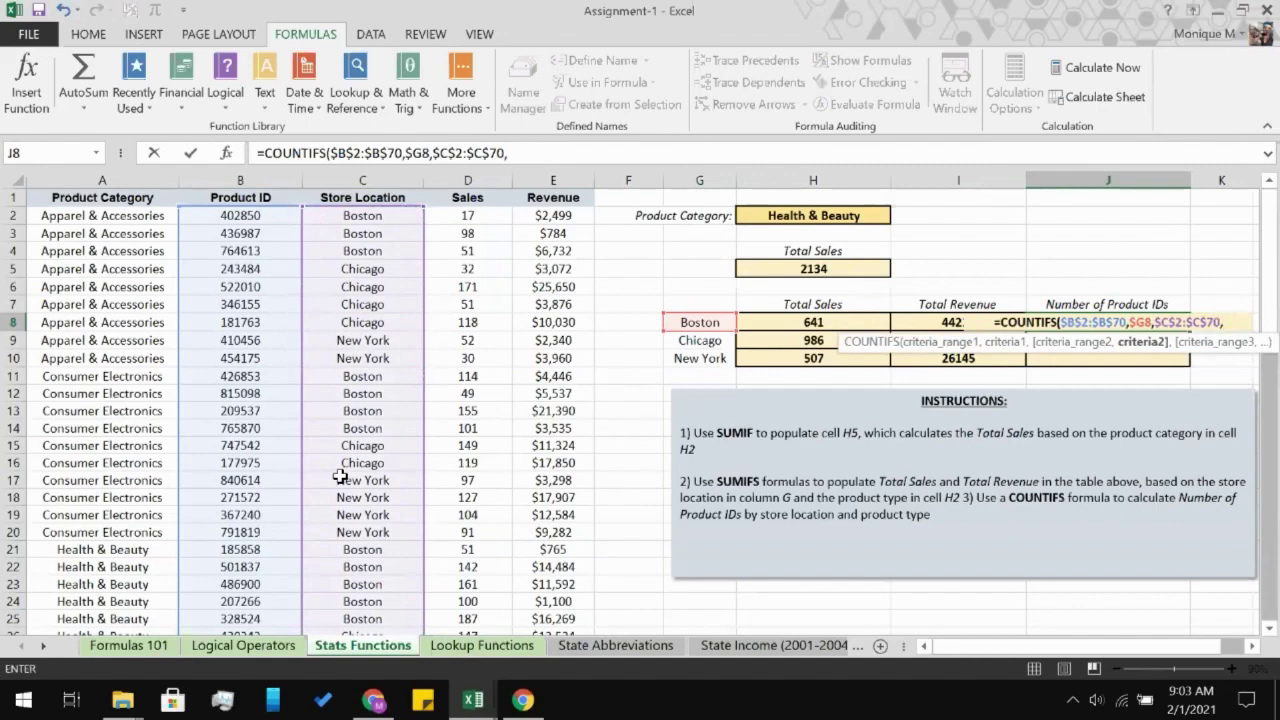
pyautogui.click(792, 219)
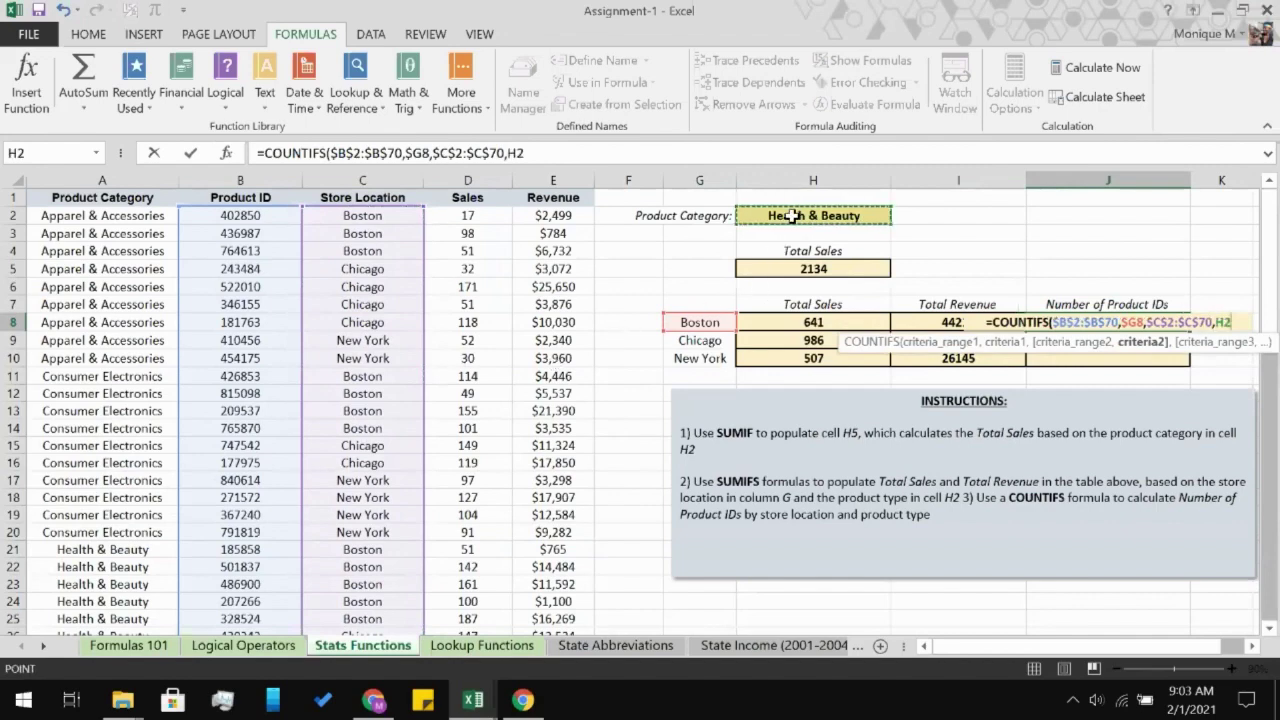
pyautogui.press('F4')
# - Add the Product Category cells $A$2:$A$70 as an absolute third criteria range in J8's COUNTIFS and try to enter the formula
pyautogui.write(',')
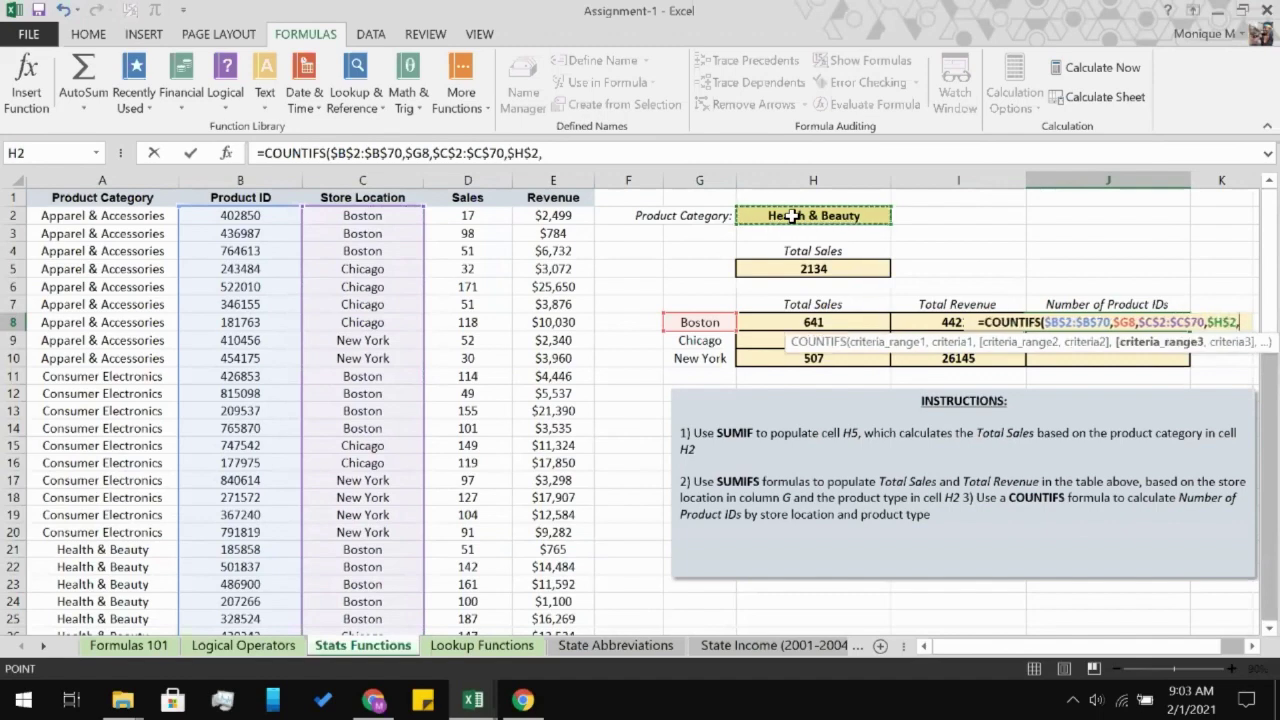
pyautogui.click(148, 213)
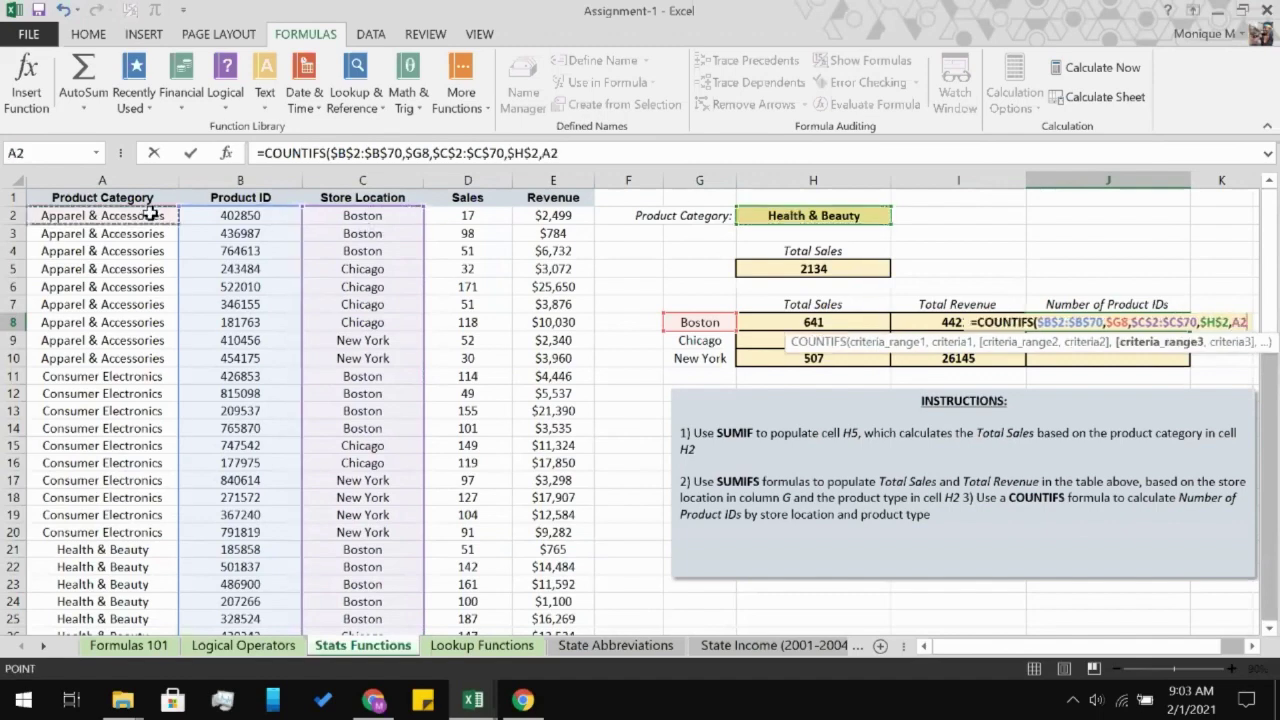
pyautogui.scroll(-20, 110, 384)
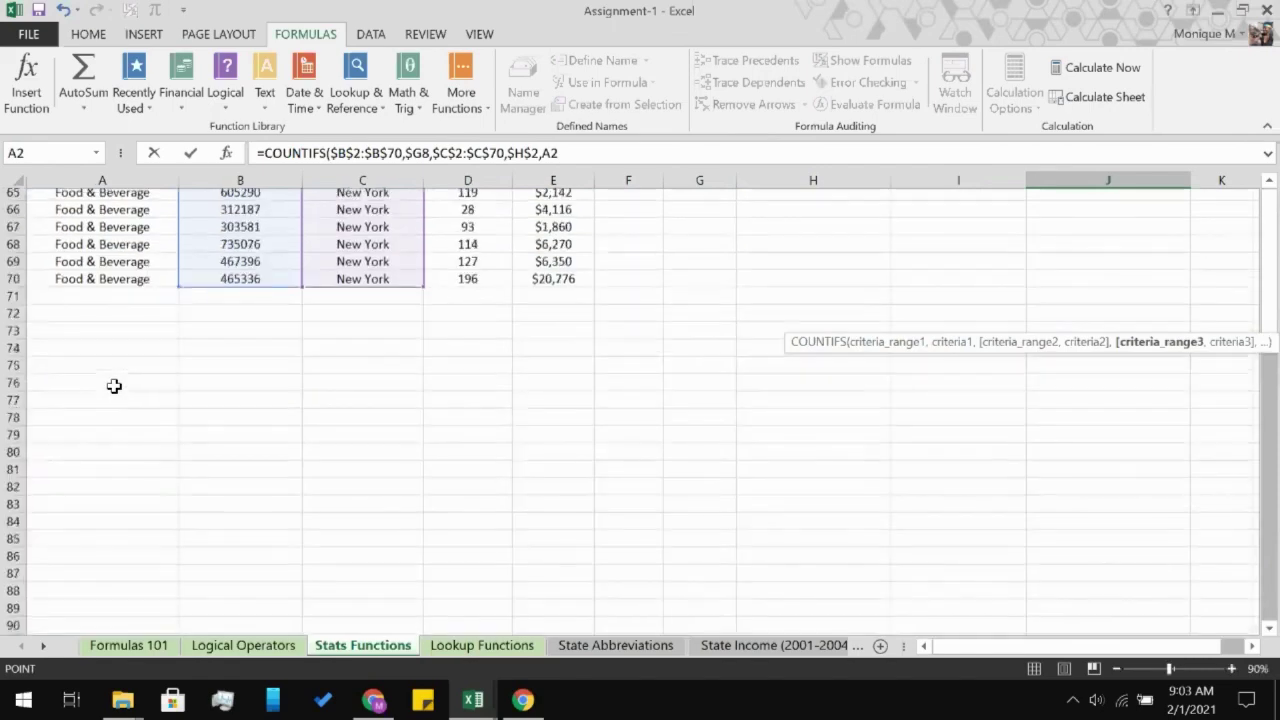
pyautogui.scroll(1, 114, 384)
pyautogui.keyDown('shift'); pyautogui.click(129, 337); pyautogui.keyUp('shift')
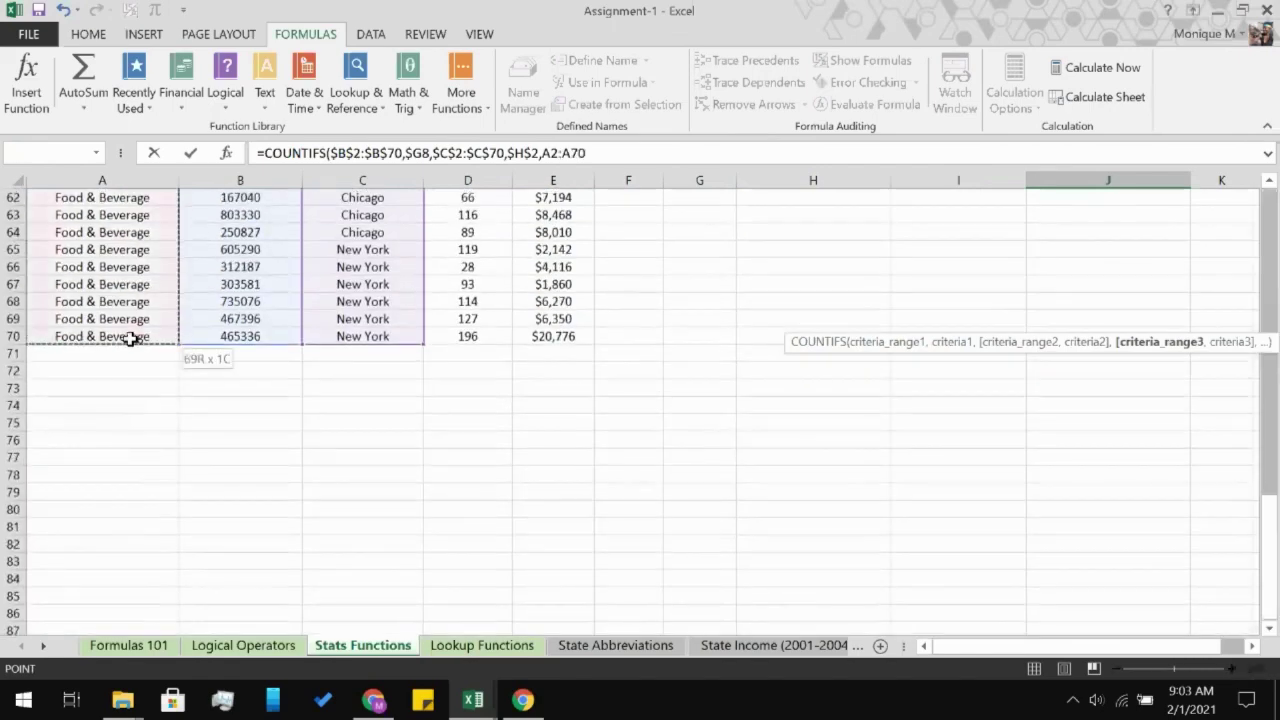
pyautogui.scroll(20, 129, 337)
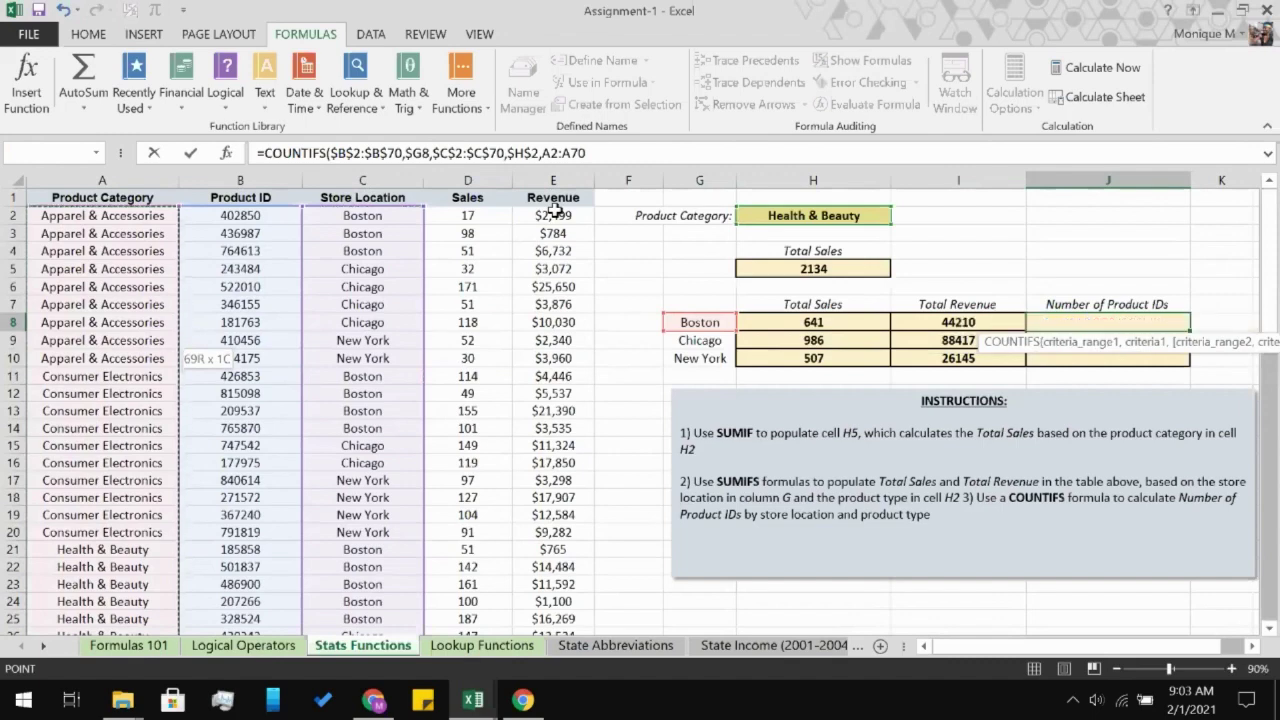
pyautogui.press('F4')
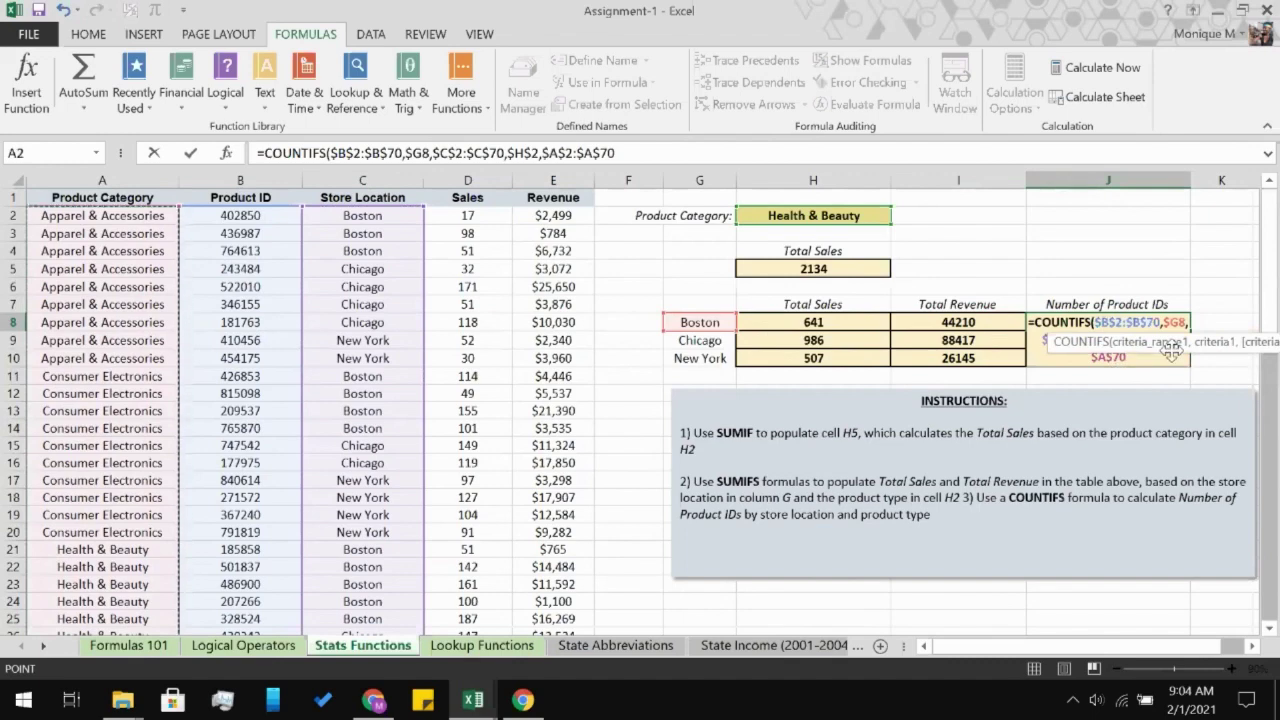
pyautogui.write(')')
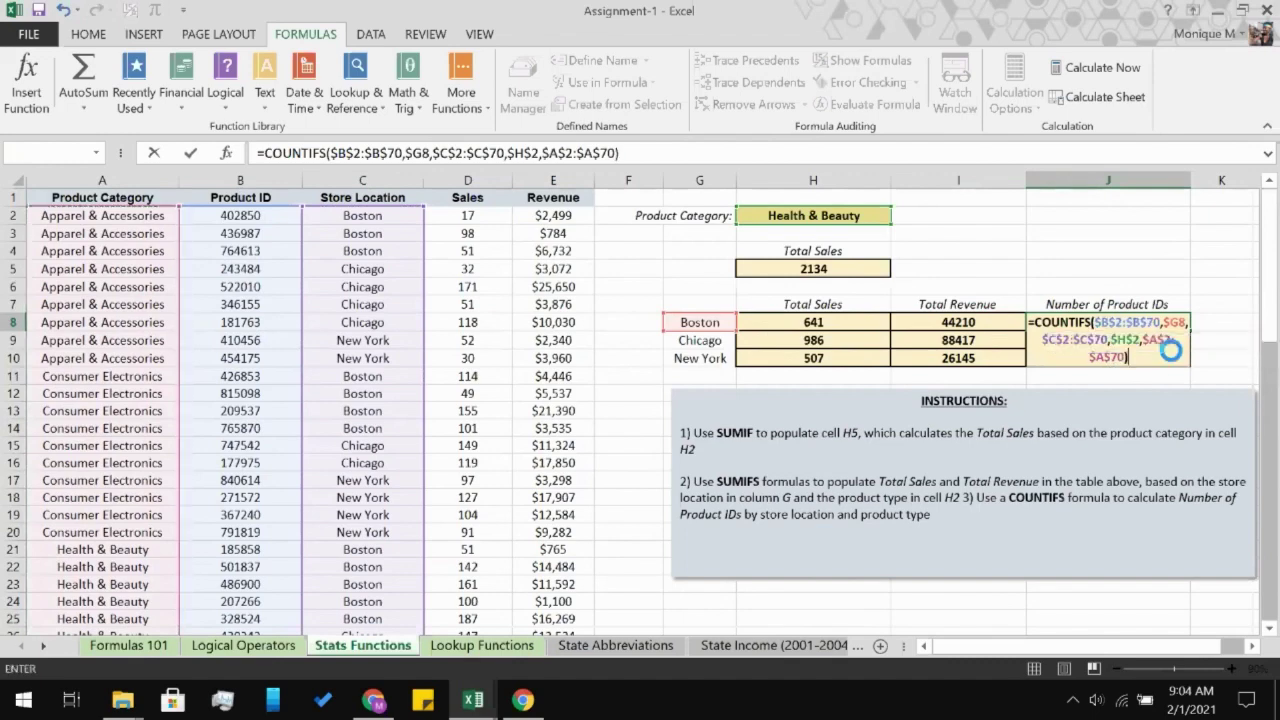
pyautogui.press('Return')
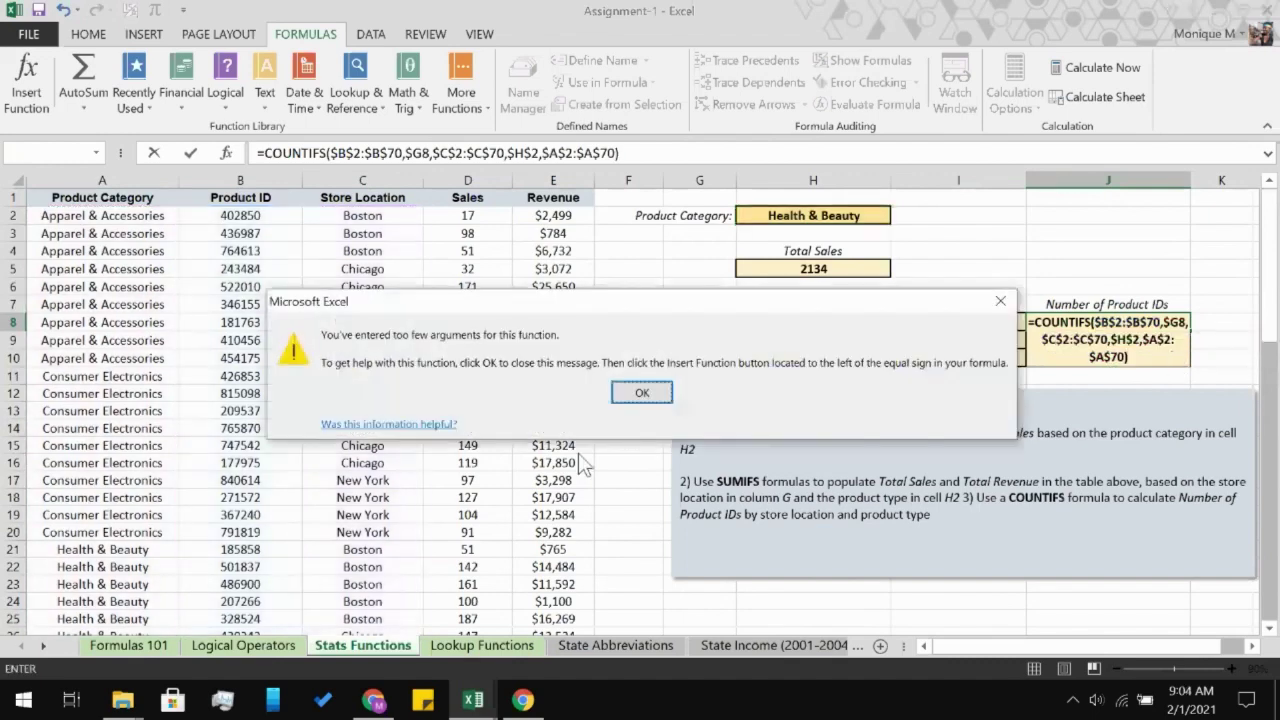
pyautogui.click(627, 391)
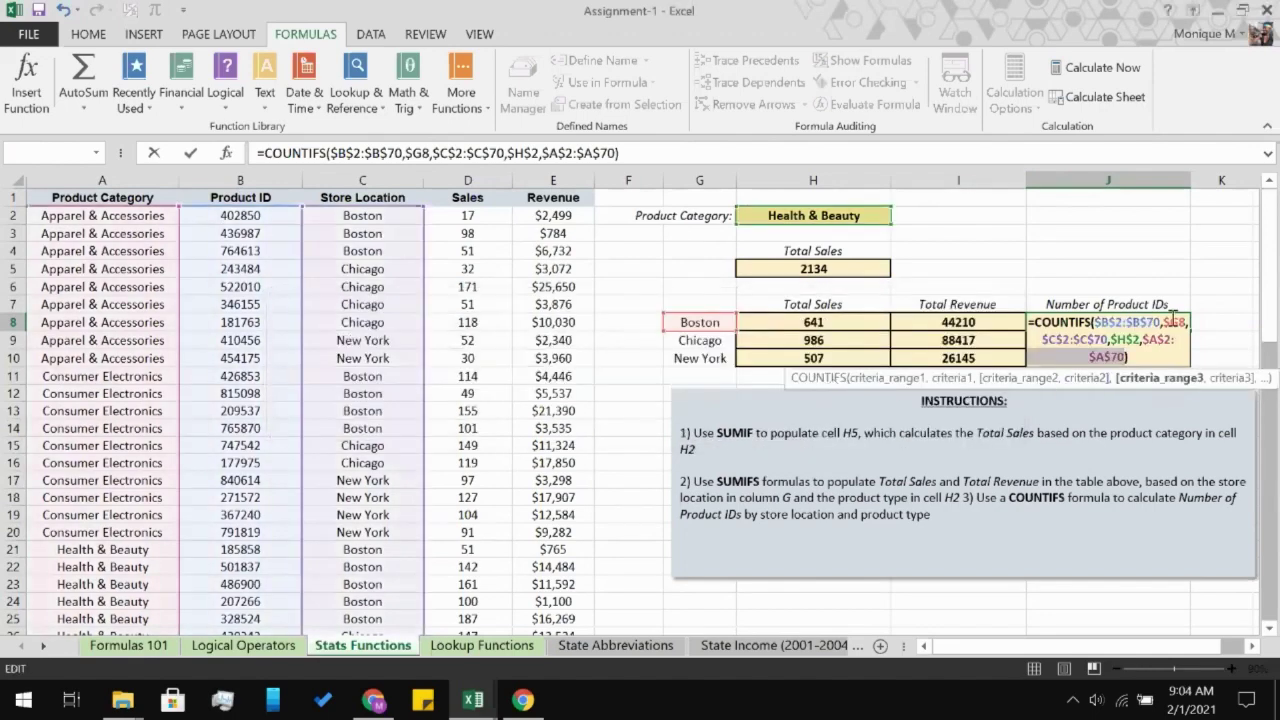
# - Delete the Product ID range $B$2:$B$70 and its comma from J8's COUNTIFS formula
pyautogui.click(1174, 353)
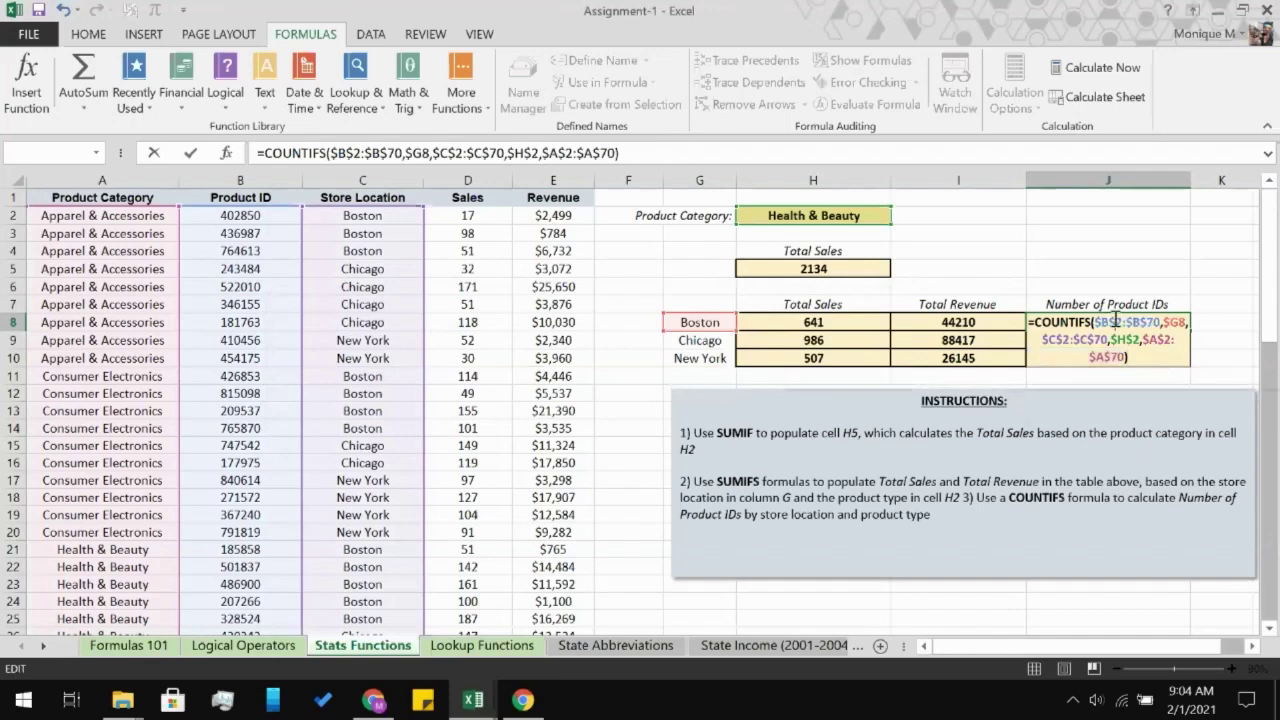
pyautogui.click(1166, 321)
pyautogui.press('Right')
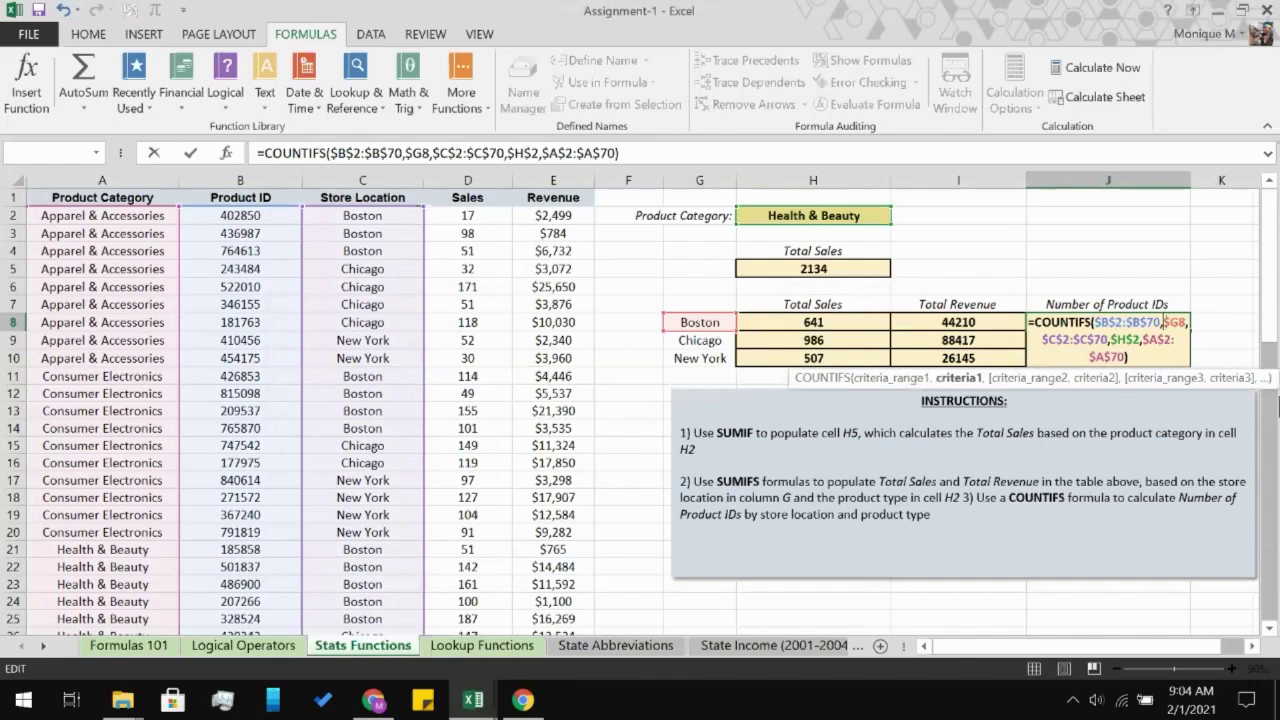
pyautogui.press('BackSpace')
pyautogui.press('BackSpace')
pyautogui.press('BackSpace')
pyautogui.press('BackSpace')
pyautogui.press('BackSpace')
pyautogui.press('BackSpace')
pyautogui.press('BackSpace')
pyautogui.press('BackSpace')
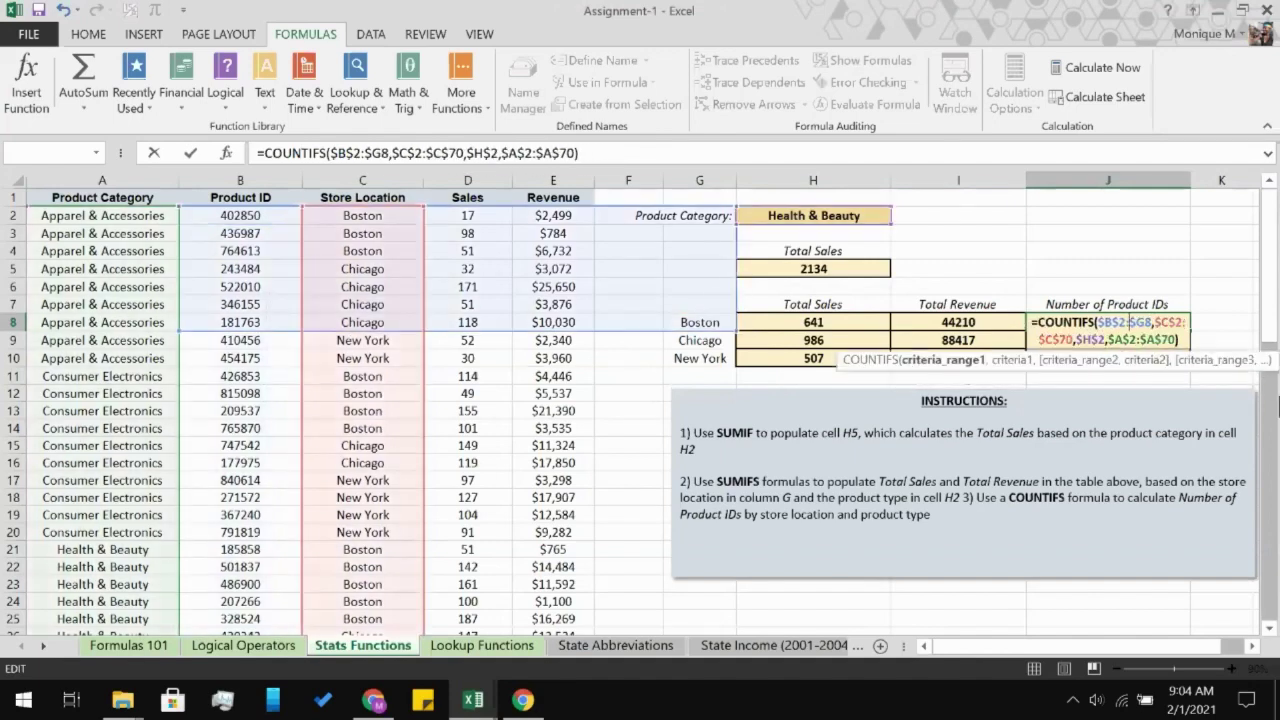
pyautogui.press('BackSpace')
pyautogui.press('BackSpace')
pyautogui.press('BackSpace')
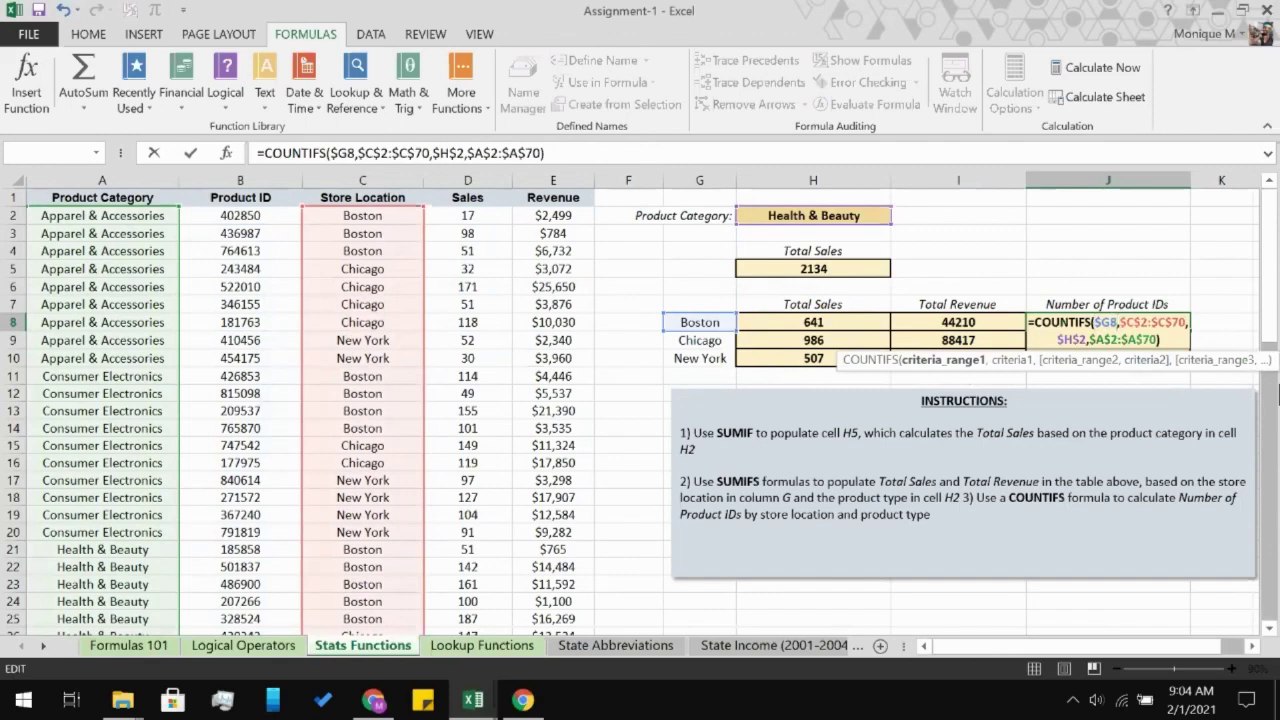
# - Delete the $G8 argument in front of $C$2:$C$70 so the Store Location range comes first in J8's COUNTIFS
pyautogui.press('Delete')
pyautogui.press('Delete')
pyautogui.press('Delete')
pyautogui.press('Delete')
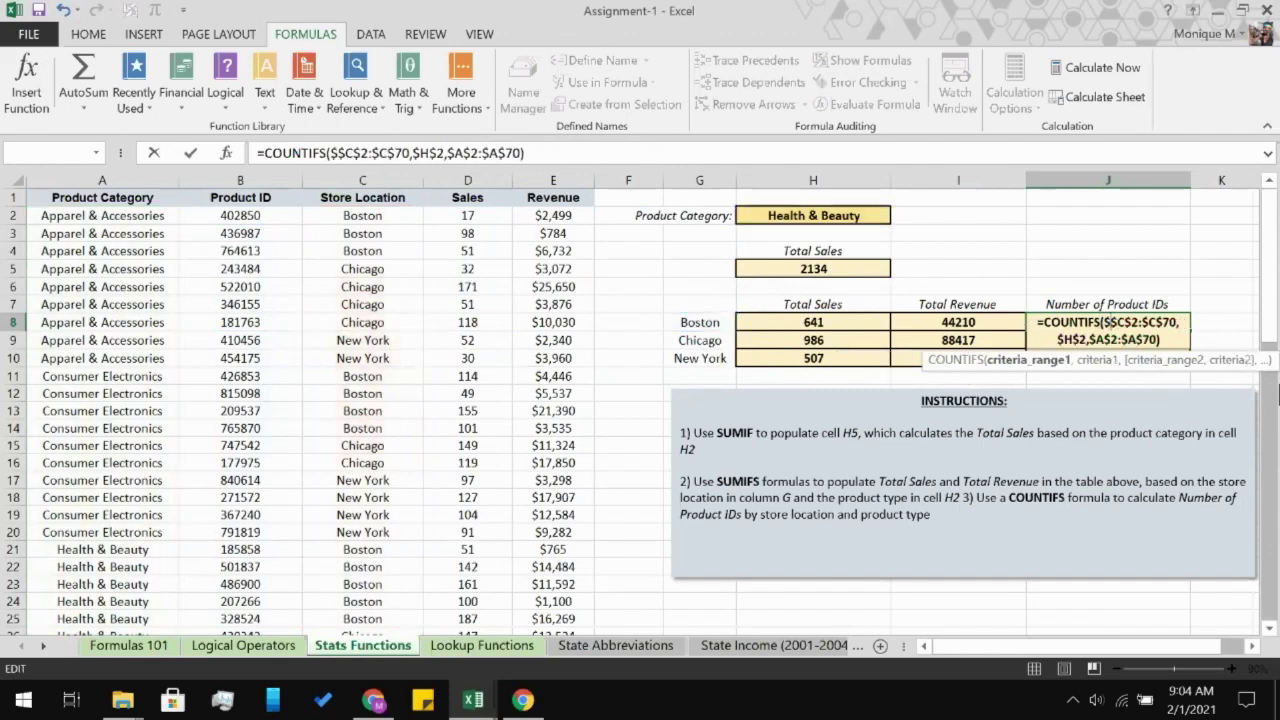
# - Insert the Boston cell with a locked column, $G8, as the criteria right after $C$2:$C$70 in J8's COUNTIFS
pyautogui.click(1178, 330)
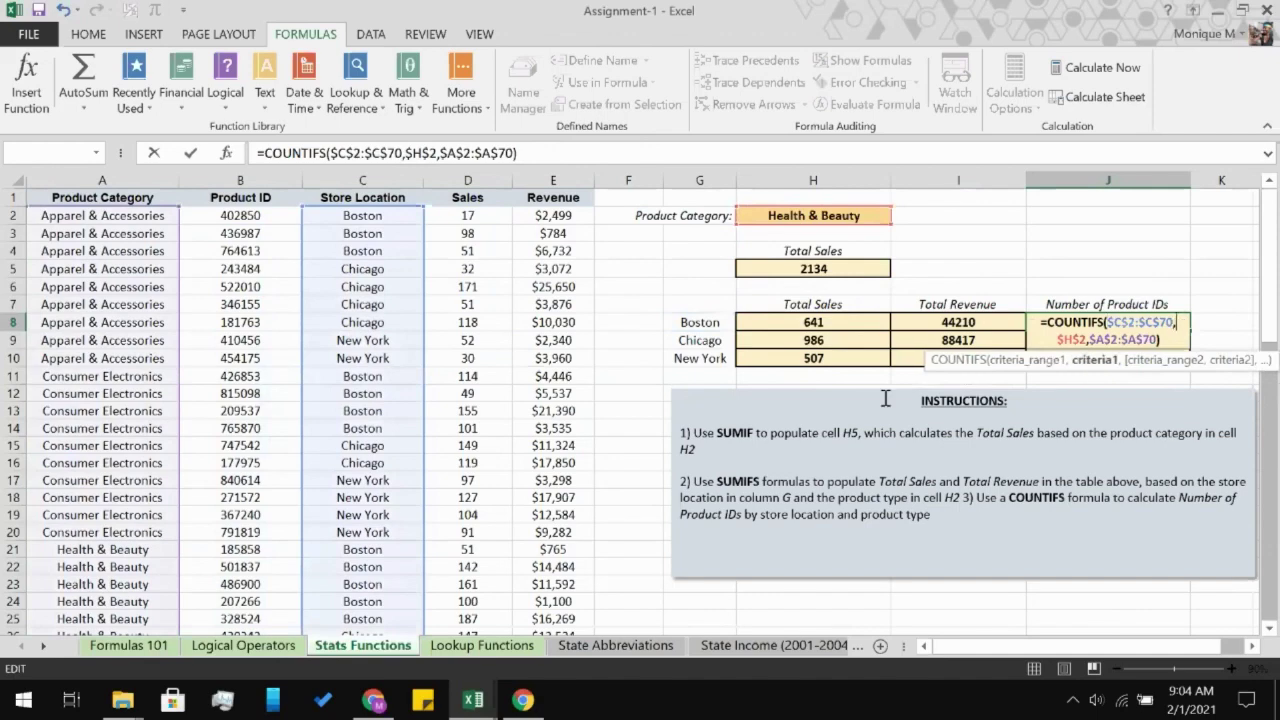
pyautogui.click(690, 322)
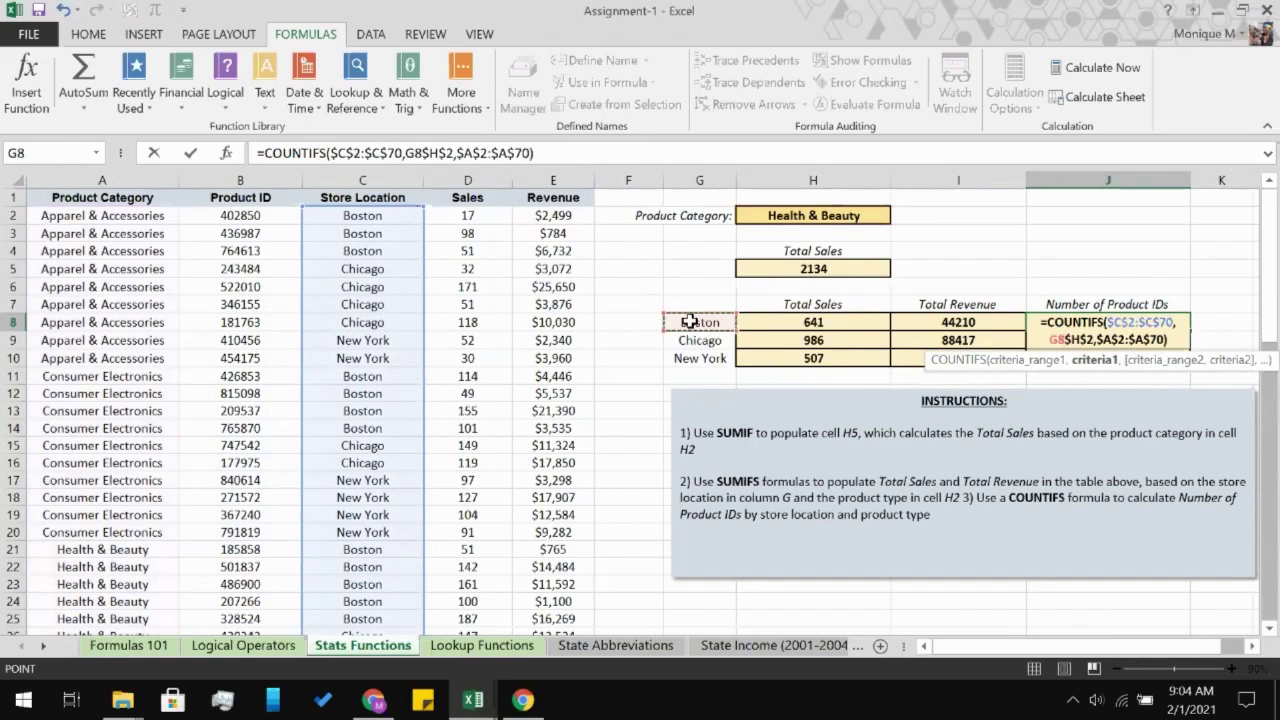
pyautogui.press('F4')
pyautogui.press('F4')
pyautogui.press('F4')
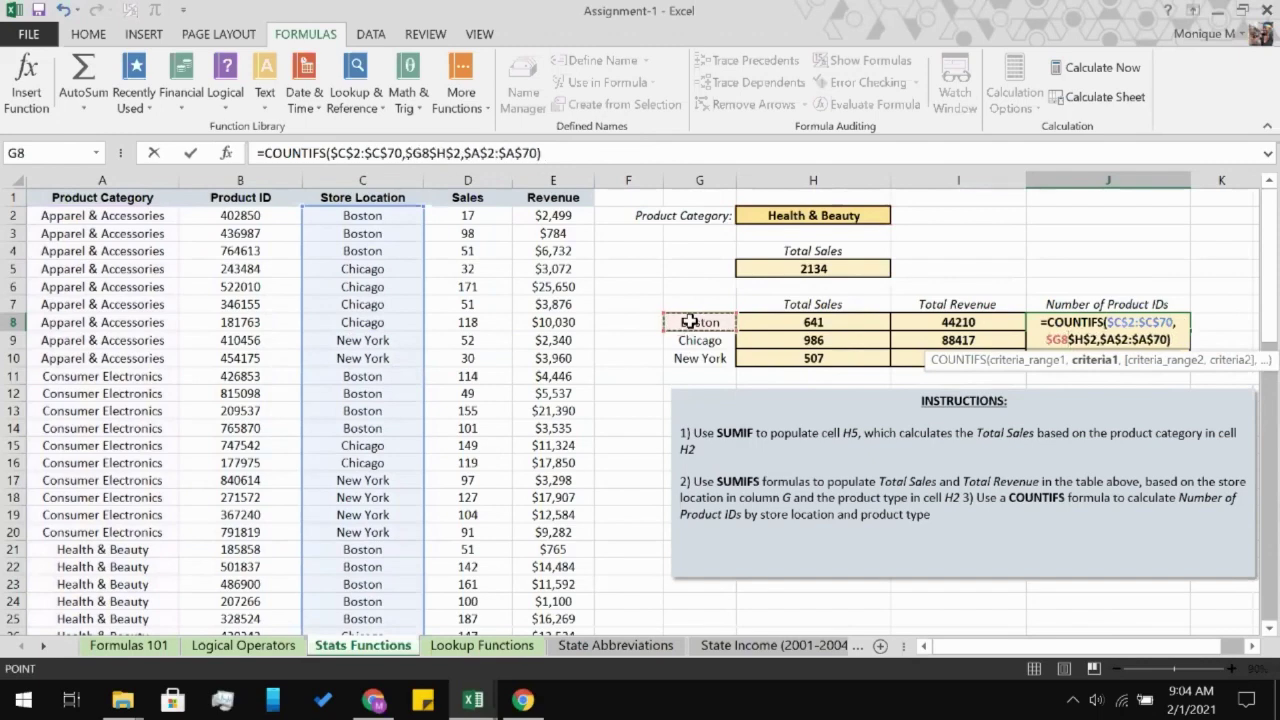
pyautogui.write(',')
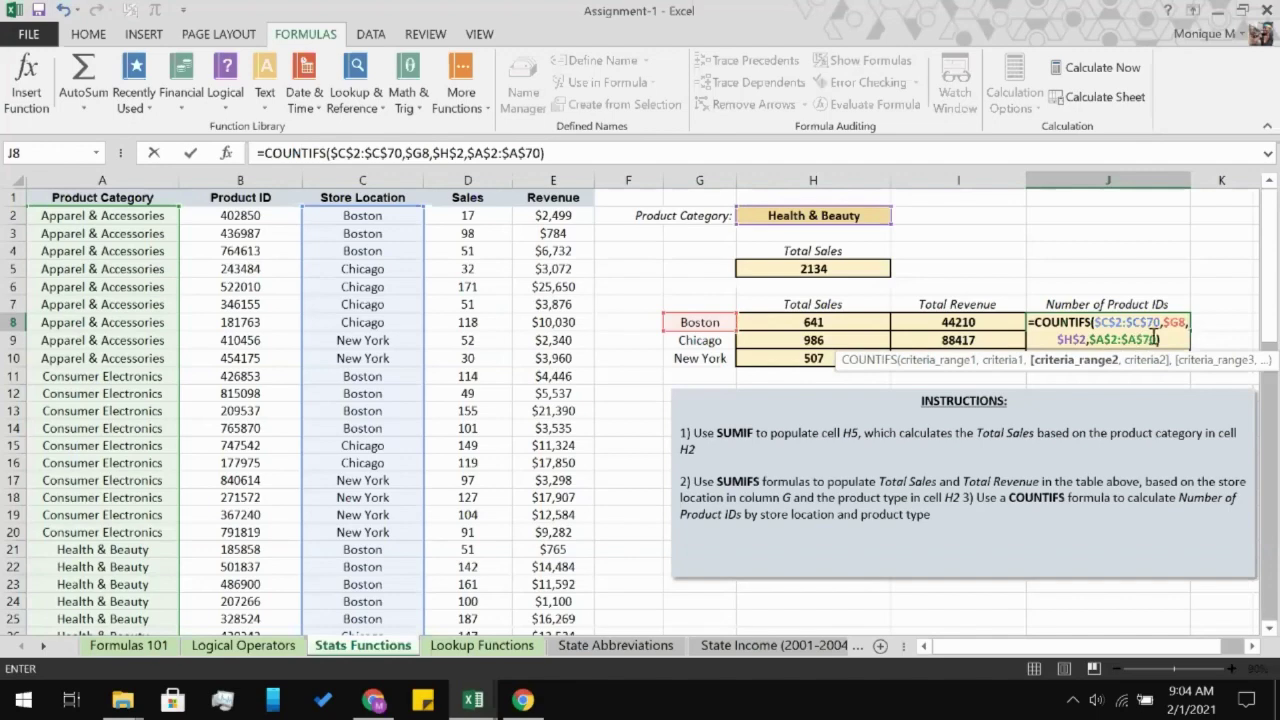
# - Delete the $H$2 argument in front of $A$2:$A$70 in J8's COUNTIFS formula
pyautogui.click(1087, 340)
pyautogui.press('BackSpace')
pyautogui.press('BackSpace')
pyautogui.press('BackSpace')
pyautogui.press('BackSpace')
pyautogui.press('BackSpace')
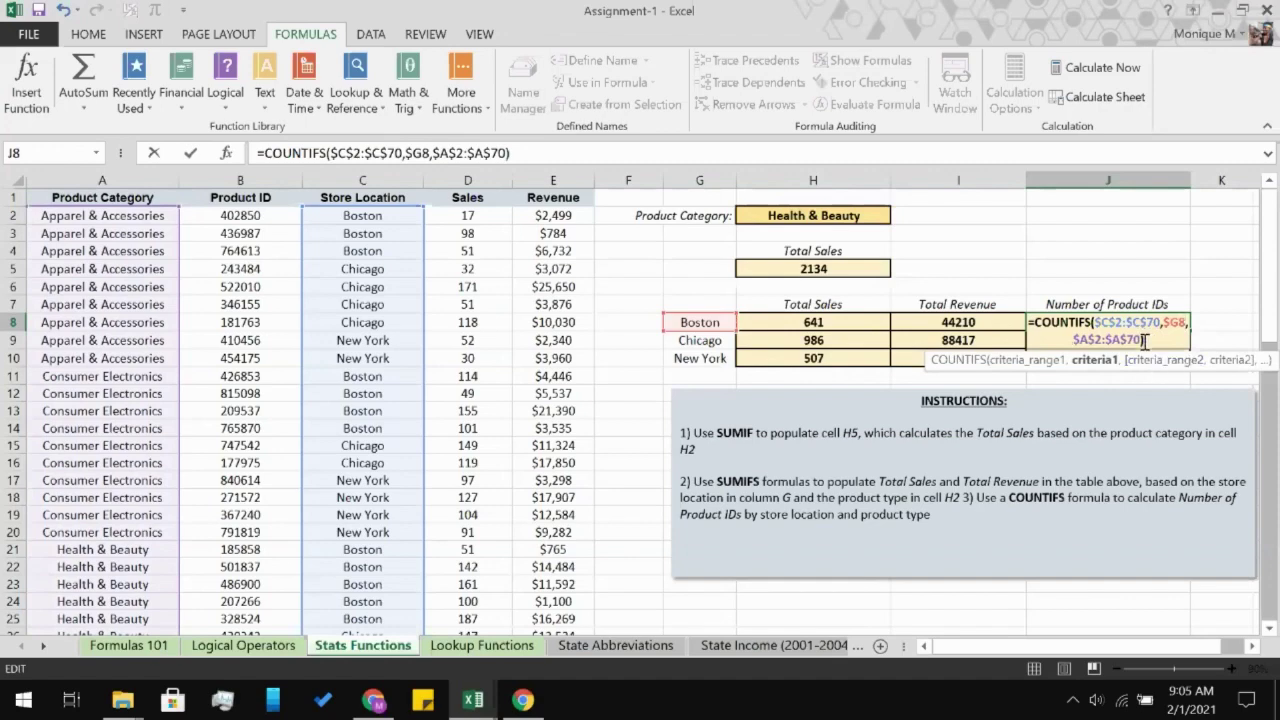
# - Set $H$2 as the criteria after $A$2:$A$70 in J8's COUNTIFS and enter the formula
pyautogui.click(1143, 340)
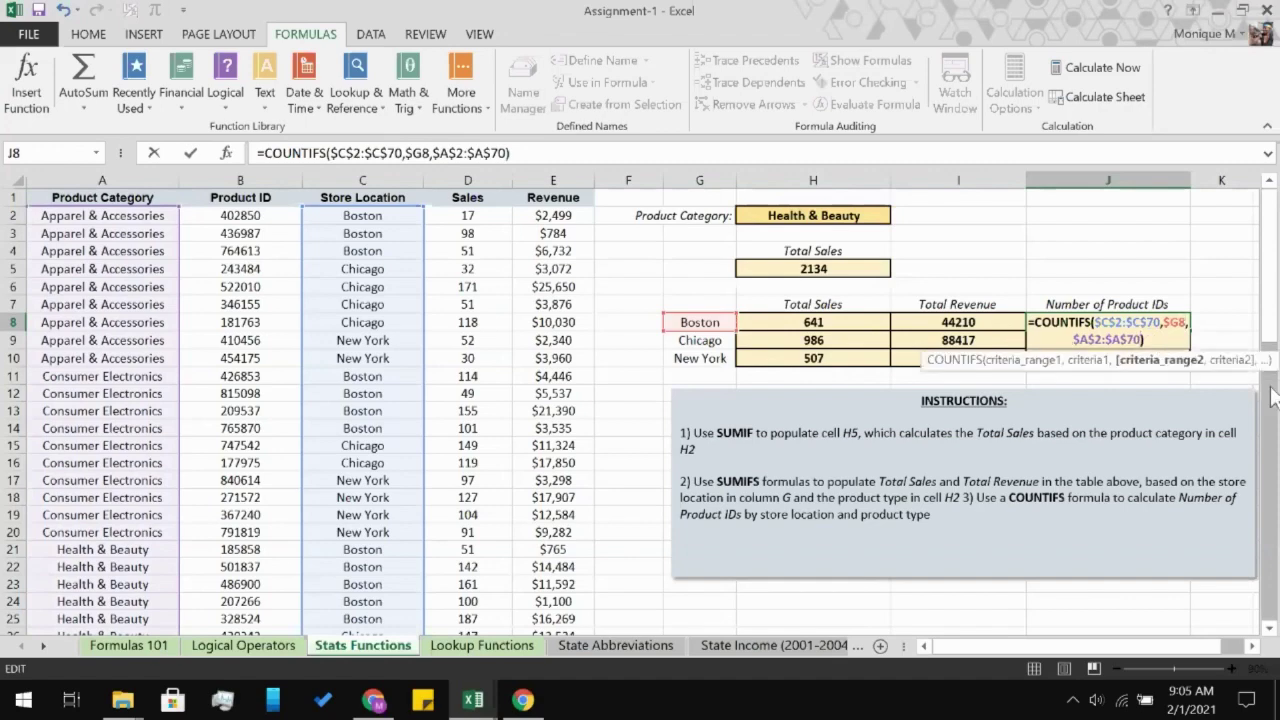
pyautogui.write(',')
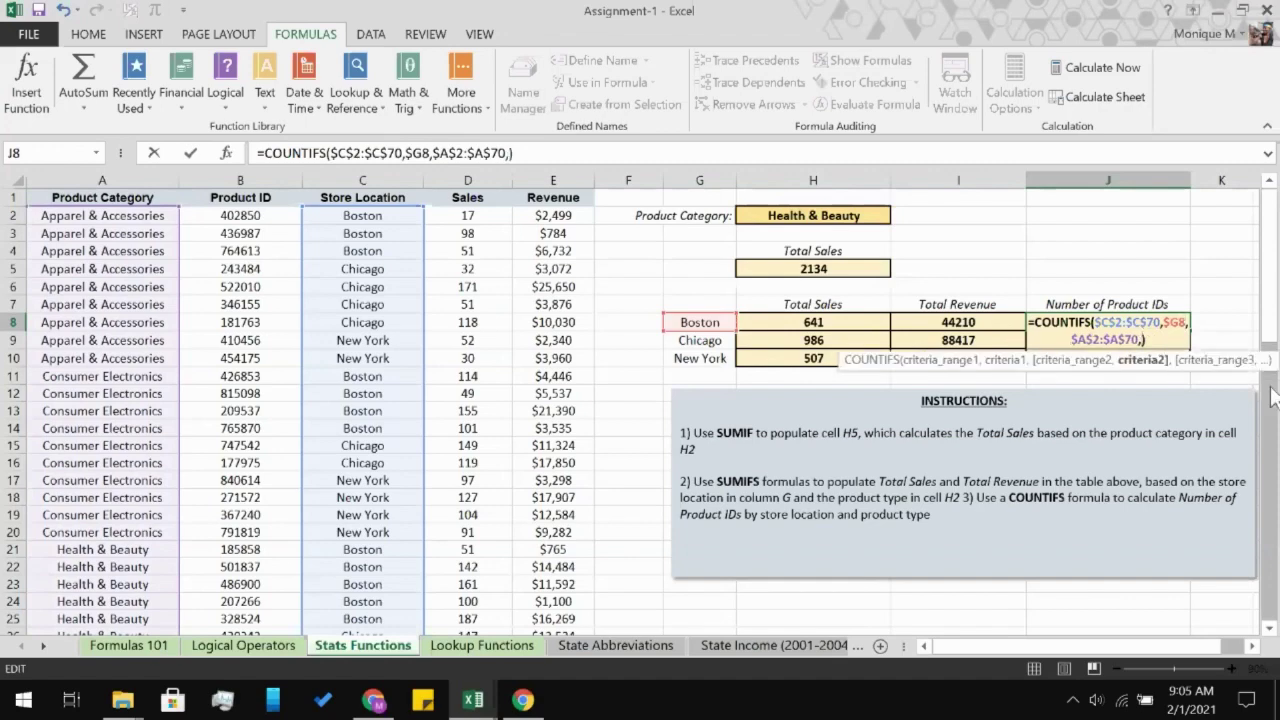
pyautogui.click(866, 222)
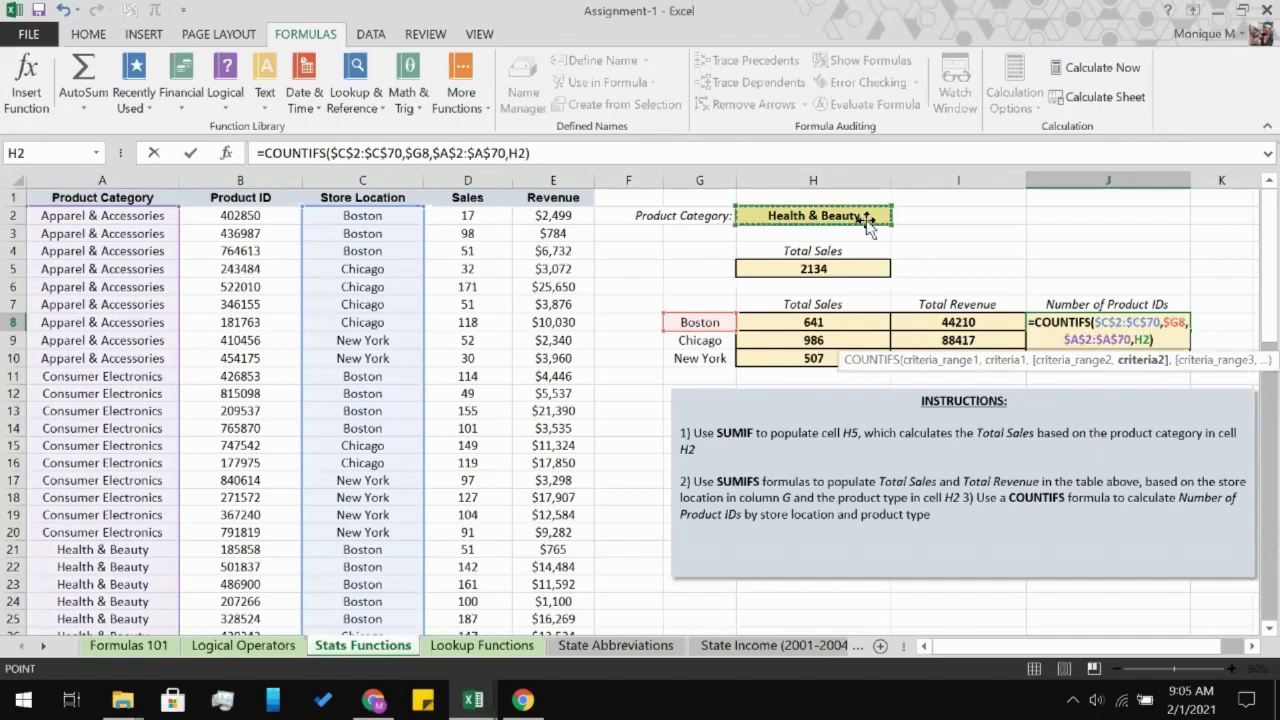
pyautogui.press('F4')
pyautogui.hotkey('ctrl', 'Return')
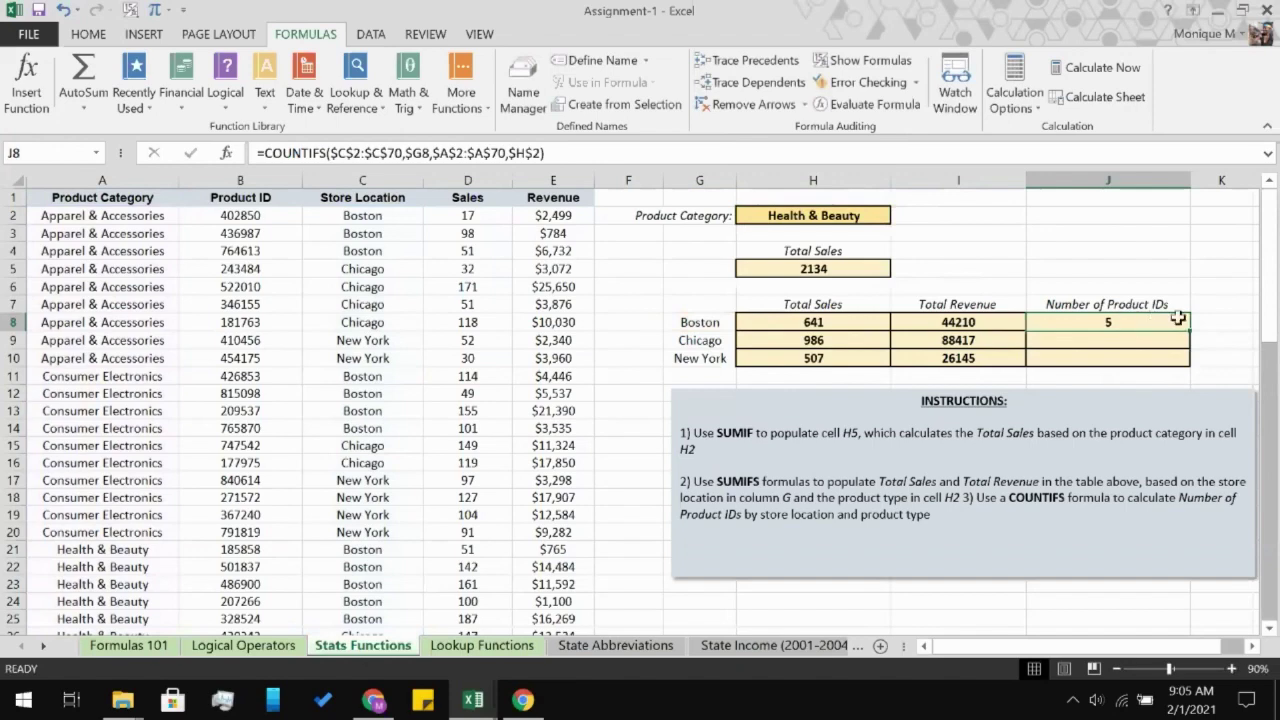
# - Fill J8's COUNTIFS formula down through J10 for Chicago and New York
pyautogui.moveTo(1191, 332); pyautogui.dragTo(1191, 362)
pyautogui.click(1180, 213)
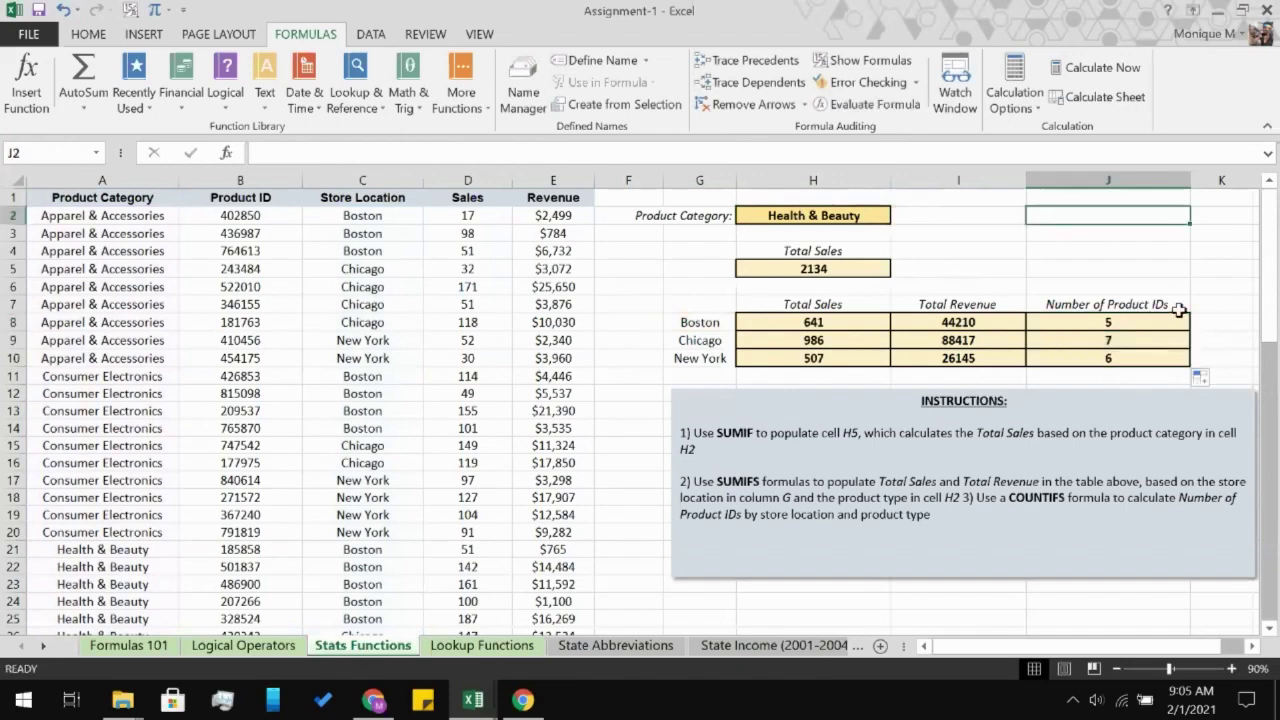
# - Review the COUNTIFS formulas in J9 and J8 against the Product ID column
pyautogui.click(1137, 338)
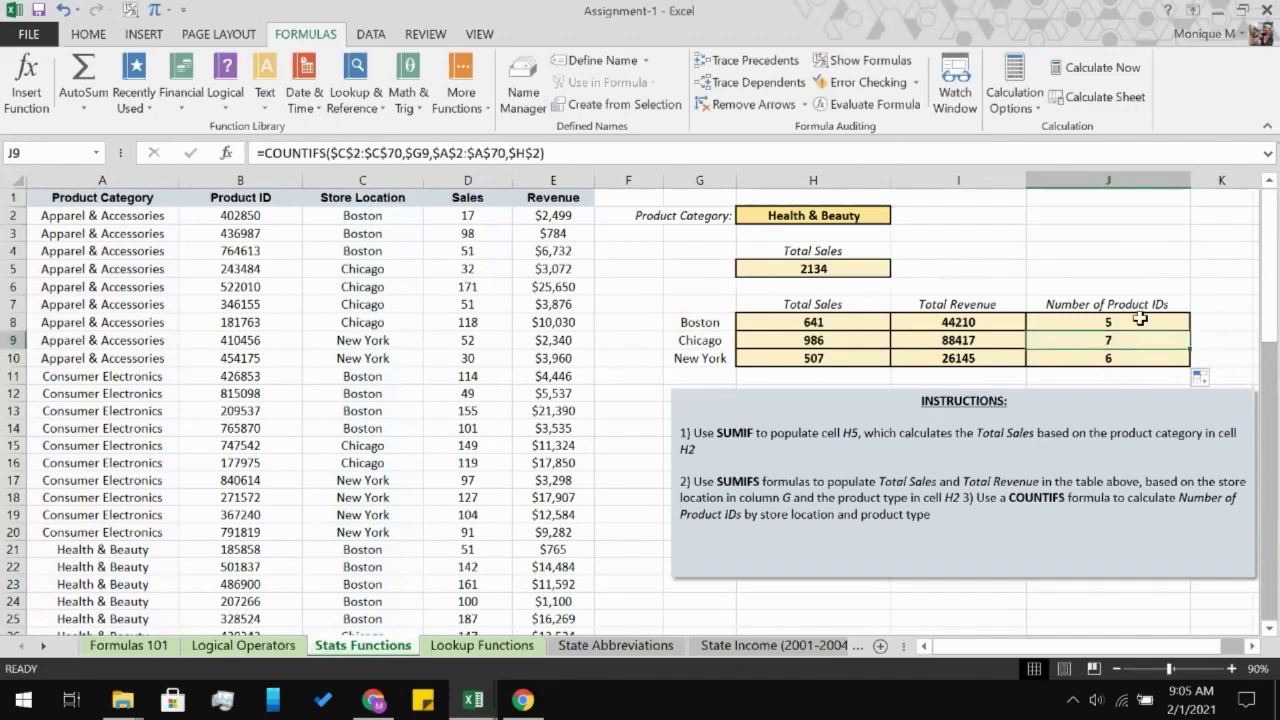
pyautogui.click(1138, 322)
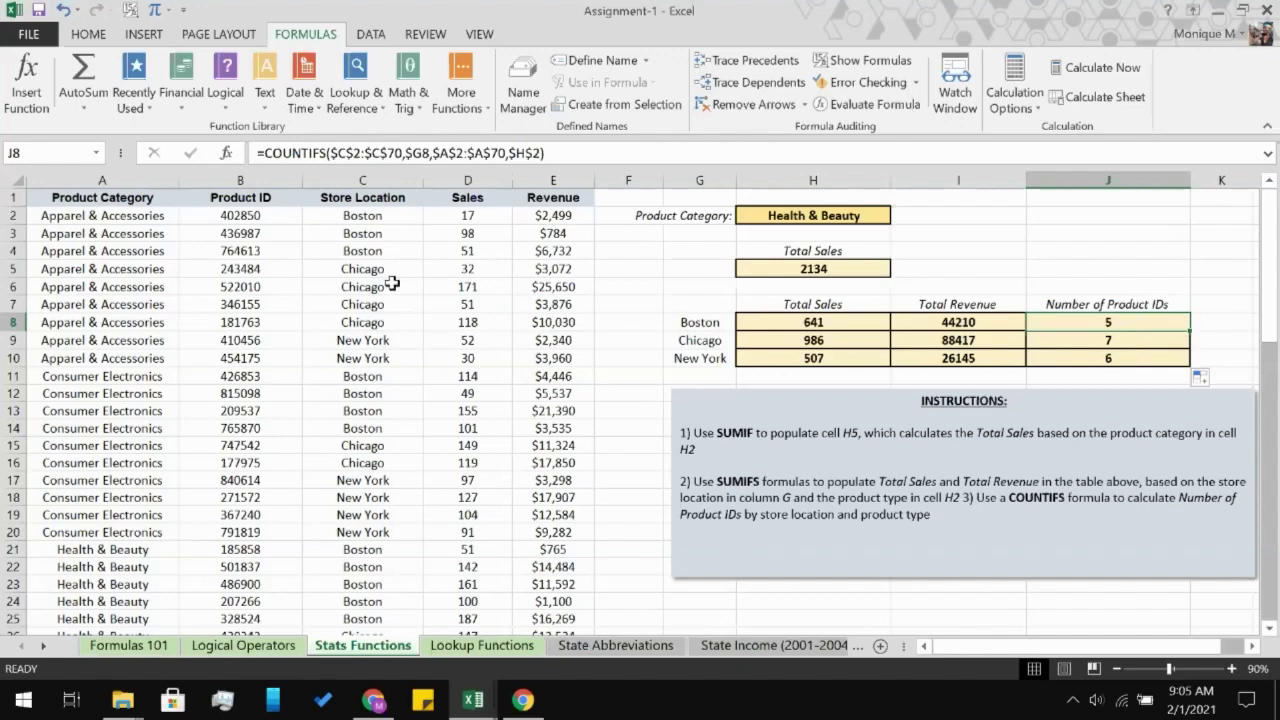
pyautogui.click(258, 176)
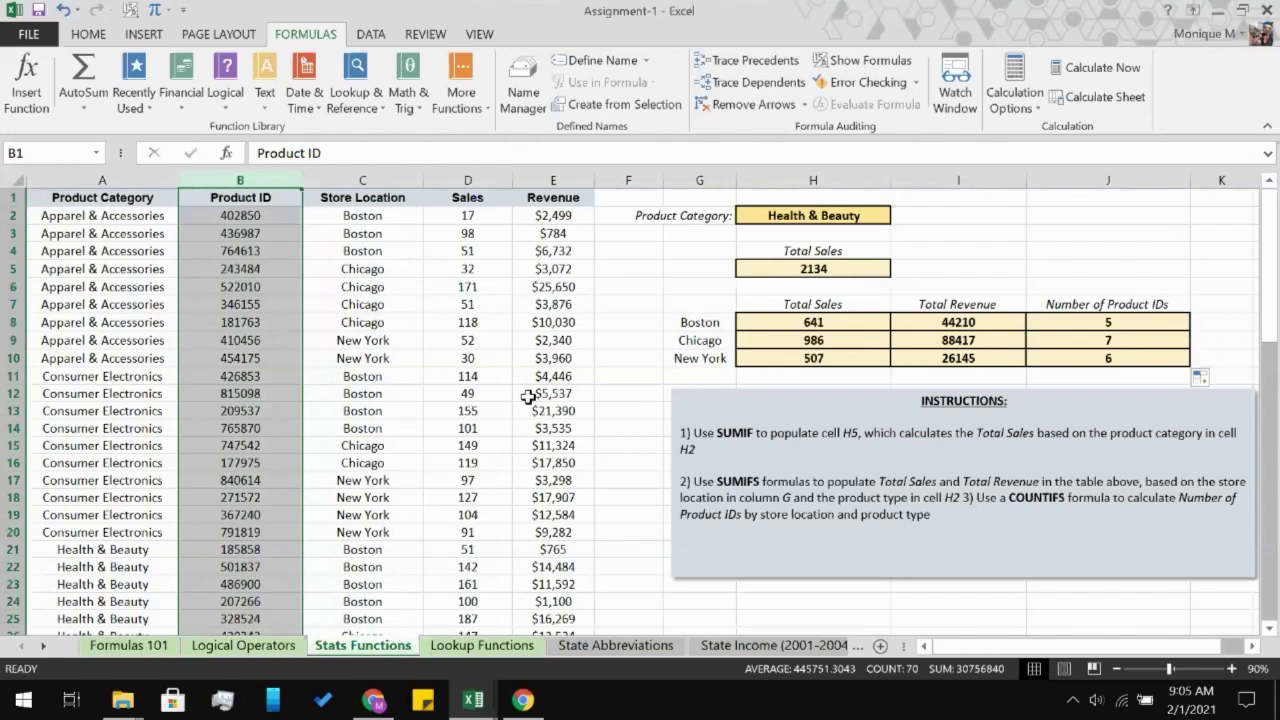
pyautogui.hscroll(2, 780, 362)
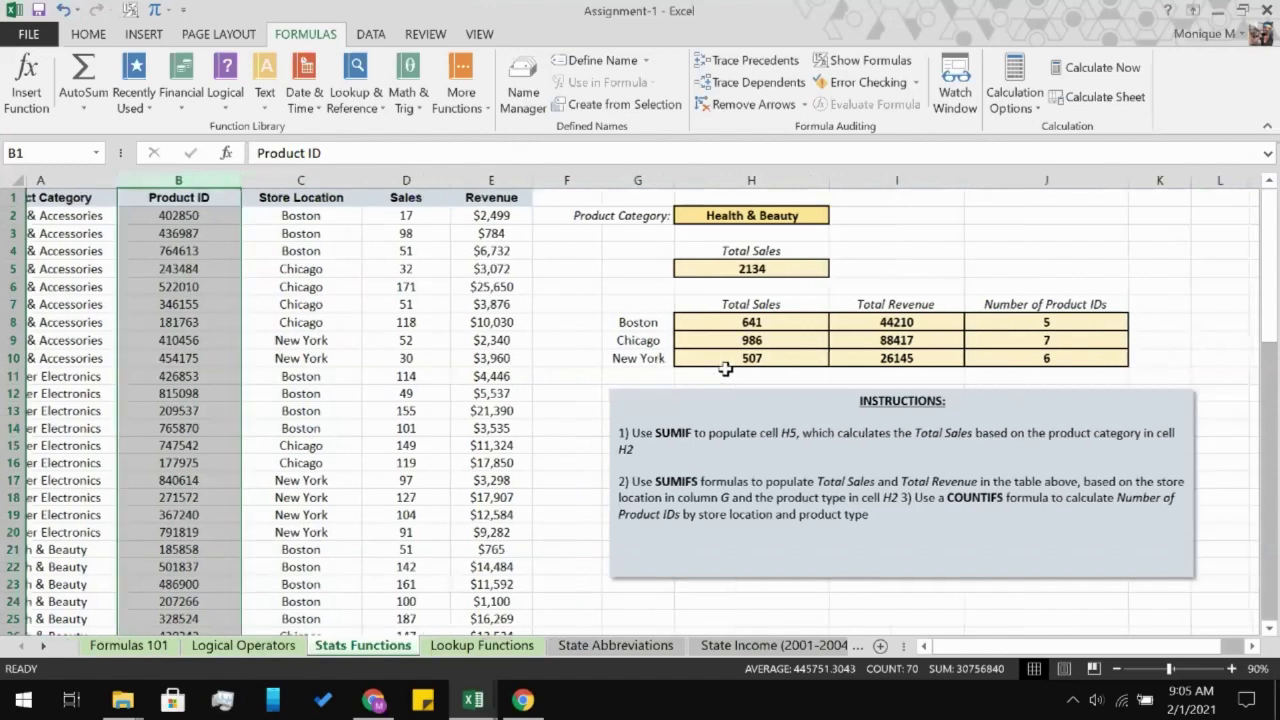
pyautogui.click(1048, 322)
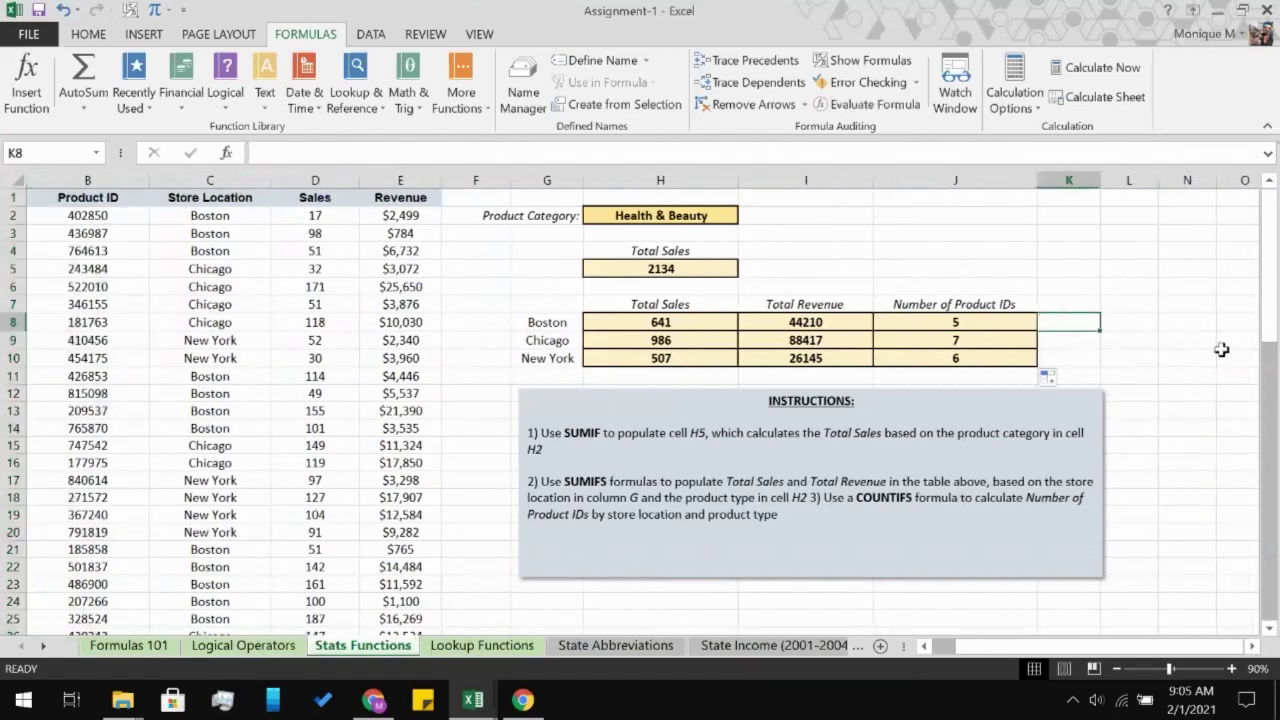
pyautogui.write('=')
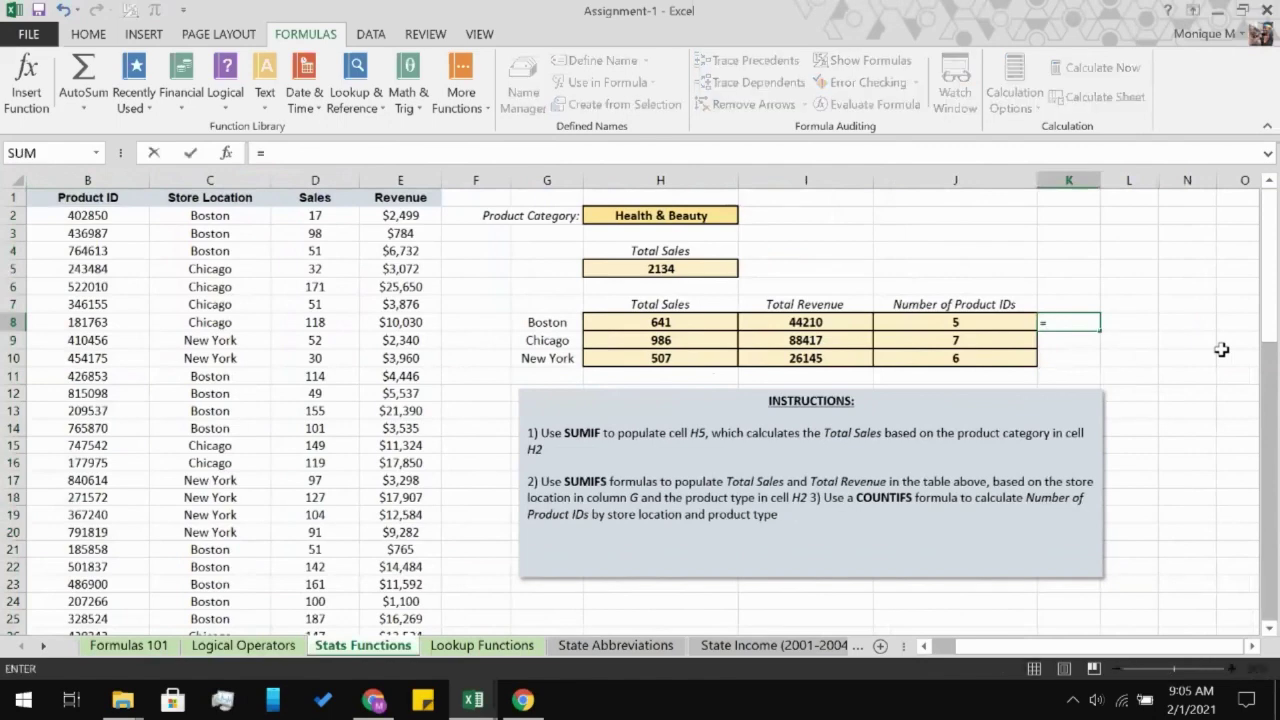
pyautogui.write('a')
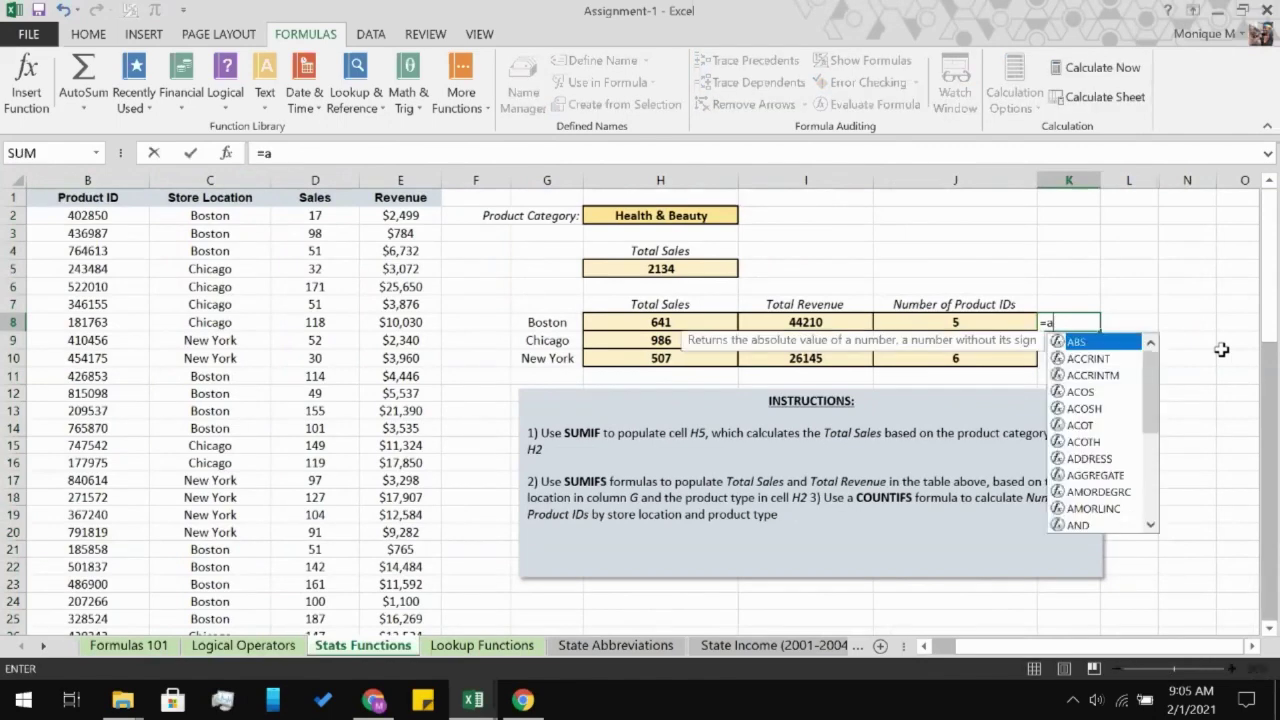
pyautogui.write('v')
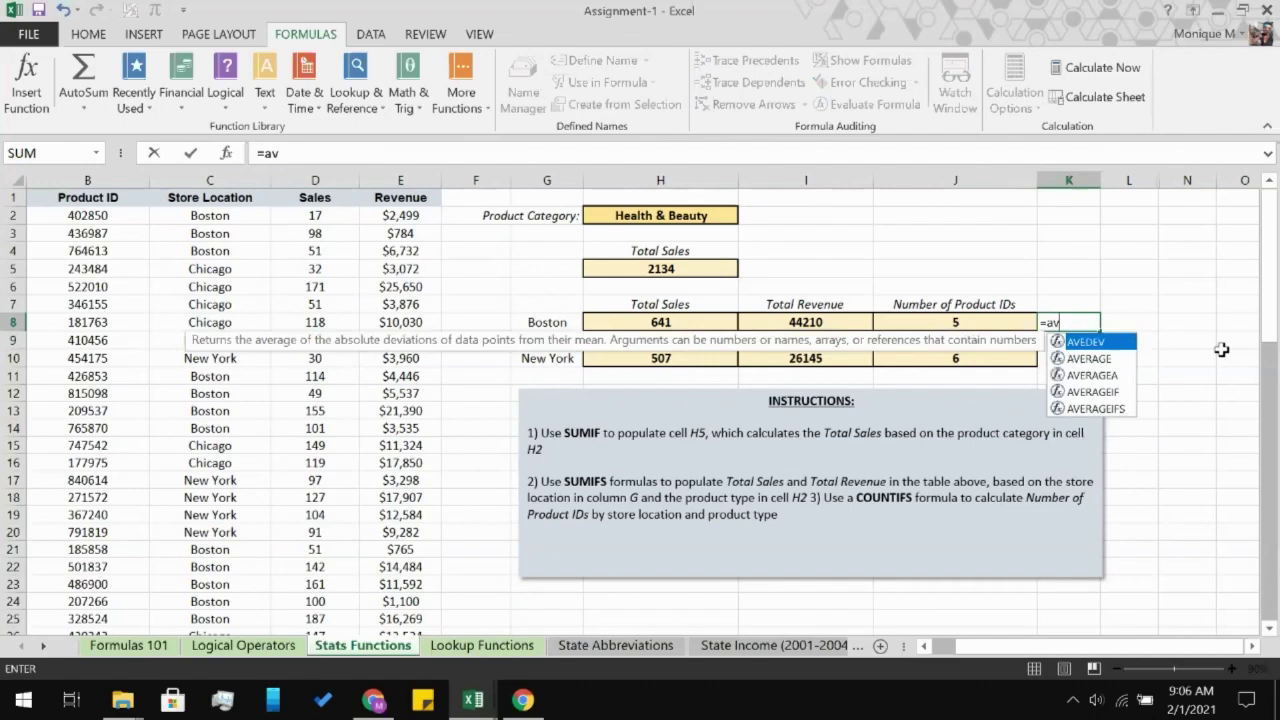
# - Enter the column heading "average of revenue" in cell K7, beside Number of Product IDs
pyautogui.click(1082, 304)
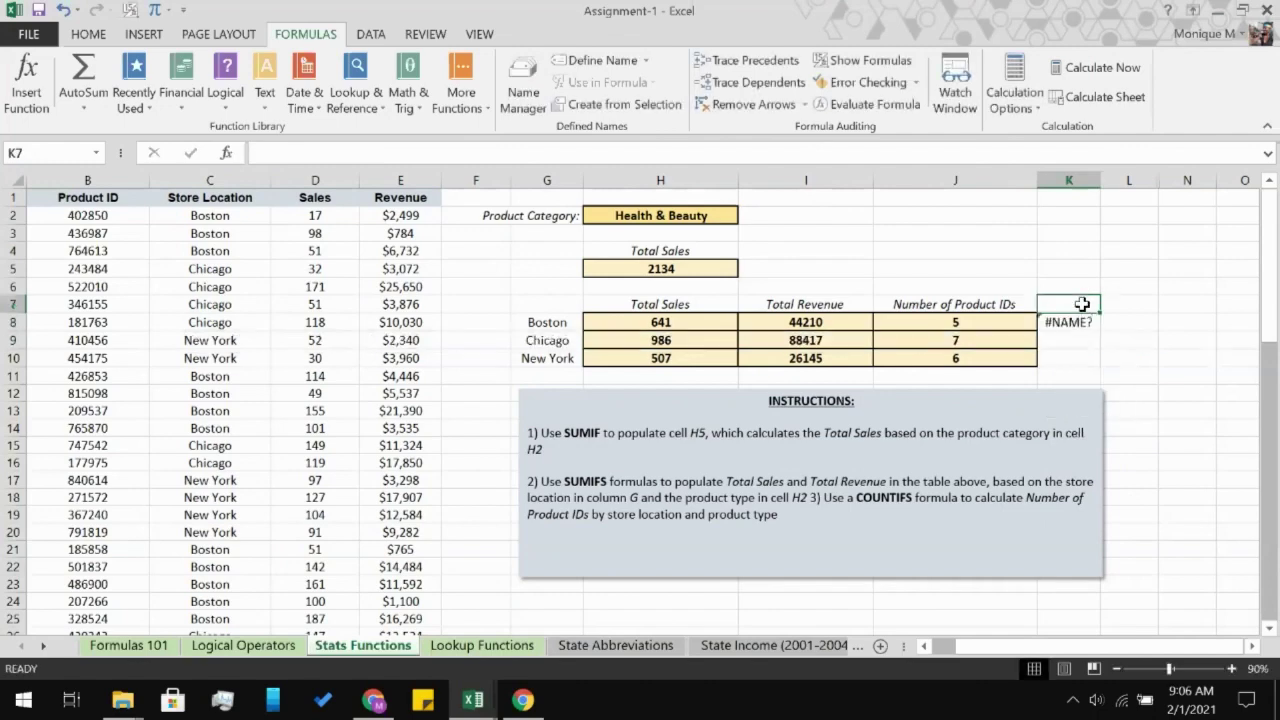
pyautogui.write('=av')
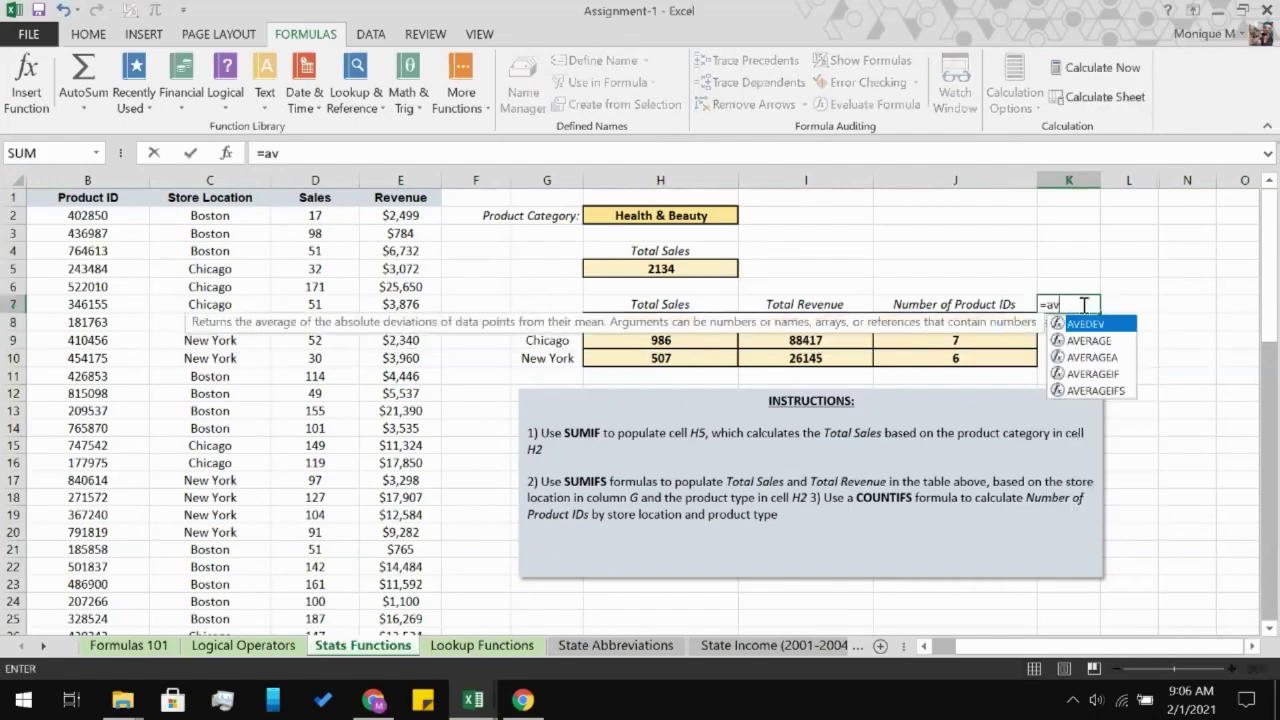
pyautogui.press('BackSpace')
pyautogui.press('BackSpace')
pyautogui.press('BackSpace')
pyautogui.write('aver')
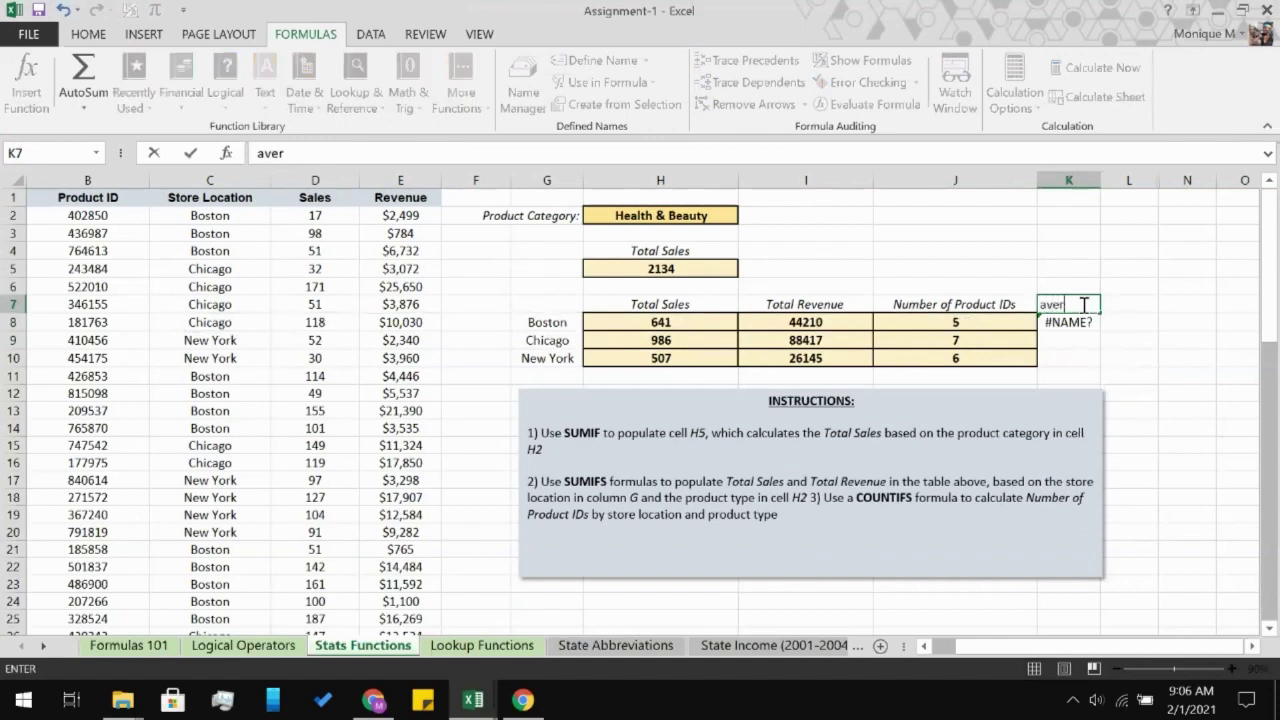
pyautogui.write('age of revenue')
pyautogui.press('Return')
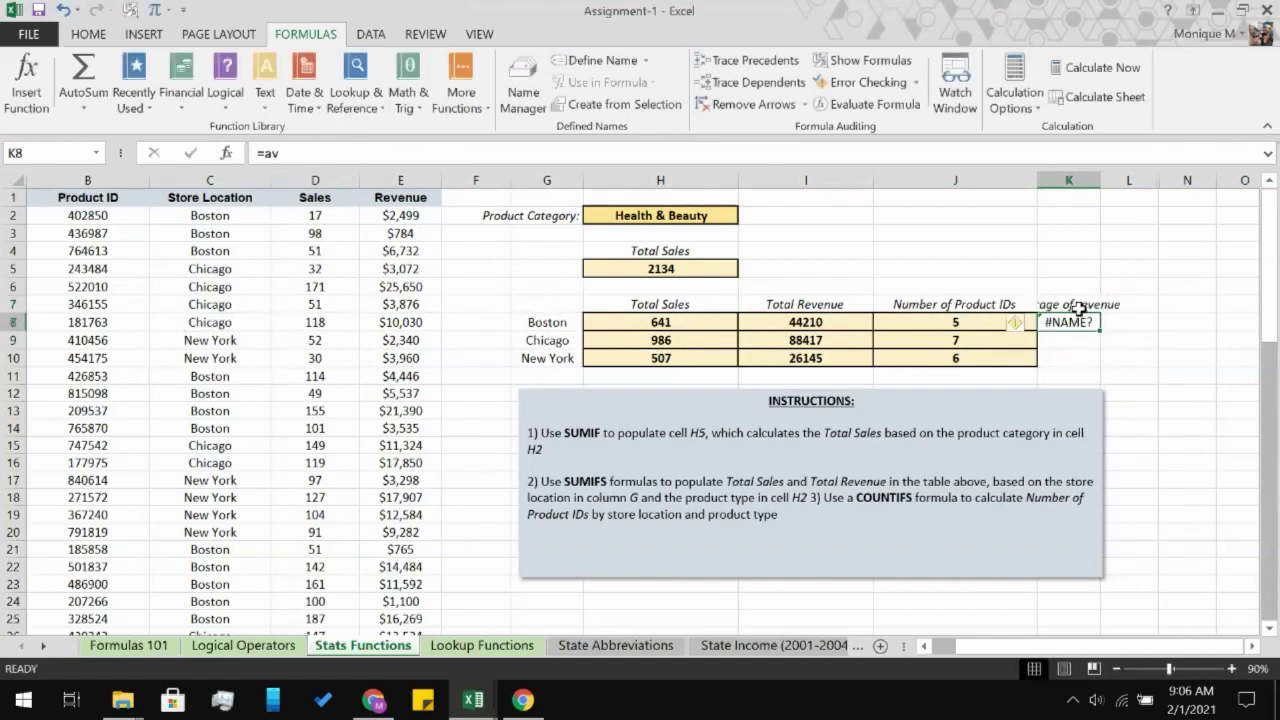
# - Start an AVERAGEIFS formula in K8 with the Revenue data E2:E70 as the average range
pyautogui.write('=')
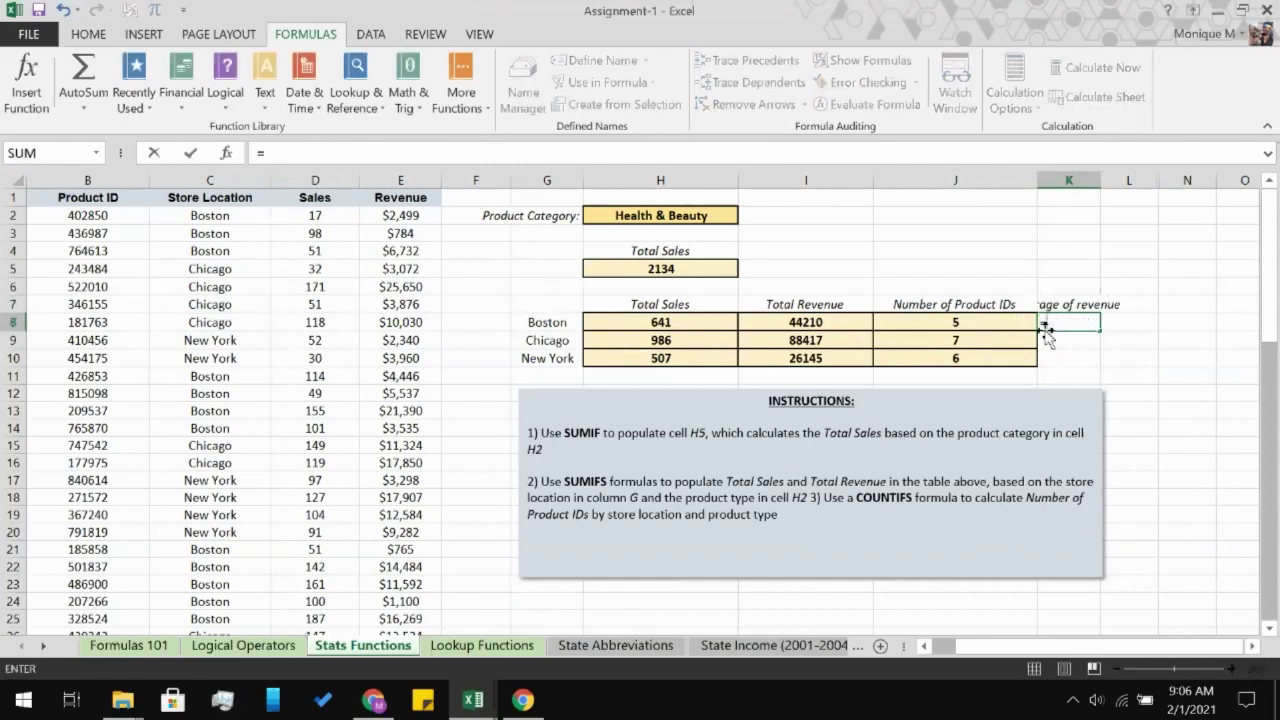
pyautogui.write('ave')
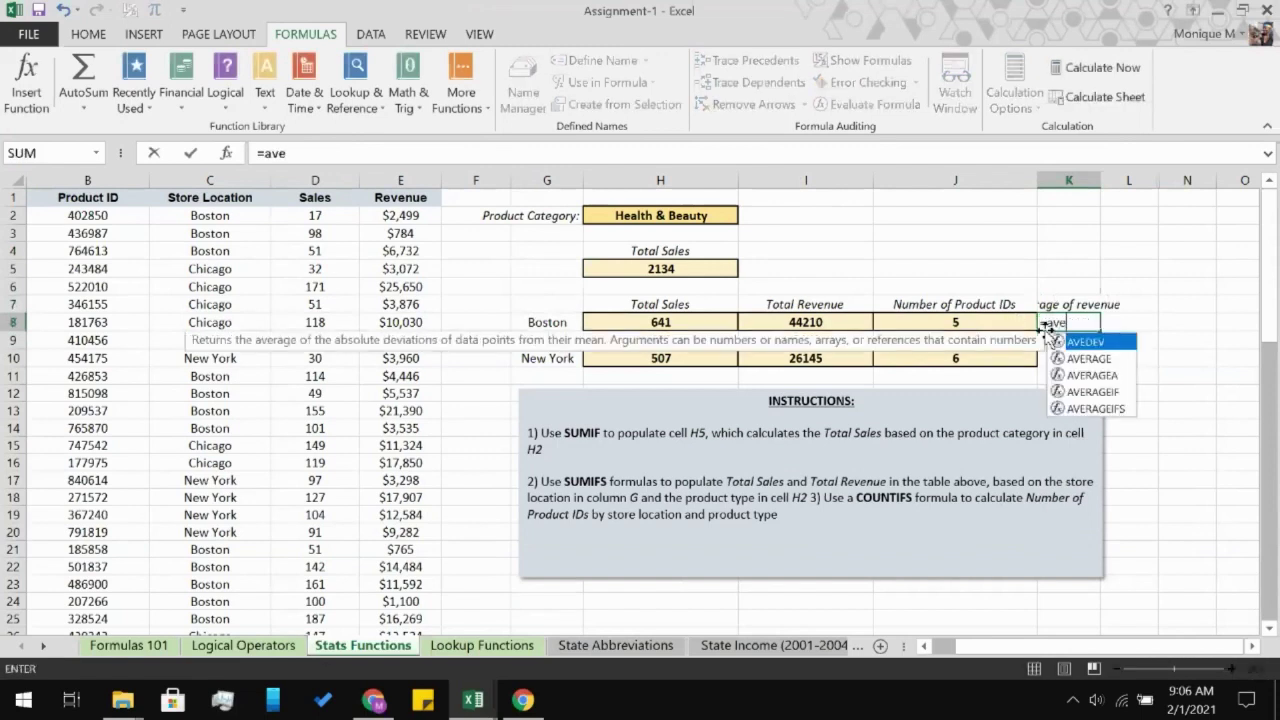
pyautogui.click(1072, 409)
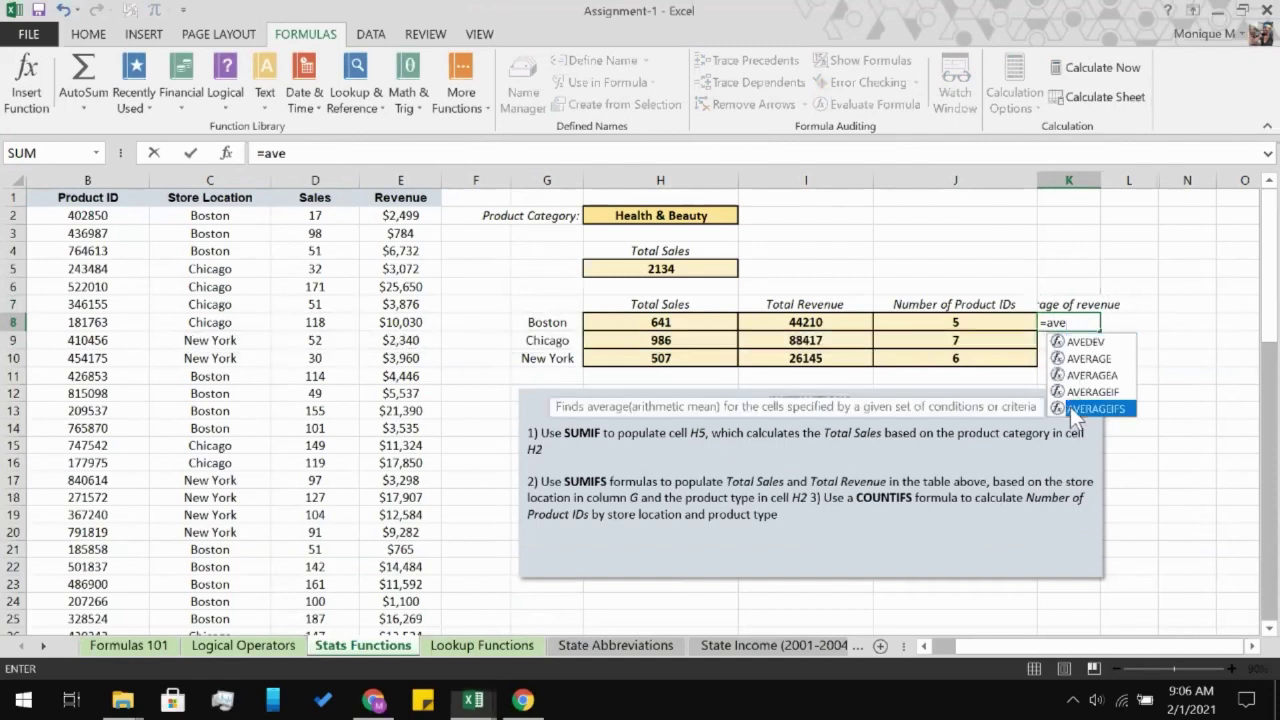
pyautogui.doubleClick(1070, 407)
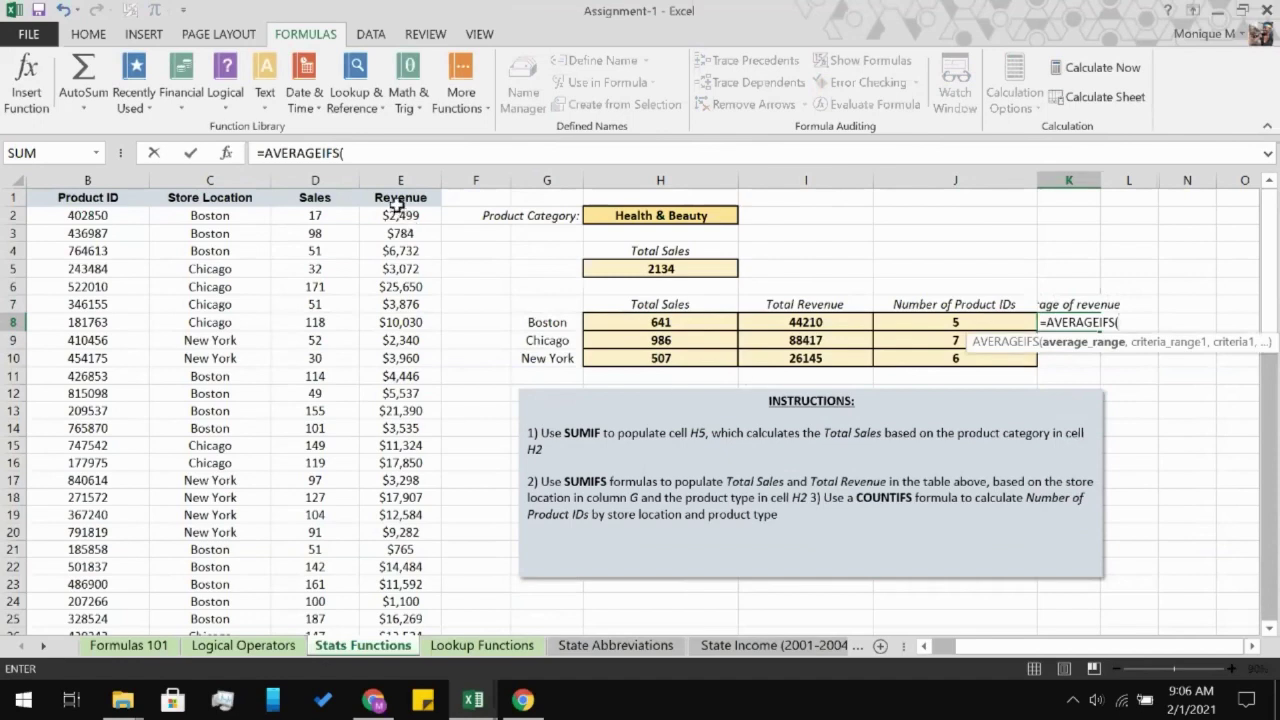
pyautogui.click(399, 214)
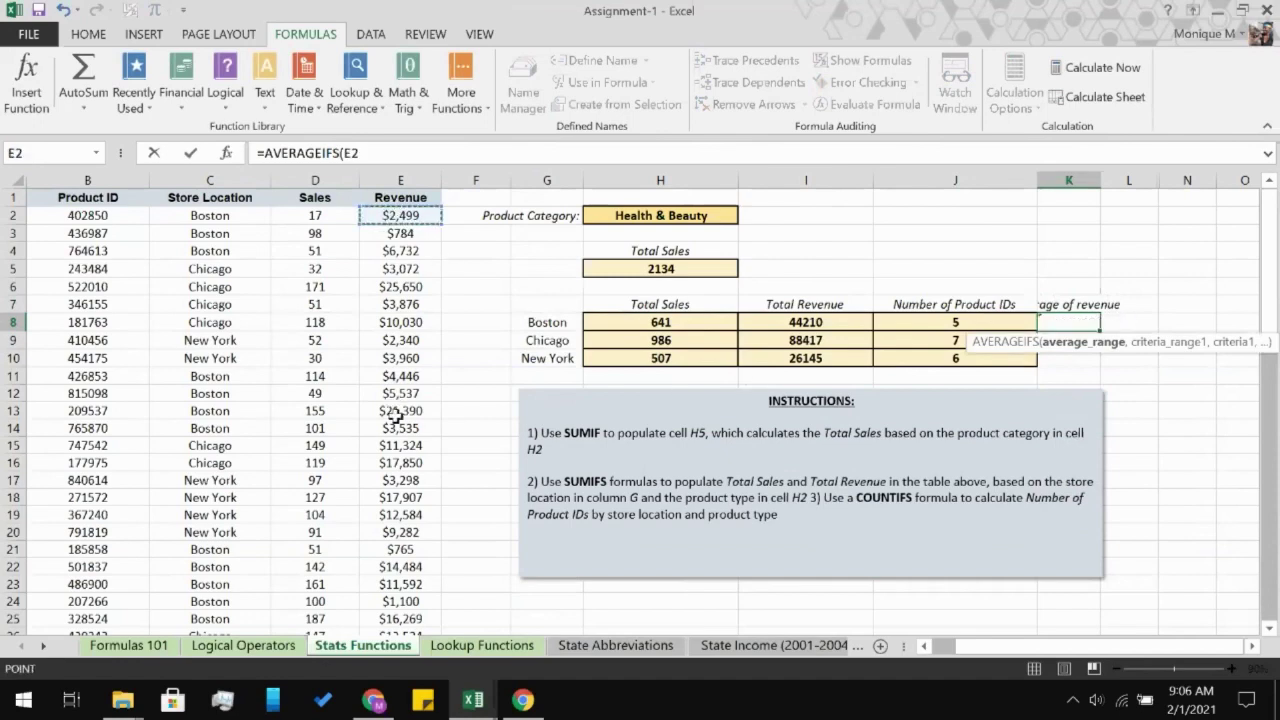
pyautogui.scroll(-17, 396, 416)
pyautogui.scroll(6, 396, 416)
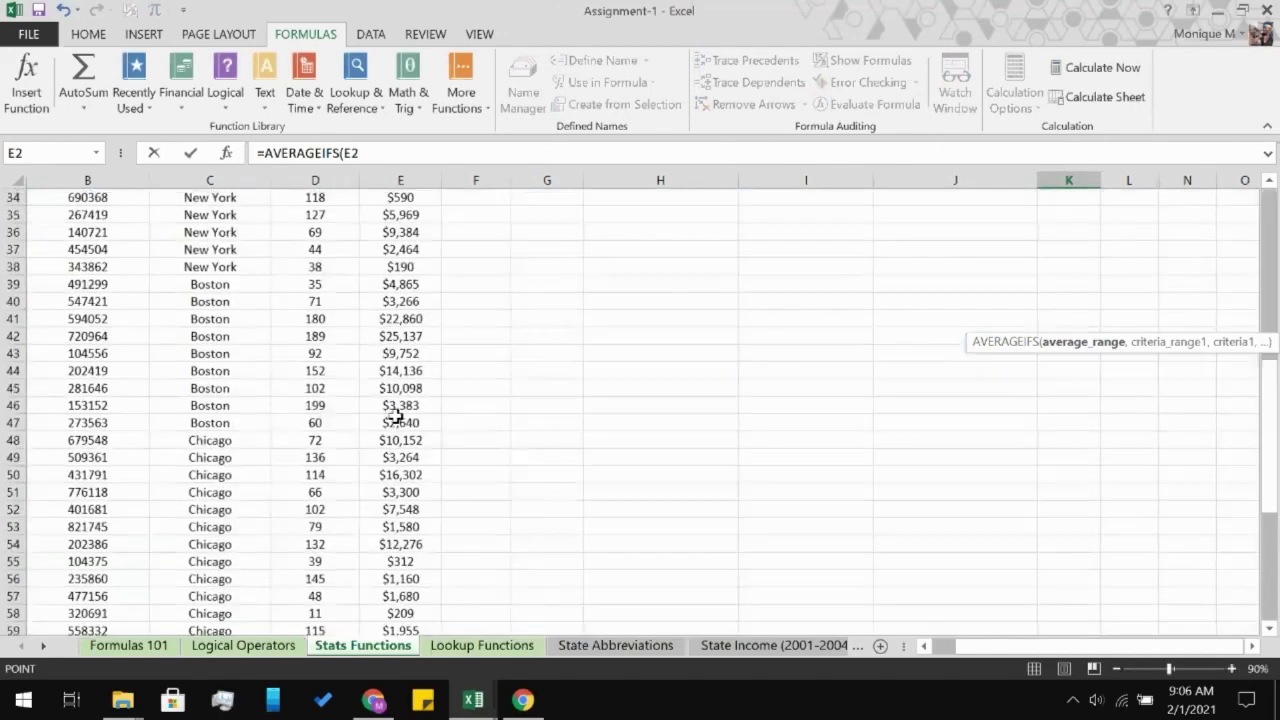
pyautogui.scroll(-2, 396, 416)
pyautogui.scroll(-1, 396, 416)
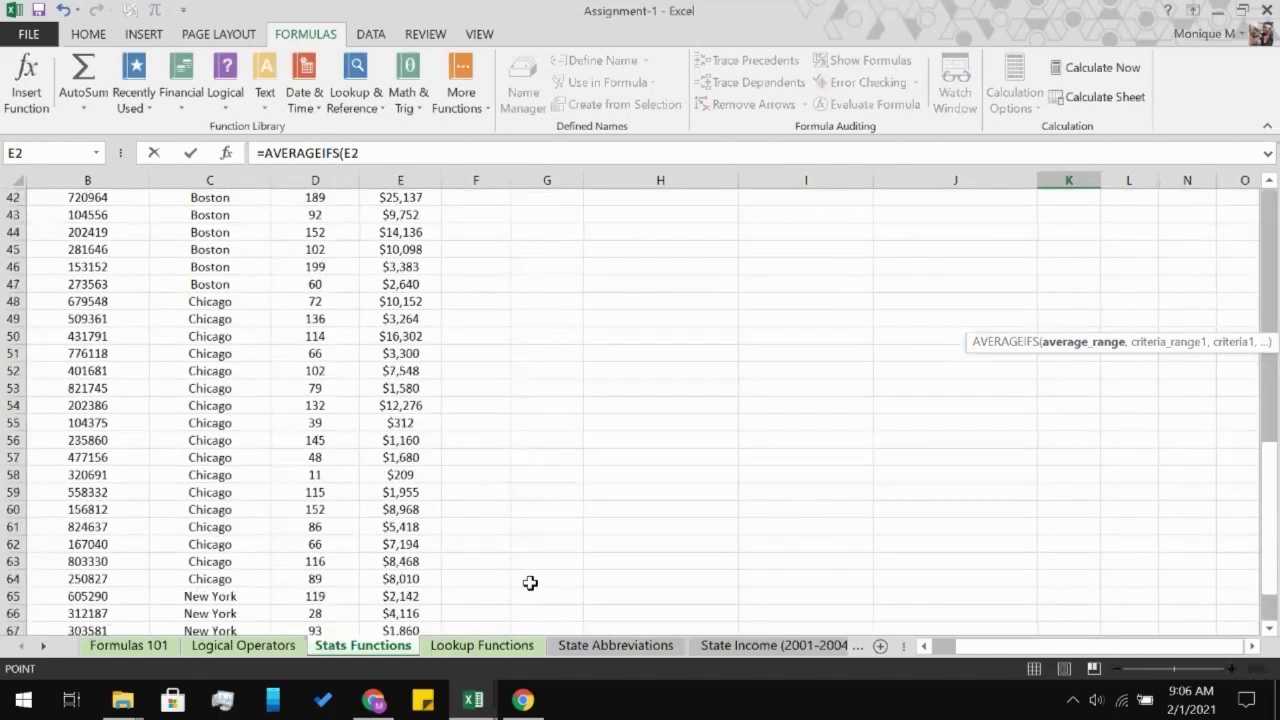
pyautogui.scroll(-5, 530, 583)
pyautogui.keyDown('shift'); pyautogui.click(405, 403); pyautogui.keyUp('shift')
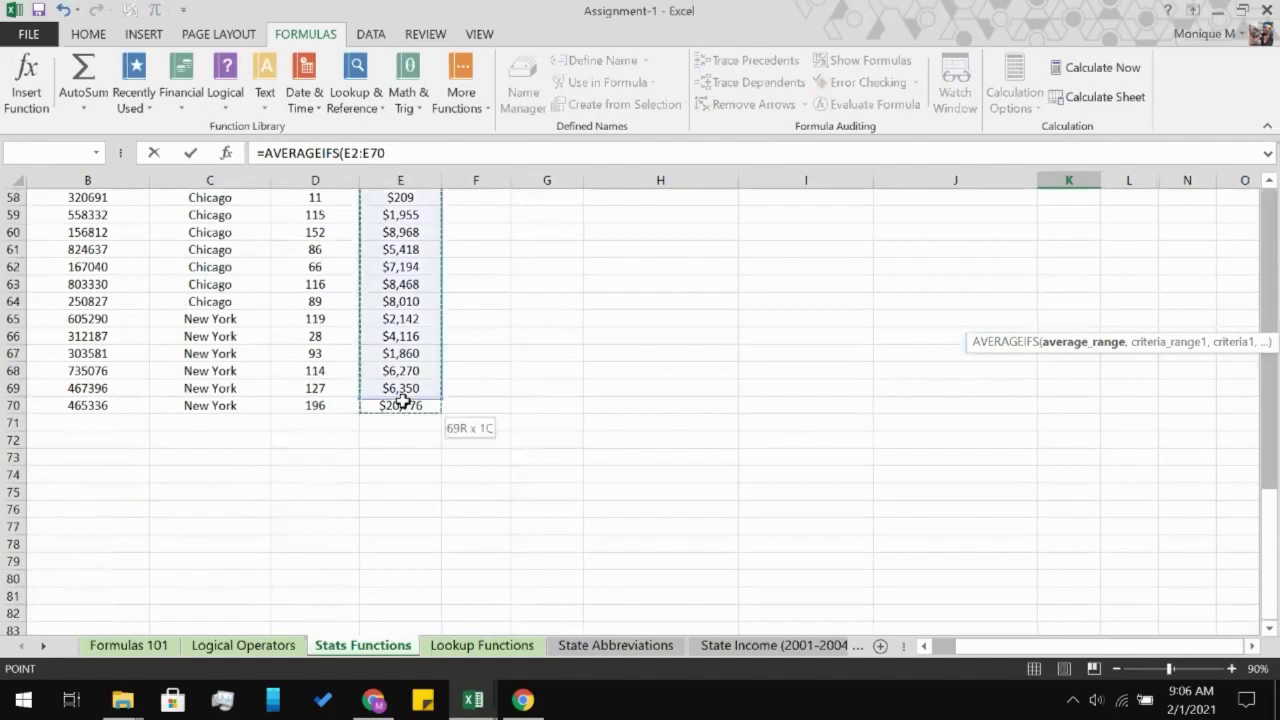
pyautogui.scroll(19, 731, 309)
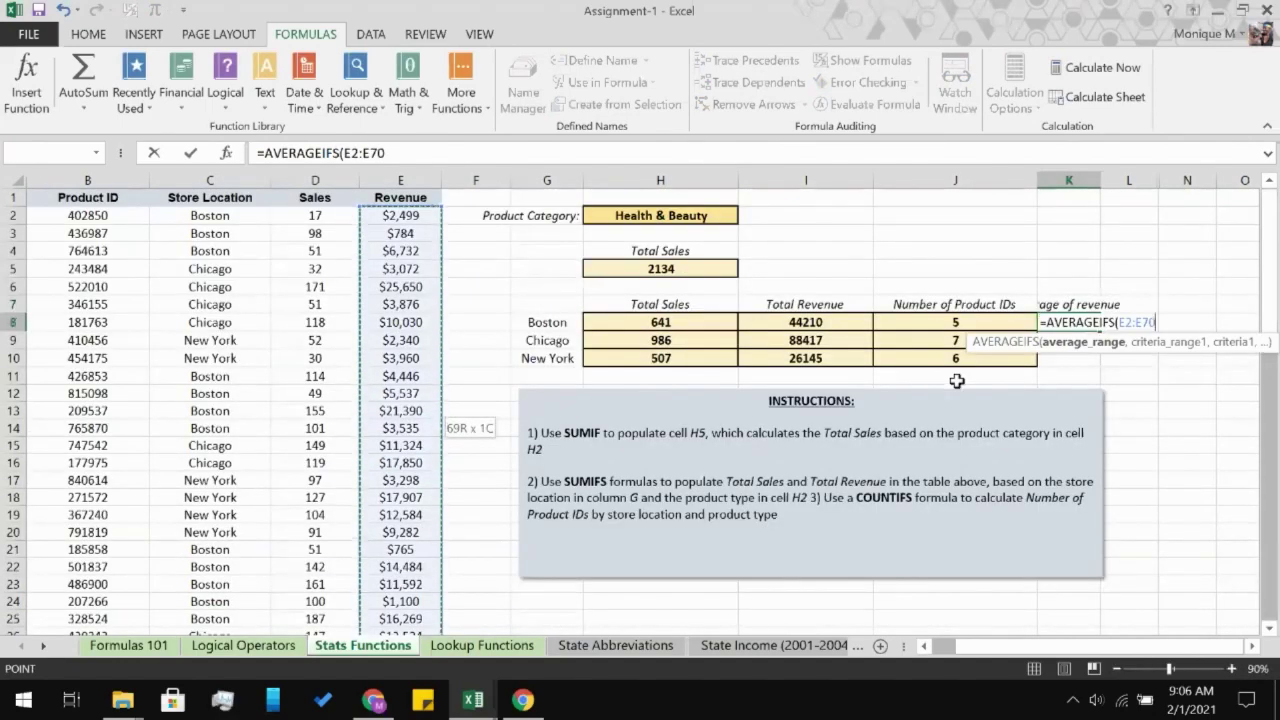
pyautogui.write(',')
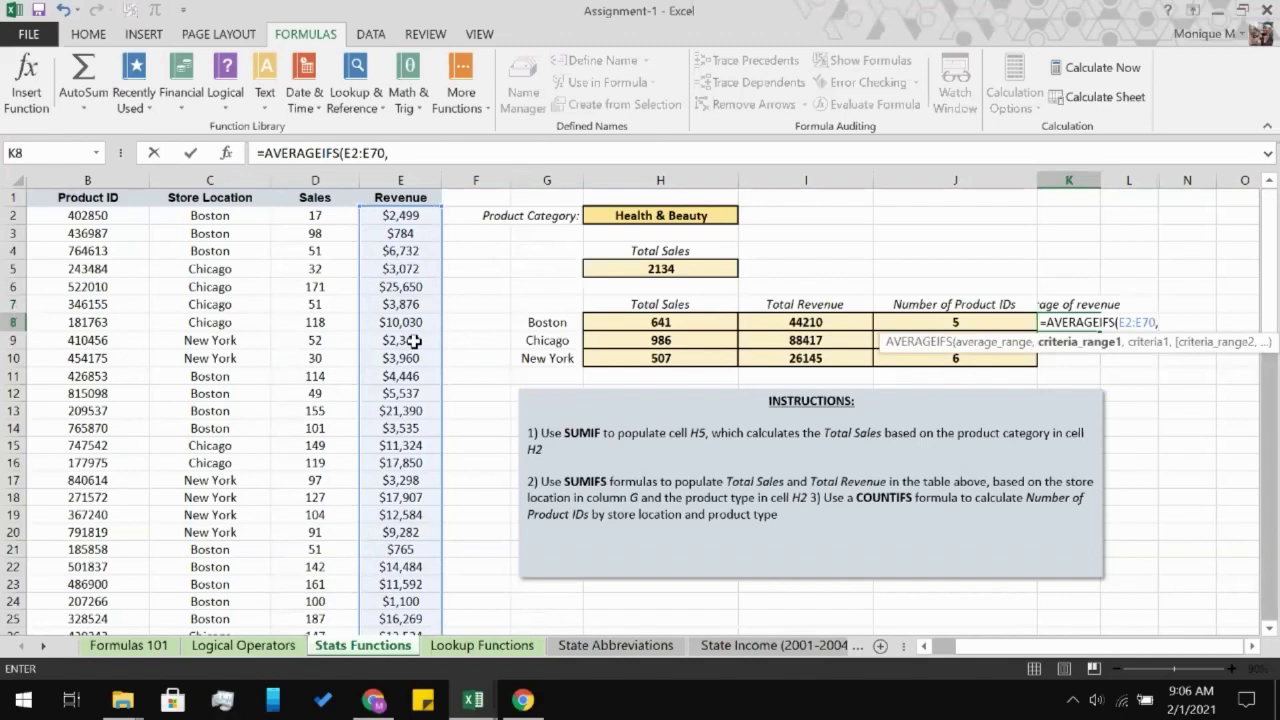
# - Add the Store Location data $C$2:$C$70 as the first criteria range in K8's formula, with G8 as its criterion
pyautogui.hscroll(-1, 414, 341)
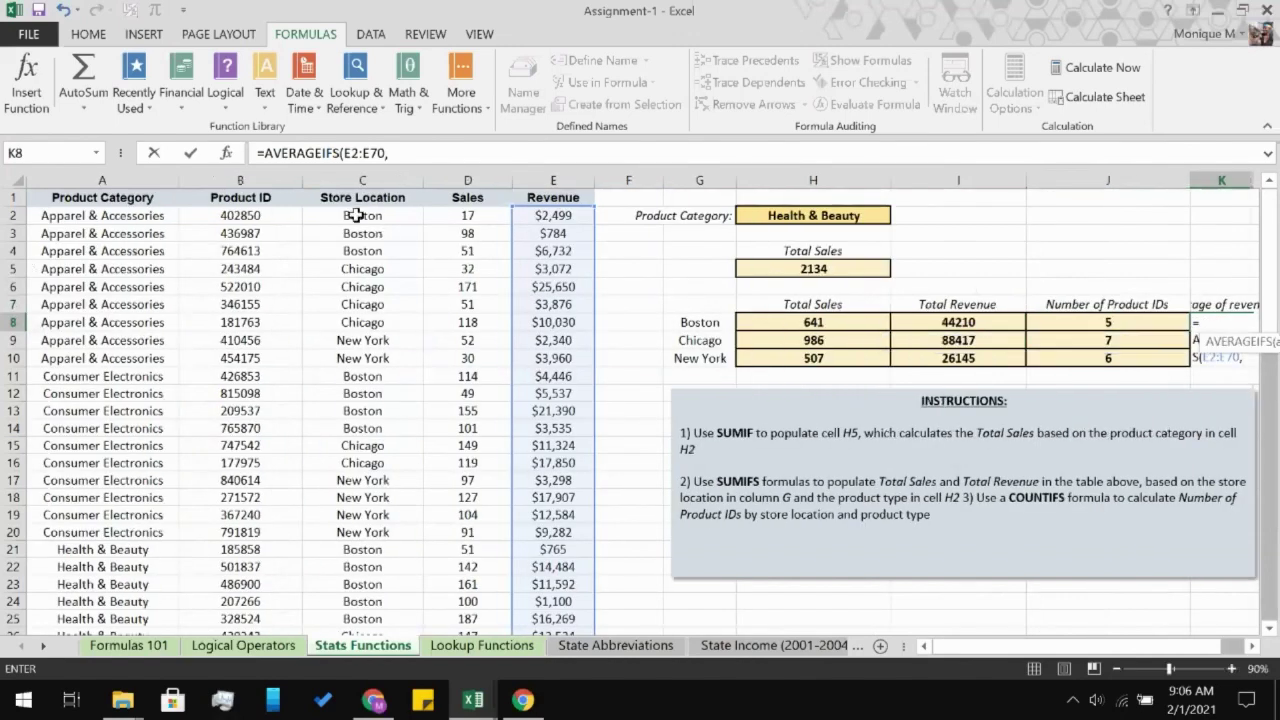
pyautogui.click(357, 215)
pyautogui.scroll(-7, 337, 385)
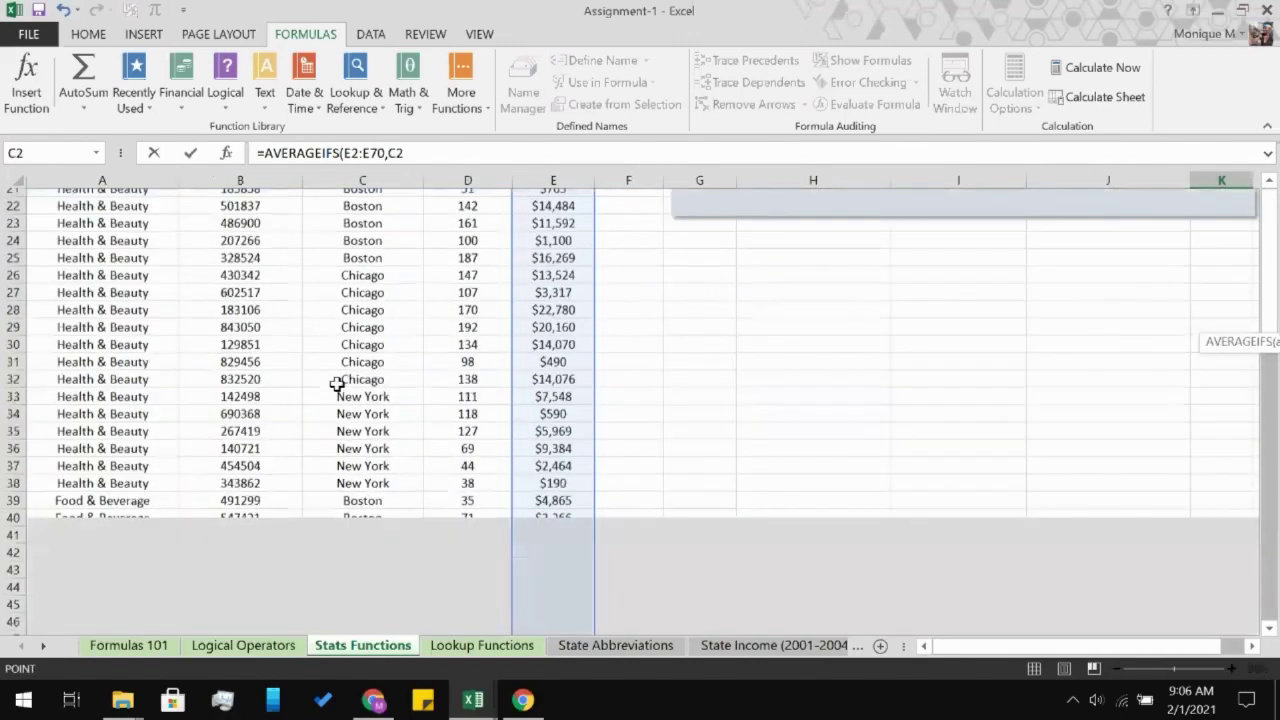
pyautogui.scroll(-13, 337, 385)
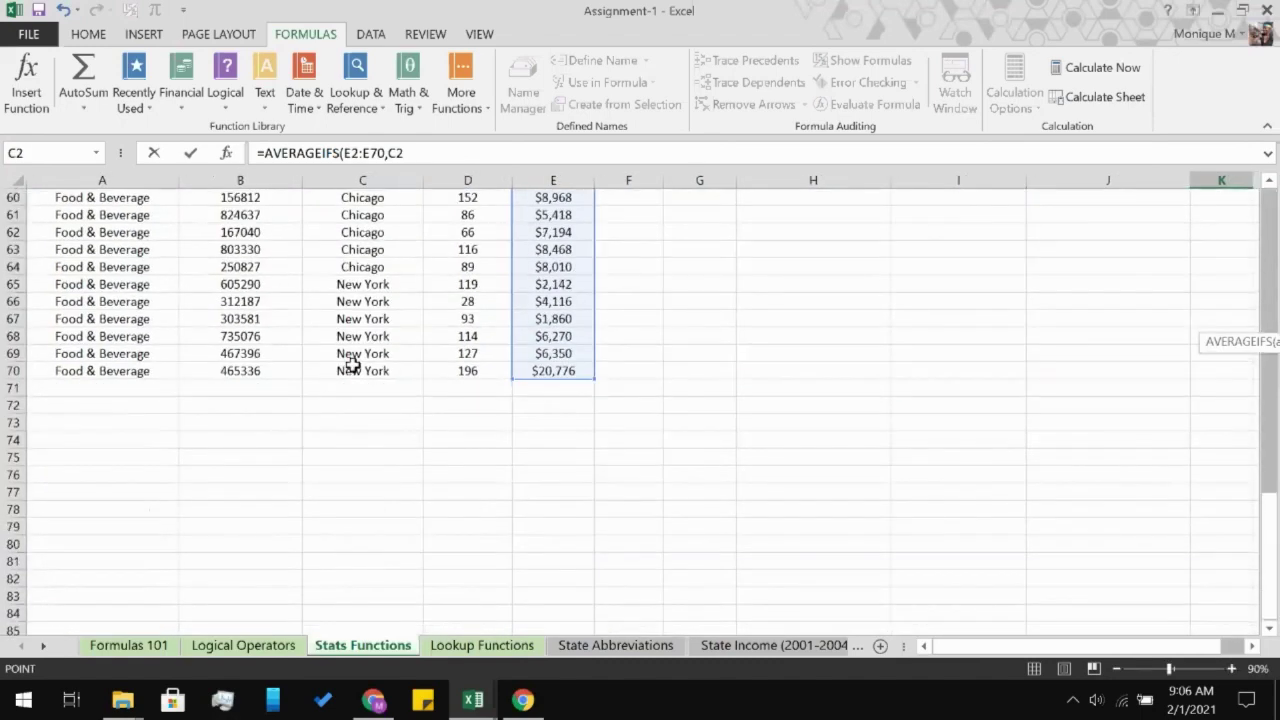
pyautogui.keyDown('shift'); pyautogui.click(352, 366); pyautogui.keyUp('shift')
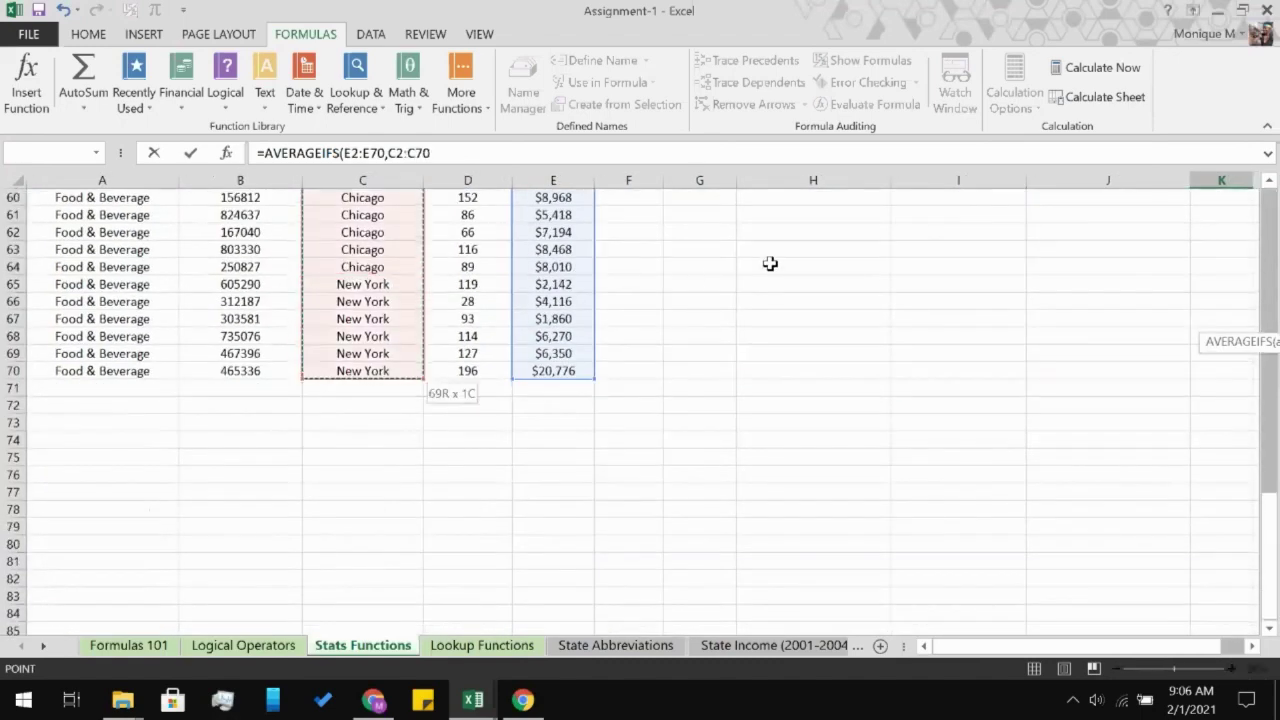
pyautogui.scroll(8, 770, 263)
pyautogui.scroll(11, 770, 263)
pyautogui.press('F4')
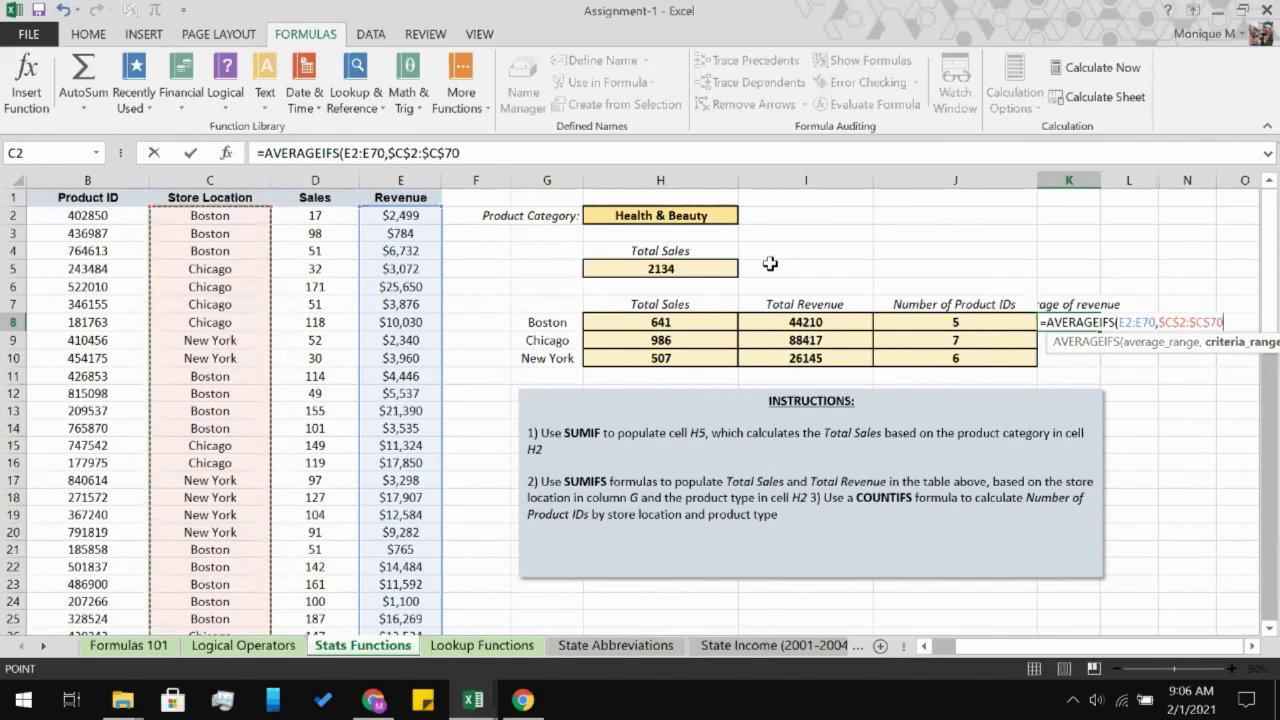
pyautogui.write(',')
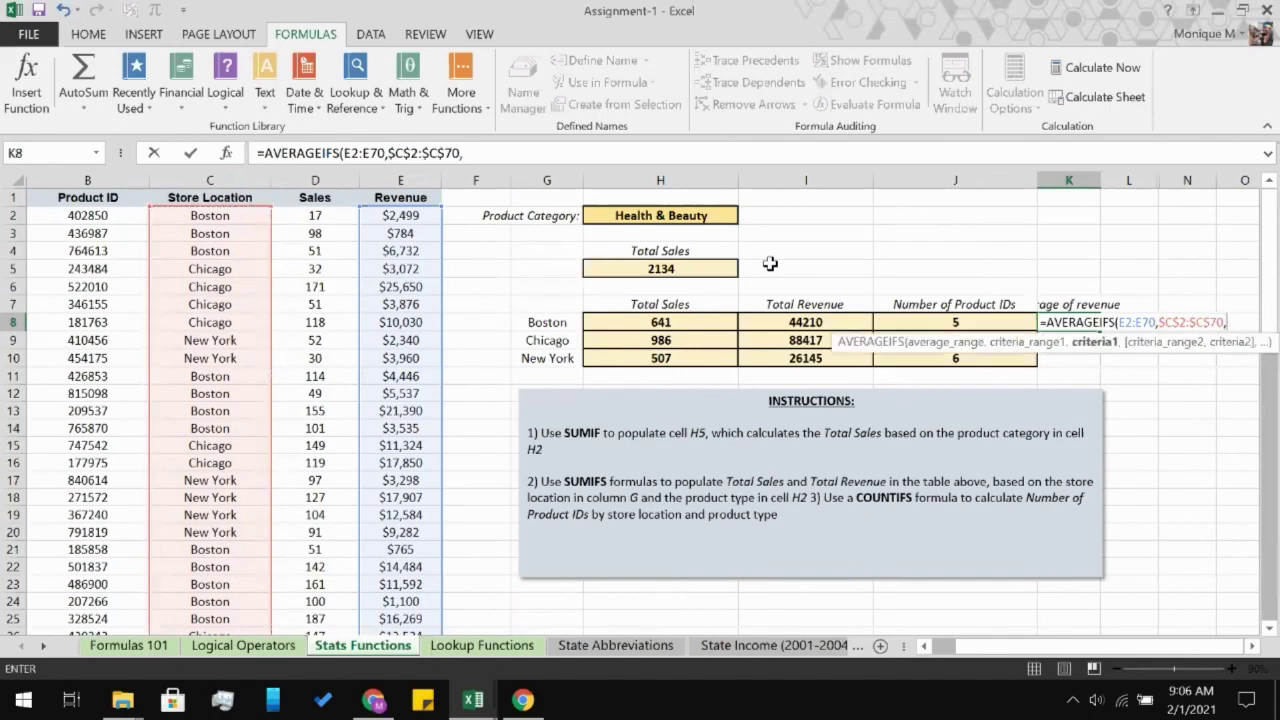
pyautogui.click(522, 322)
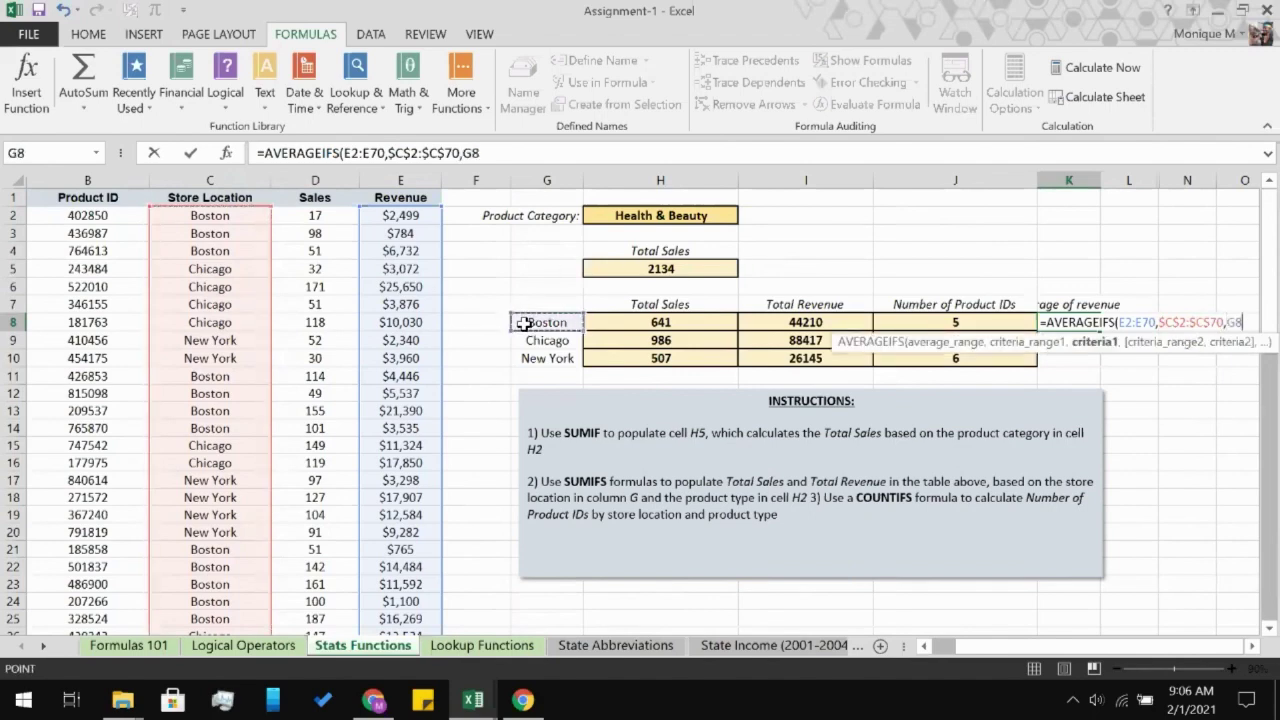
pyautogui.write(',')
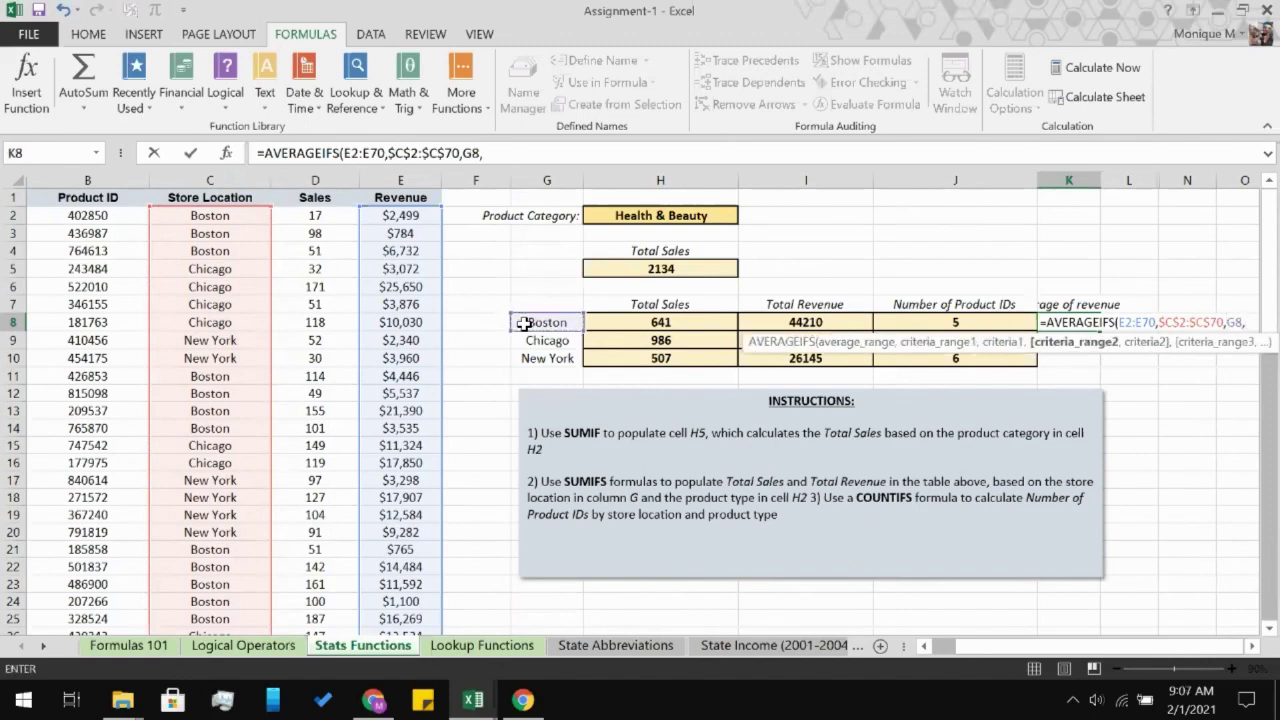
# - Add the Product Category data $A$2:$A$70 as the second criteria range in K8's formula, with $H$2 as its criterion
pyautogui.hscroll(-2, 135, 308)
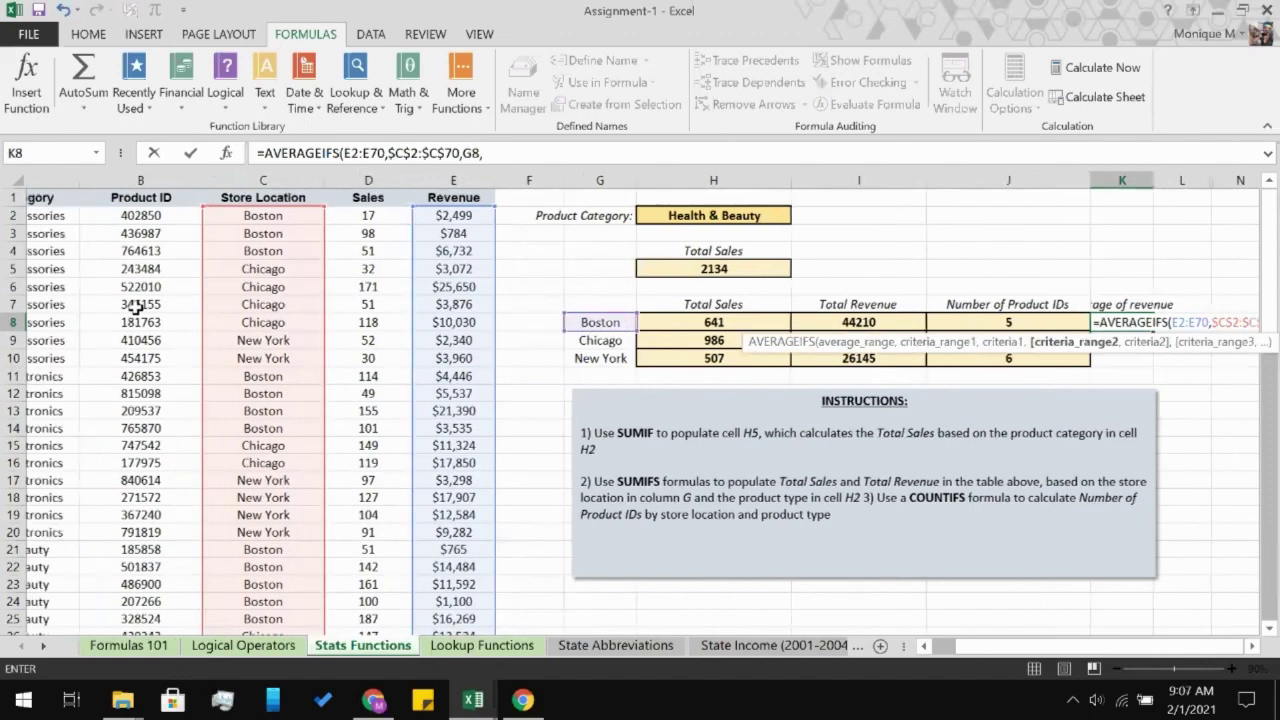
pyautogui.click(107, 214)
pyautogui.scroll(-18, 95, 376)
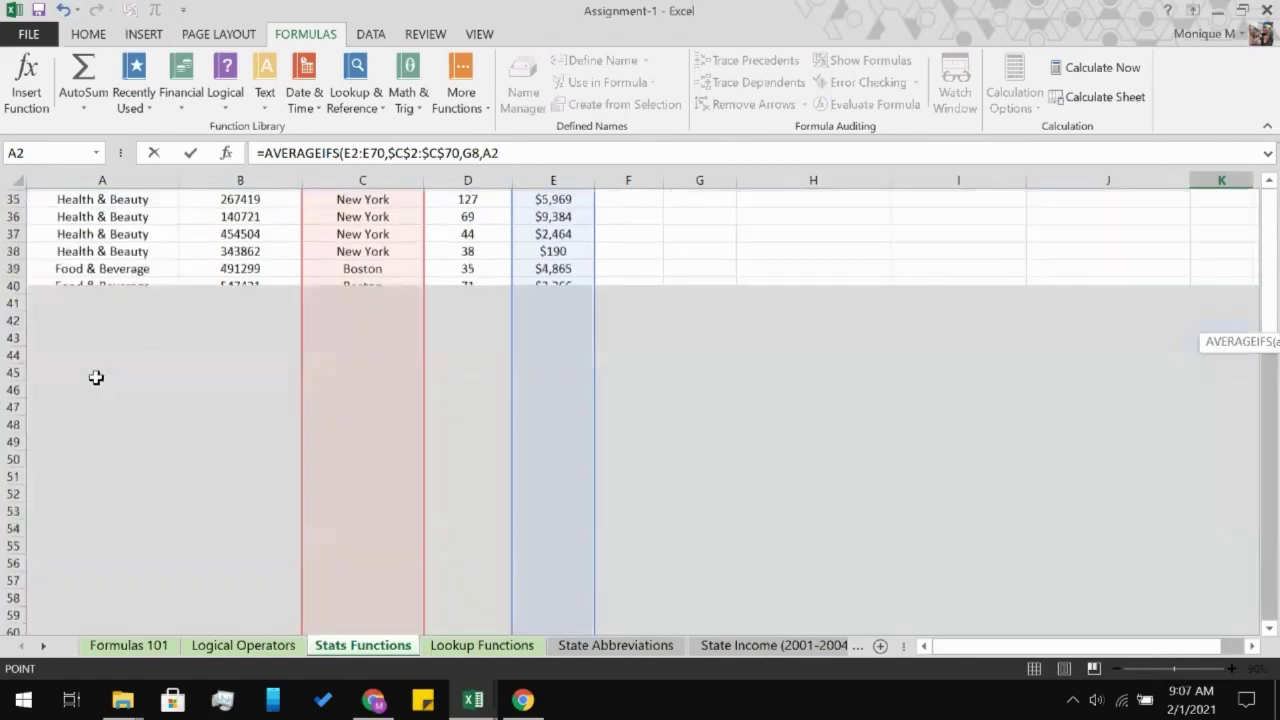
pyautogui.keyDown('shift'); pyautogui.click(97, 459); pyautogui.keyUp('shift')
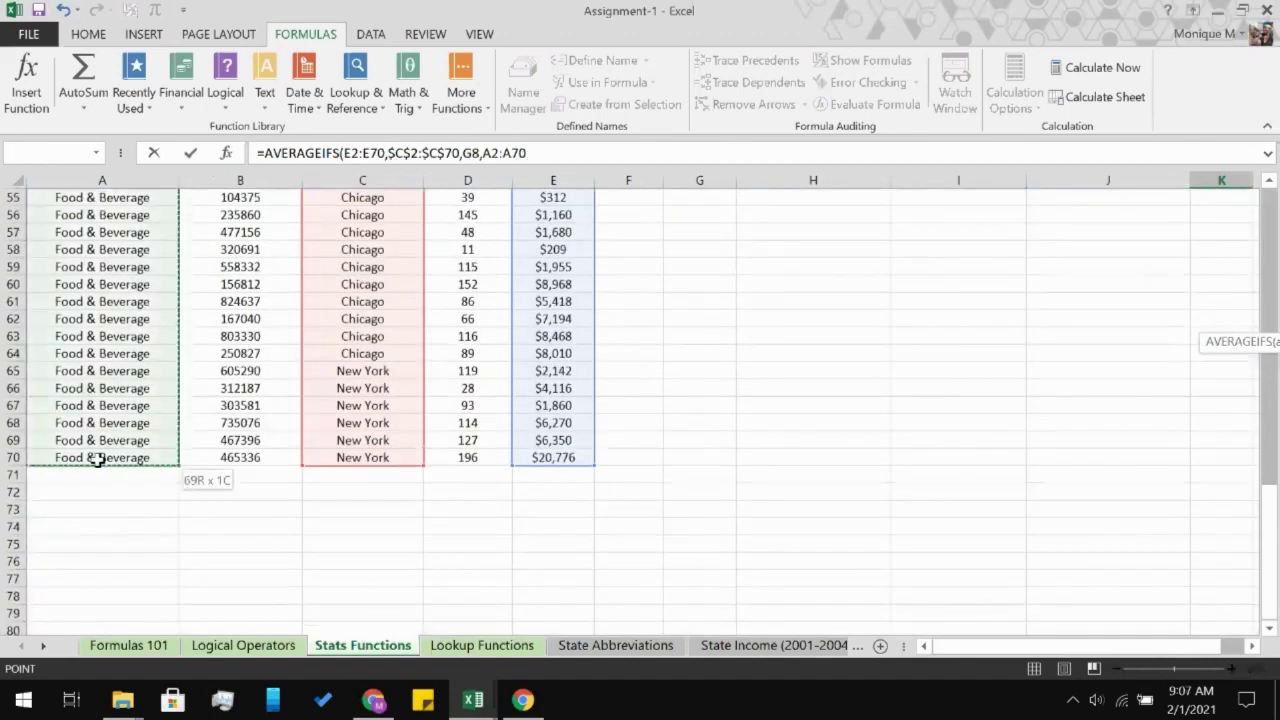
pyautogui.press('F4')
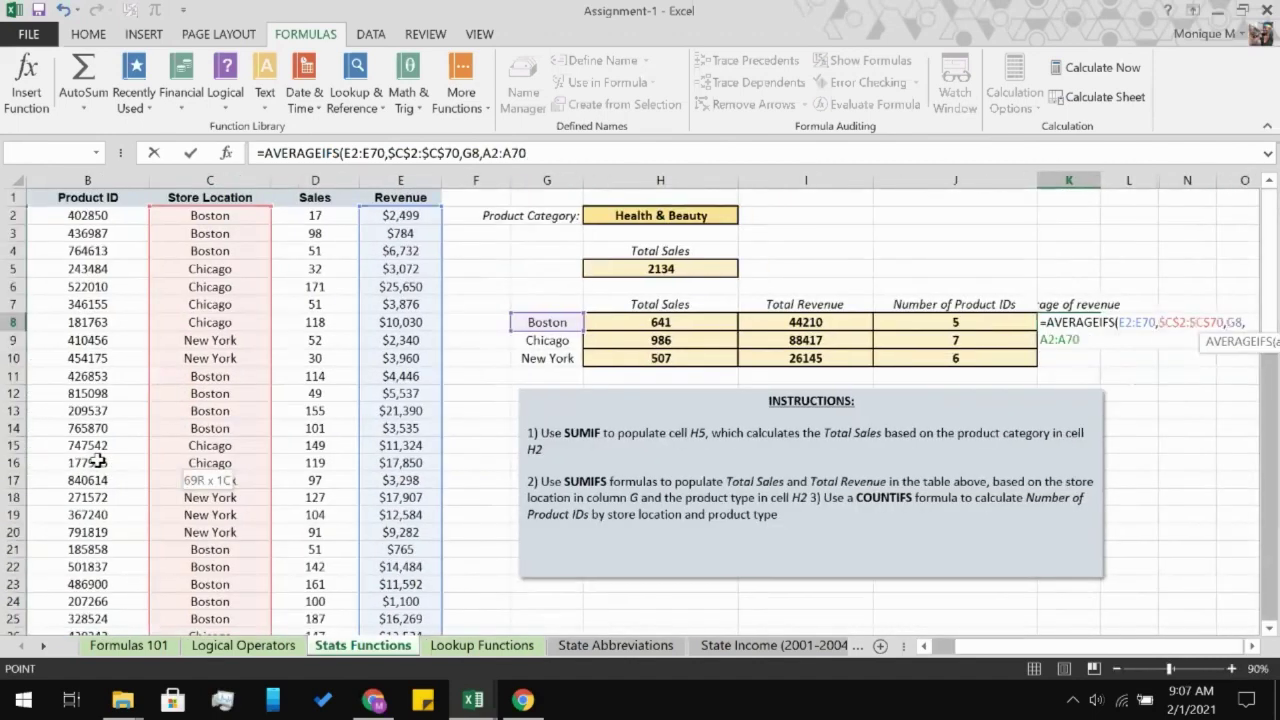
pyautogui.press('F4')
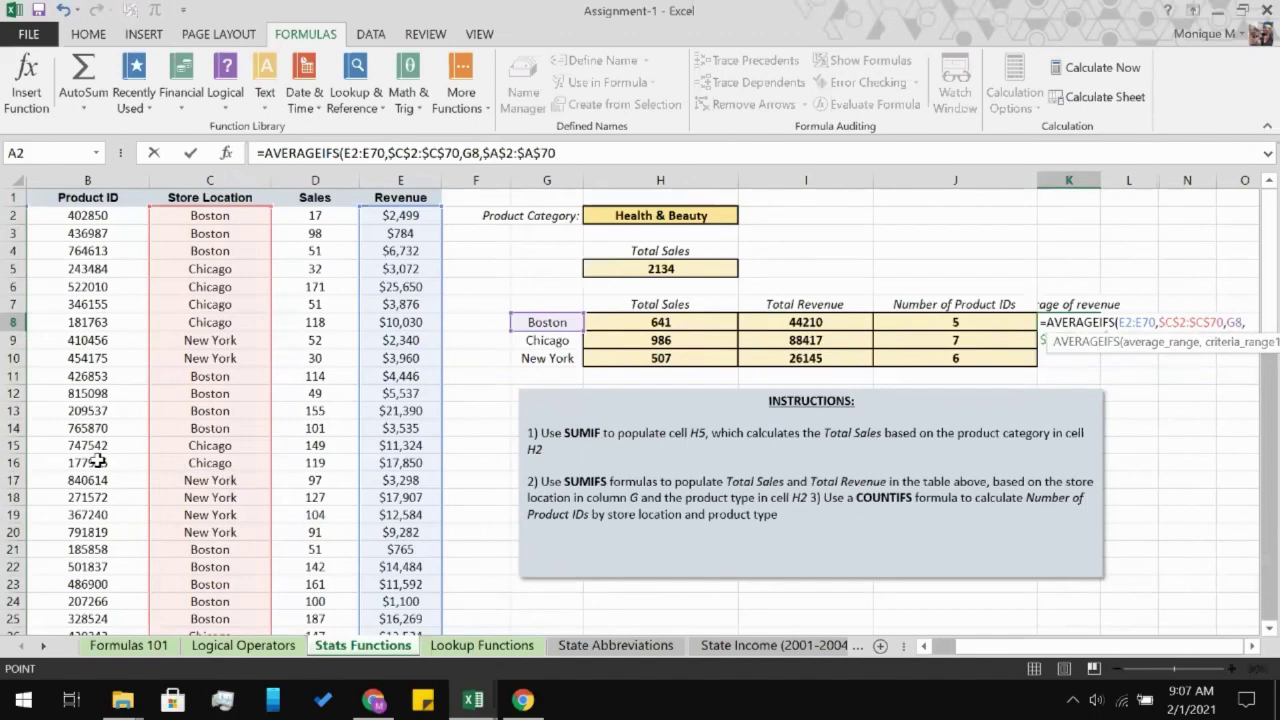
pyautogui.write(',')
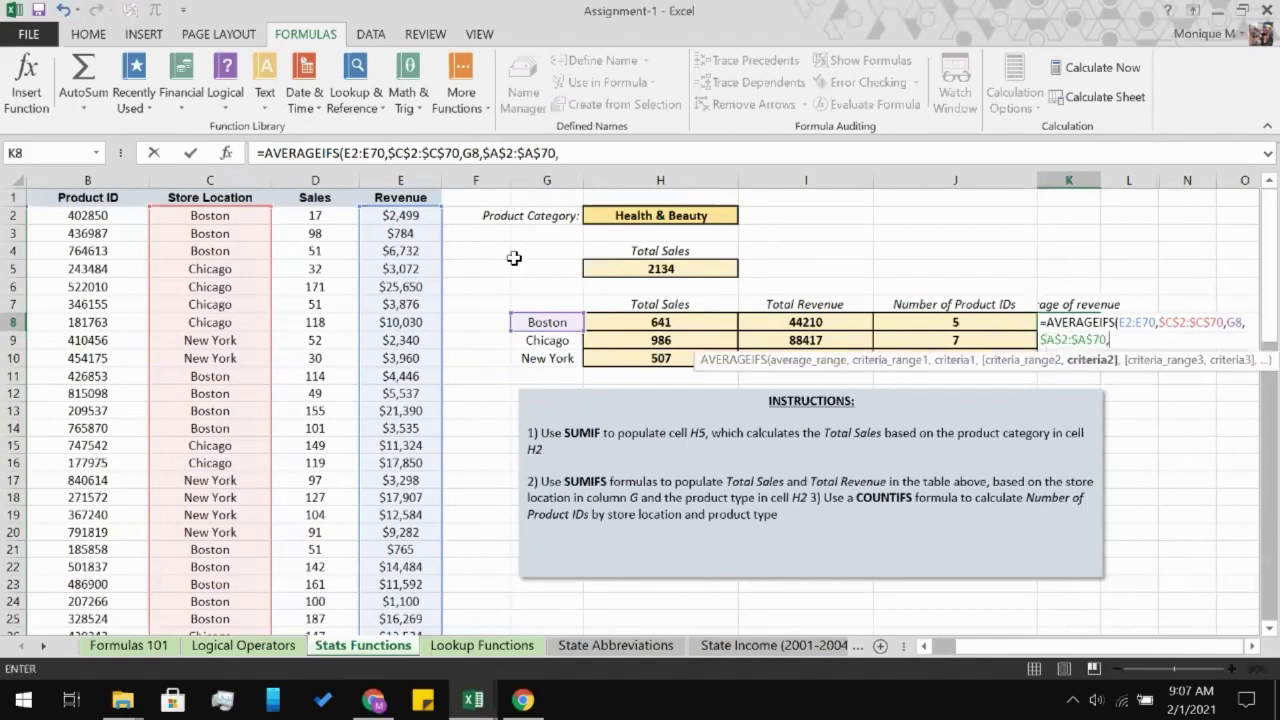
pyautogui.click(613, 215)
pyautogui.press('F4')
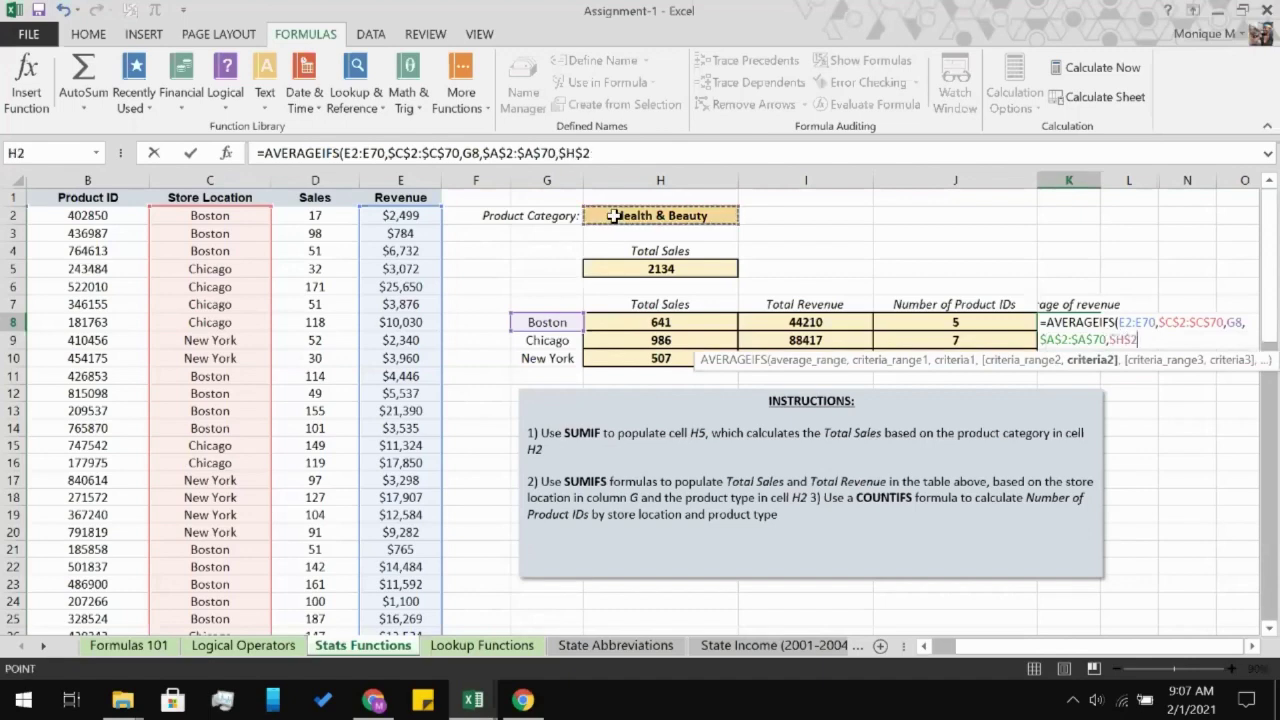
# - Lock only the column of the G8 reference in K8's AVERAGEIFS formula, making it $G8
pyautogui.click(1238, 319)
pyautogui.press('F4')
pyautogui.press('F4')
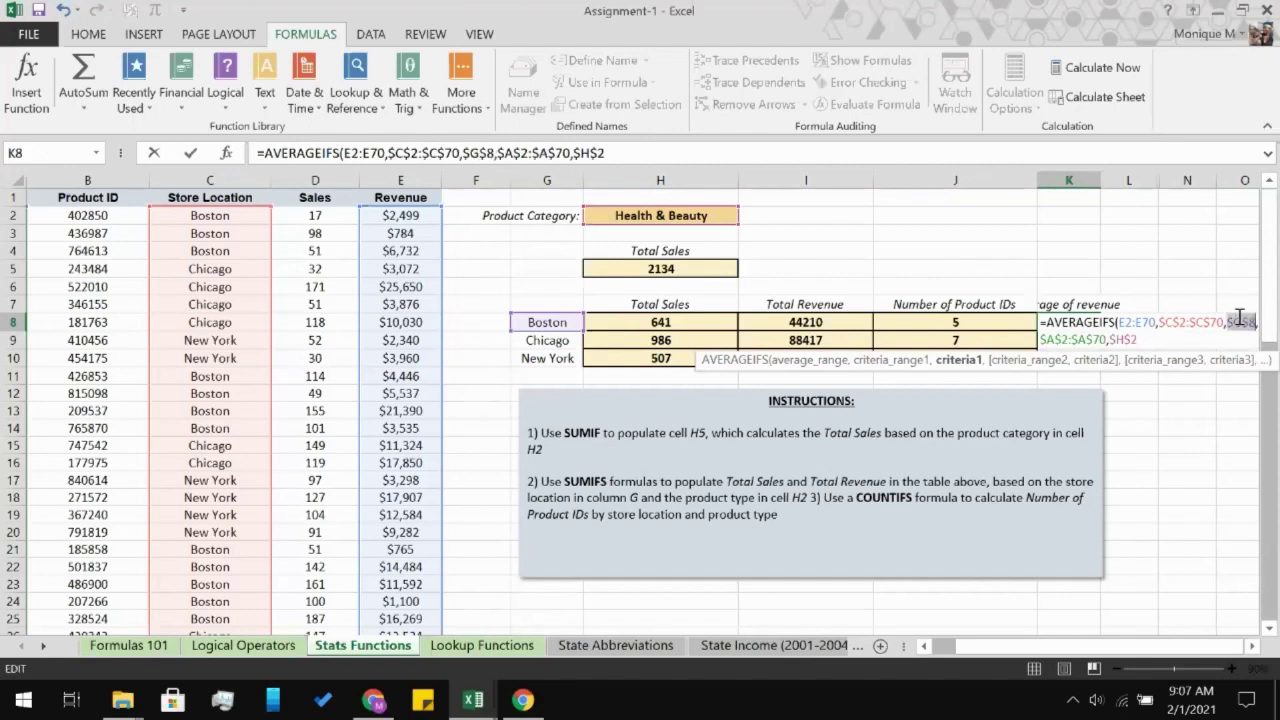
pyautogui.press('F4')
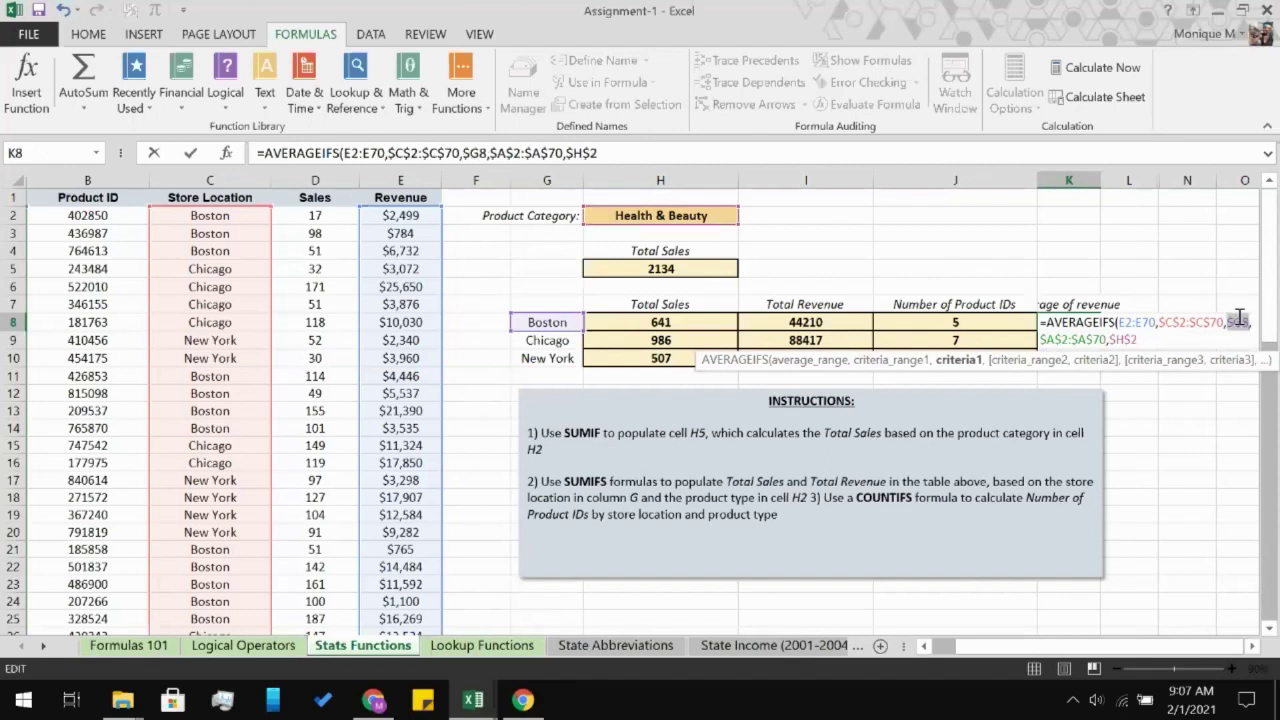
# - Make the average range absolute as $E$2:$E$70 in K8's AVERAGEIFS formula, then close and enter the formula
pyautogui.click(1138, 324)
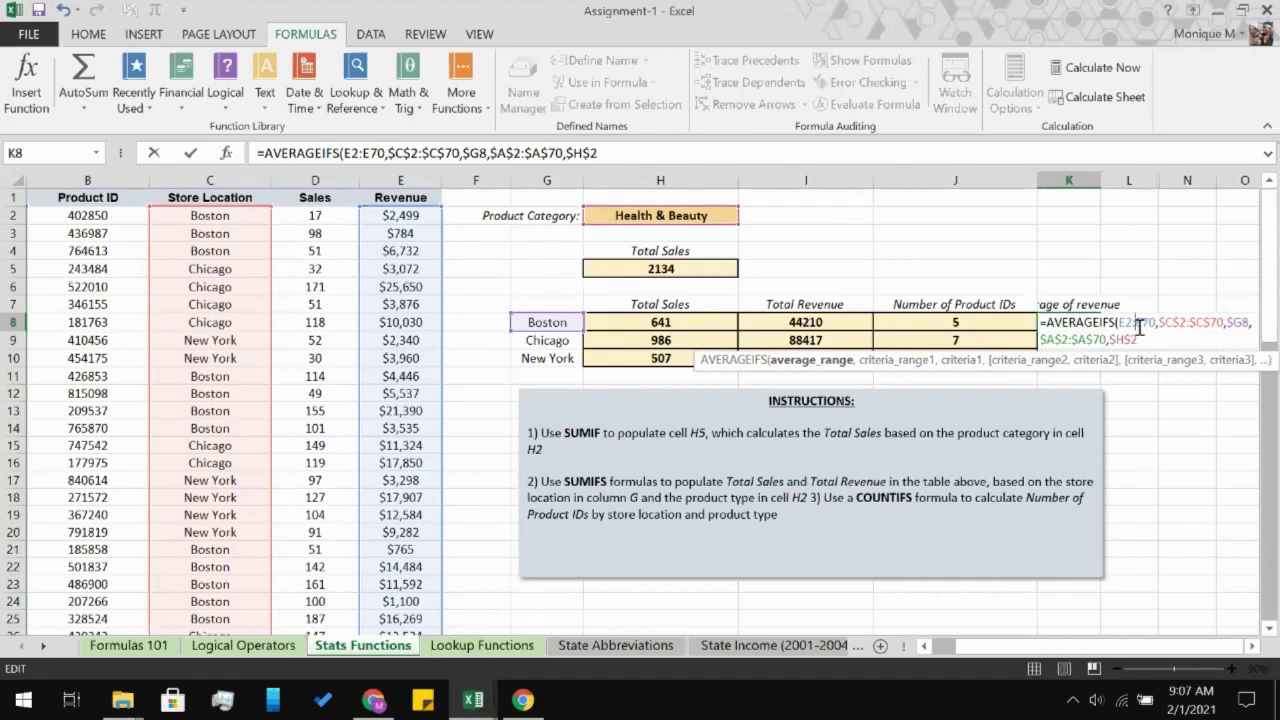
pyautogui.press('F4')
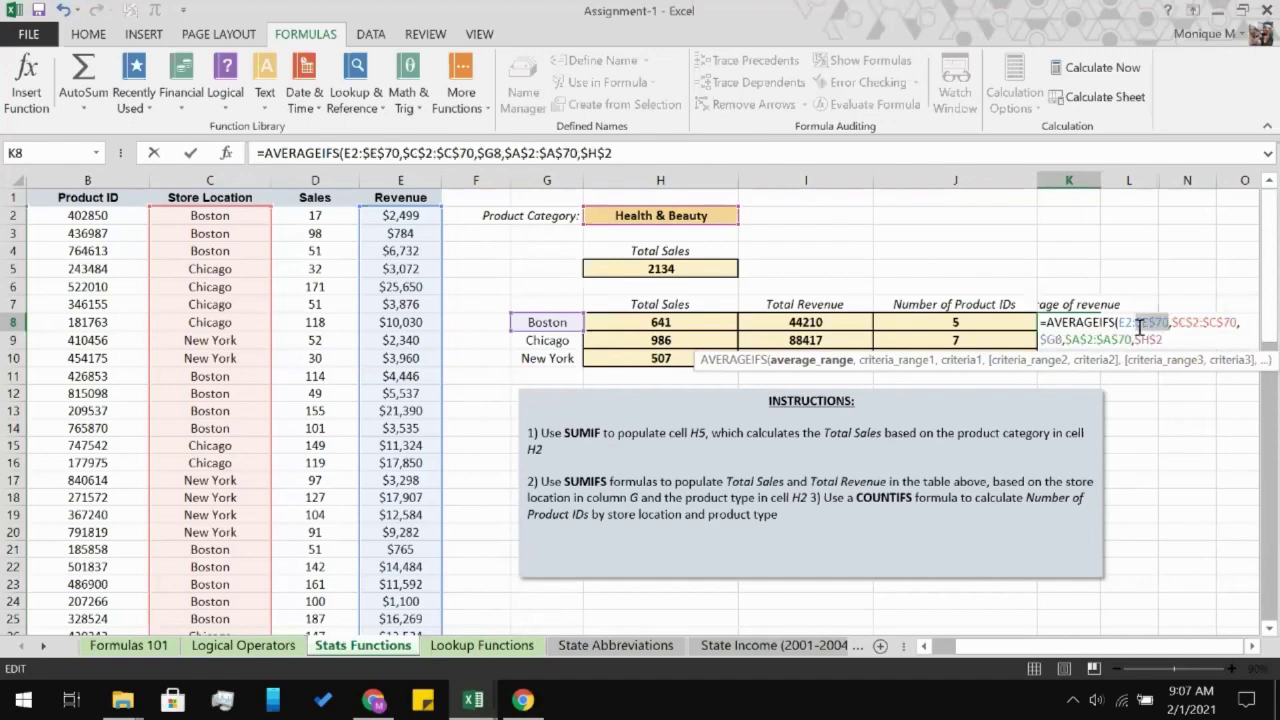
pyautogui.click(1126, 324)
pyautogui.press('F4')
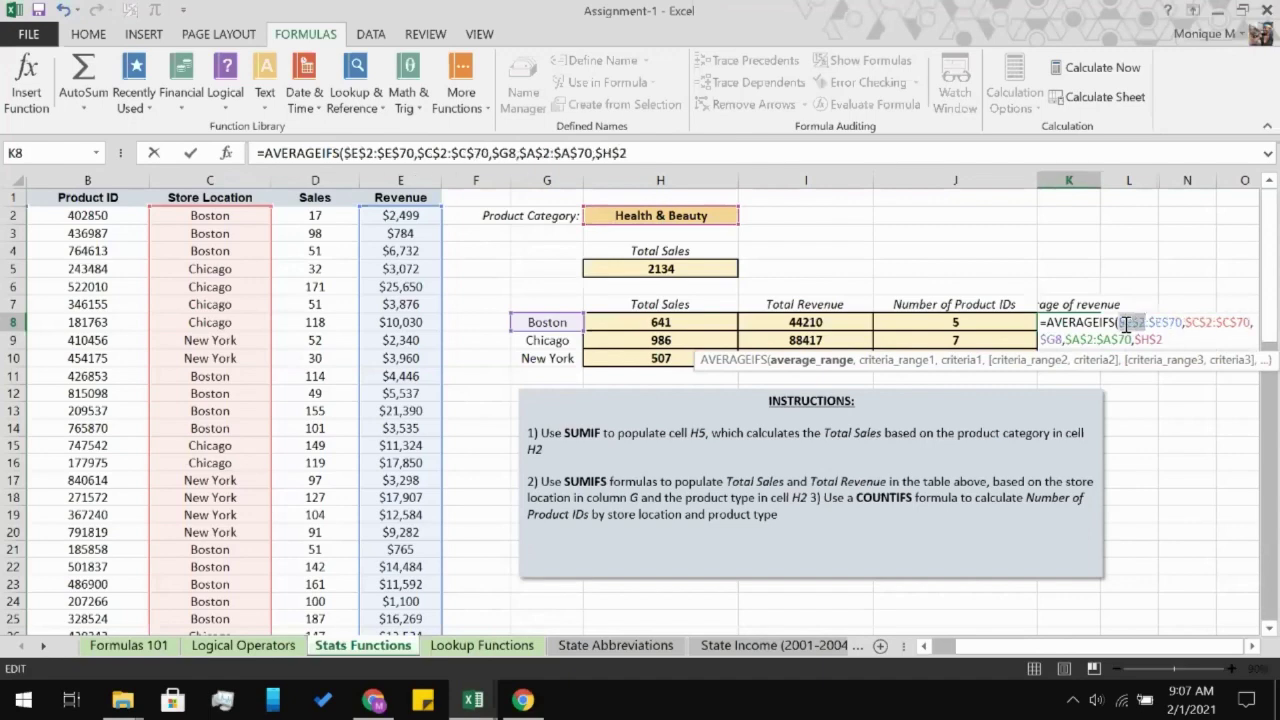
pyautogui.click(1195, 337)
pyautogui.write(')')
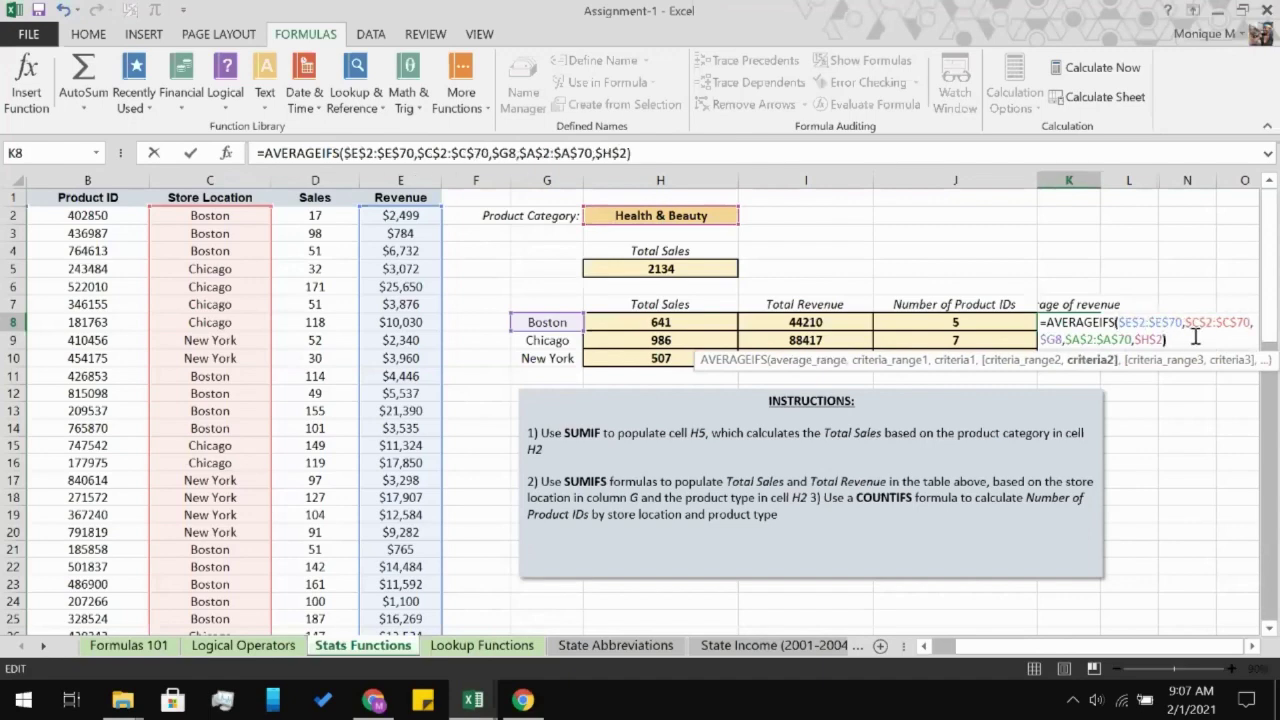
pyautogui.press('Return')
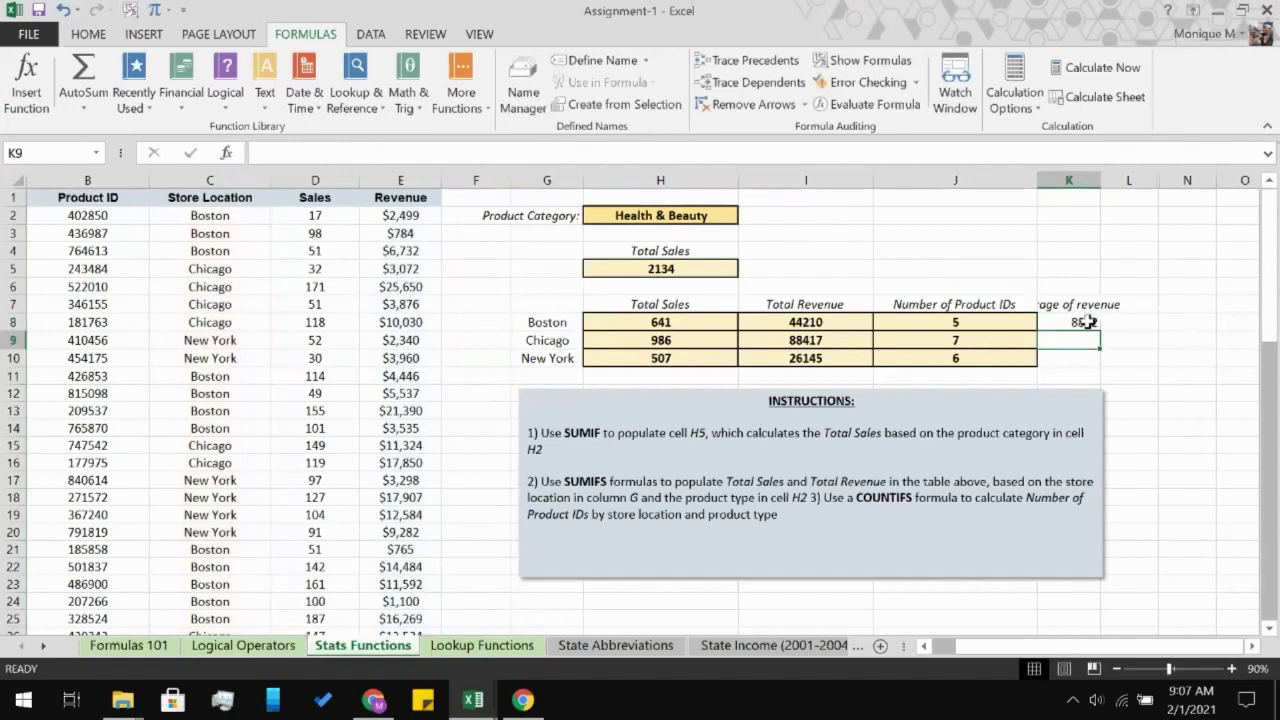
# - Fill K8's AVERAGEIFS formula down through K10 and widen column K to fit the "average of revenue" heading
pyautogui.click(1077, 318)
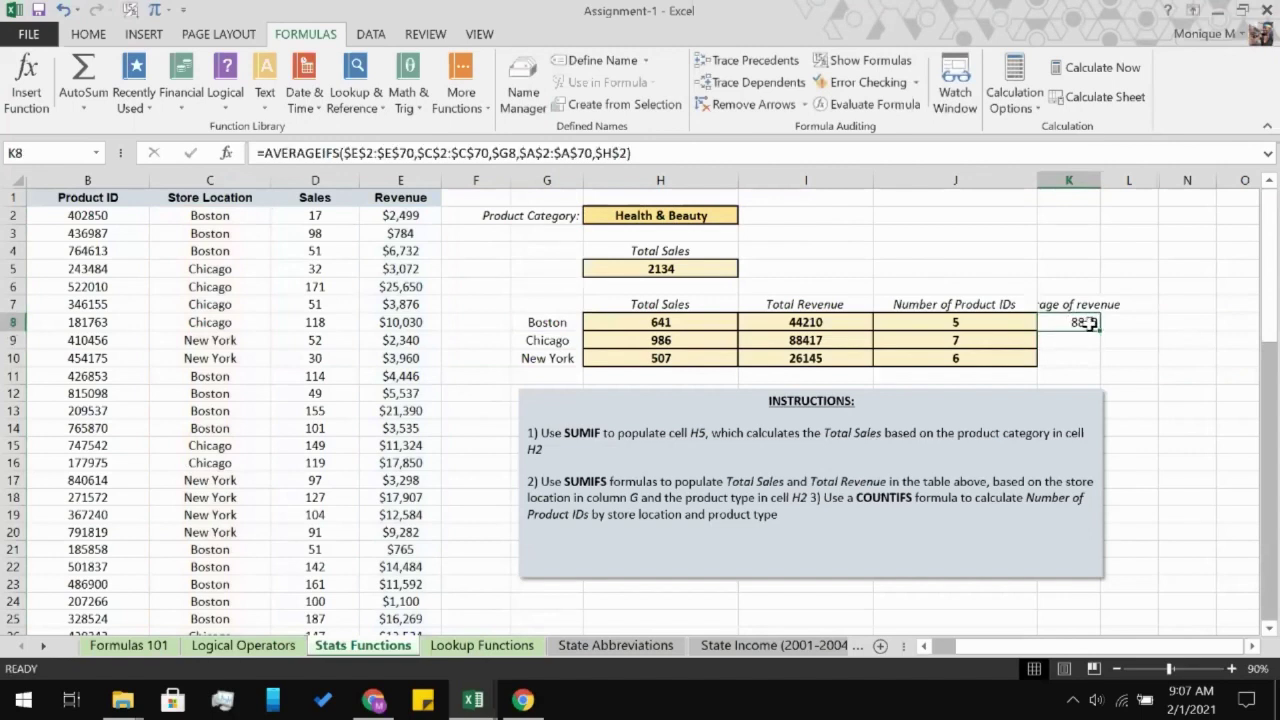
pyautogui.moveTo(1089, 323); pyautogui.dragTo(1105, 370)
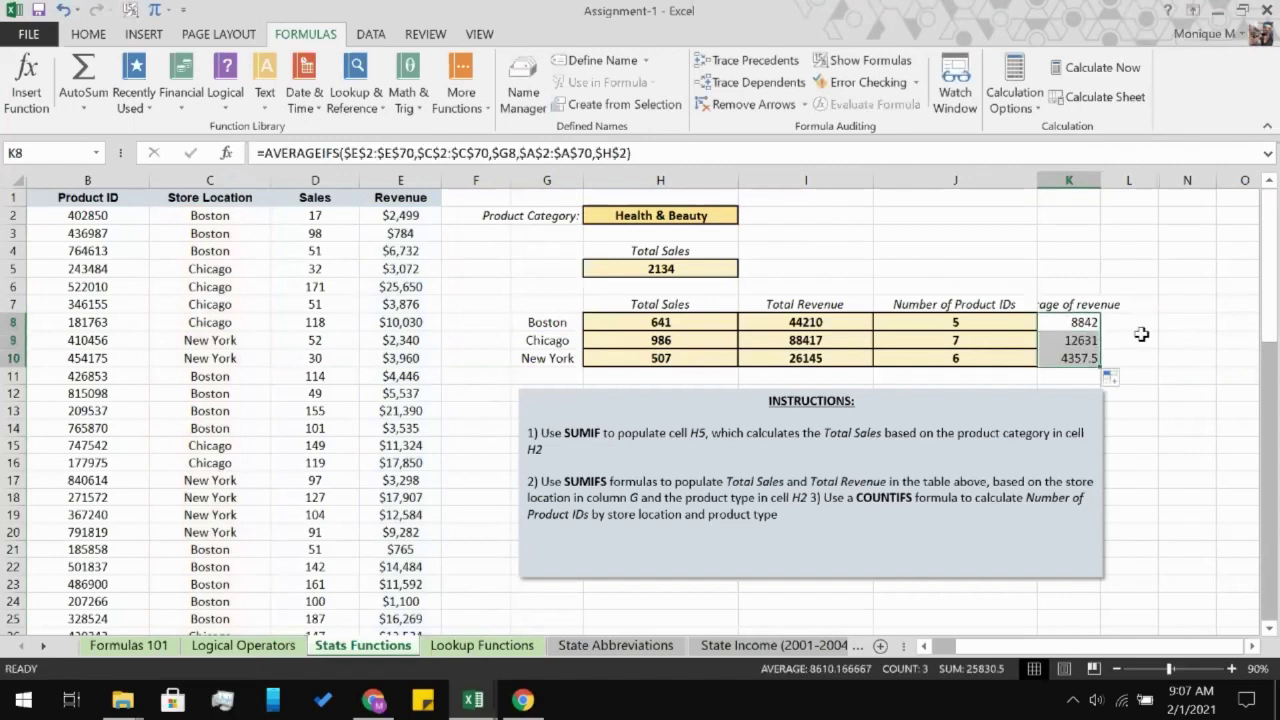
pyautogui.click(1141, 334)
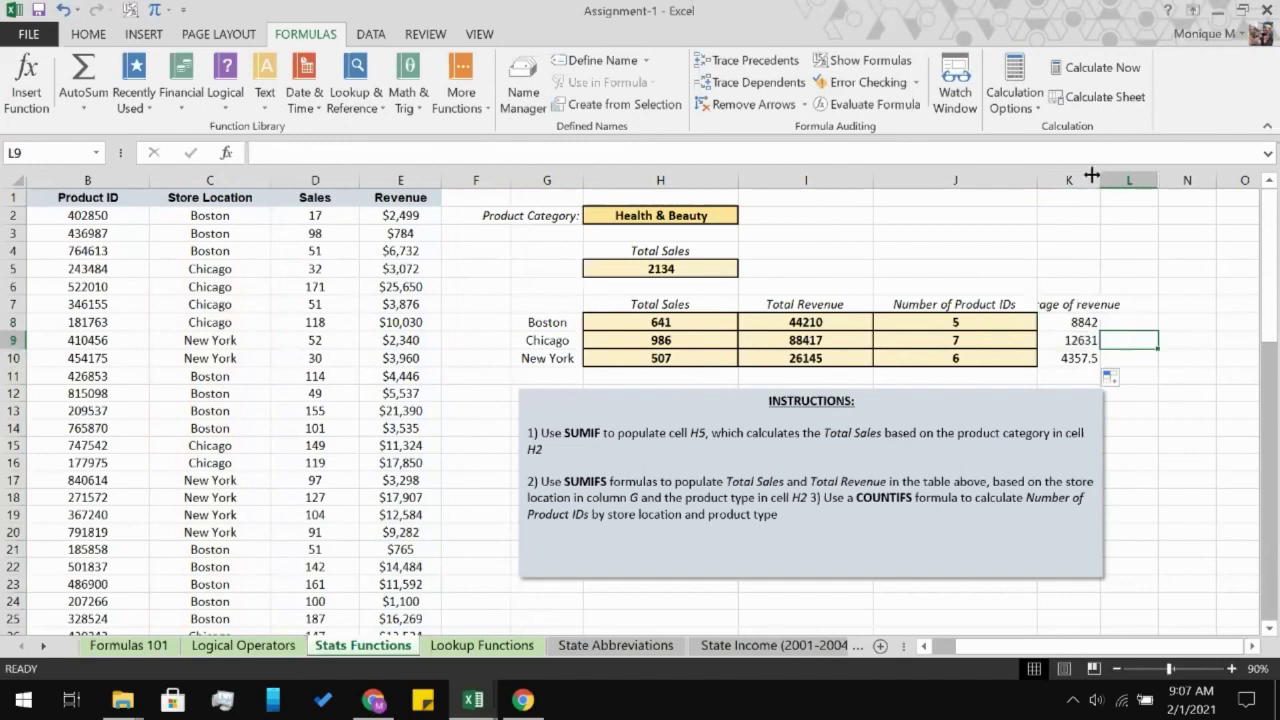
pyautogui.moveTo(1091, 176); pyautogui.dragTo(1154, 176)
pyautogui.click(1186, 389)
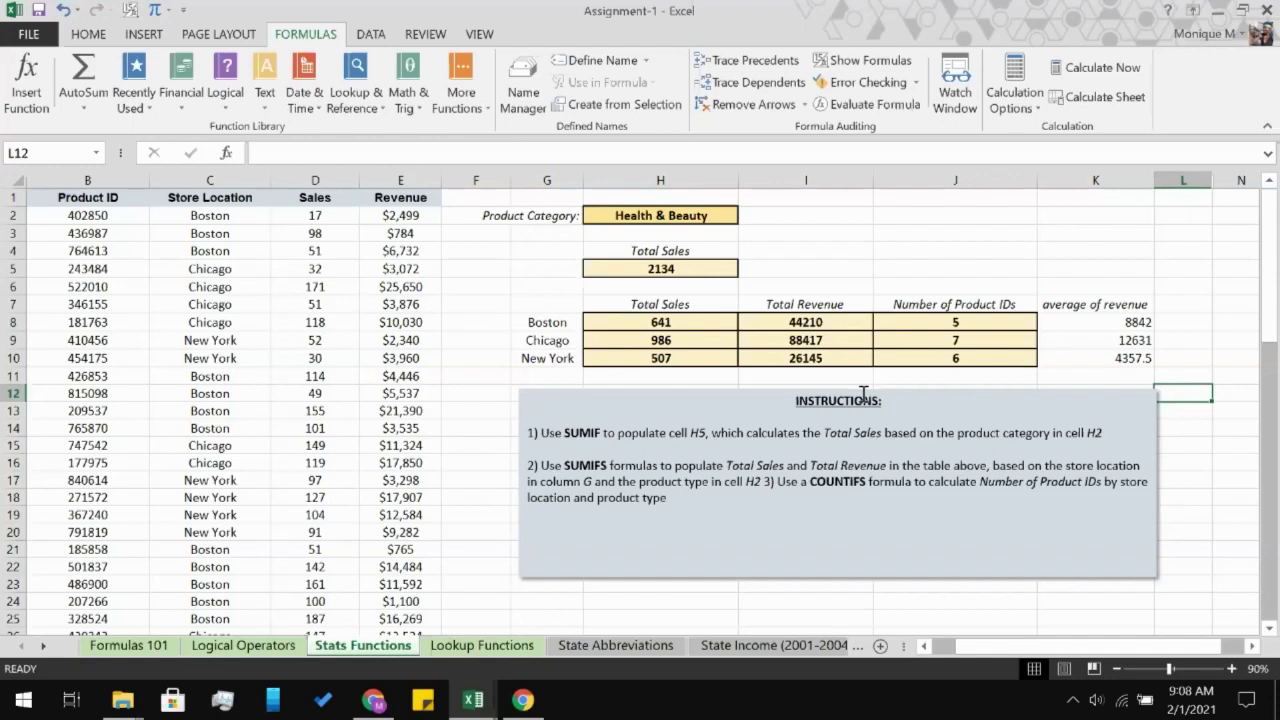
# - Copy the whole student table A1:H16, headers included, from the Logical Operators sheet
pyautogui.click(248, 645)
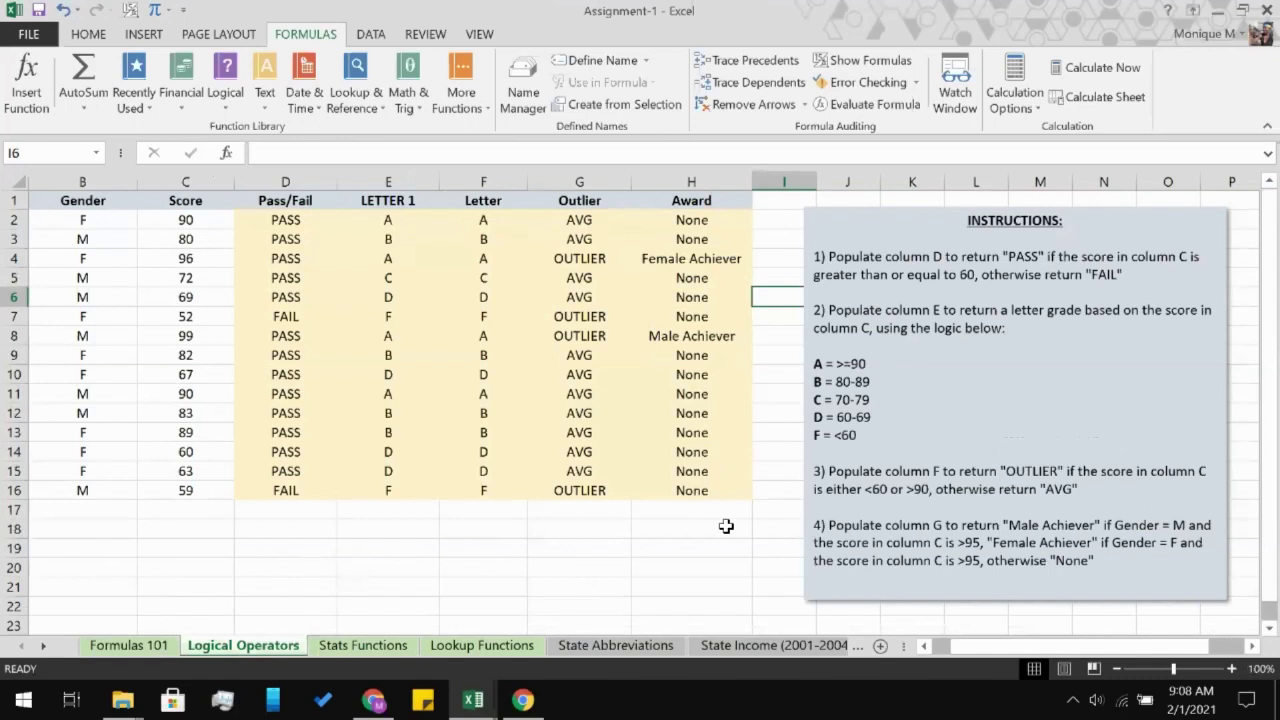
pyautogui.hscroll(-1, 726, 525)
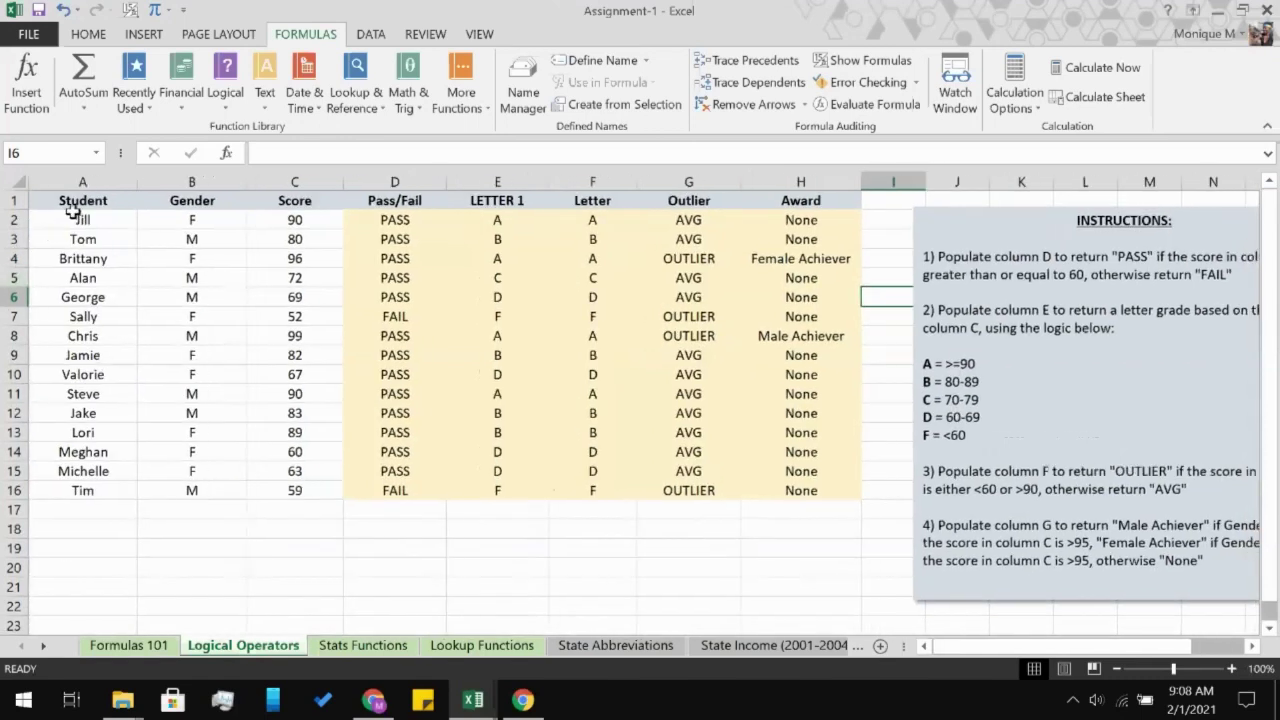
pyautogui.click(80, 219)
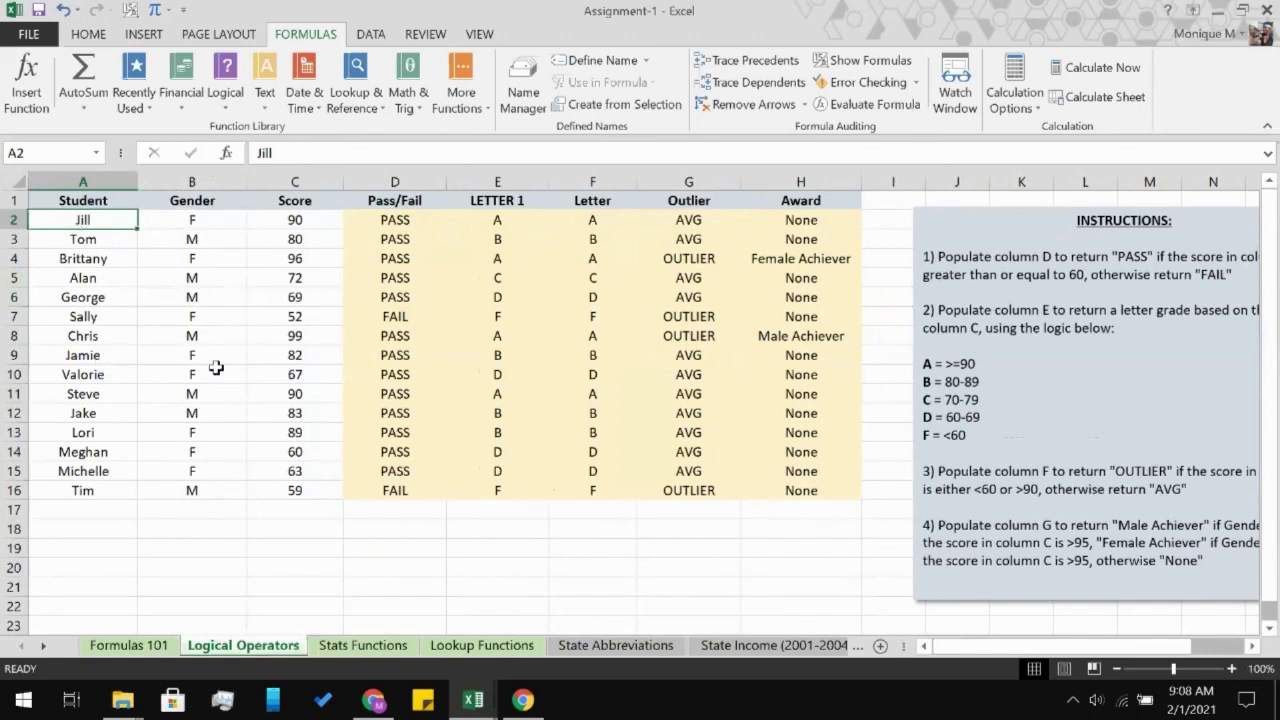
pyautogui.press('Up')
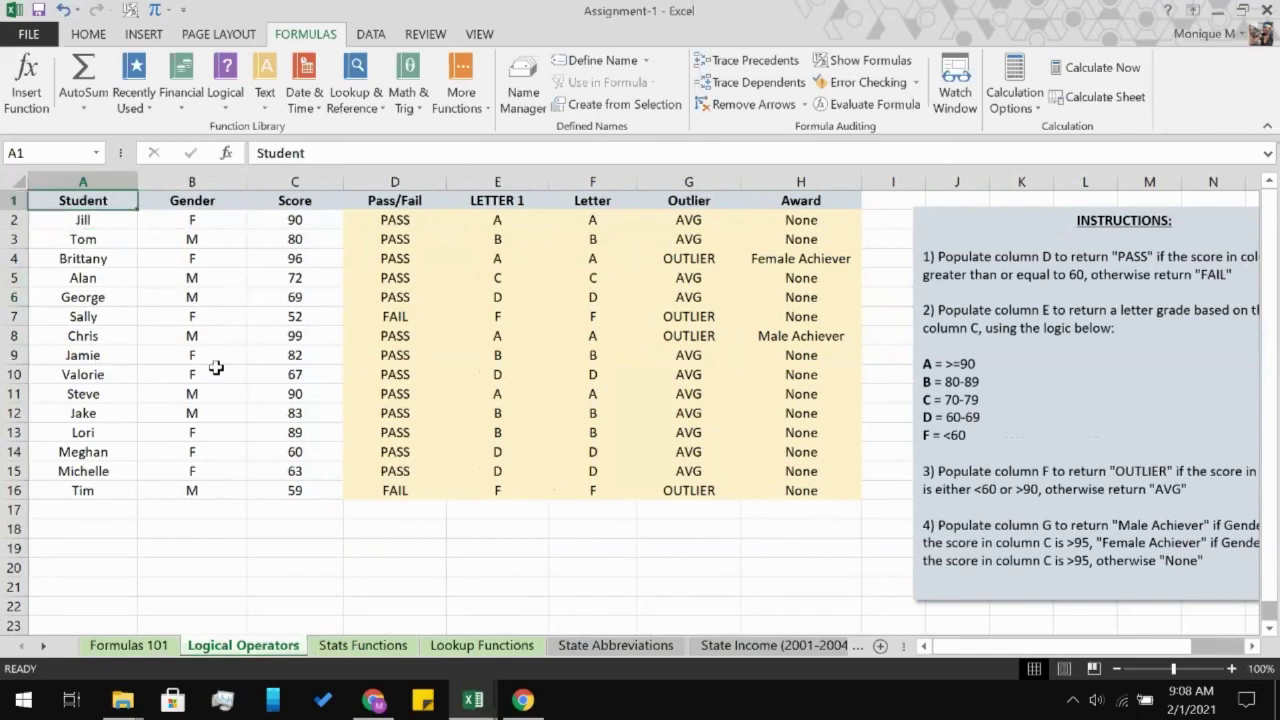
pyautogui.keyDown('shift'); pyautogui.click(808, 490); pyautogui.keyUp('shift')
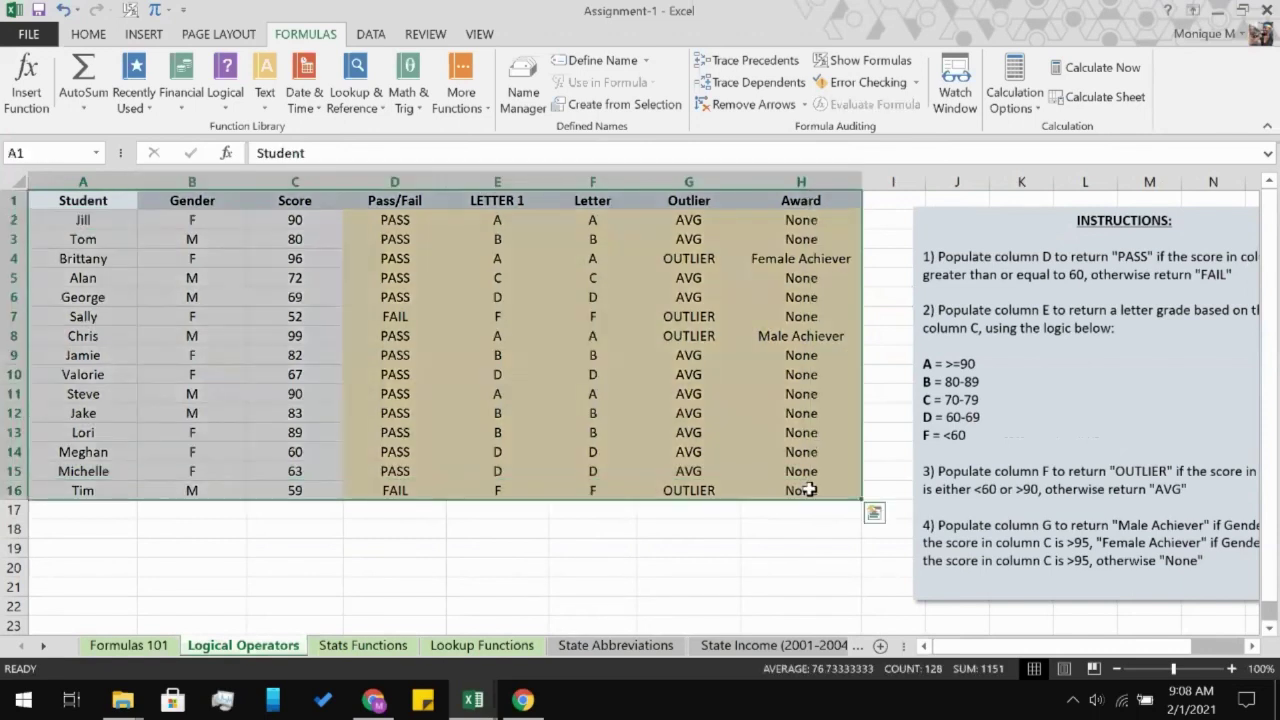
pyautogui.hotkey('ctrl', 'c')
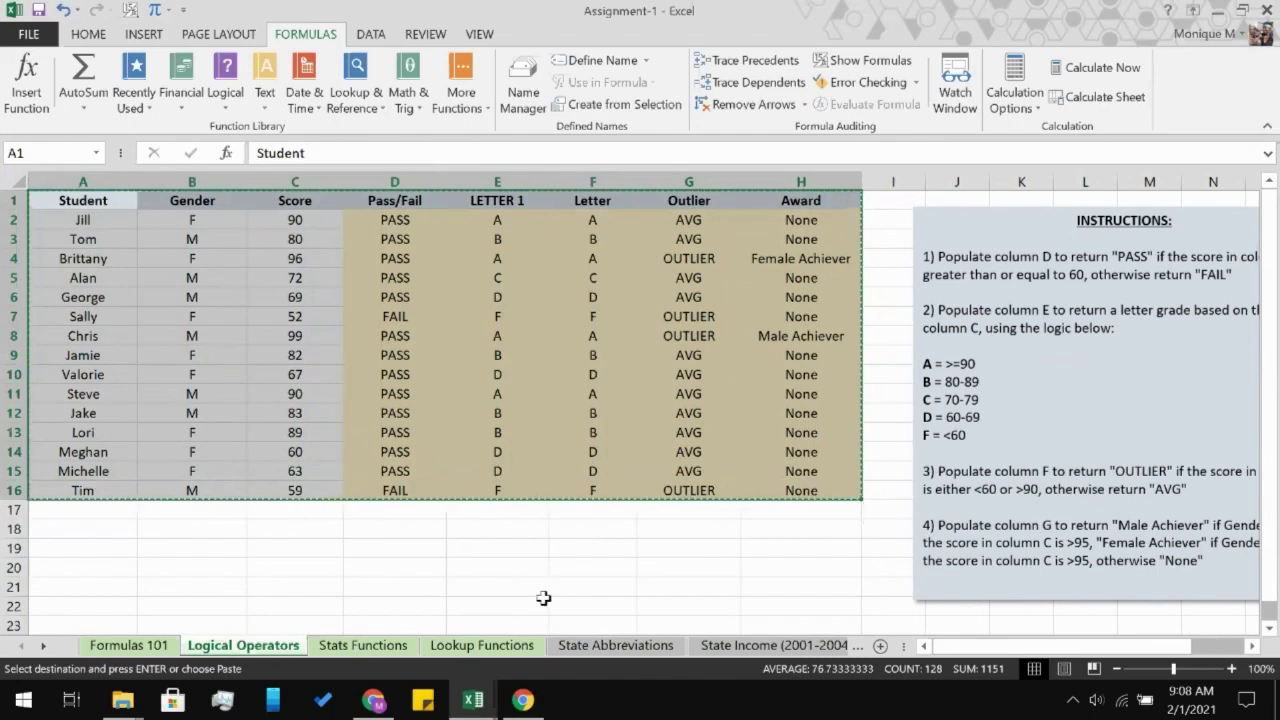
# - Paste the copied student table at A75 on the Stats Functions sheet, below the product data
pyautogui.click(374, 645)
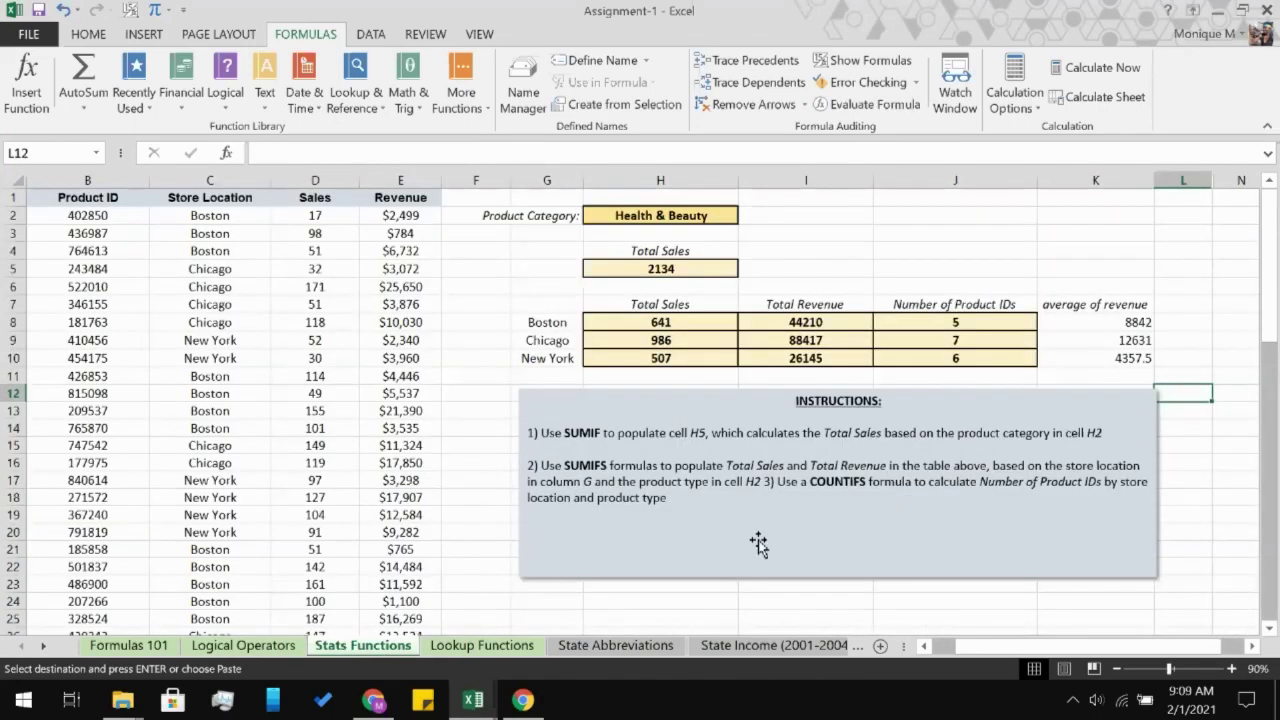
pyautogui.scroll(-20, 758, 542)
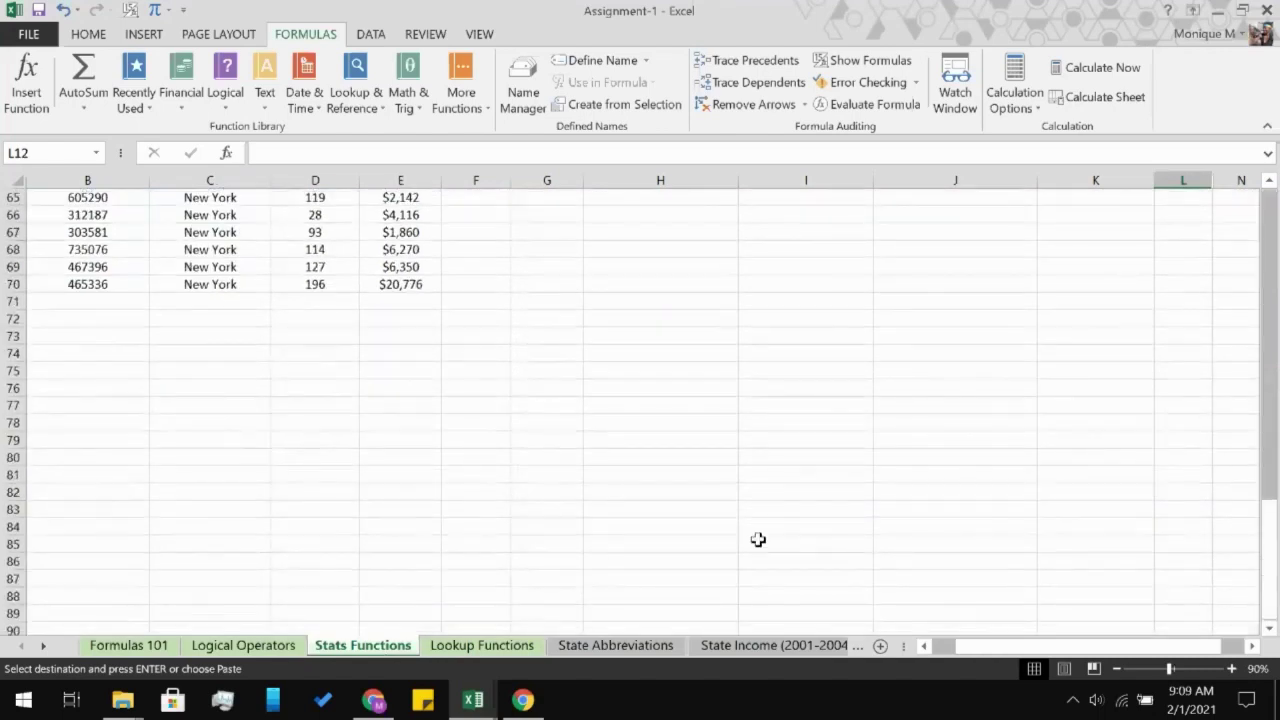
pyautogui.scroll(1, 758, 540)
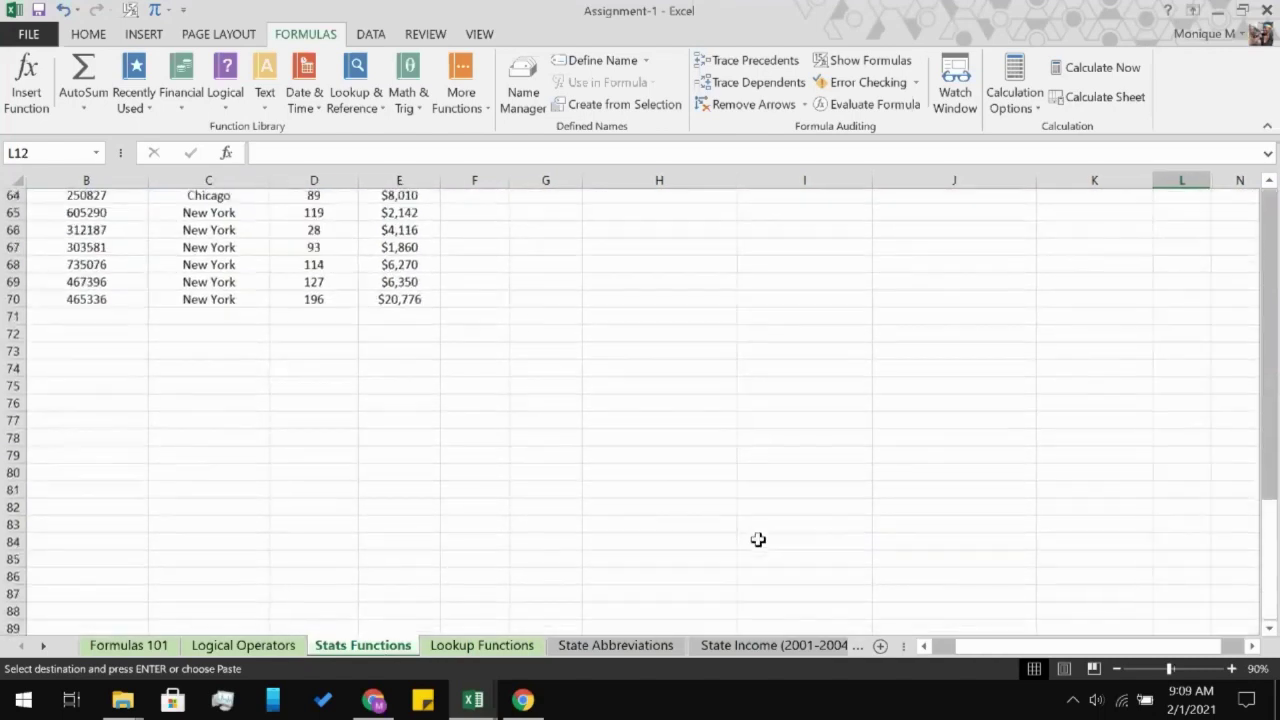
pyautogui.hscroll(-1, 151, 345)
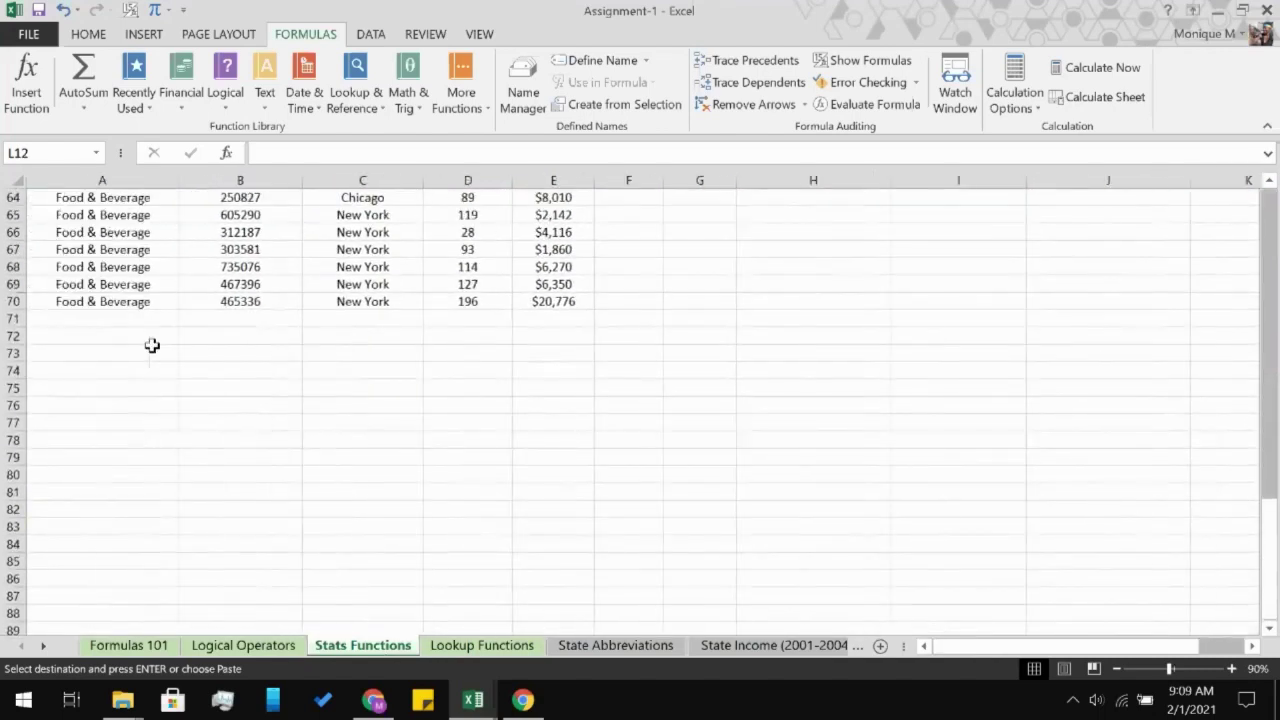
pyautogui.click(79, 390)
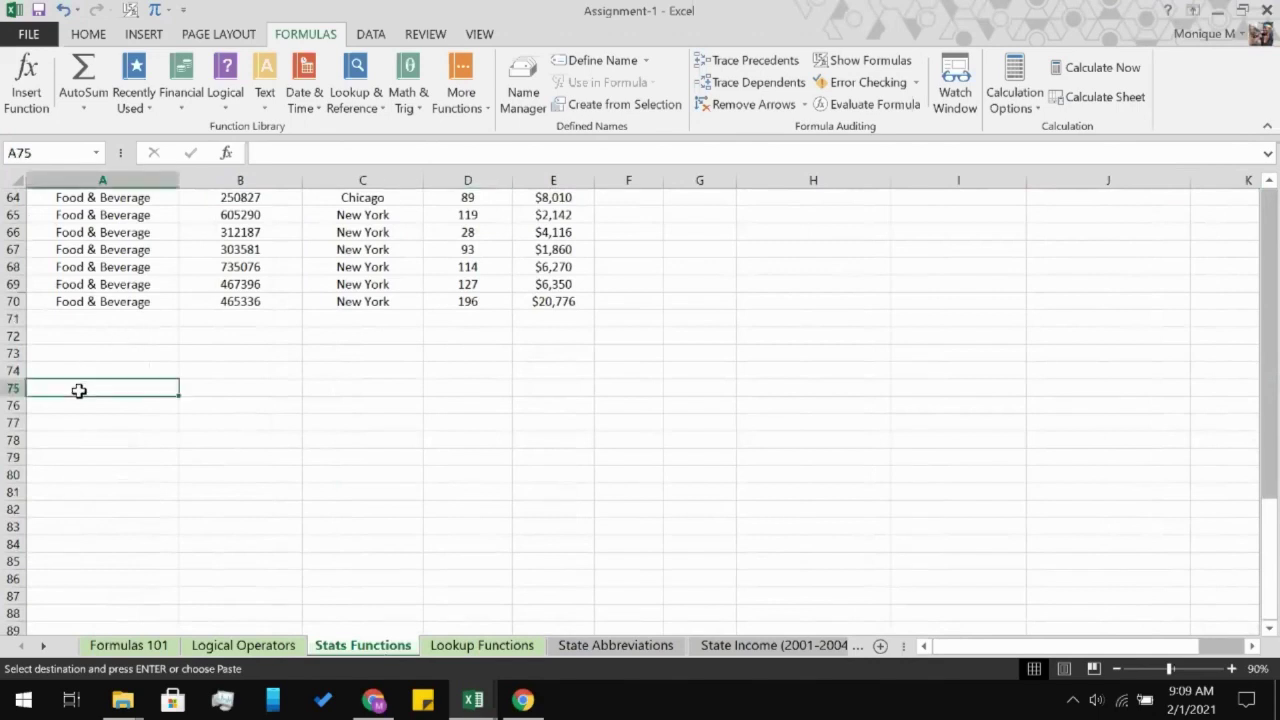
pyautogui.hotkey('ctrl', 'v')
pyautogui.click(928, 437)
pyautogui.scroll(-3, 930, 437)
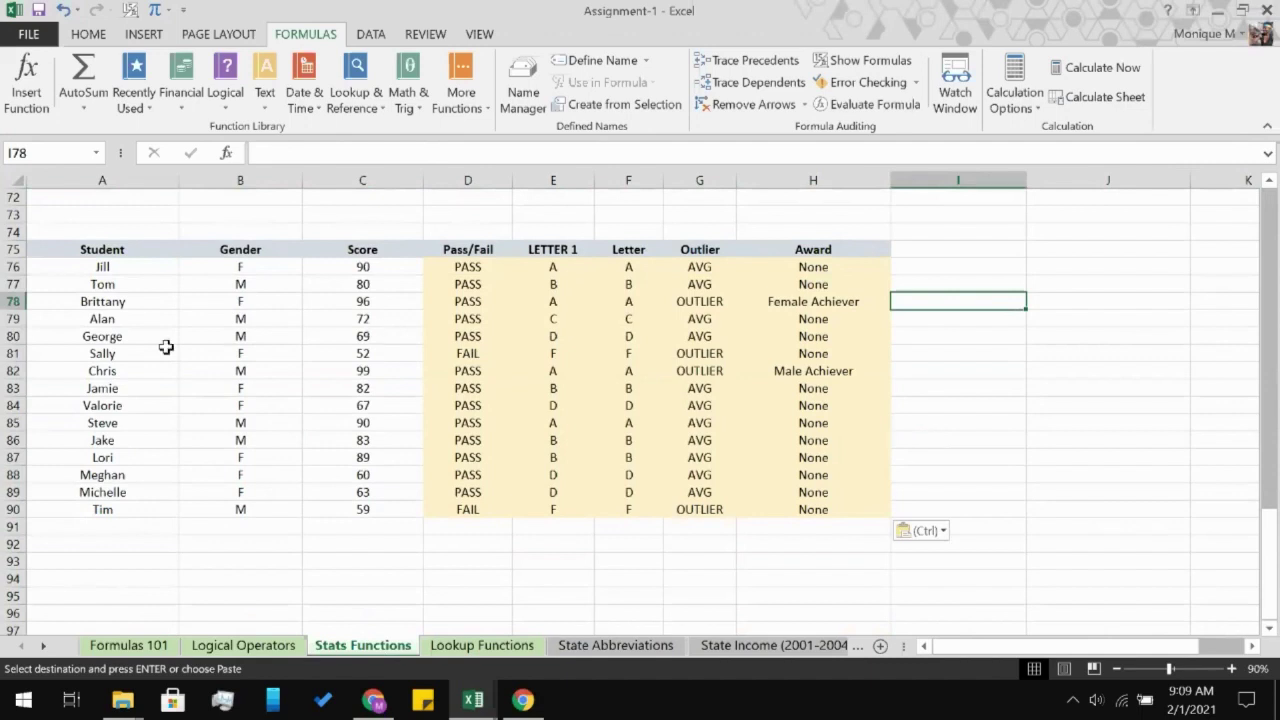
# - Add filters to the headers of the pasted student table A75:H90
pyautogui.click(91, 247)
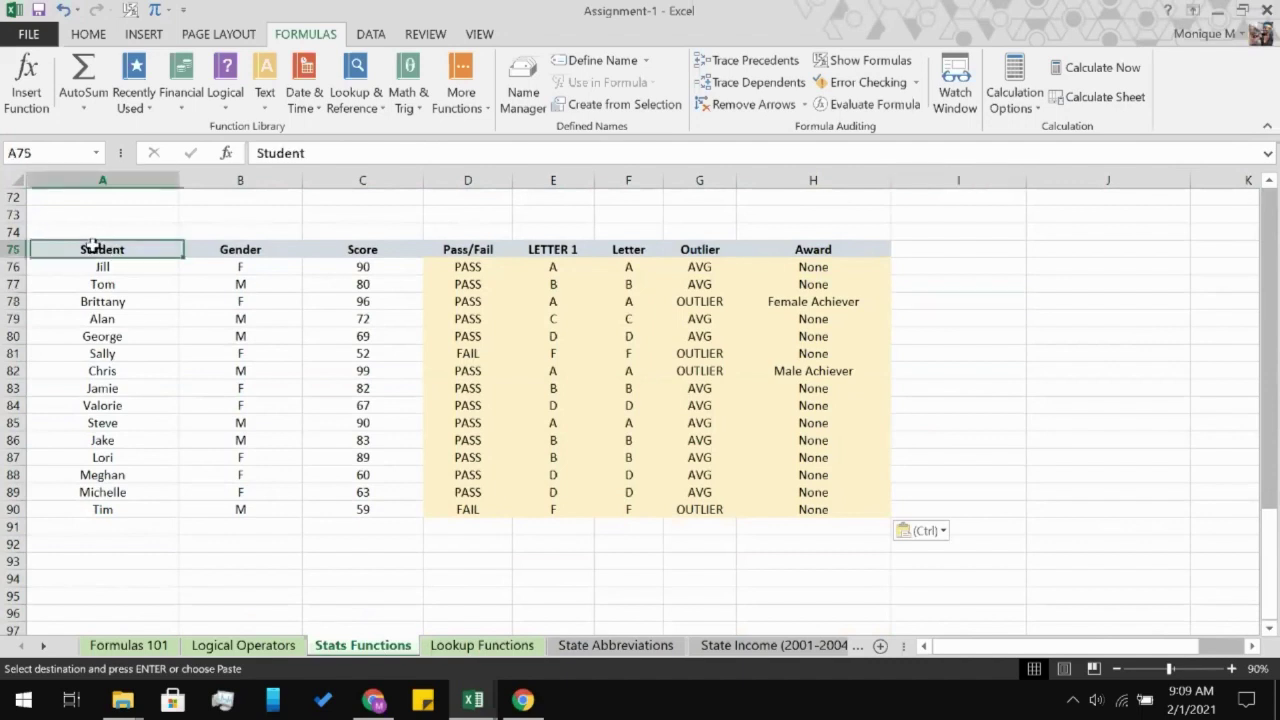
pyautogui.keyDown('shift'); pyautogui.click(837, 508); pyautogui.keyUp('shift')
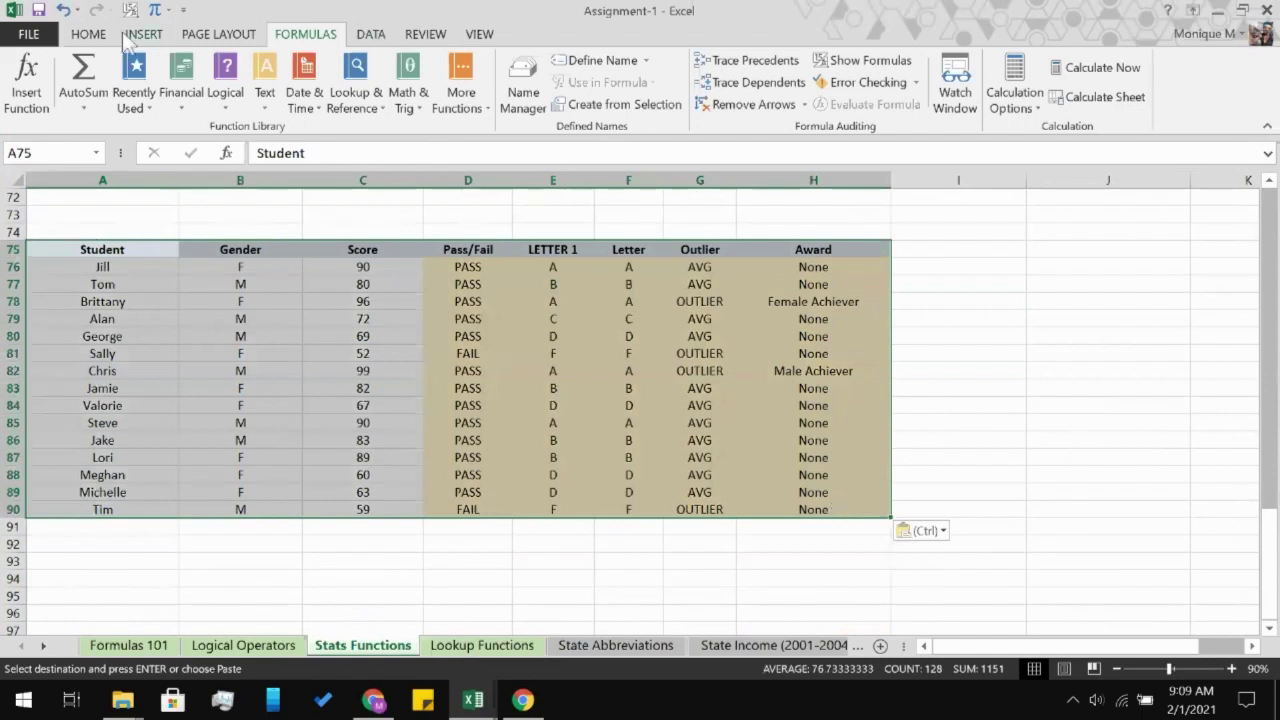
pyautogui.click(88, 36)
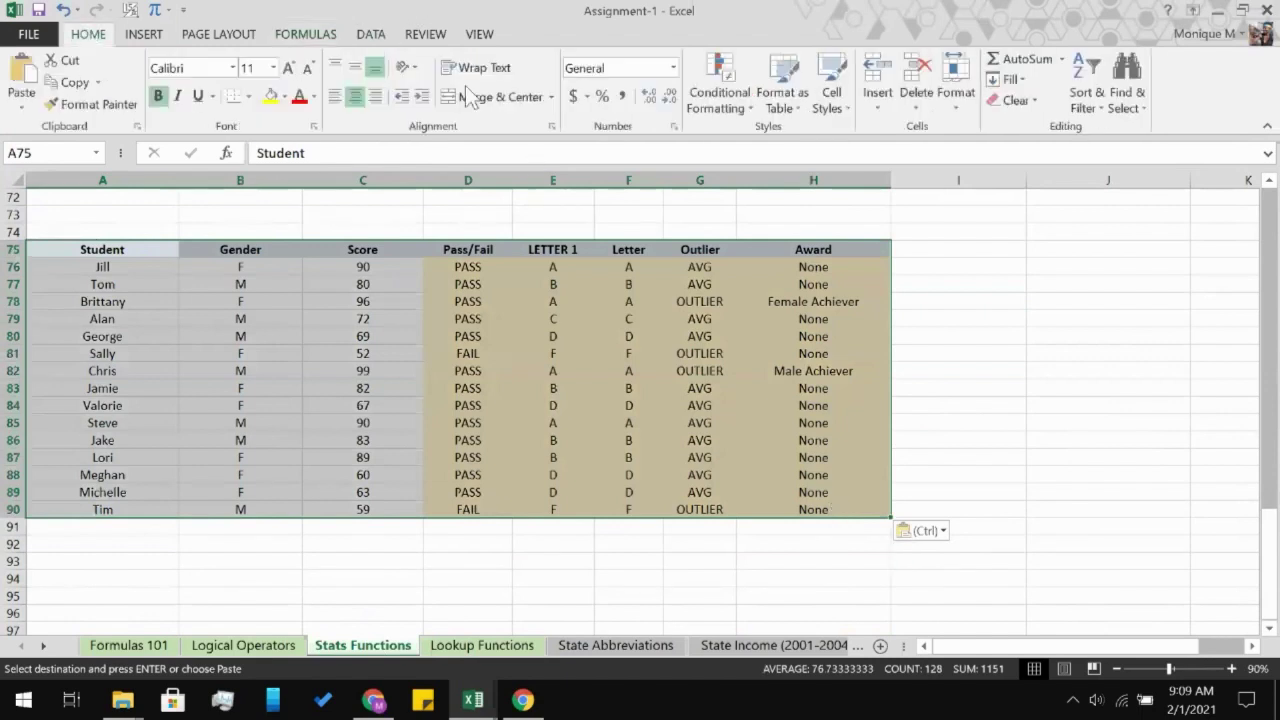
pyautogui.click(380, 36)
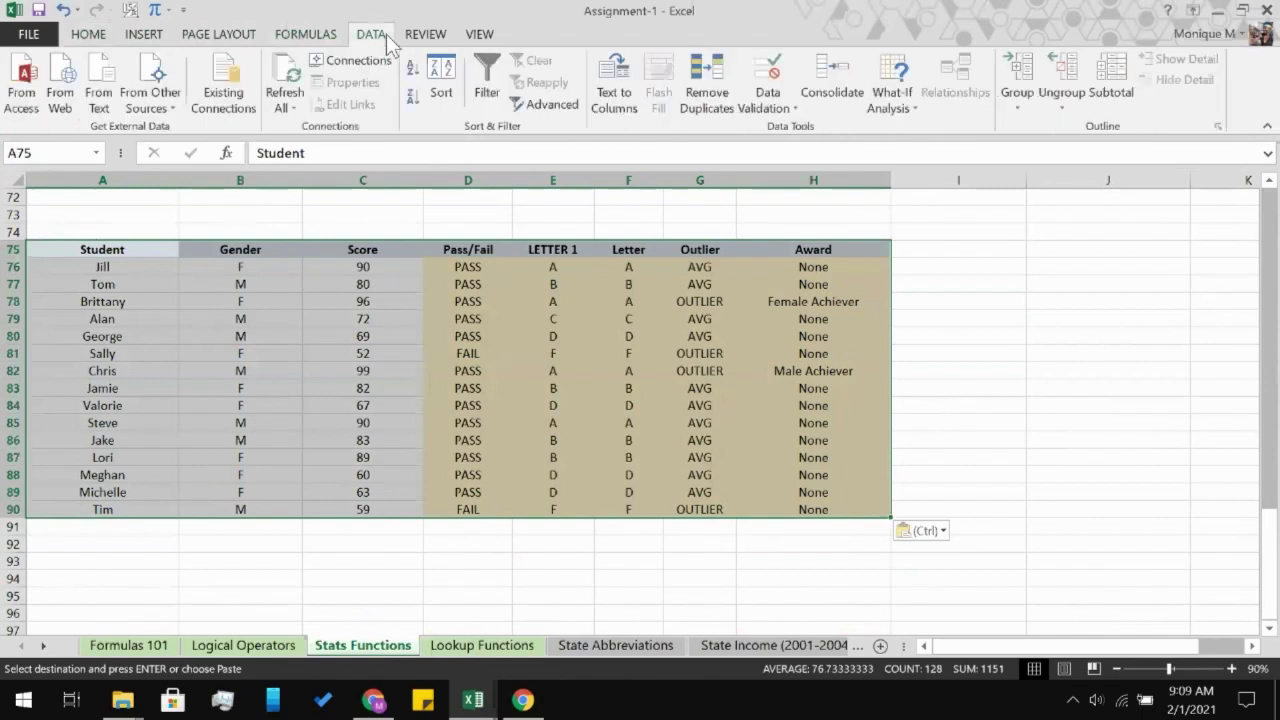
pyautogui.click(500, 90)
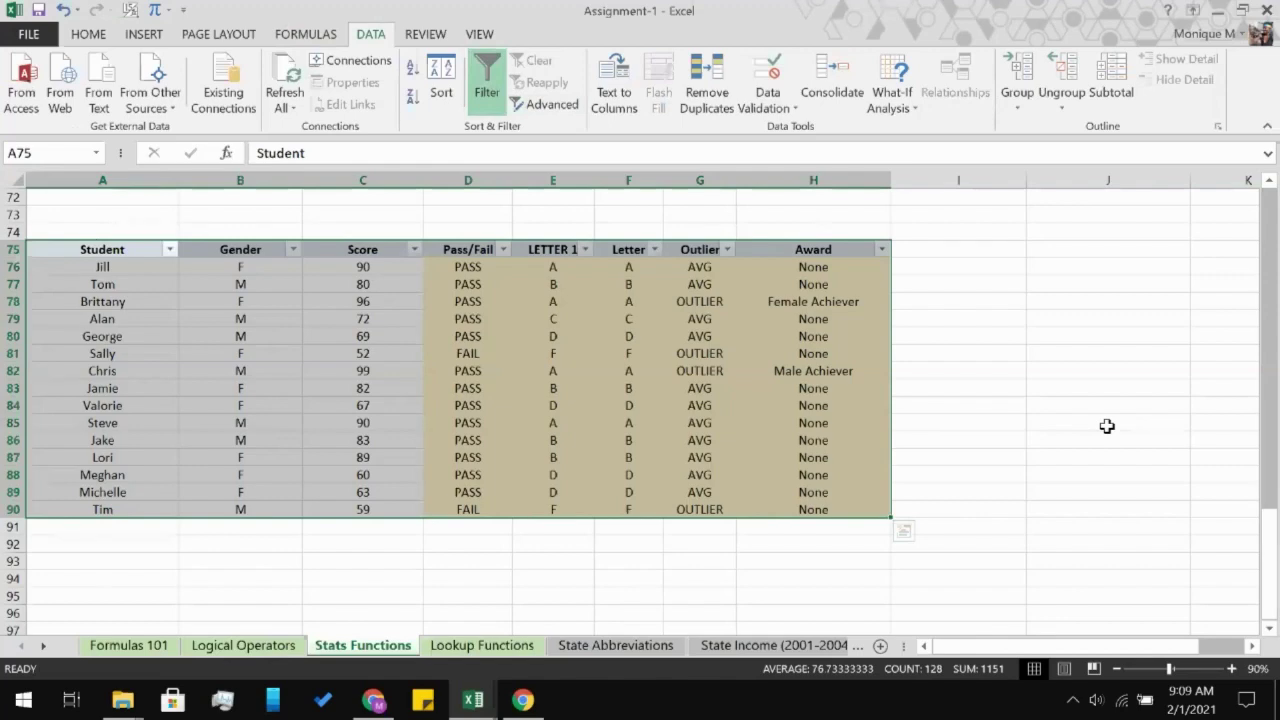
pyautogui.click(1107, 426)
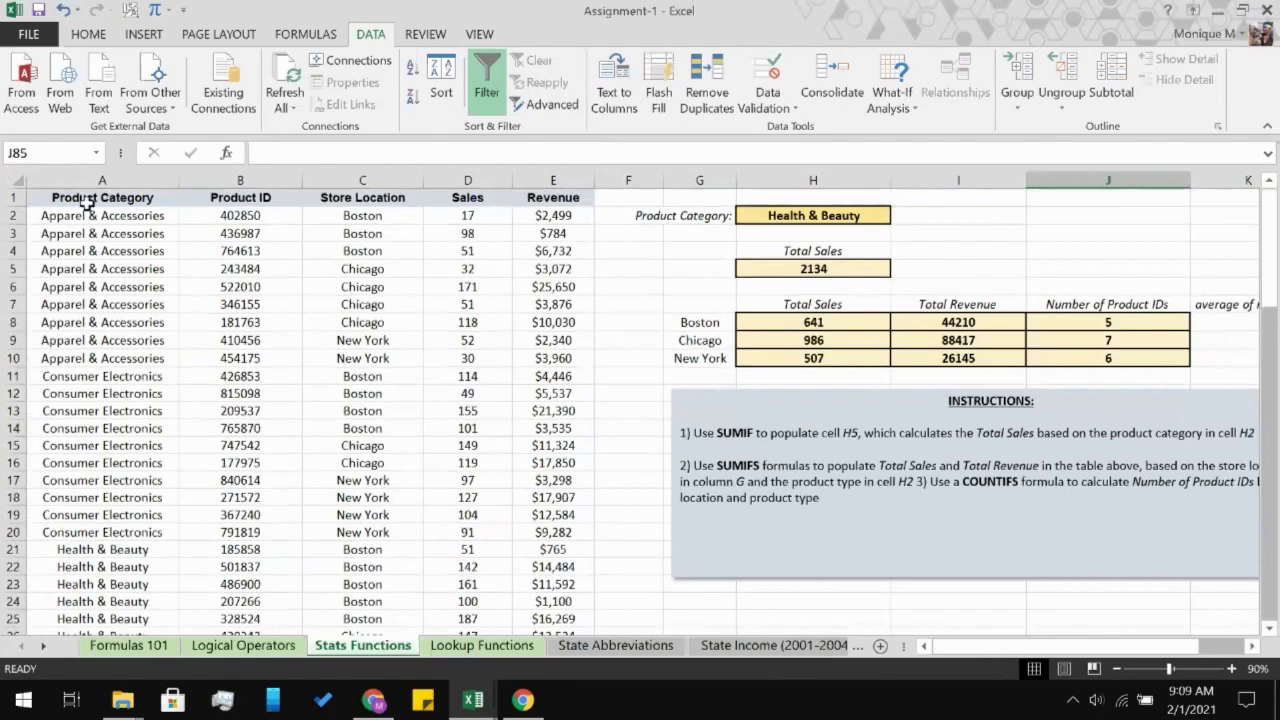
# - Apply filters to the product data table A1:E70 in place of the student table's filters
pyautogui.click(87, 199)
pyautogui.scroll(-15, 290, 312)
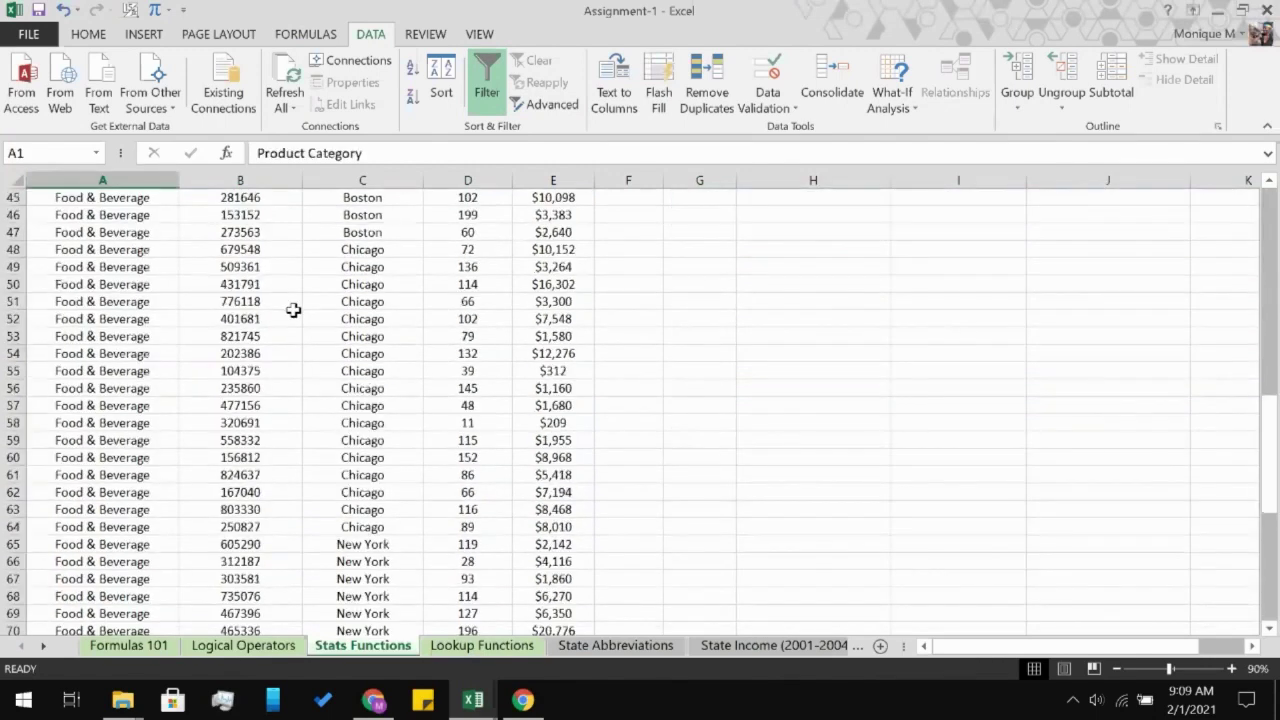
pyautogui.scroll(-7, 293, 310)
pyautogui.keyDown('shift'); pyautogui.click(533, 267); pyautogui.keyUp('shift')
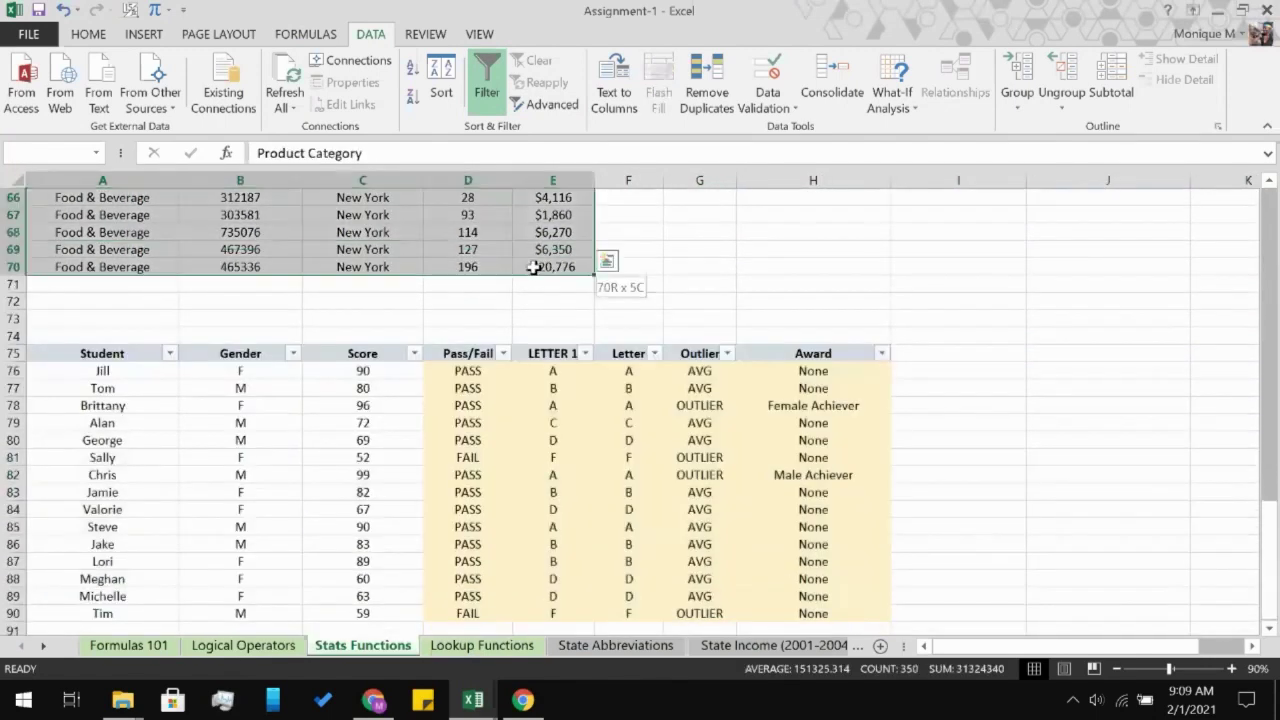
pyautogui.click(487, 88)
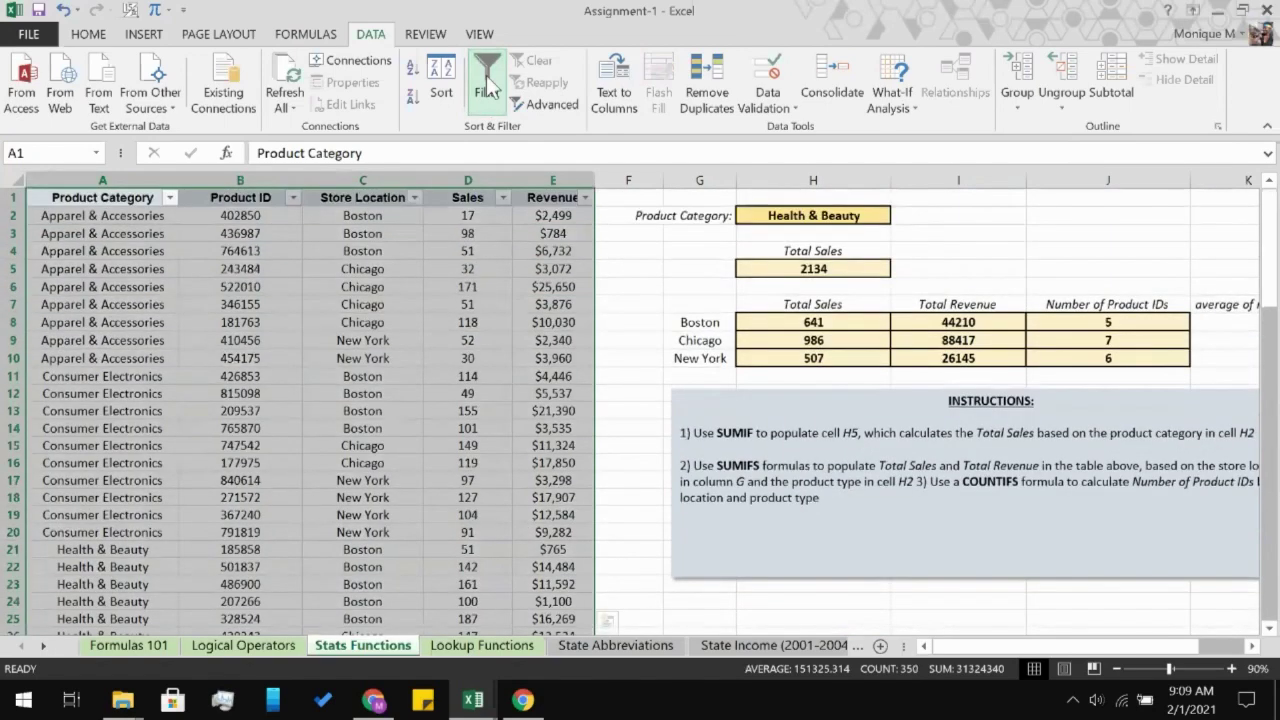
pyautogui.click(608, 325)
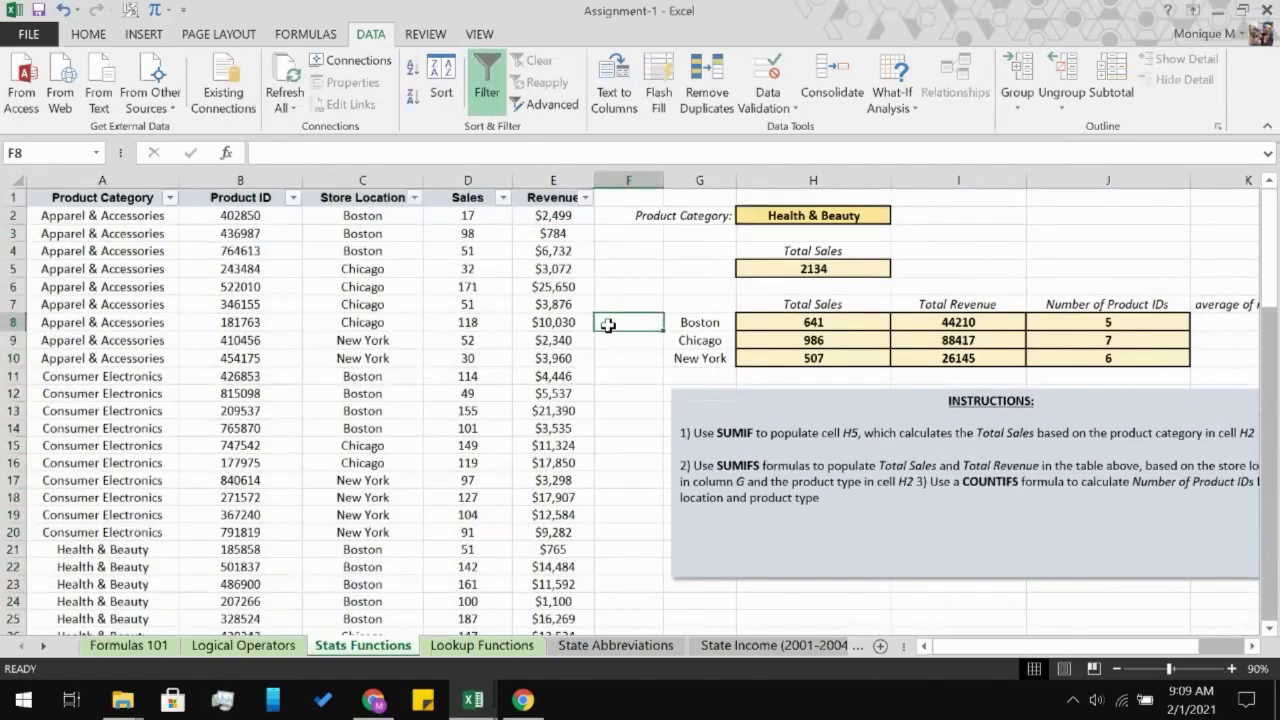
# - Try to filter the student table A75:H90 by the selected cell's value
pyautogui.scroll(-20, 608, 325)
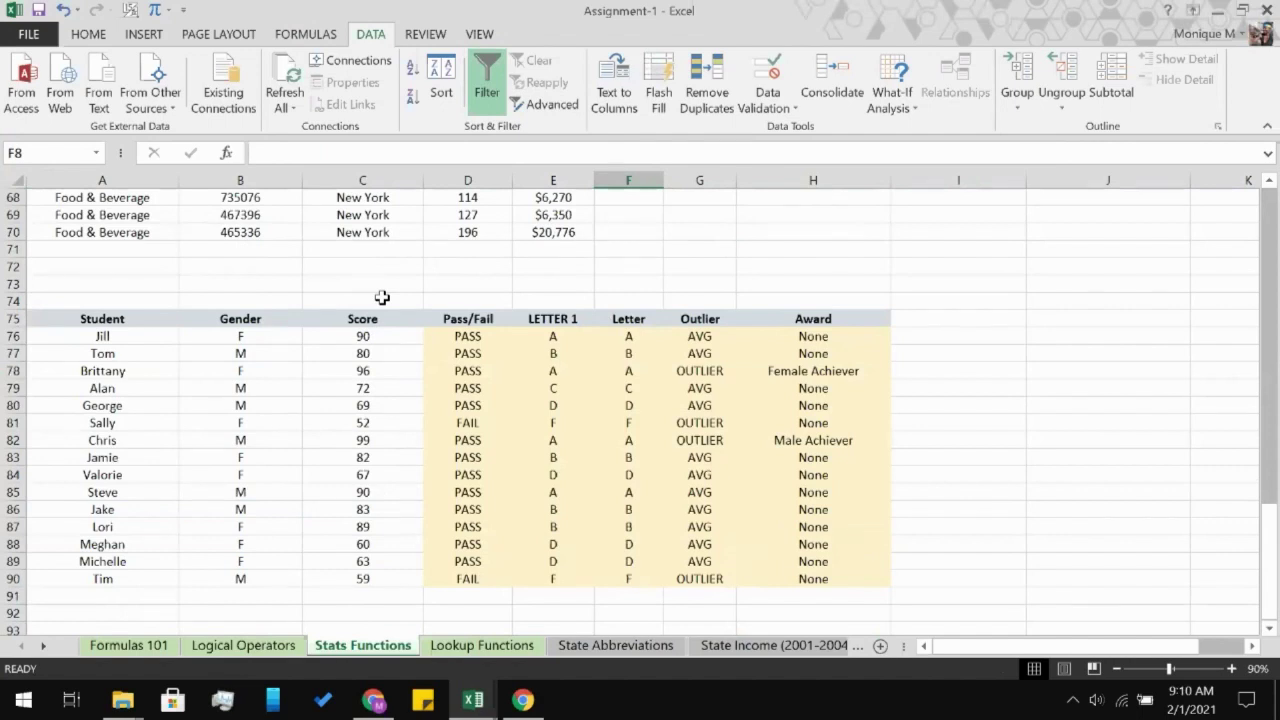
pyautogui.click(102, 349)
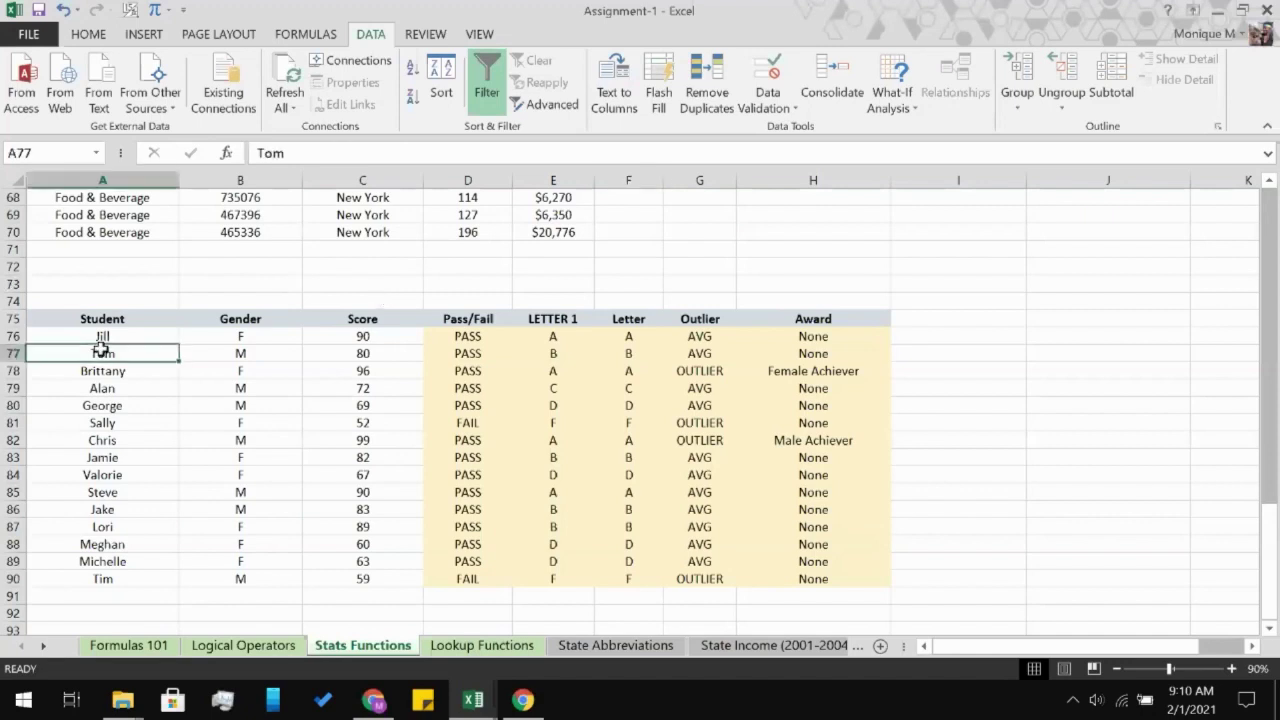
pyautogui.click(90, 318)
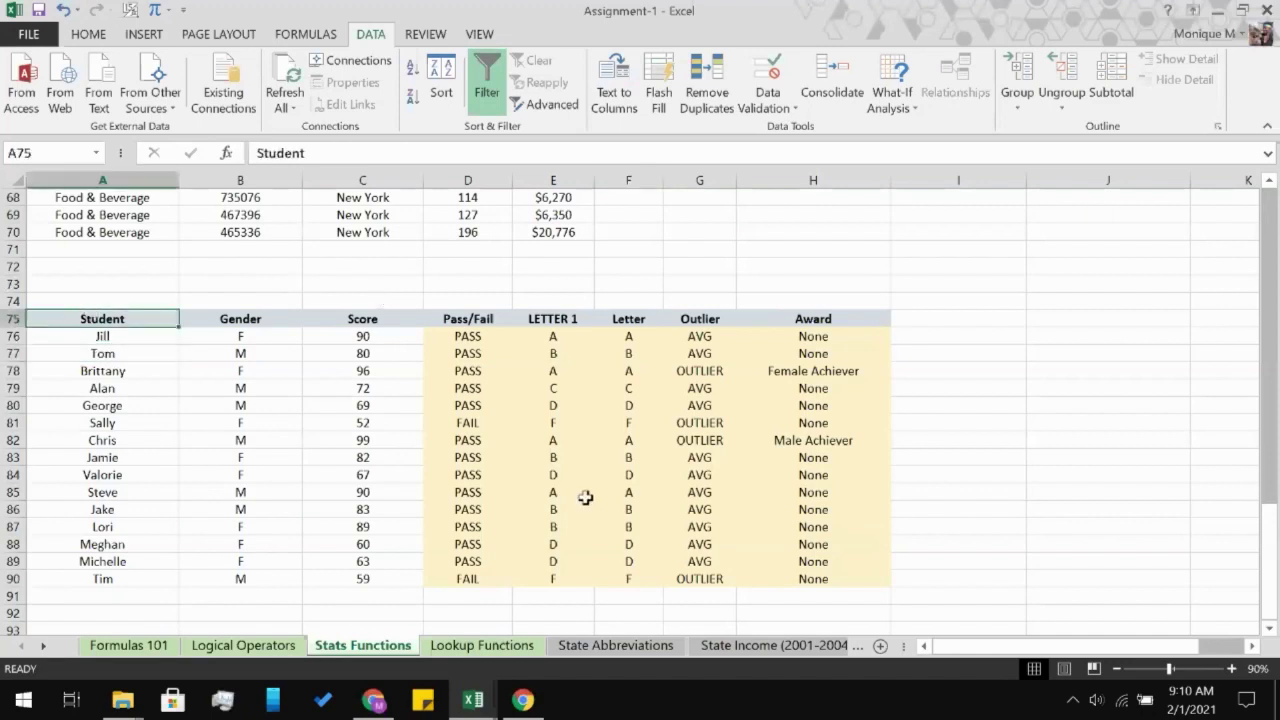
pyautogui.keyDown('shift'); pyautogui.click(837, 580); pyautogui.keyUp('shift')
pyautogui.rightClick(840, 588)
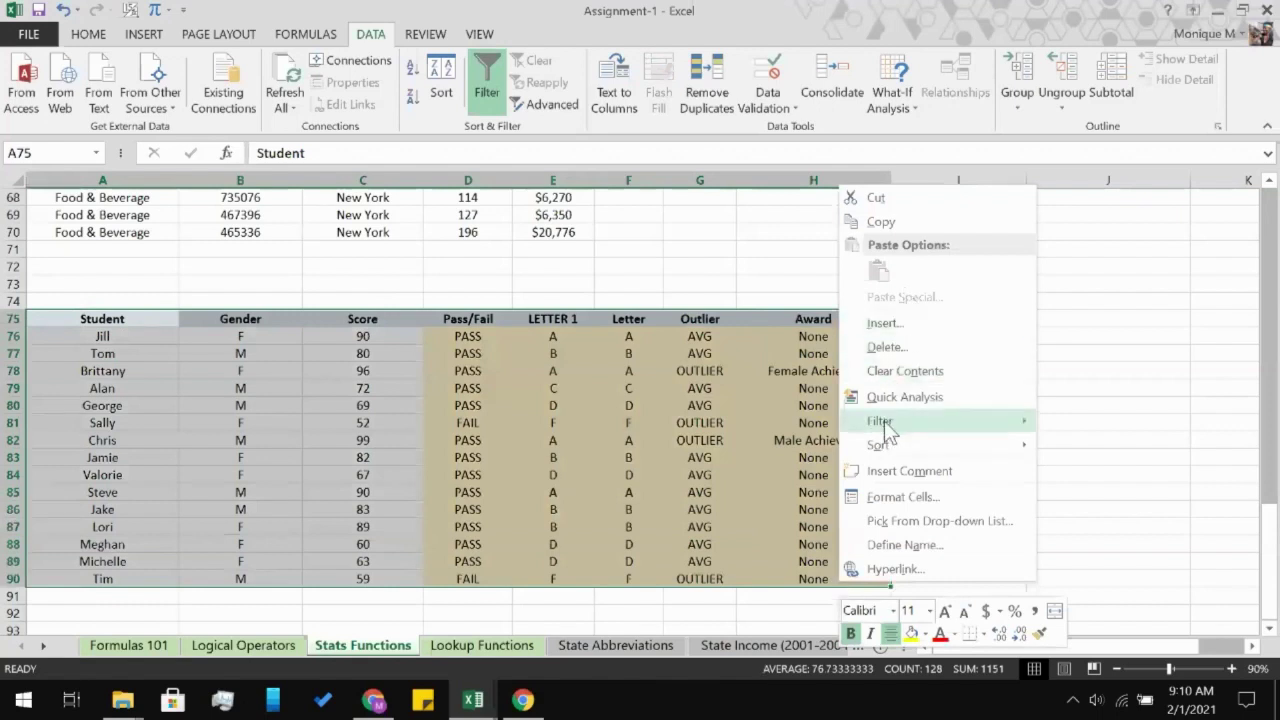
pyautogui.moveTo(884, 424)
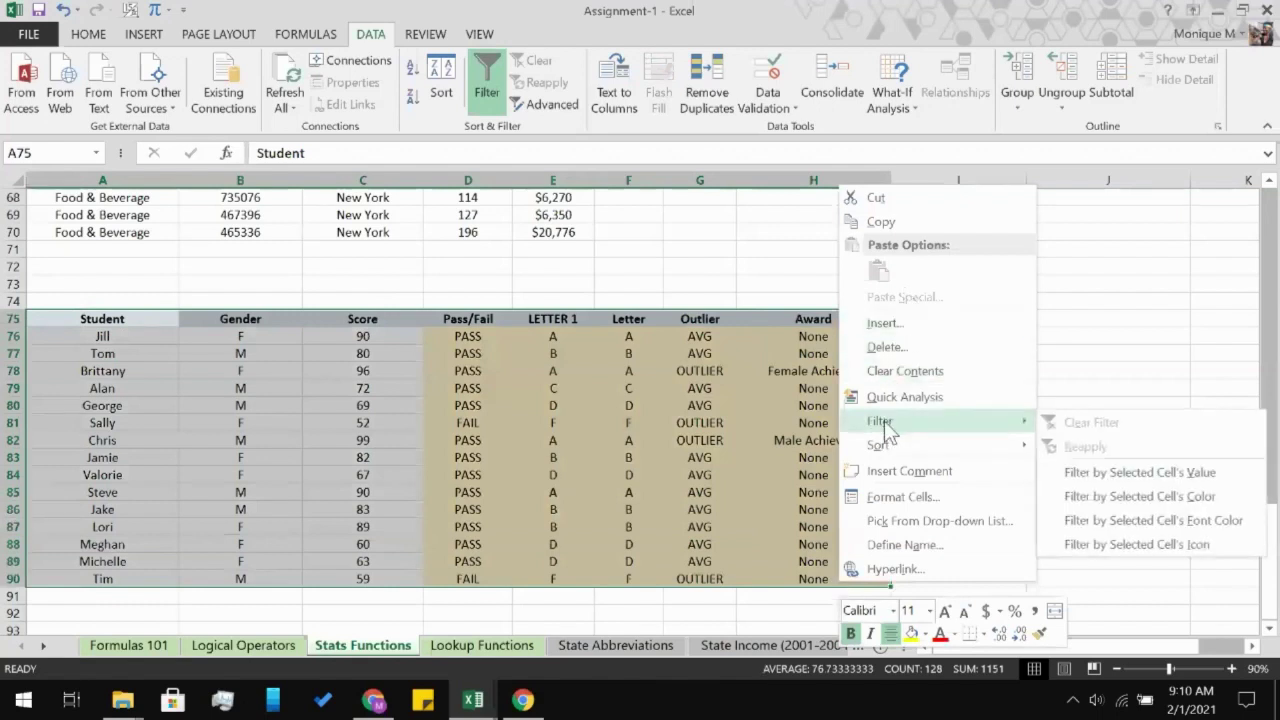
pyautogui.click(1190, 469)
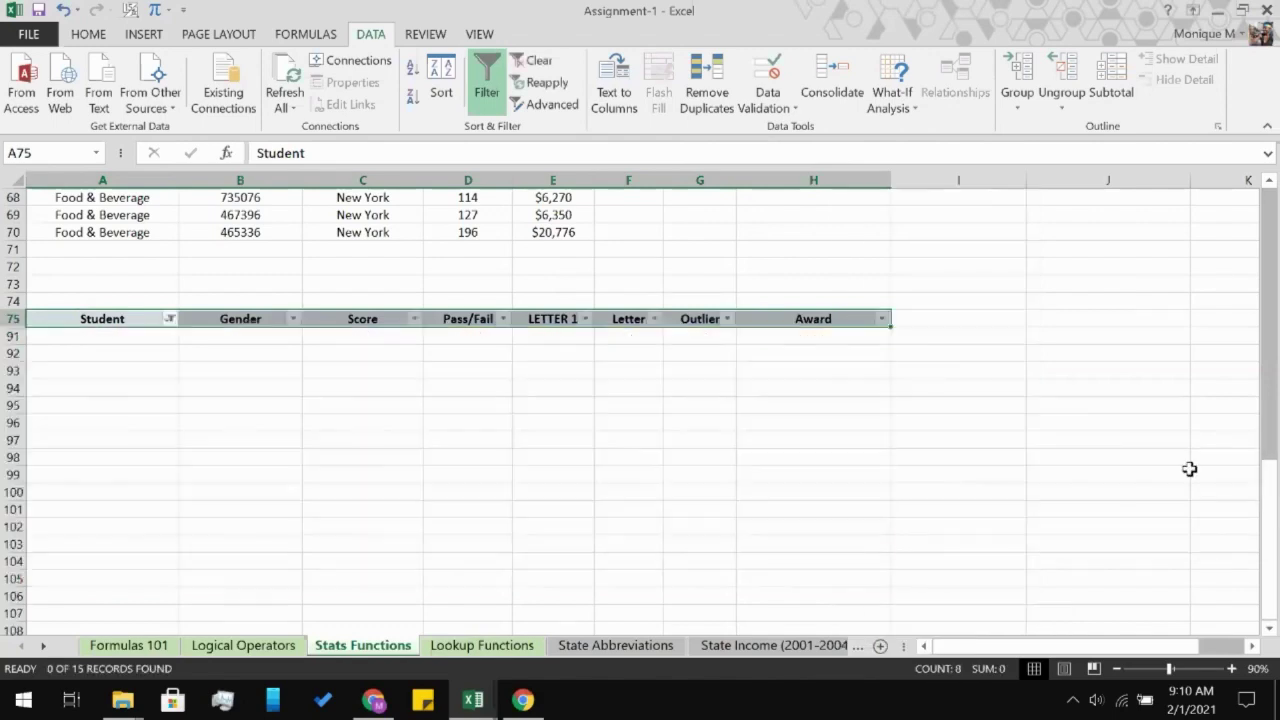
pyautogui.scroll(20, 1190, 469)
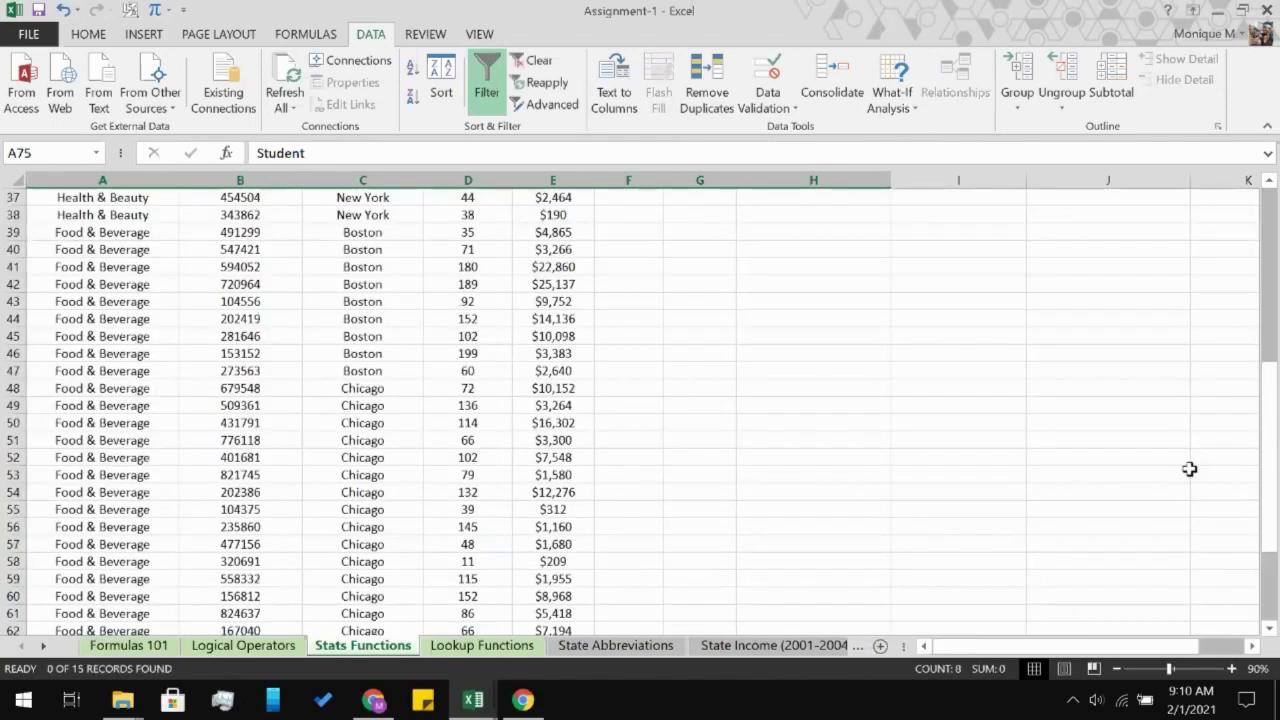
pyautogui.scroll(-20, 1190, 469)
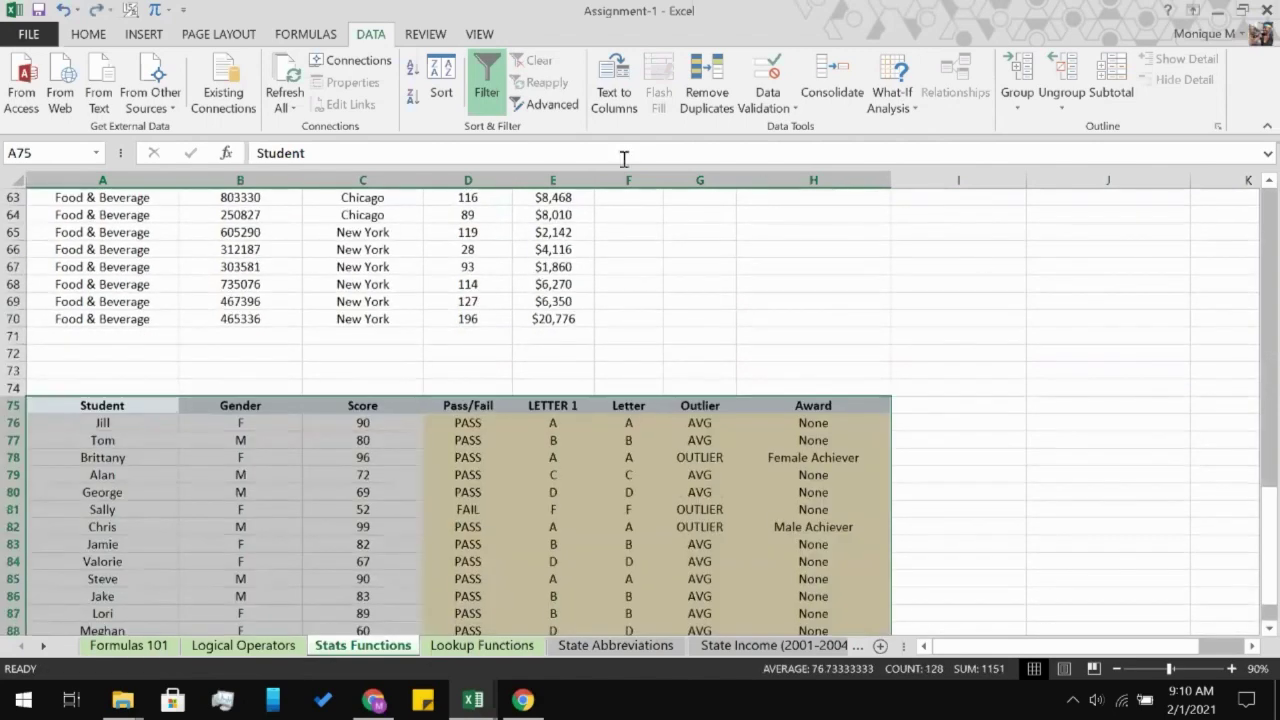
# - Check the Advanced Filter options and compare the headers of the product and student tables for filters
pyautogui.click(548, 116)
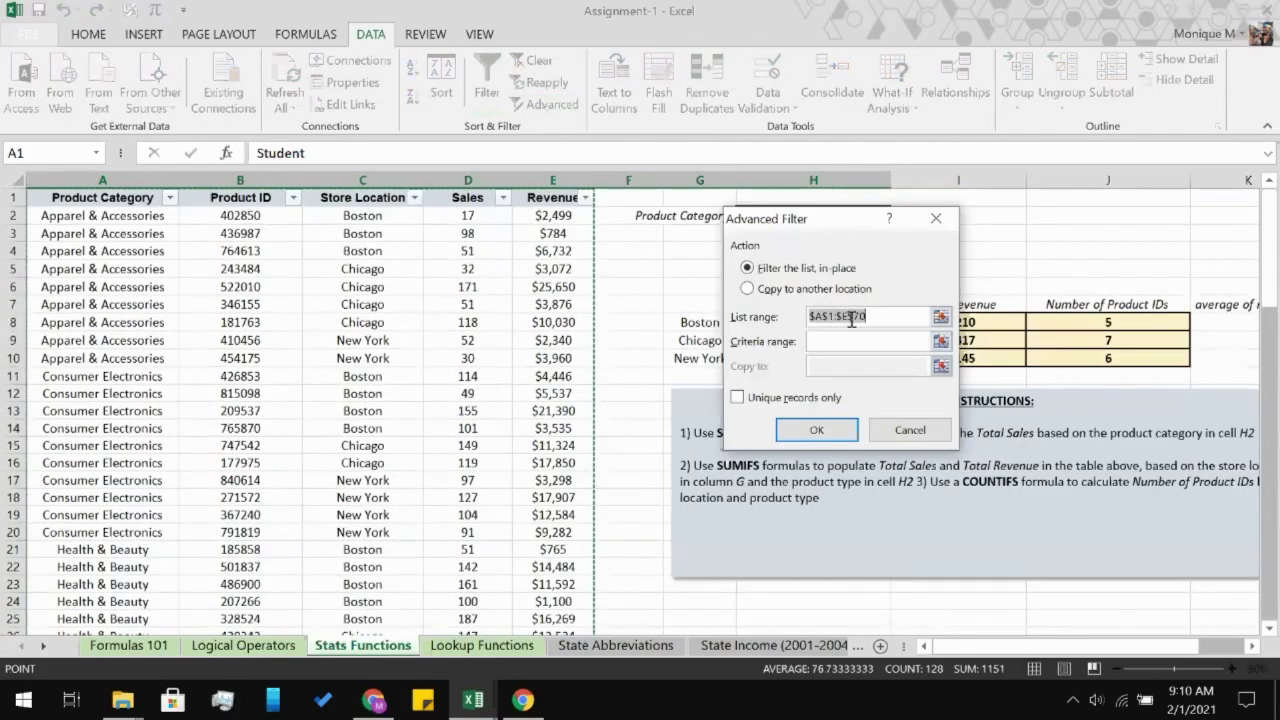
pyautogui.click(899, 421)
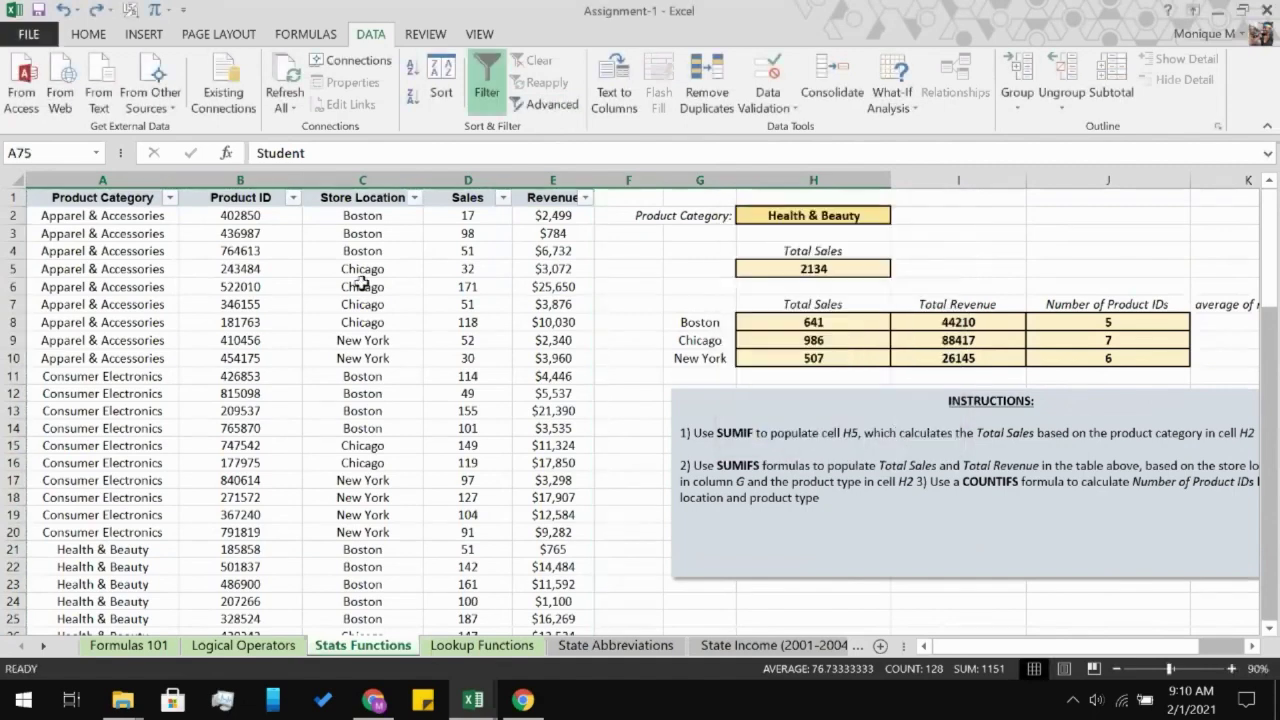
pyautogui.scroll(-14, 361, 284)
pyautogui.scroll(-11, 361, 284)
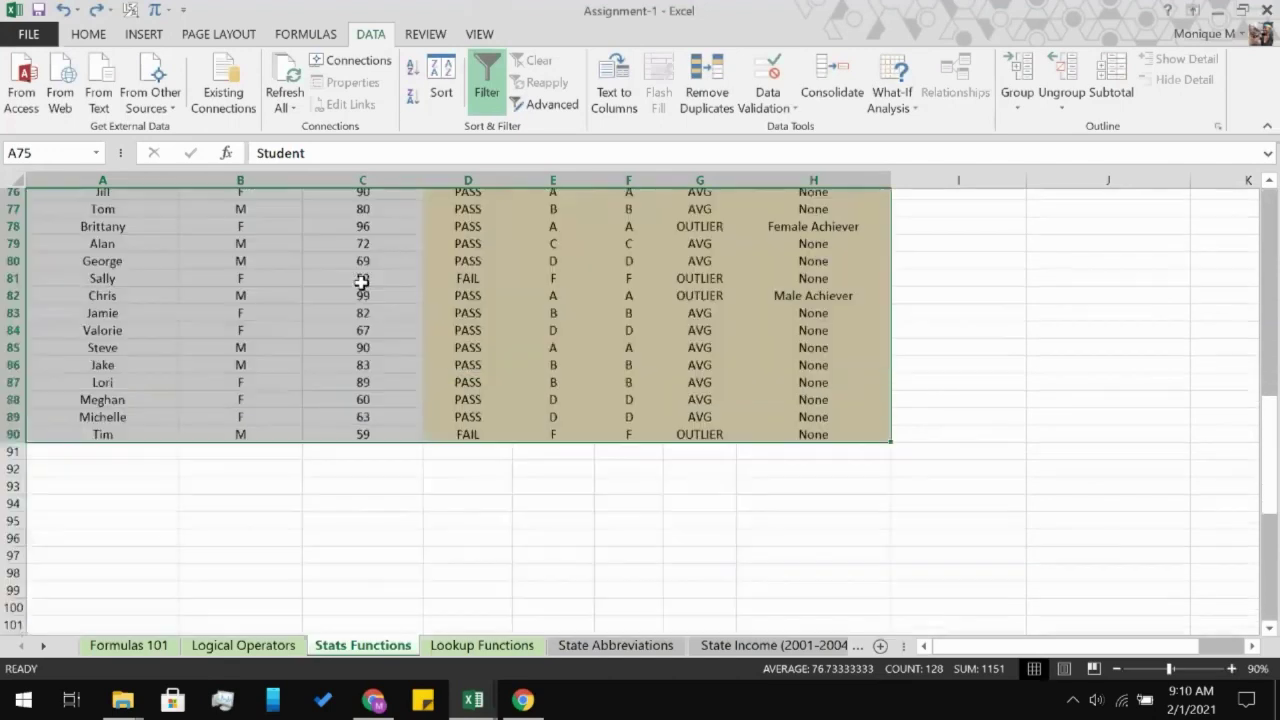
pyautogui.scroll(1, 361, 284)
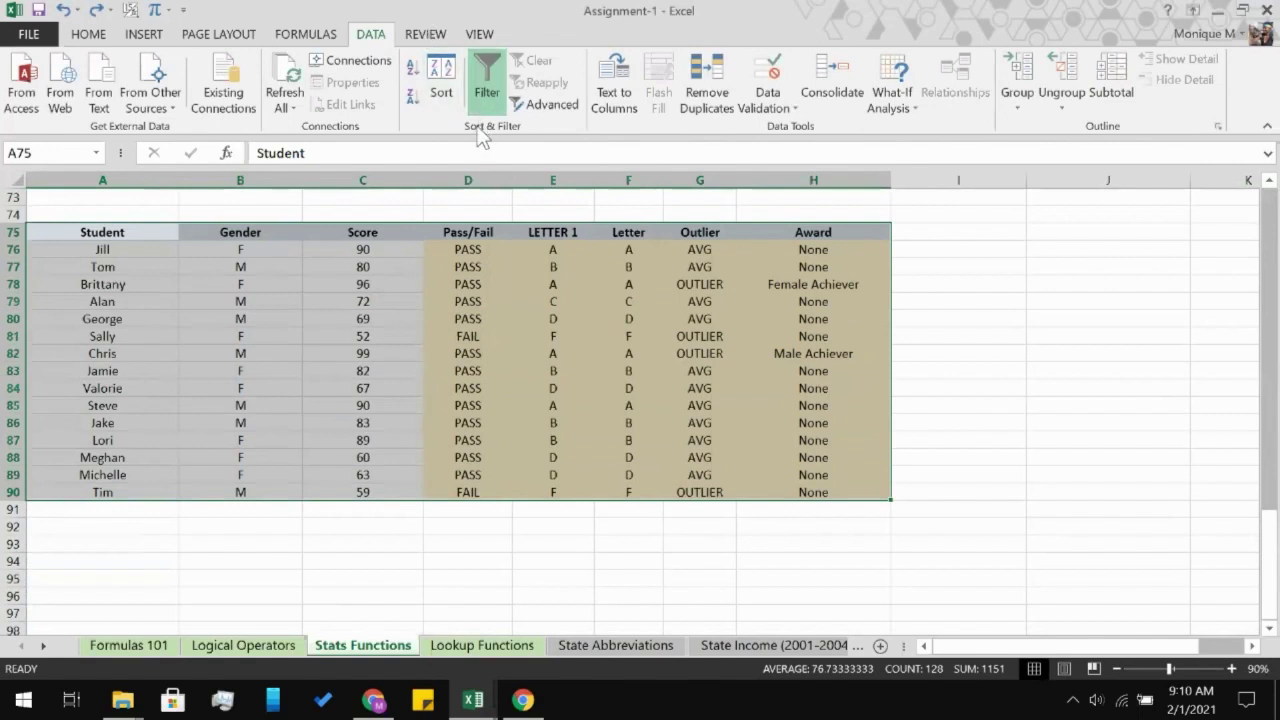
pyautogui.scroll(1, 480, 131)
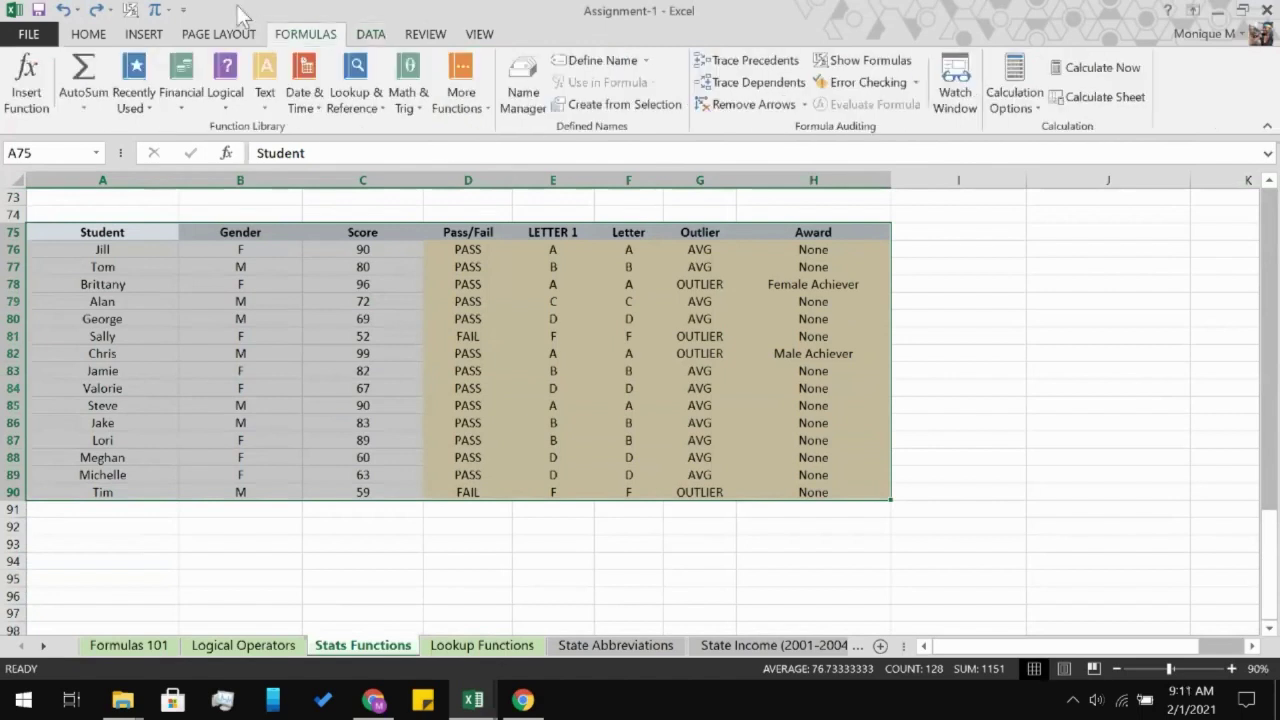
pyautogui.click(368, 35)
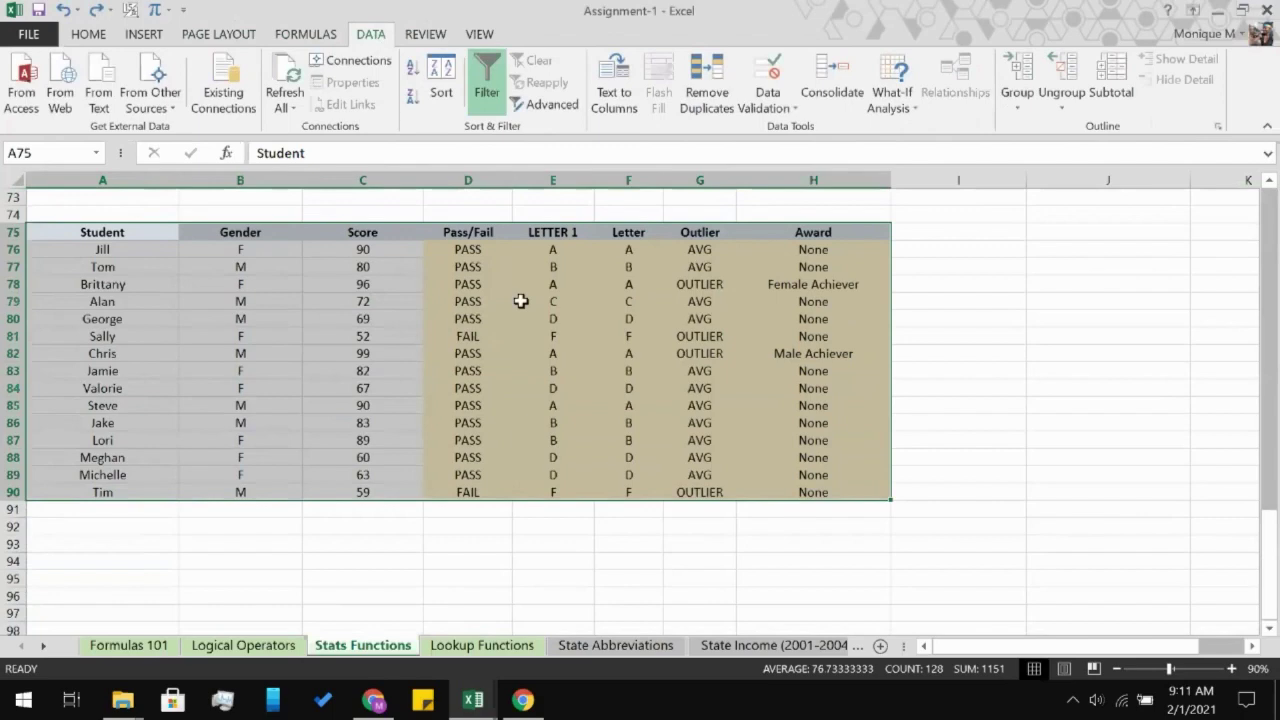
pyautogui.scroll(5, 714, 391)
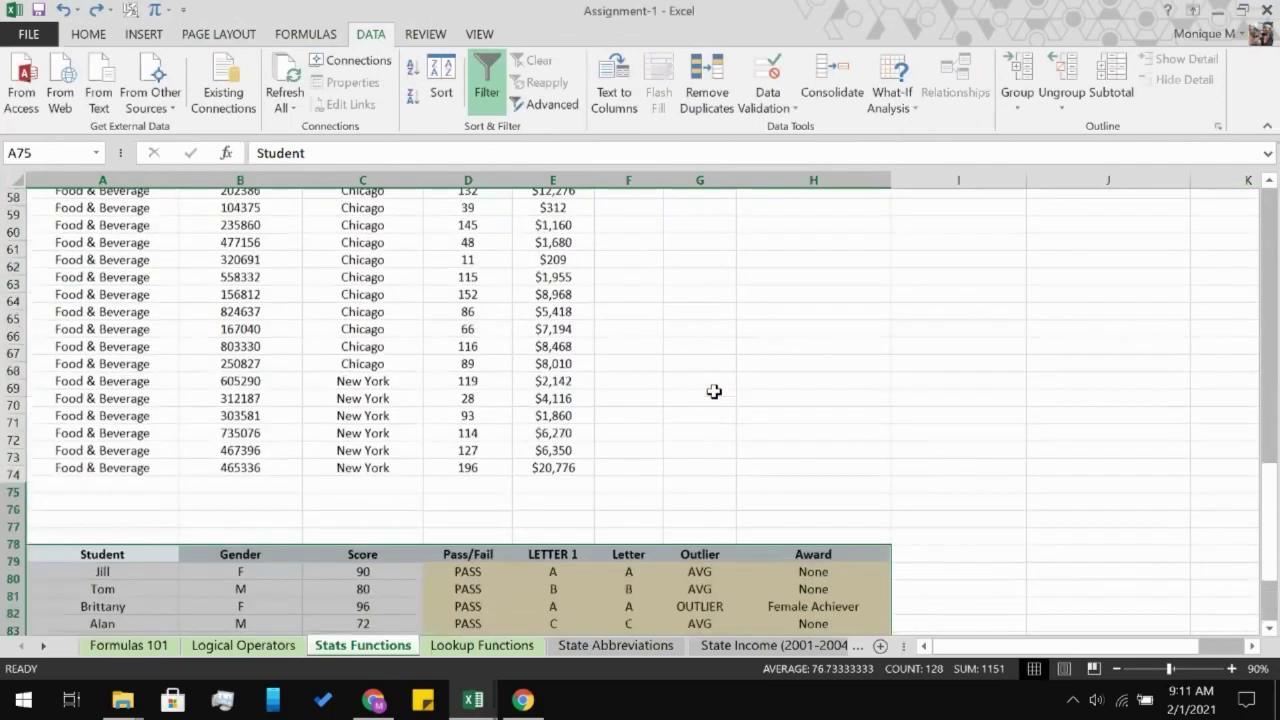
pyautogui.scroll(19, 714, 391)
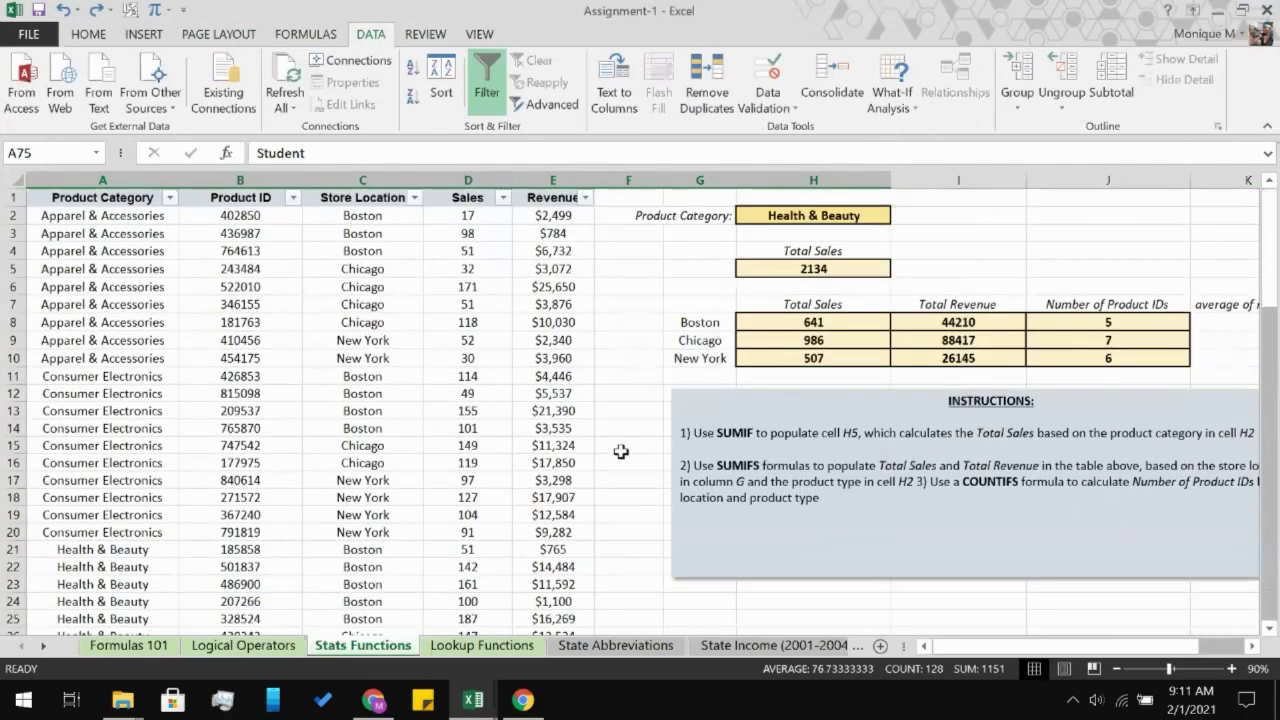
pyautogui.scroll(-15, 620, 452)
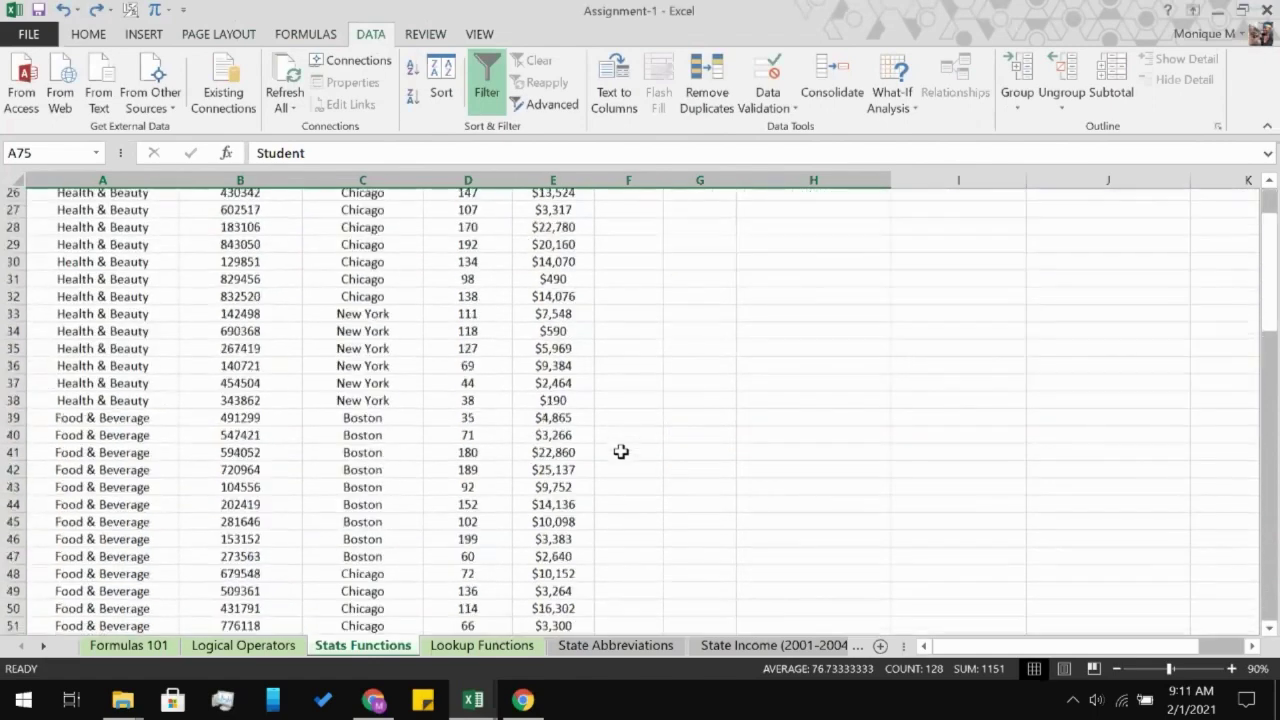
pyautogui.scroll(15, 620, 452)
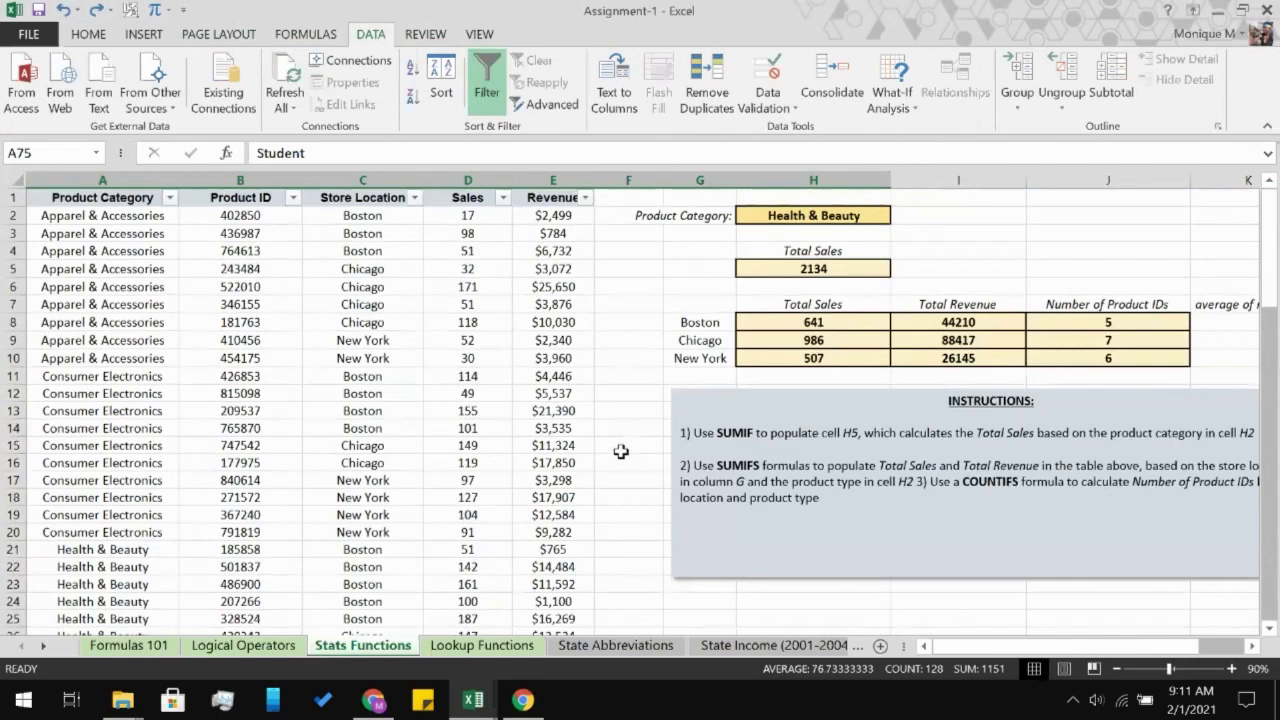
# - Remove the filters from the product data table and check the headers of both tables
pyautogui.click(486, 85)
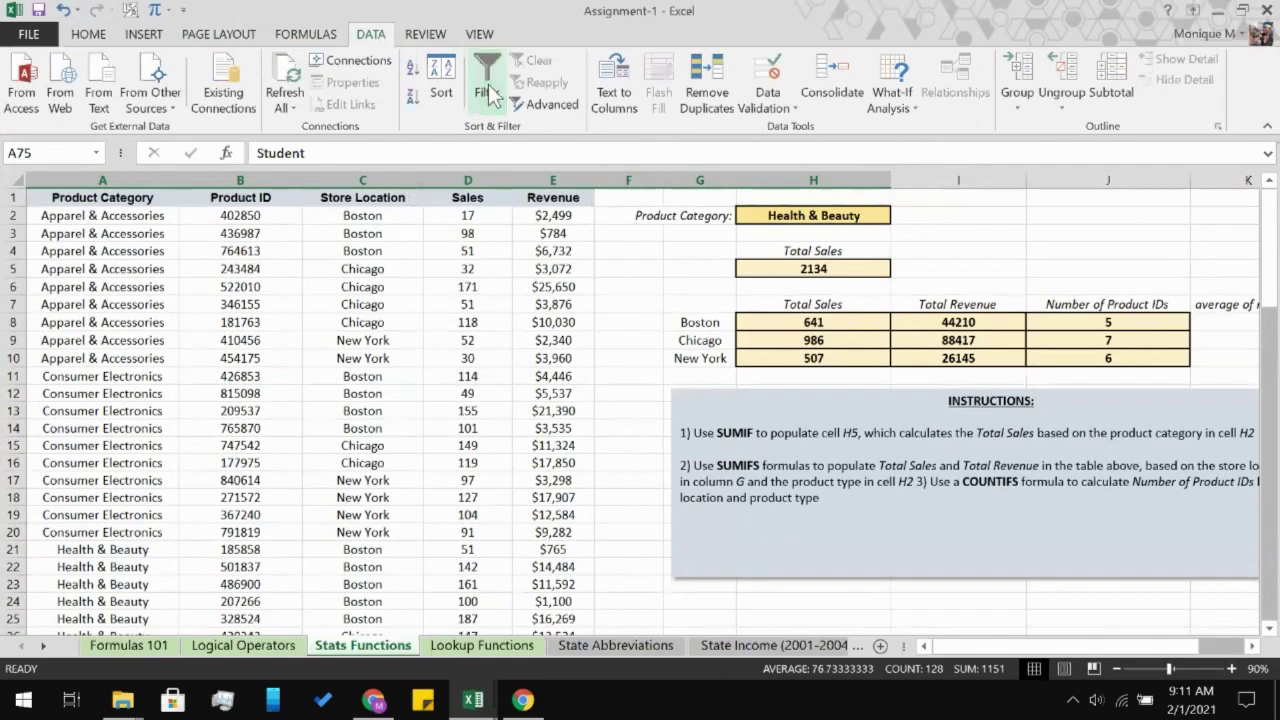
pyautogui.scroll(-13, 555, 474)
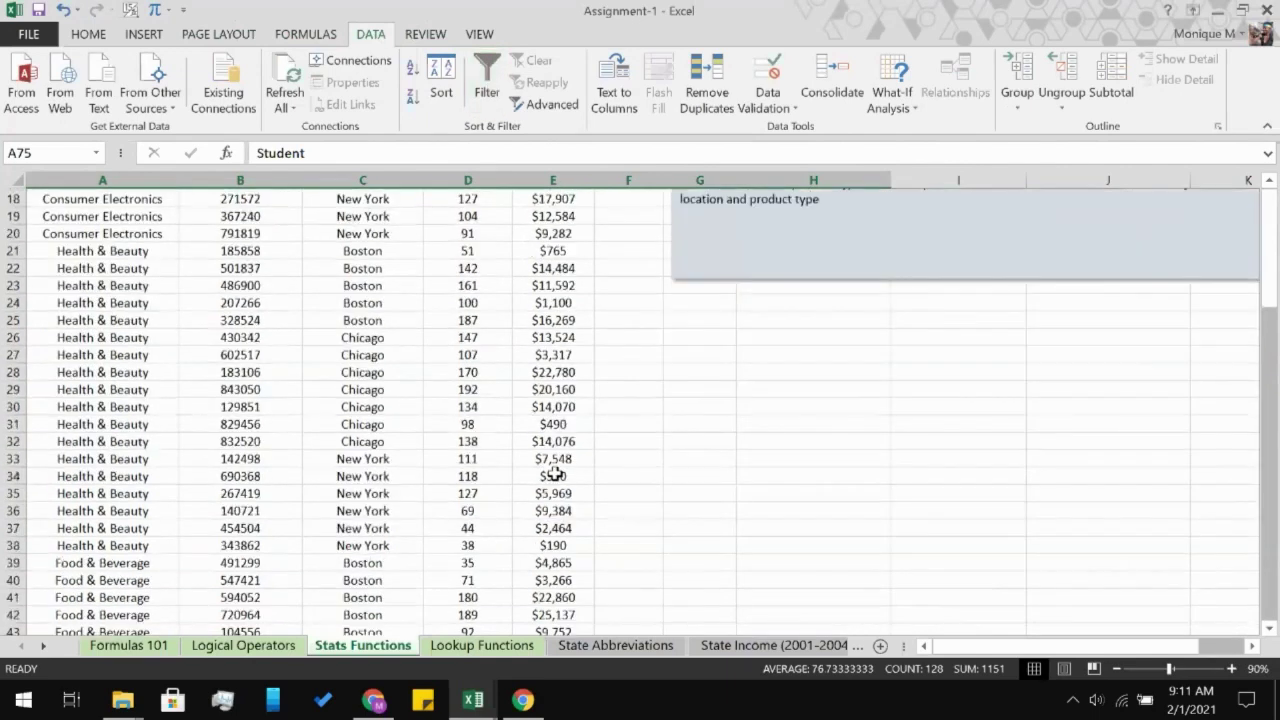
pyautogui.scroll(-8, 555, 474)
pyautogui.click(897, 304)
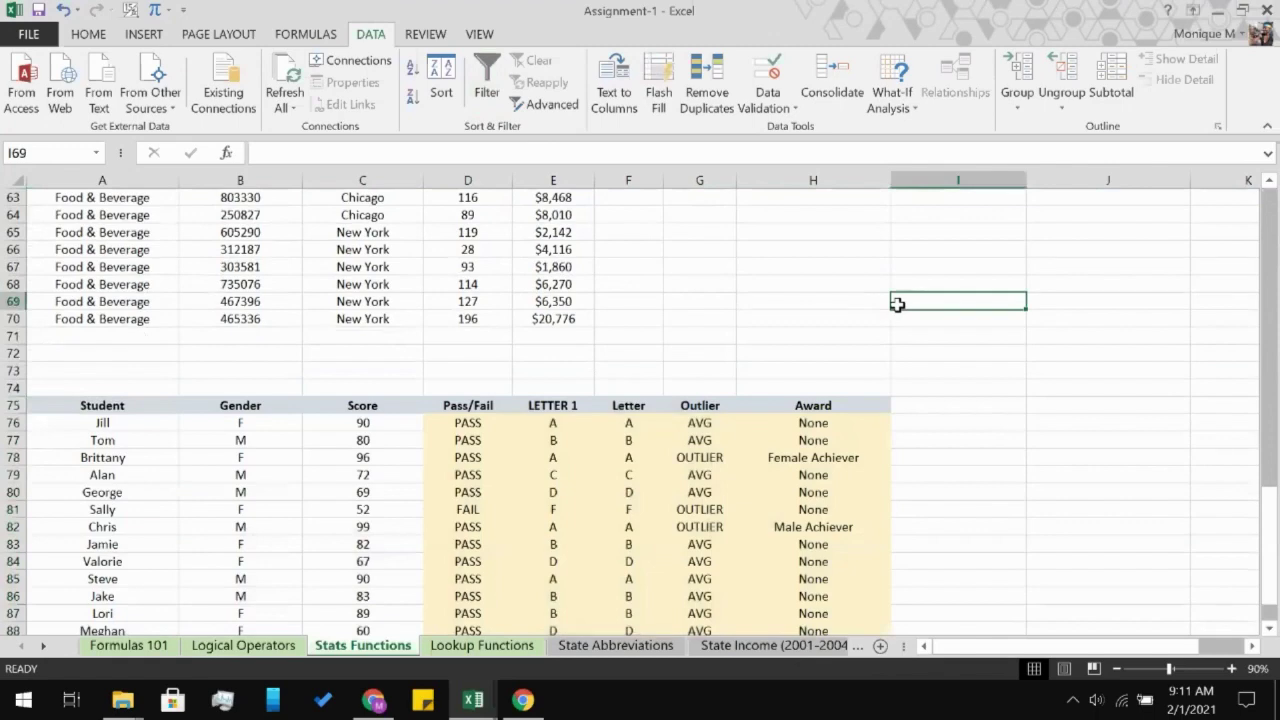
pyautogui.scroll(-2, 897, 304)
pyautogui.scroll(20, 534, 263)
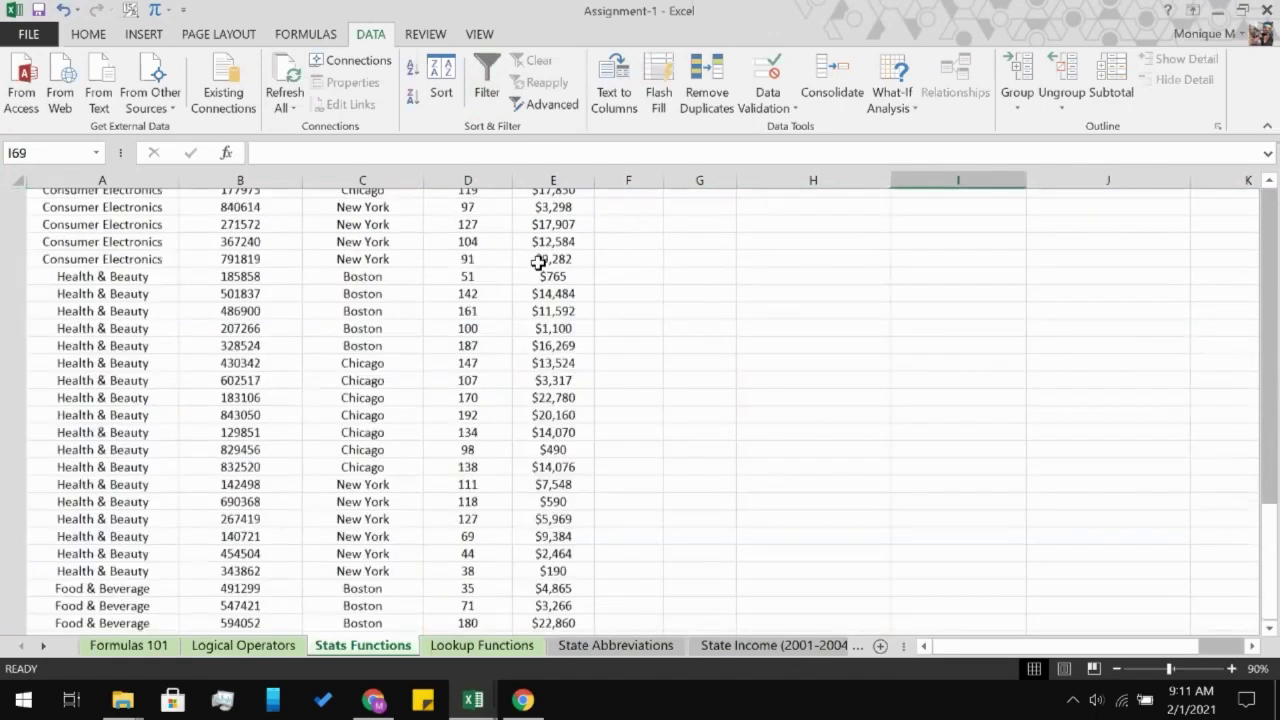
# - Select the whole product data range A1:E70, headers included
pyautogui.click(161, 203)
pyautogui.scroll(-12, 510, 424)
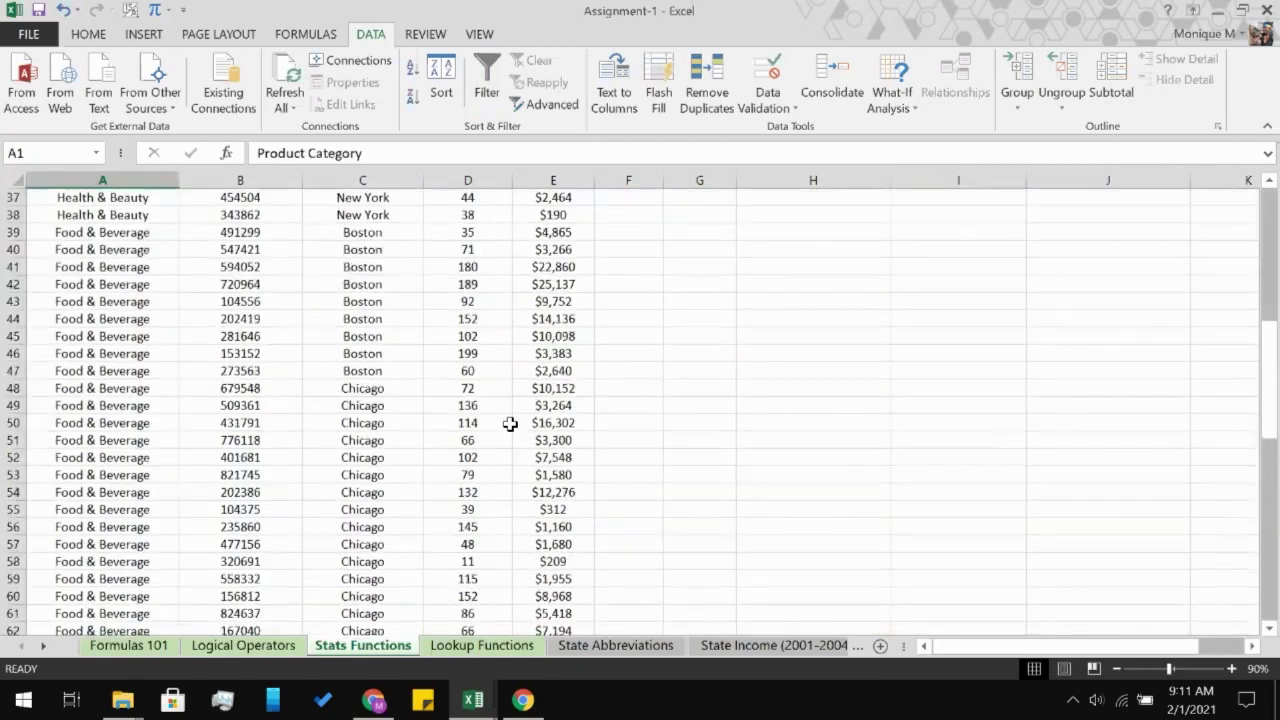
pyautogui.hotkey('ctrl', 'a')
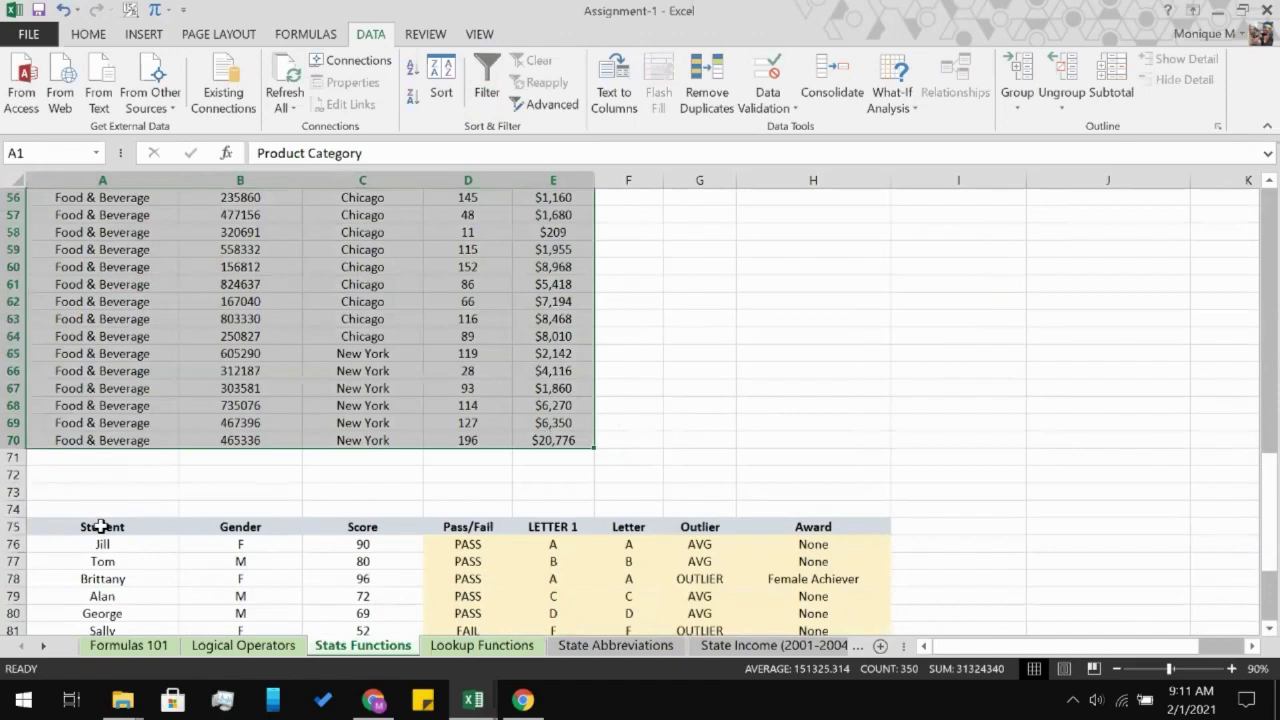
pyautogui.scroll(-2, 100, 526)
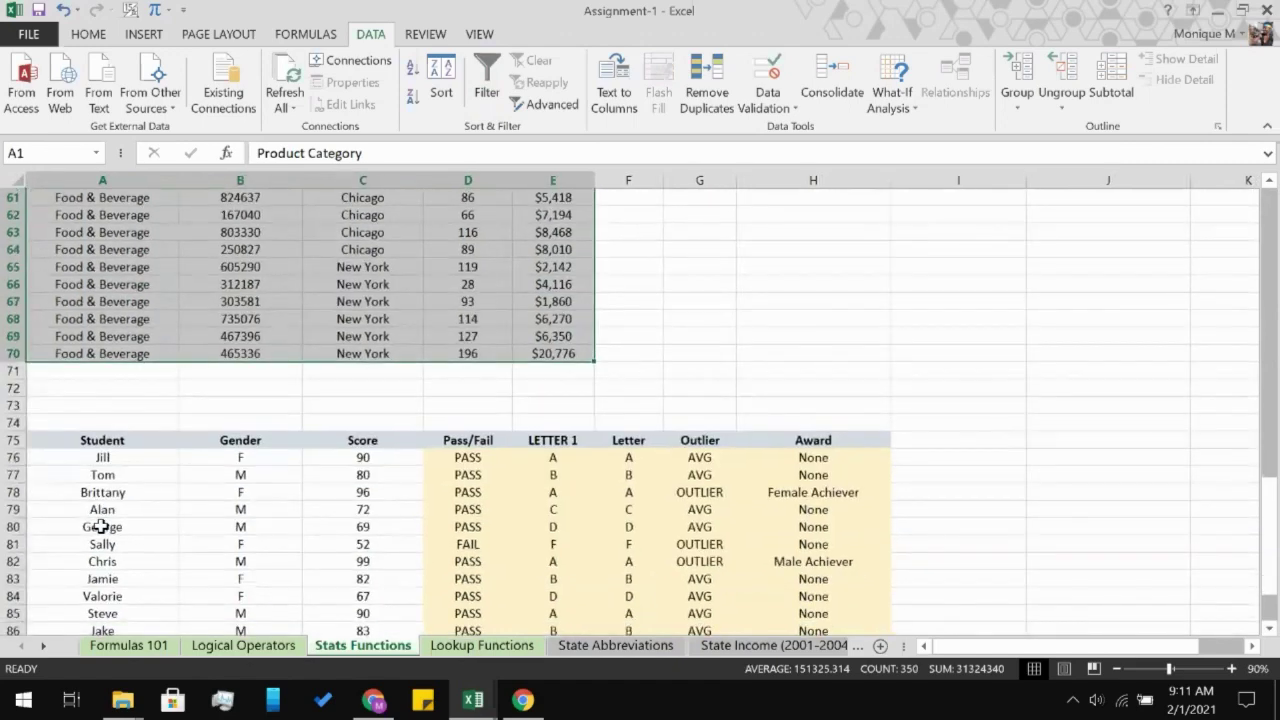
pyautogui.click(80, 16)
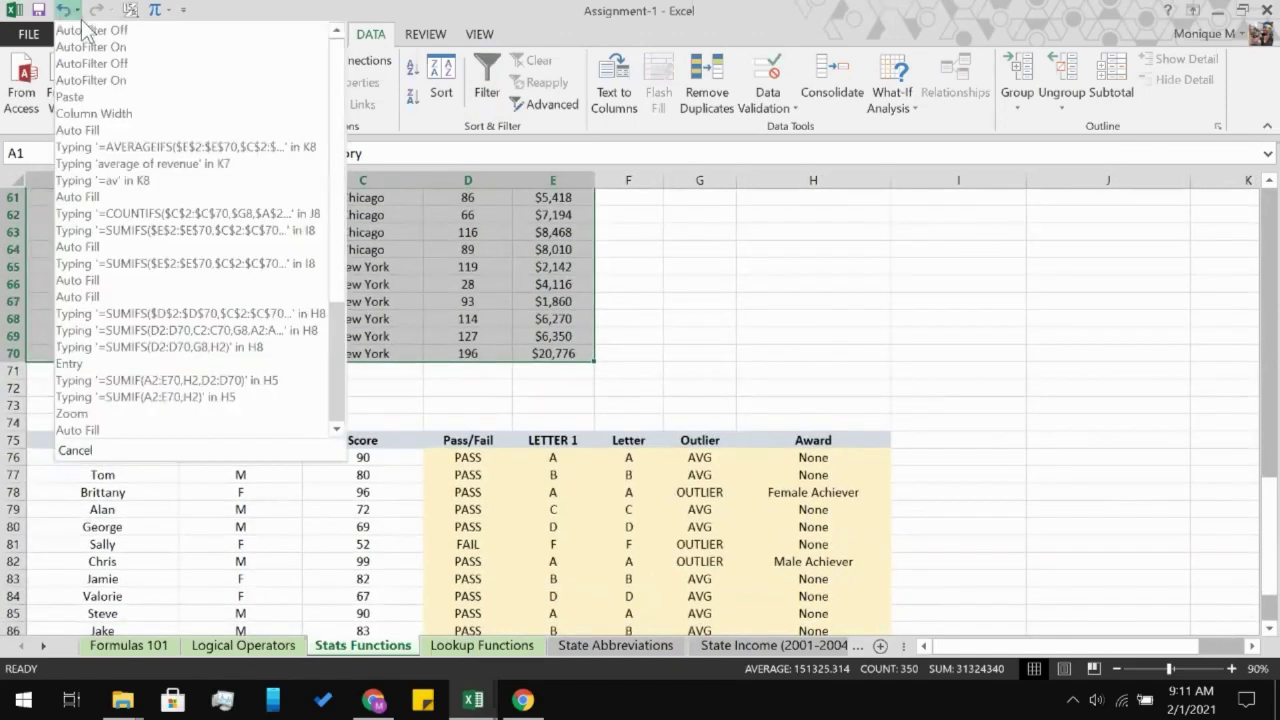
pyautogui.click(326, 4)
pyautogui.click(77, 17)
pyautogui.click(298, 15)
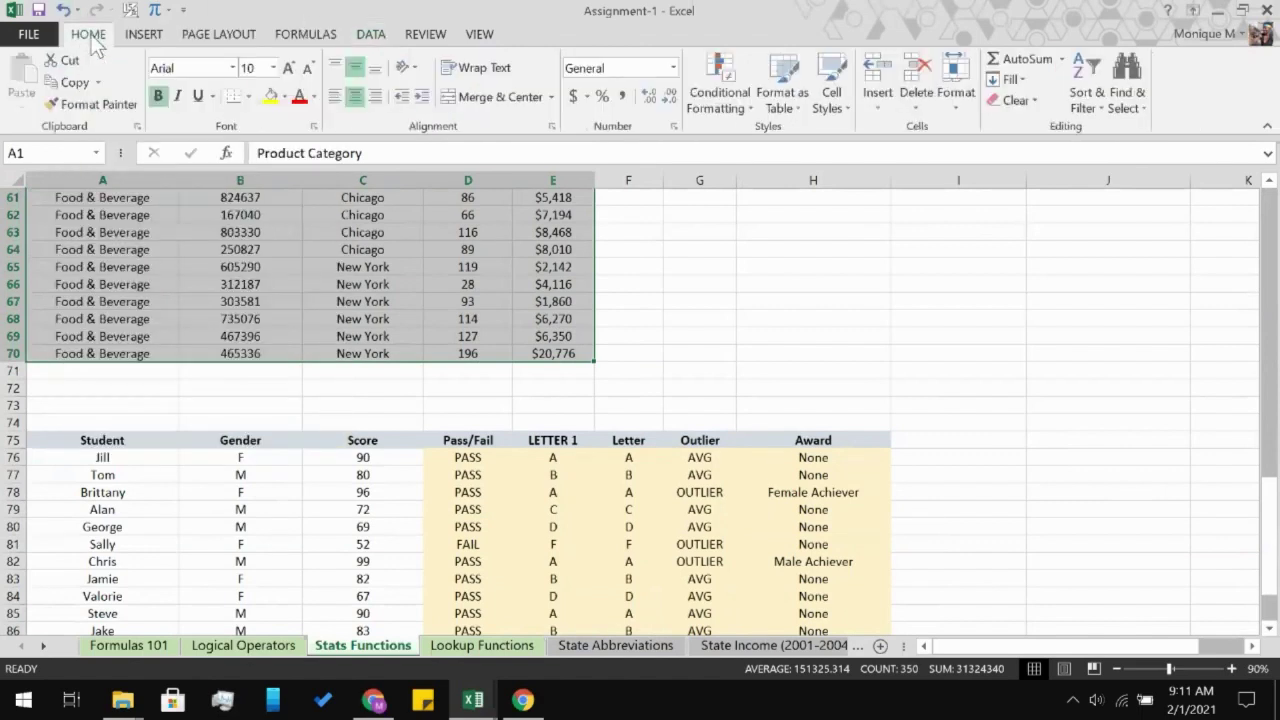
# - Format the product data A1:E70 as a table with headers, using the first light black-banded table style
pyautogui.click(797, 101)
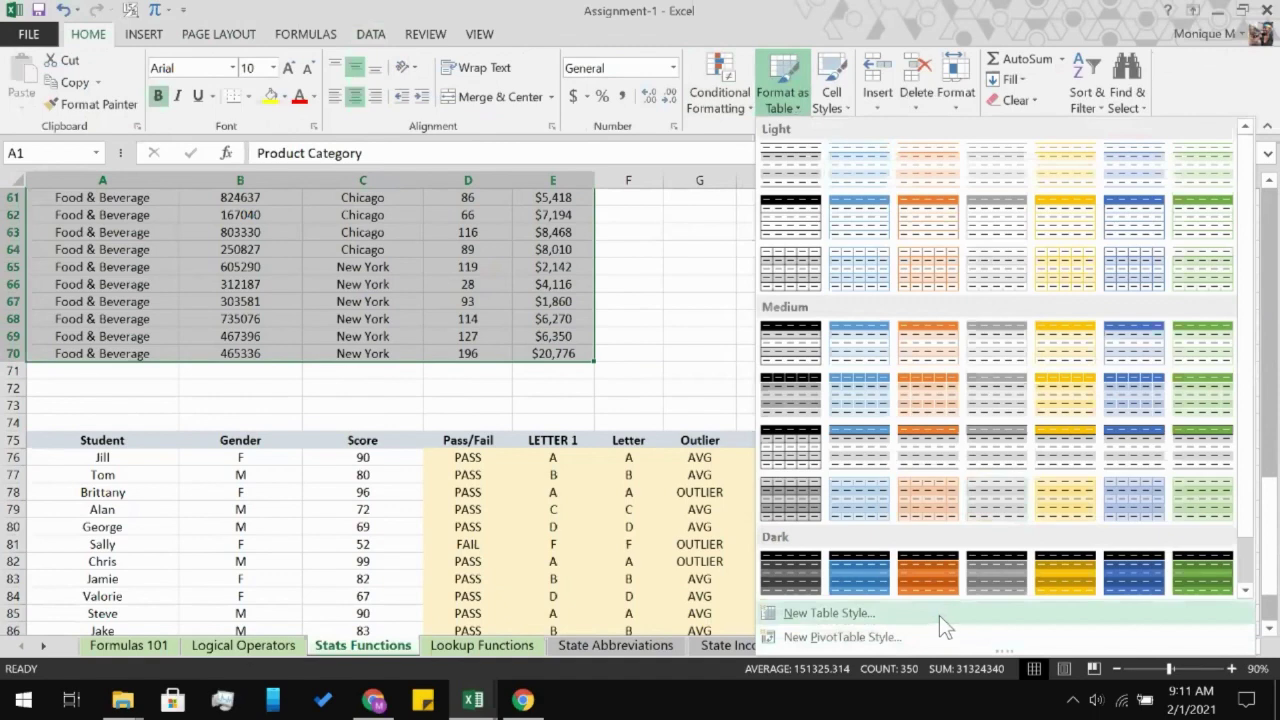
pyautogui.click(812, 182)
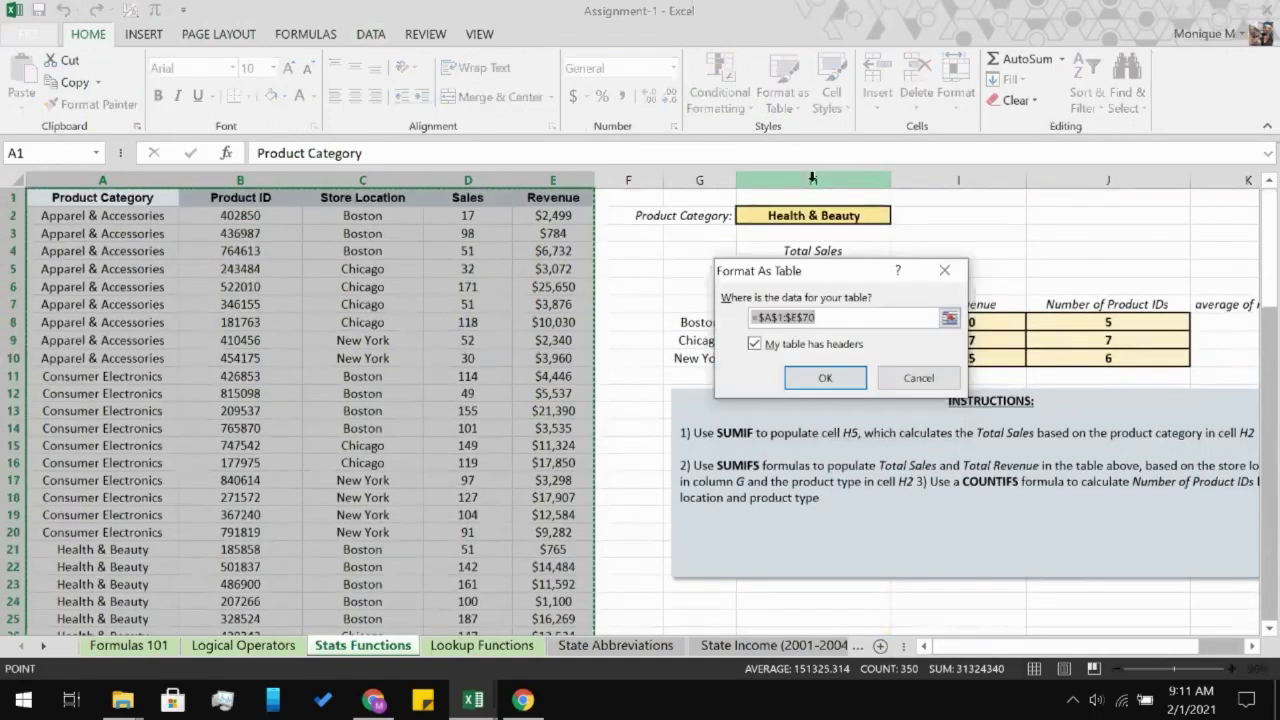
pyautogui.click(800, 378)
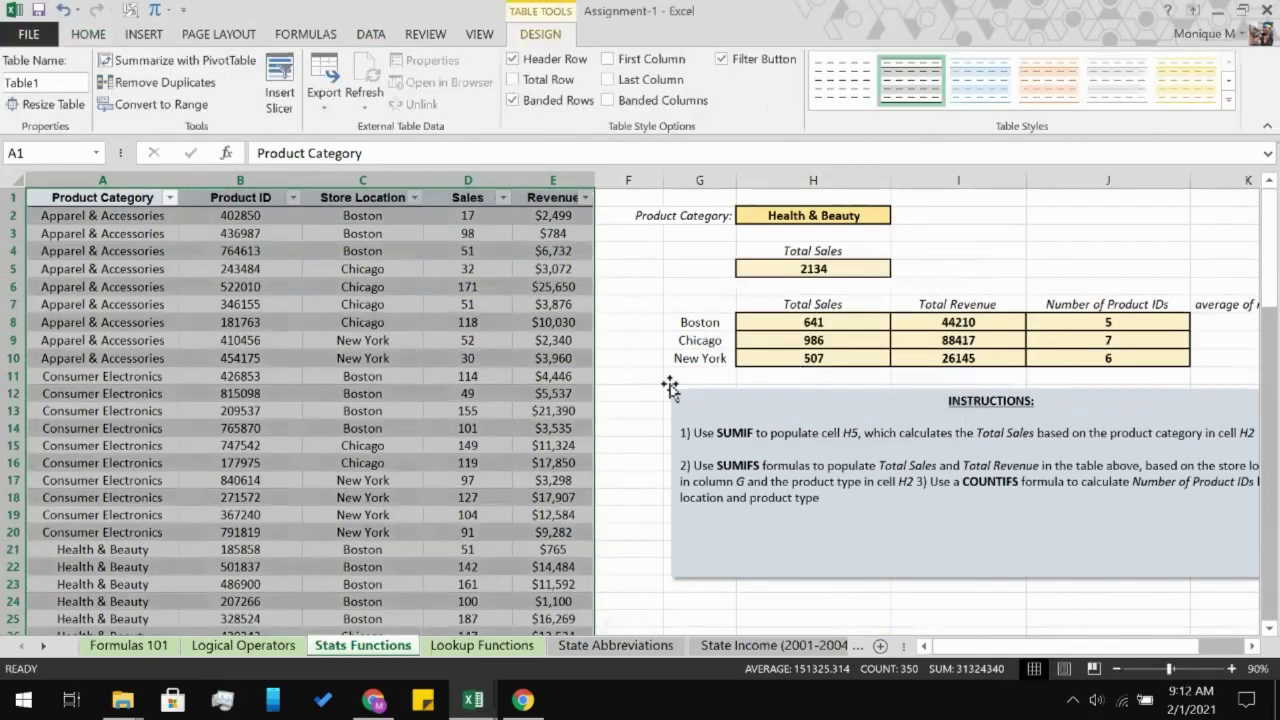
pyautogui.click(634, 390)
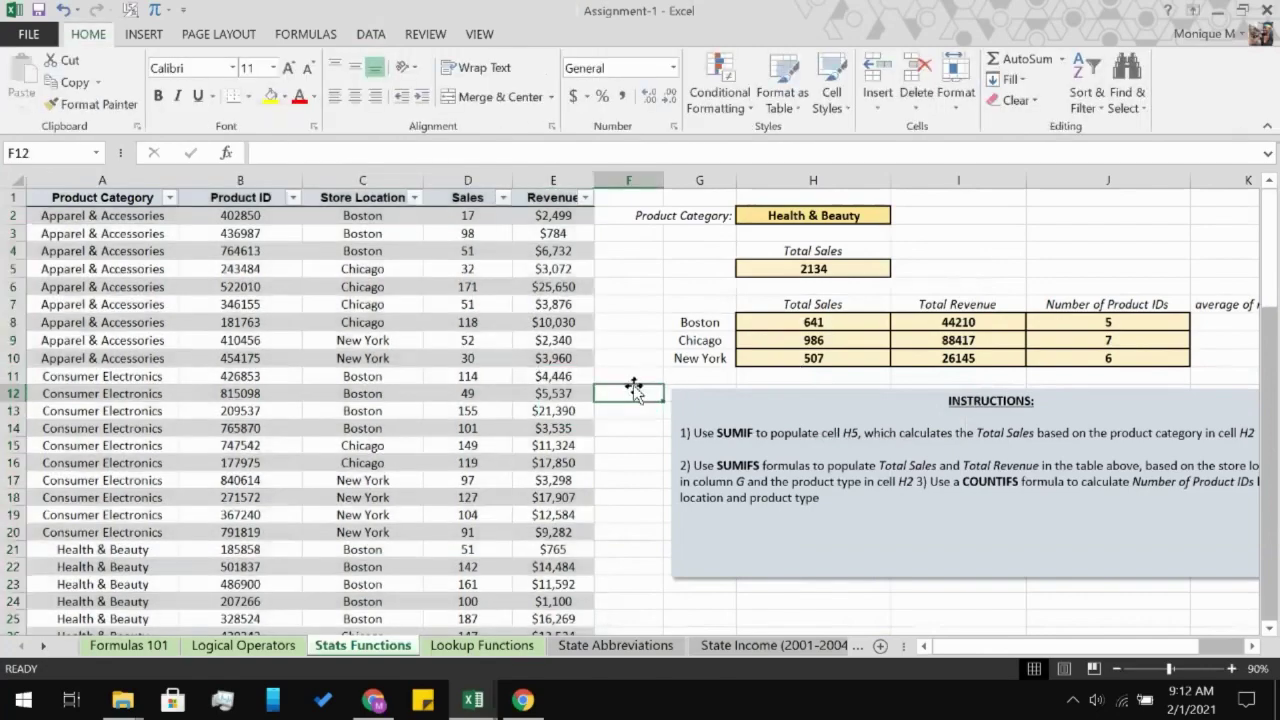
pyautogui.scroll(-5, 634, 390)
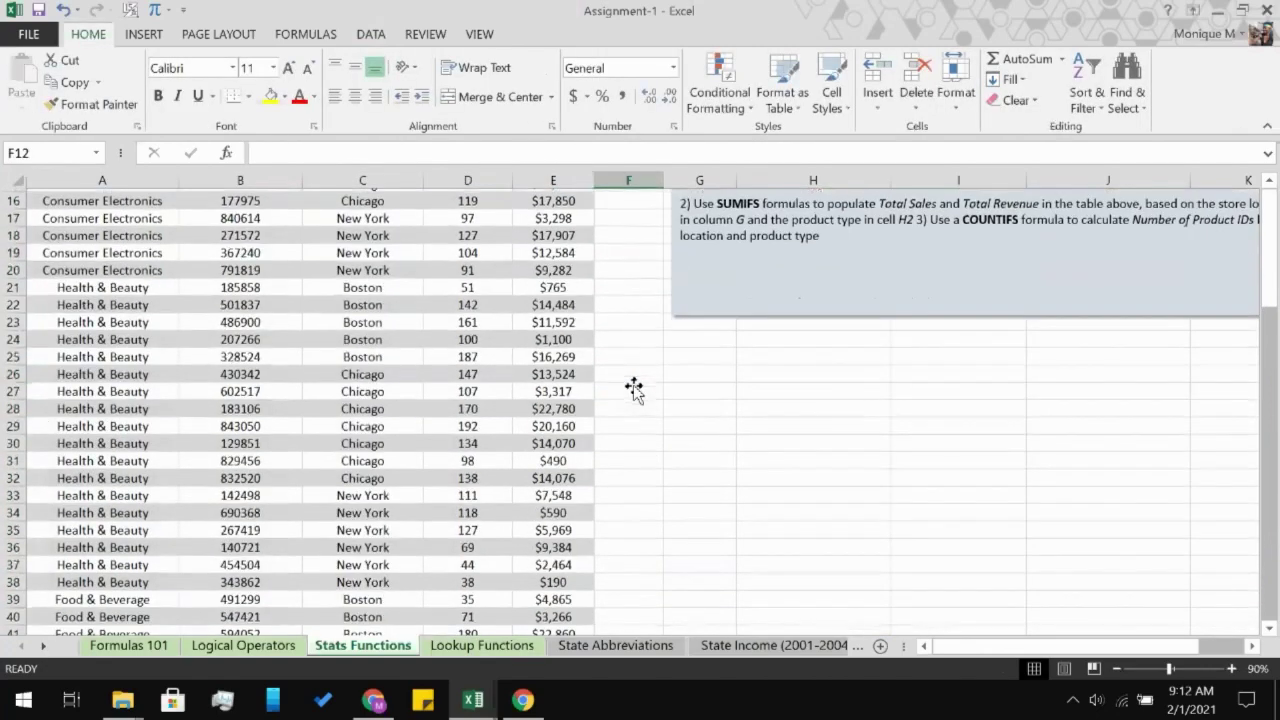
pyautogui.scroll(5, 634, 390)
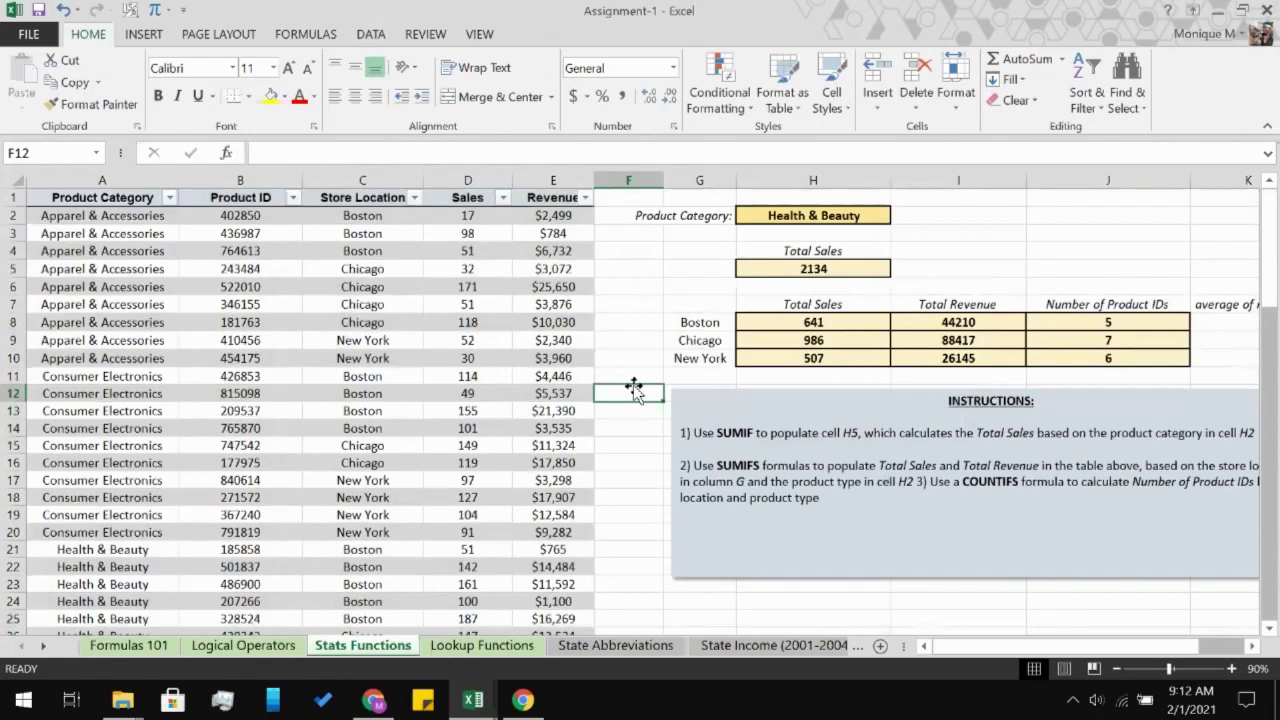
# - Format the student data A75:H90 as a table with headers, using the light blue-banded table style
pyautogui.scroll(-16, 634, 390)
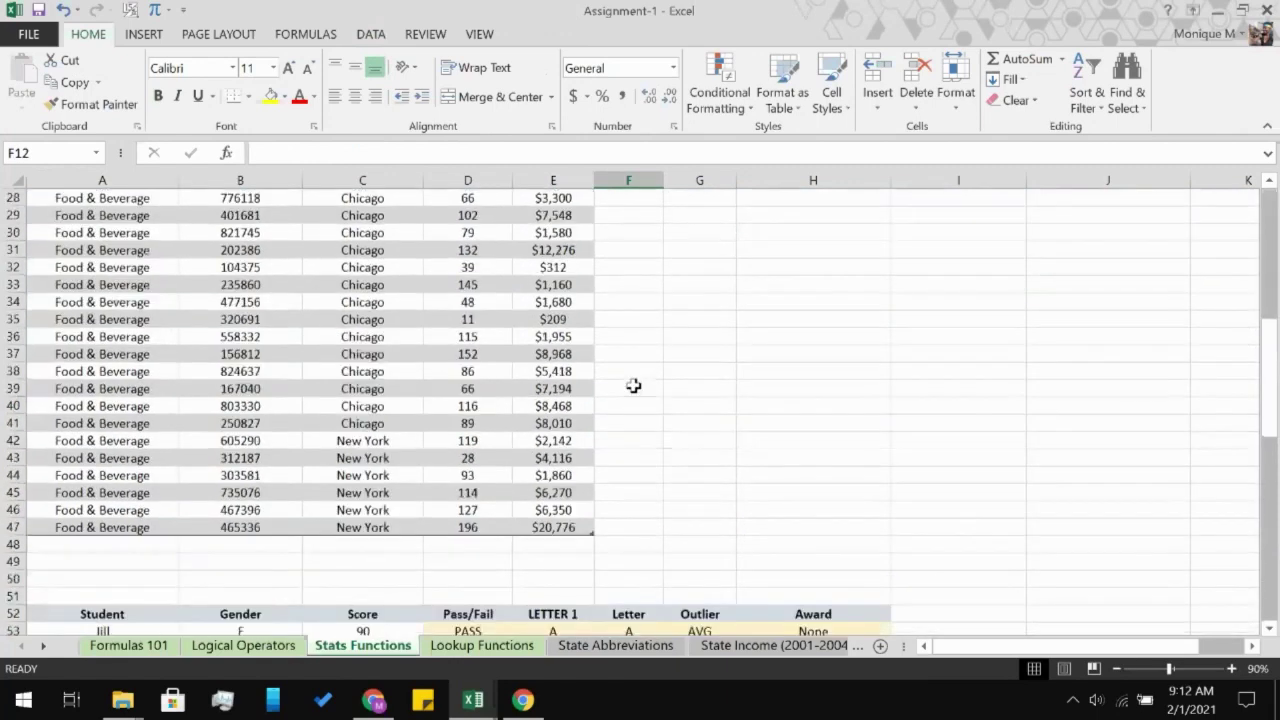
pyautogui.scroll(3, 634, 386)
pyautogui.scroll(-10, 191, 506)
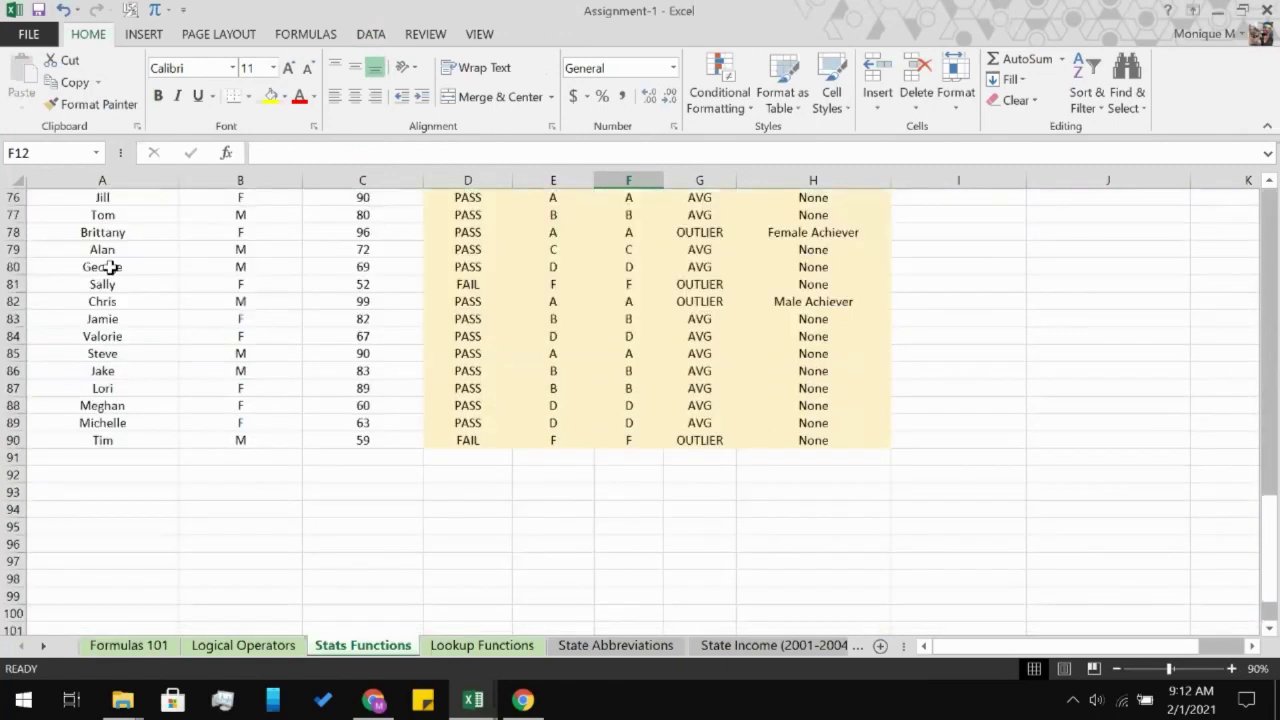
pyautogui.click(107, 267)
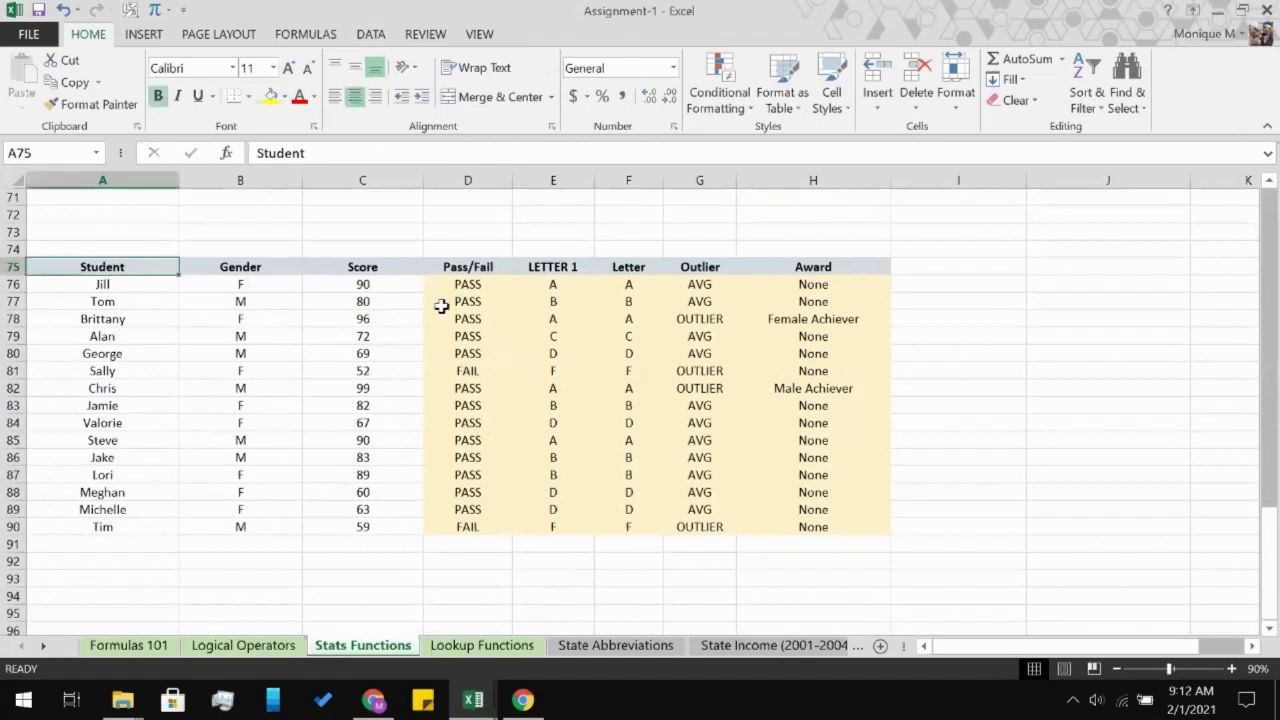
pyautogui.keyDown('shift'); pyautogui.click(800, 522); pyautogui.keyUp('shift')
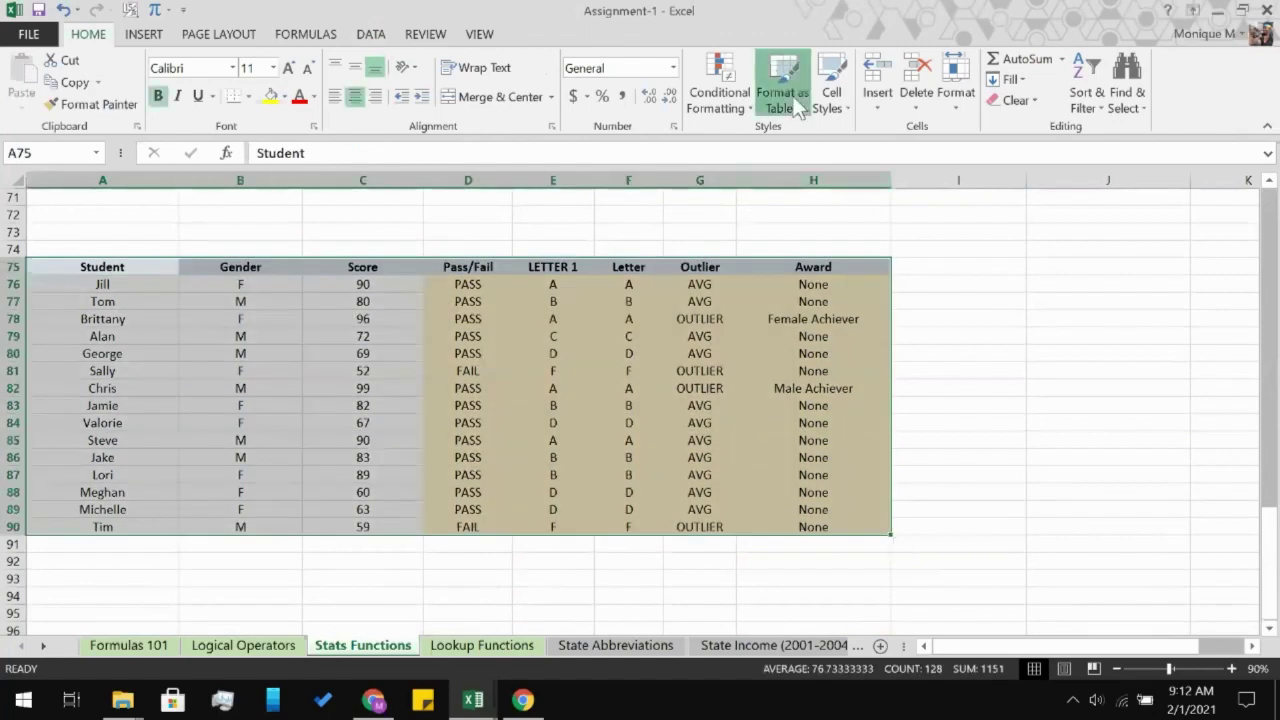
pyautogui.click(790, 98)
pyautogui.click(858, 165)
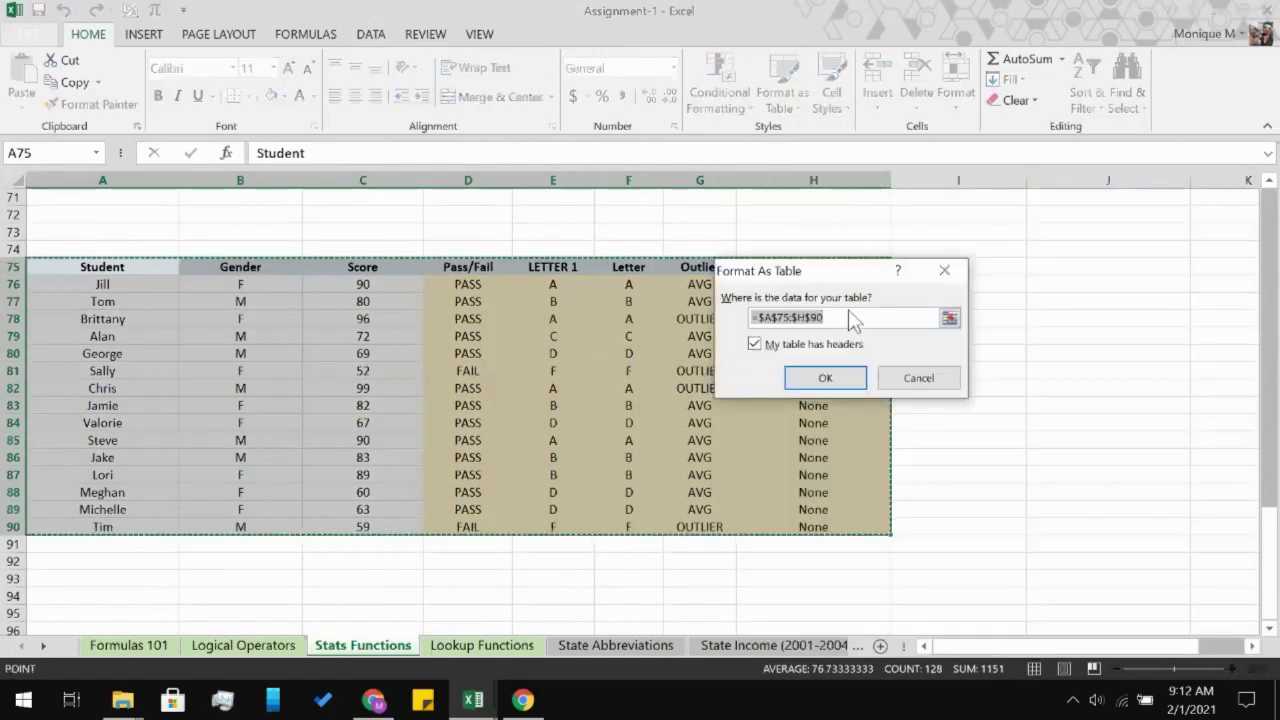
pyautogui.click(815, 378)
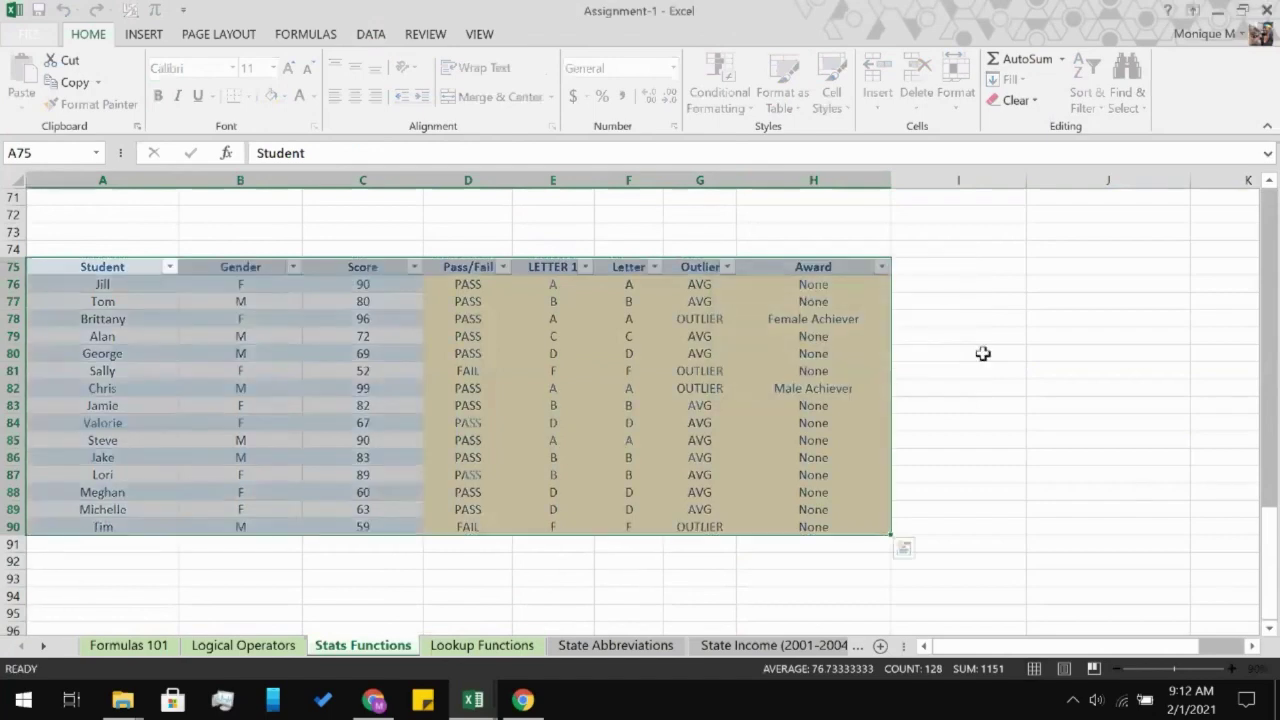
pyautogui.click(1083, 387)
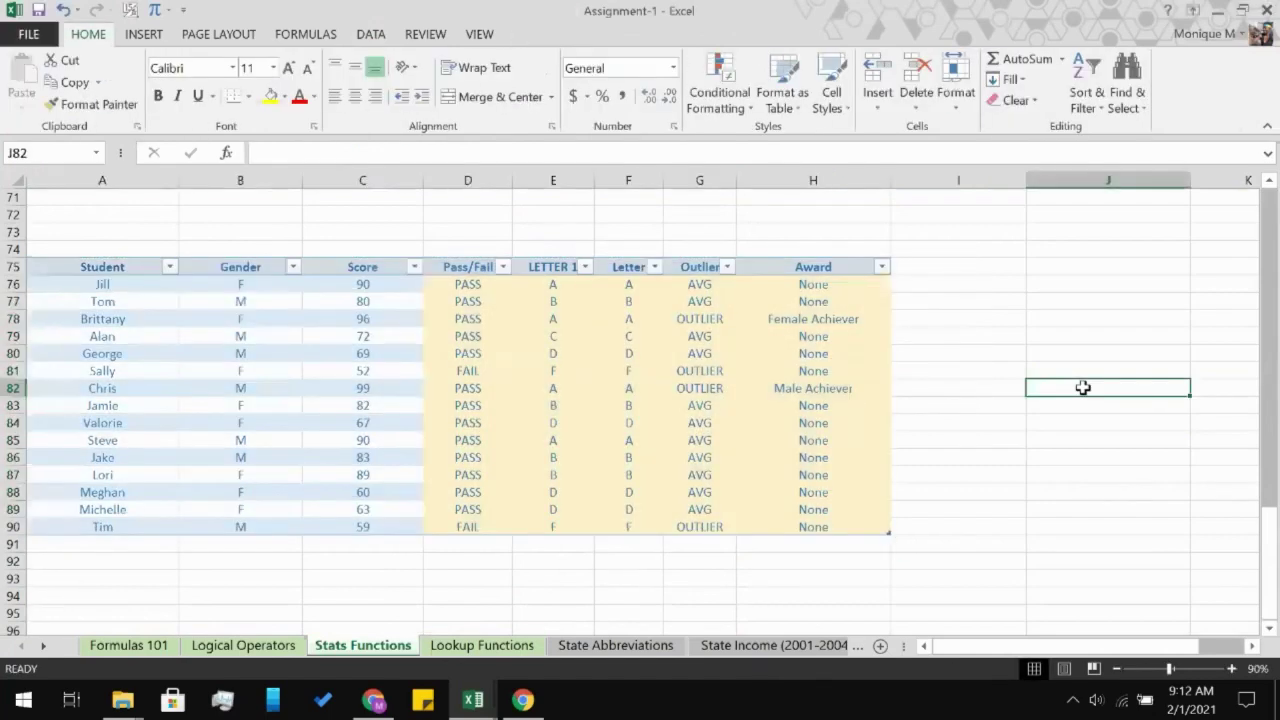
# - Examine the filter headers of the product and student tables, including how the product table's headers behave down its rows
pyautogui.scroll(12, 1083, 387)
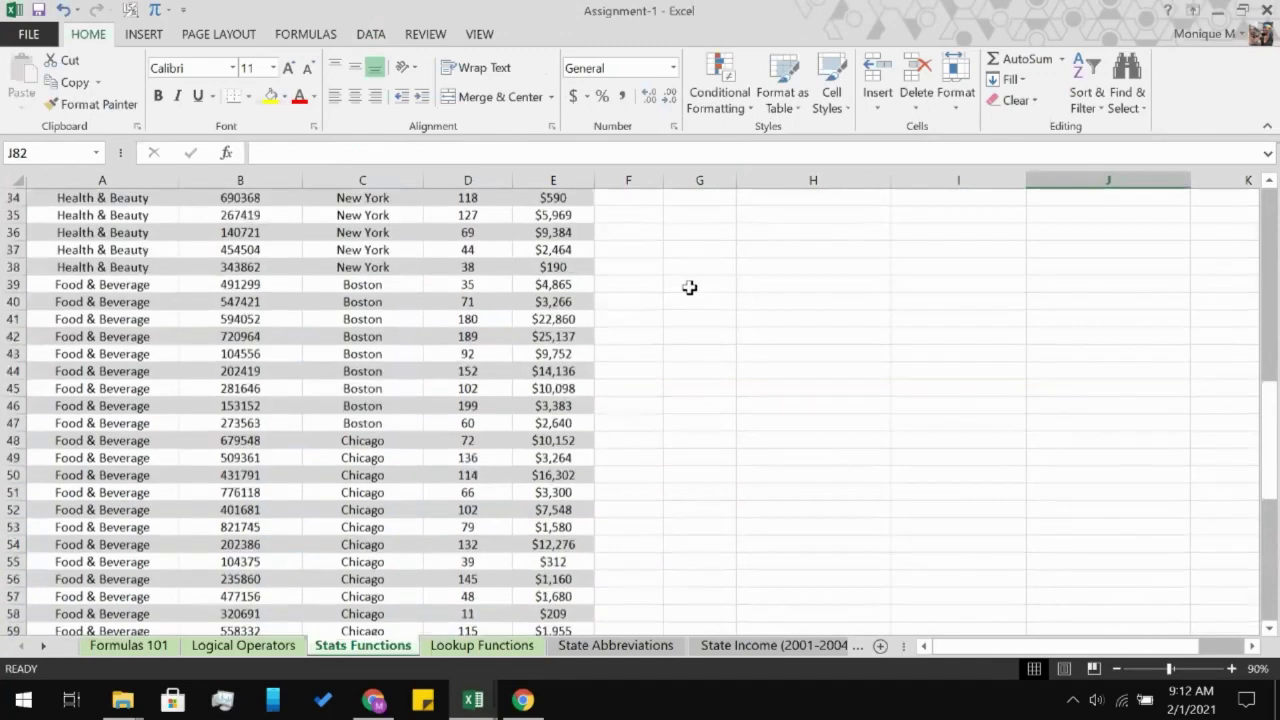
pyautogui.scroll(11, 689, 287)
pyautogui.scroll(-18, 689, 287)
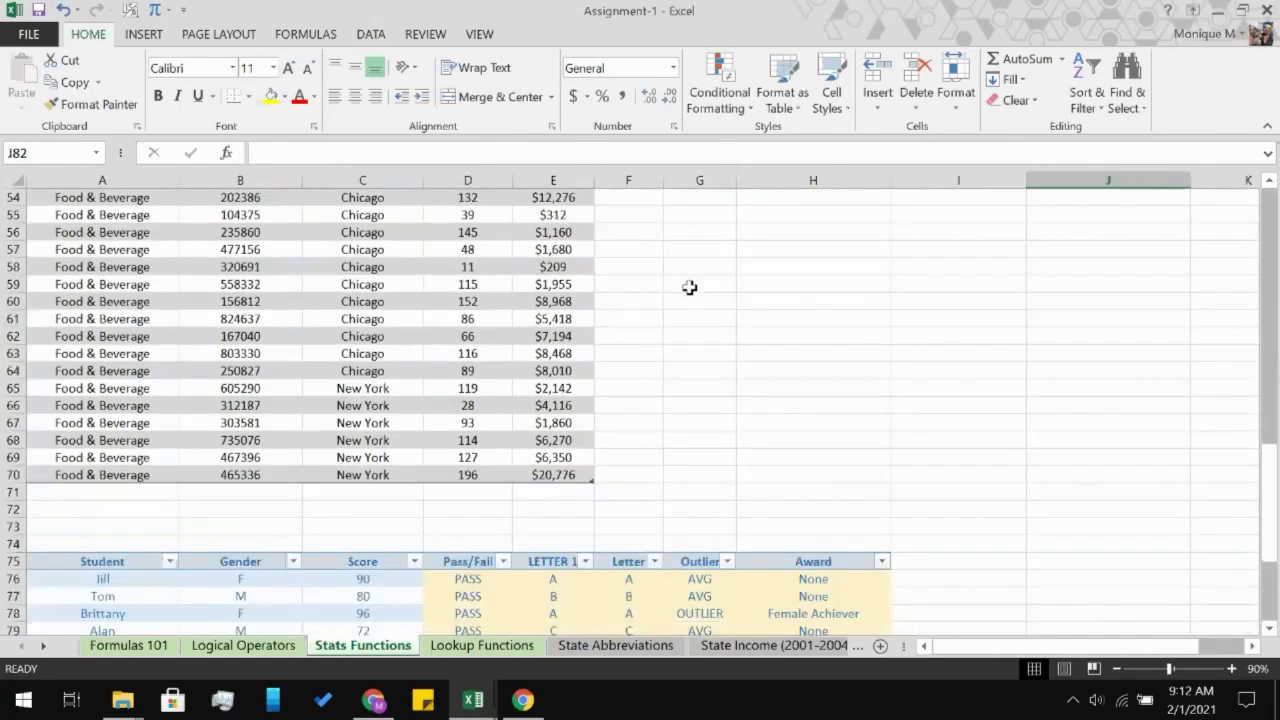
pyautogui.press('XF86AudioLowerVolume')
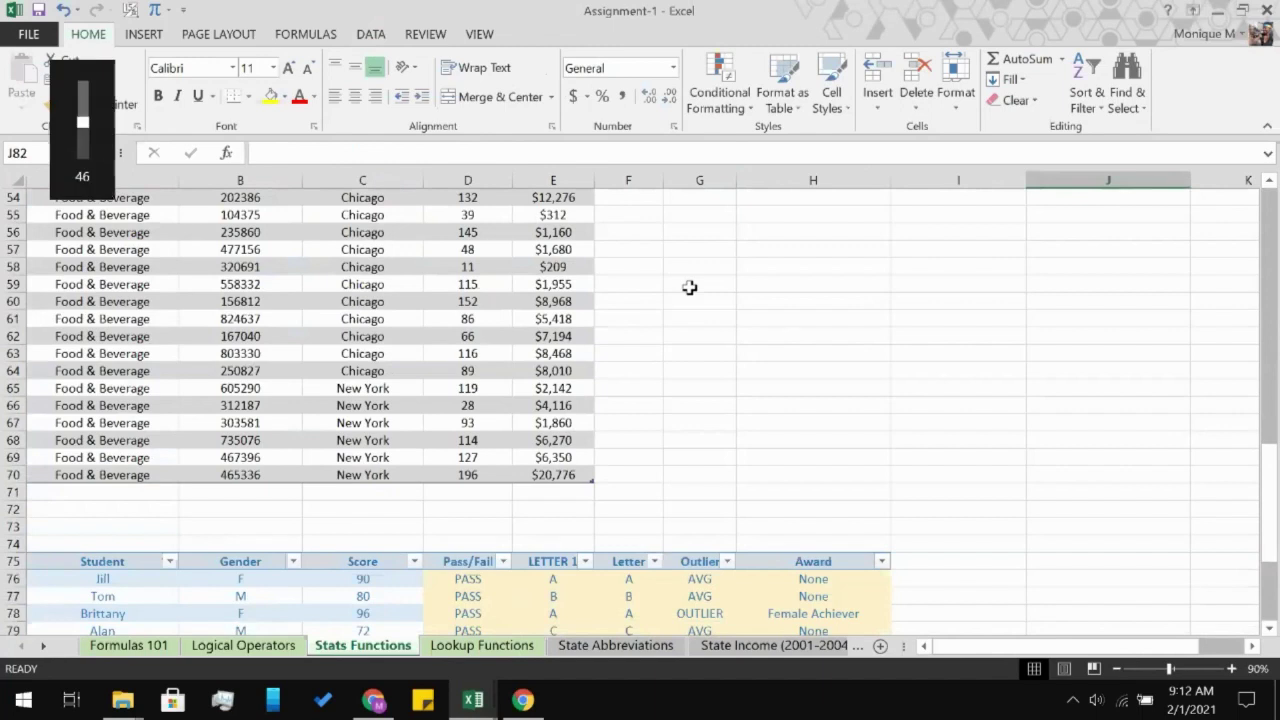
pyautogui.scroll(-3, 689, 287)
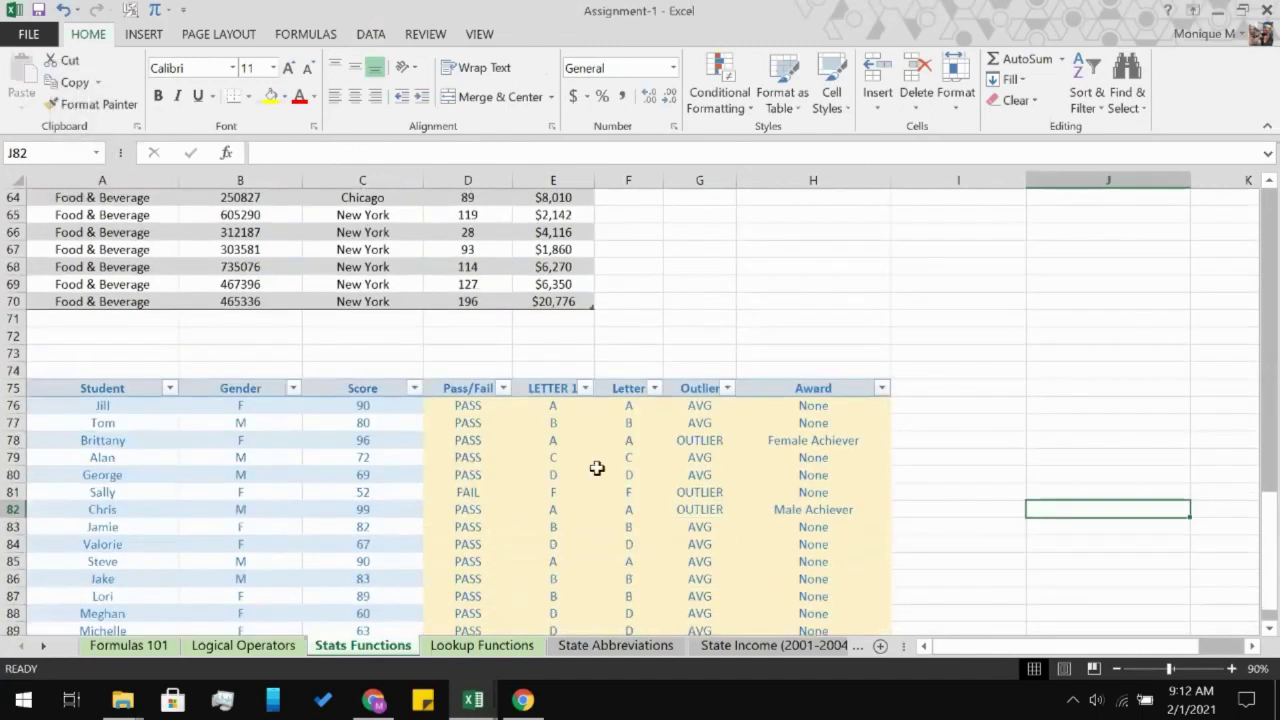
pyautogui.scroll(20, 102, 397)
pyautogui.click(102, 397)
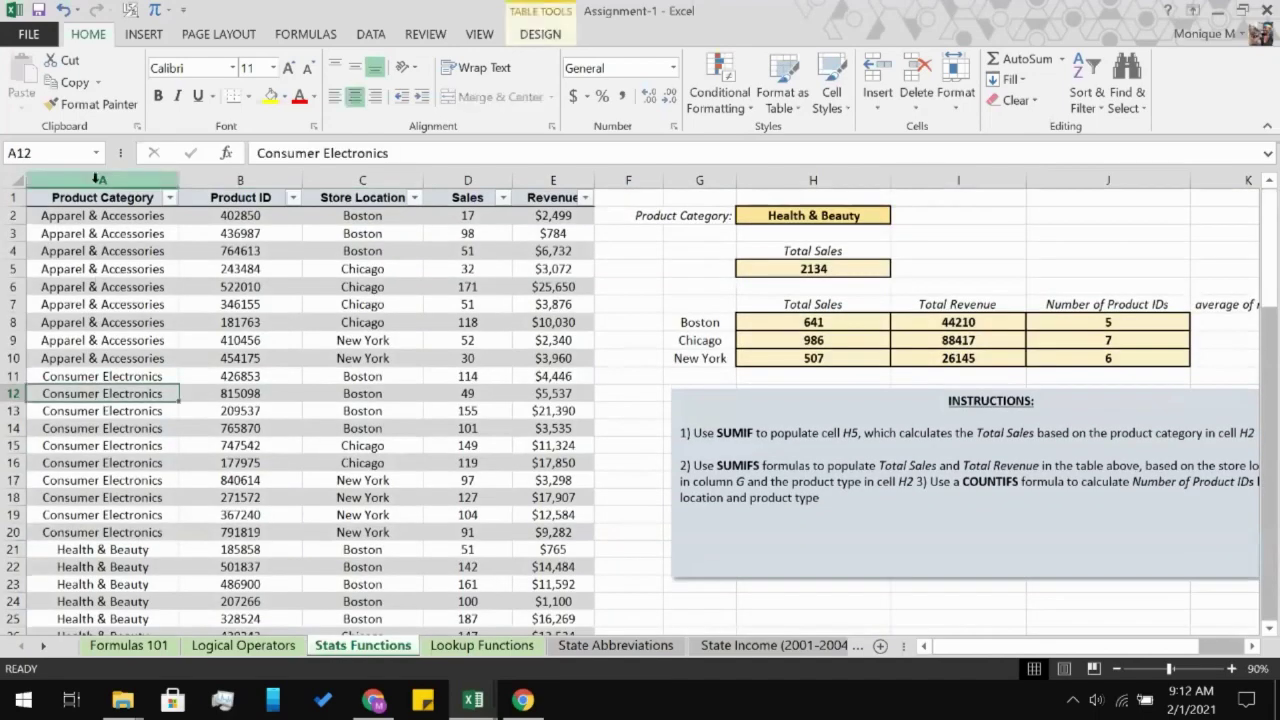
pyautogui.click(79, 199)
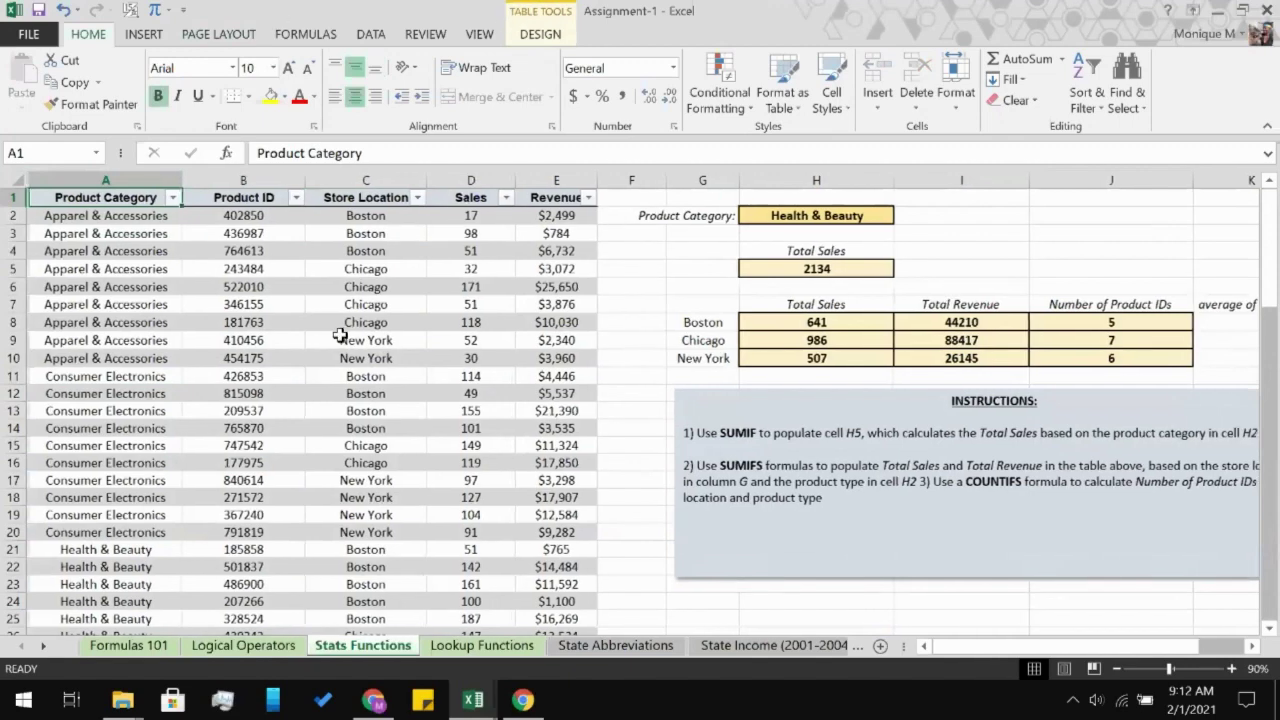
pyautogui.scroll(-5, 340, 335)
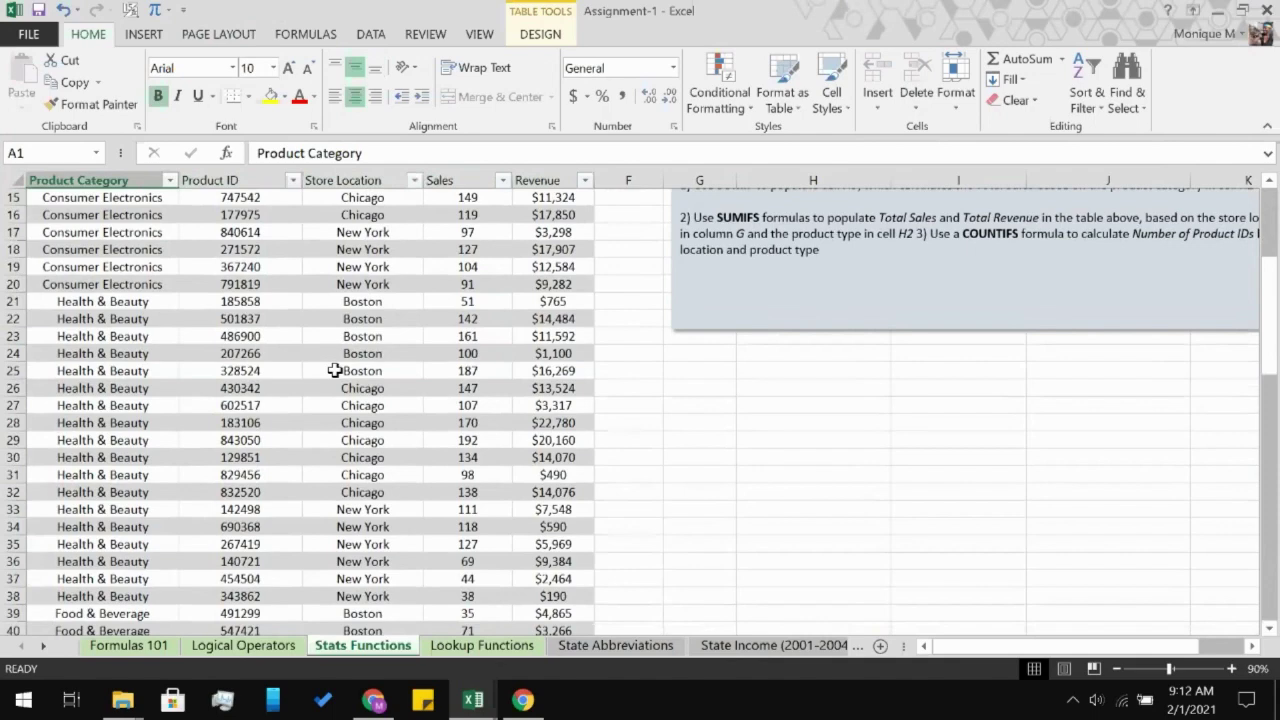
pyautogui.scroll(5, 630, 202)
# - Add a column headed "Net" to the product table in cell F1, directly beside Revenue
pyautogui.click(630, 200)
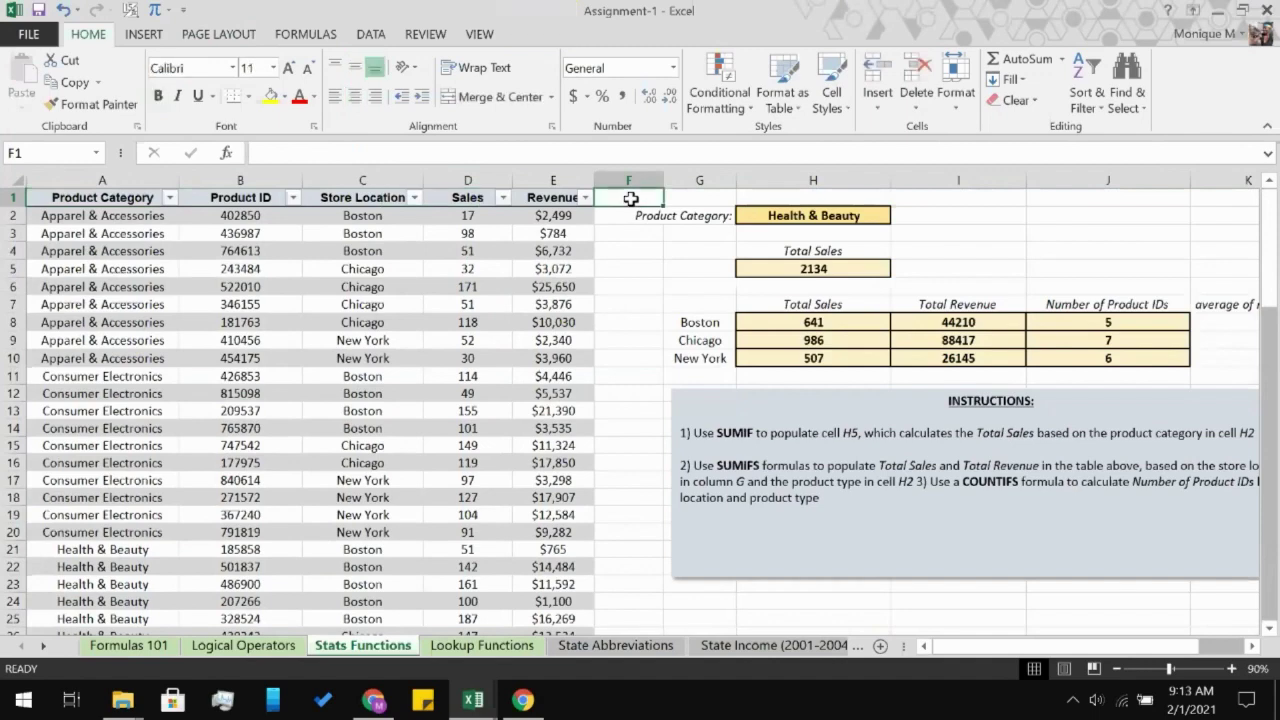
pyautogui.write('N')
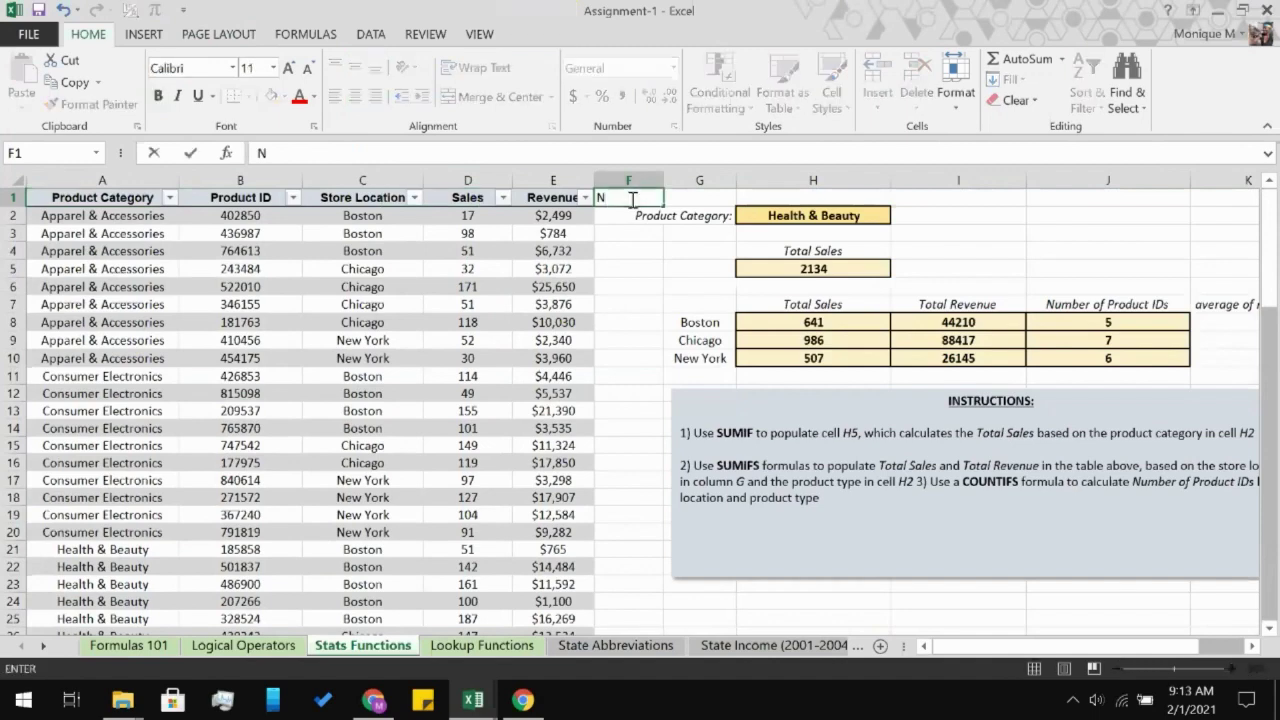
pyautogui.write('ight')
pyautogui.press('BackSpace')
pyautogui.press('BackSpace')
pyautogui.press('BackSpace')
pyautogui.press('BackSpace')
pyautogui.write('et')
pyautogui.press('Return')
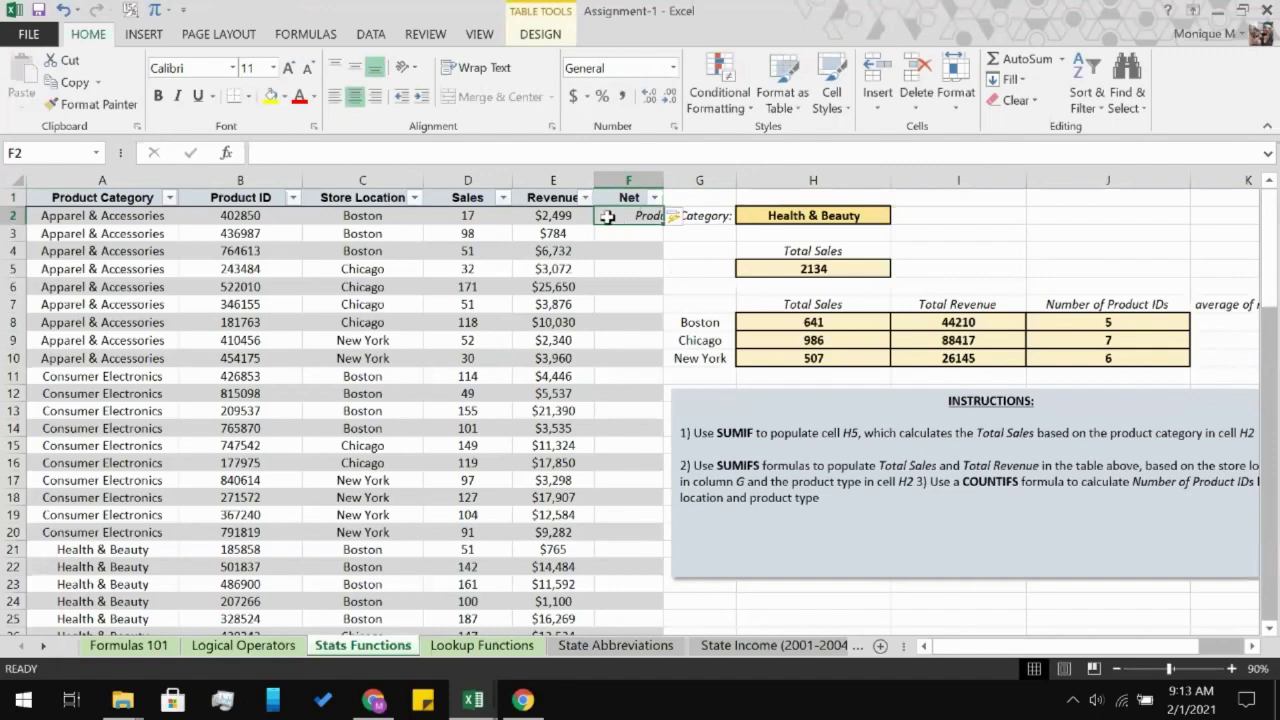
pyautogui.write('=')
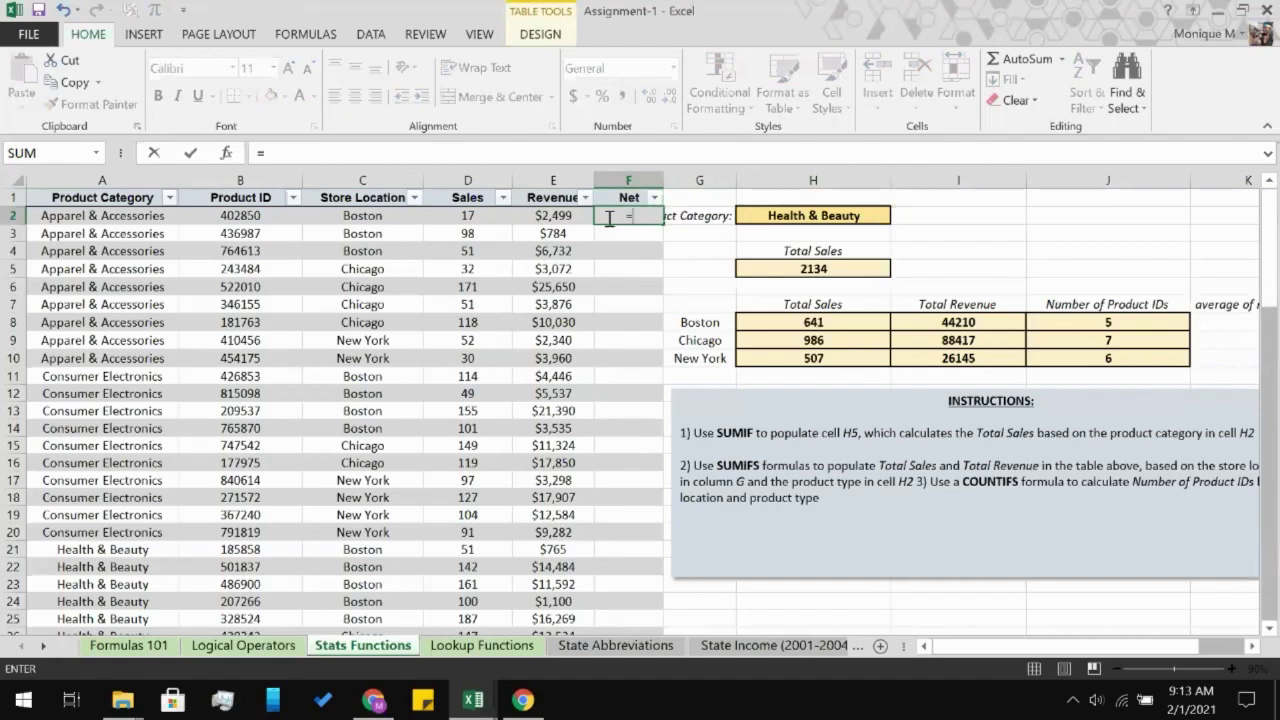
pyautogui.click(467, 216)
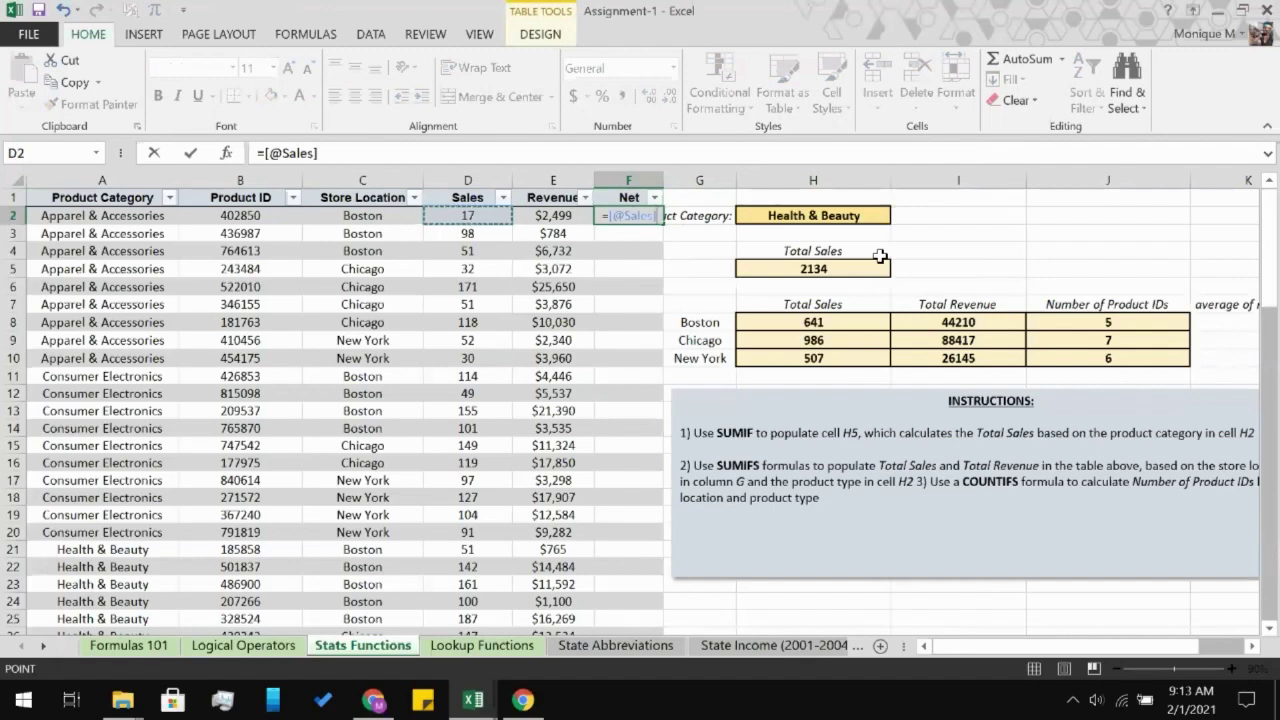
pyautogui.write('*')
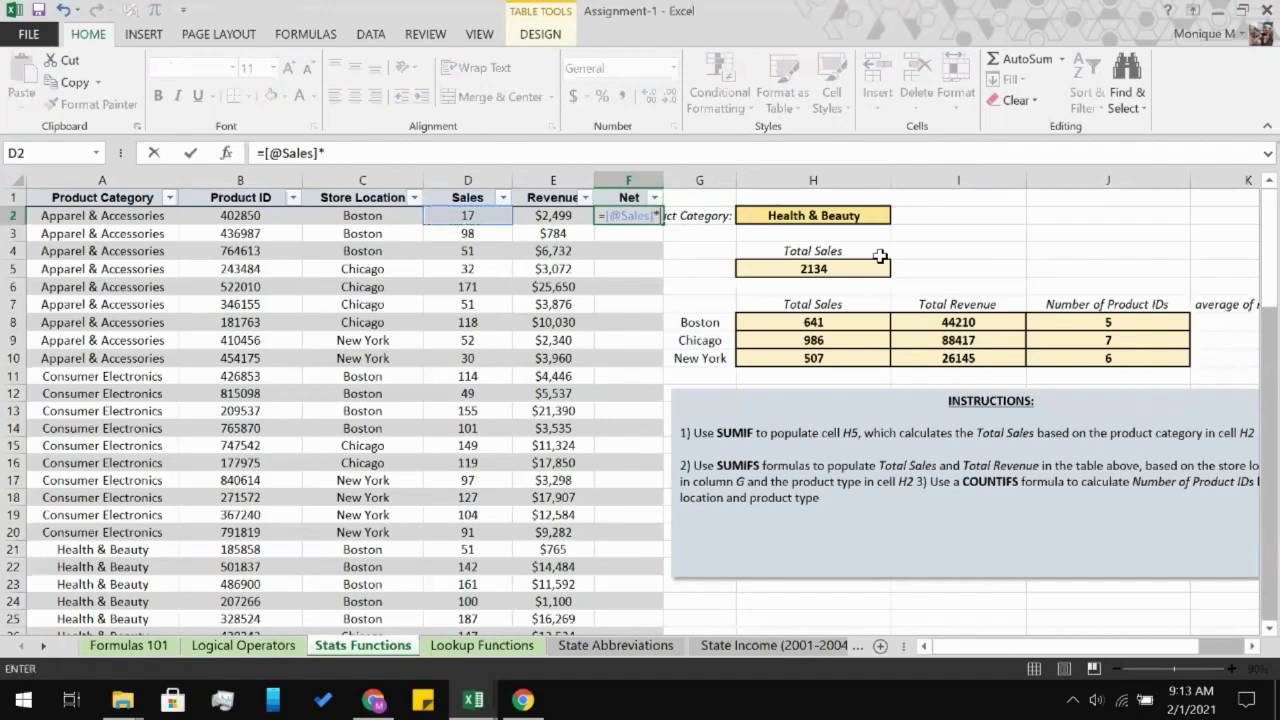
pyautogui.click(549, 222)
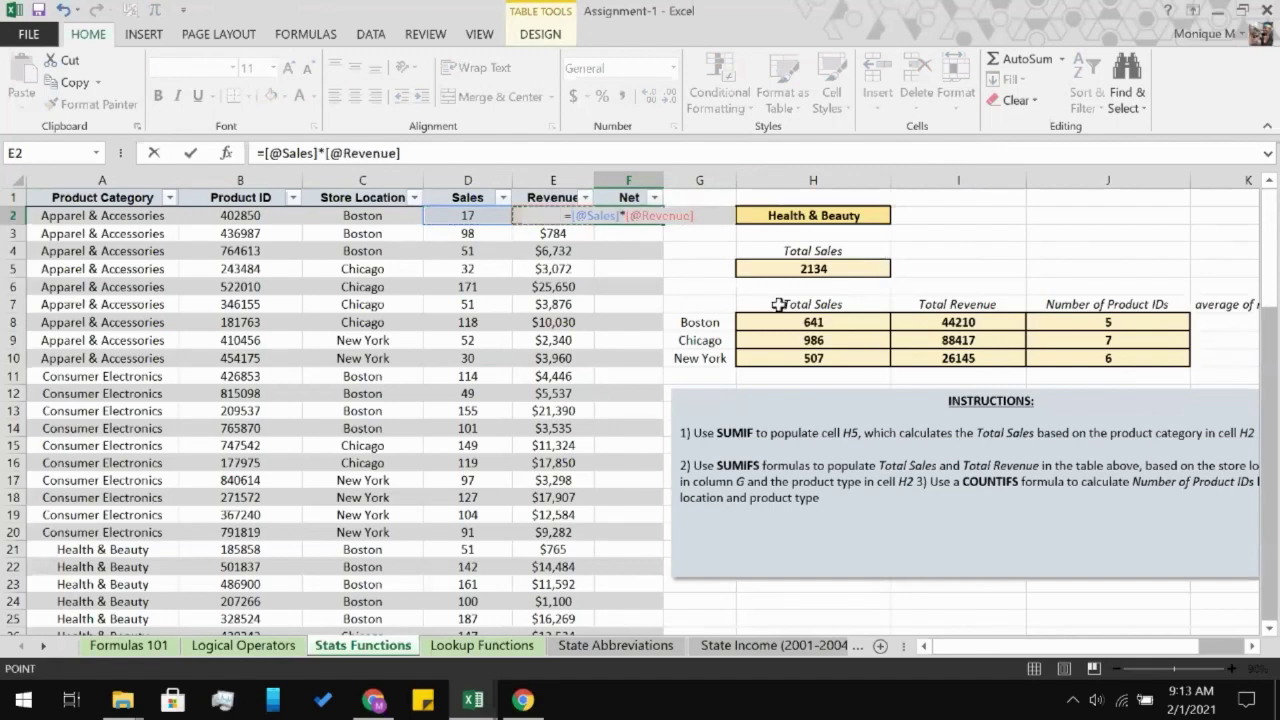
pyautogui.press('Return')
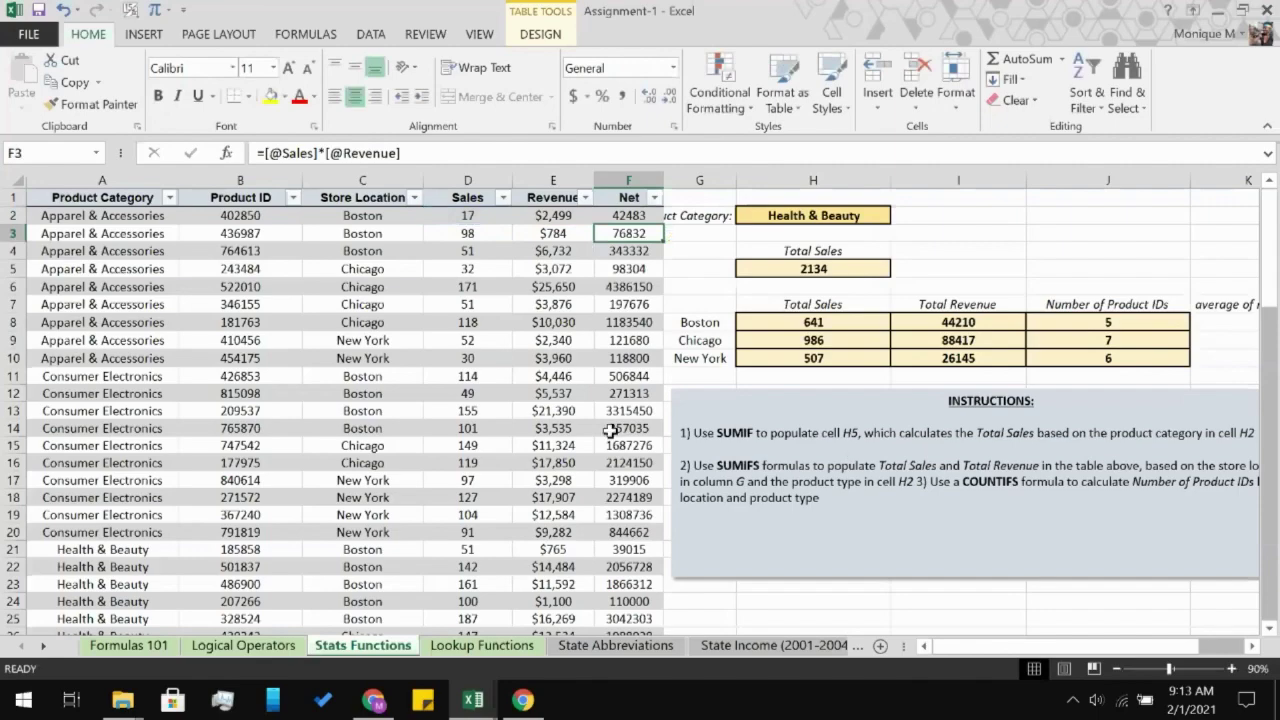
pyautogui.scroll(-8, 610, 430)
pyautogui.scroll(-11, 610, 430)
pyautogui.scroll(19, 610, 430)
pyautogui.click(631, 215)
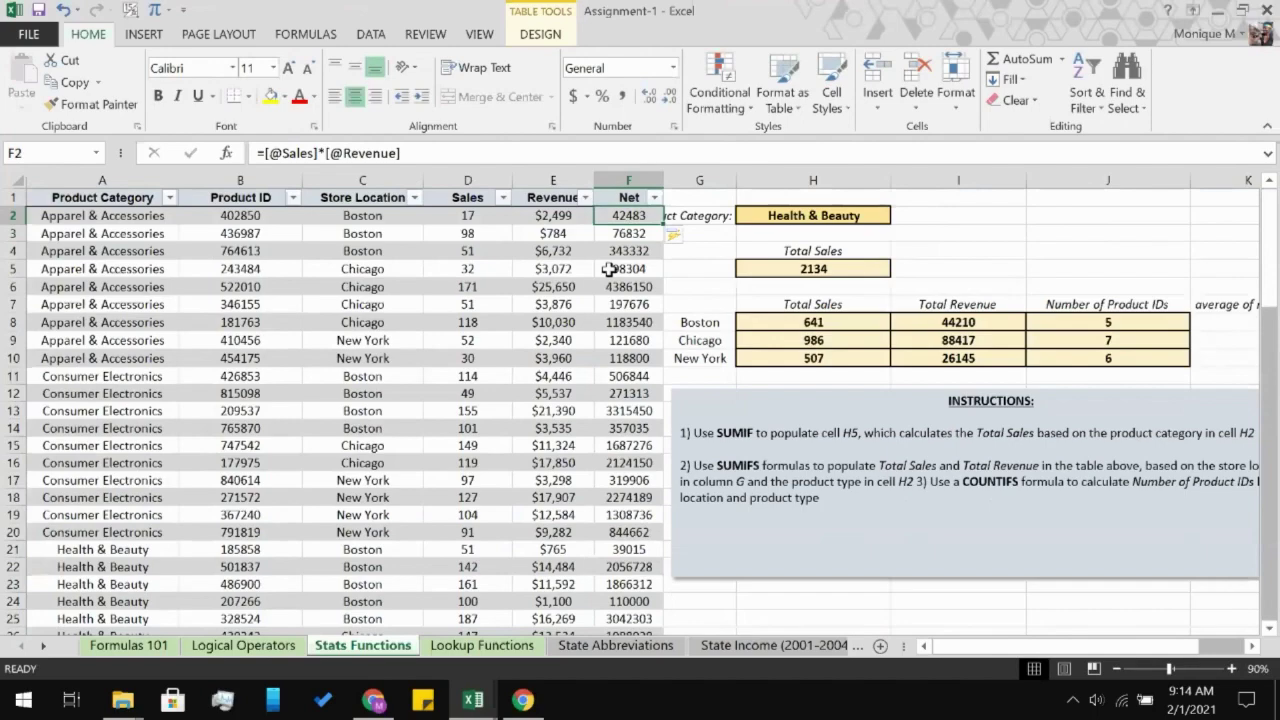
pyautogui.scroll(-11, 608, 269)
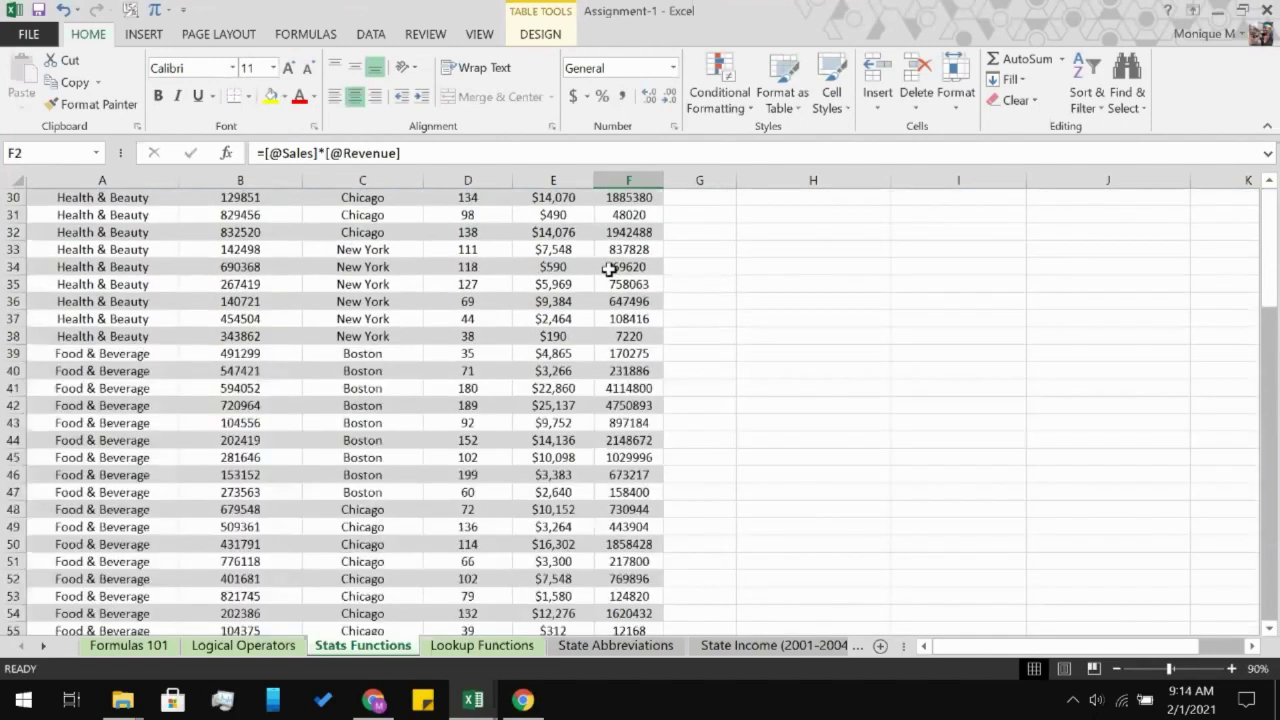
pyautogui.scroll(-9, 608, 269)
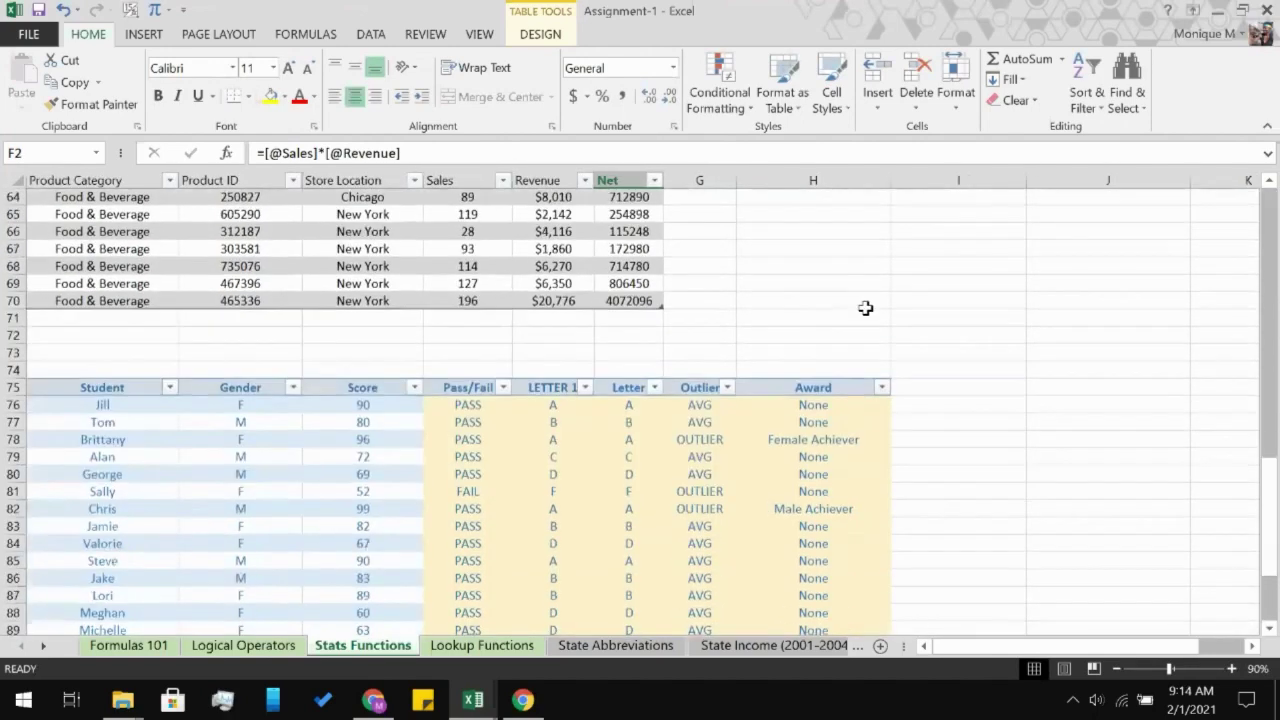
pyautogui.click(943, 403)
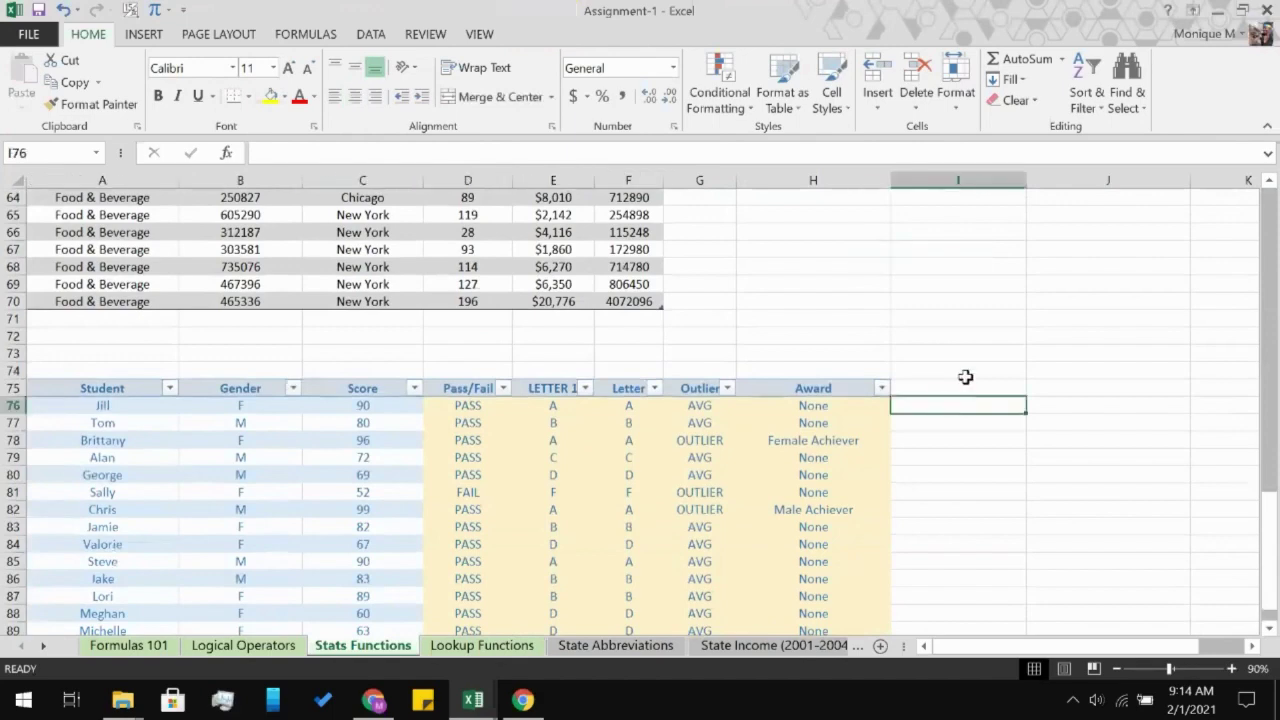
pyautogui.write('=')
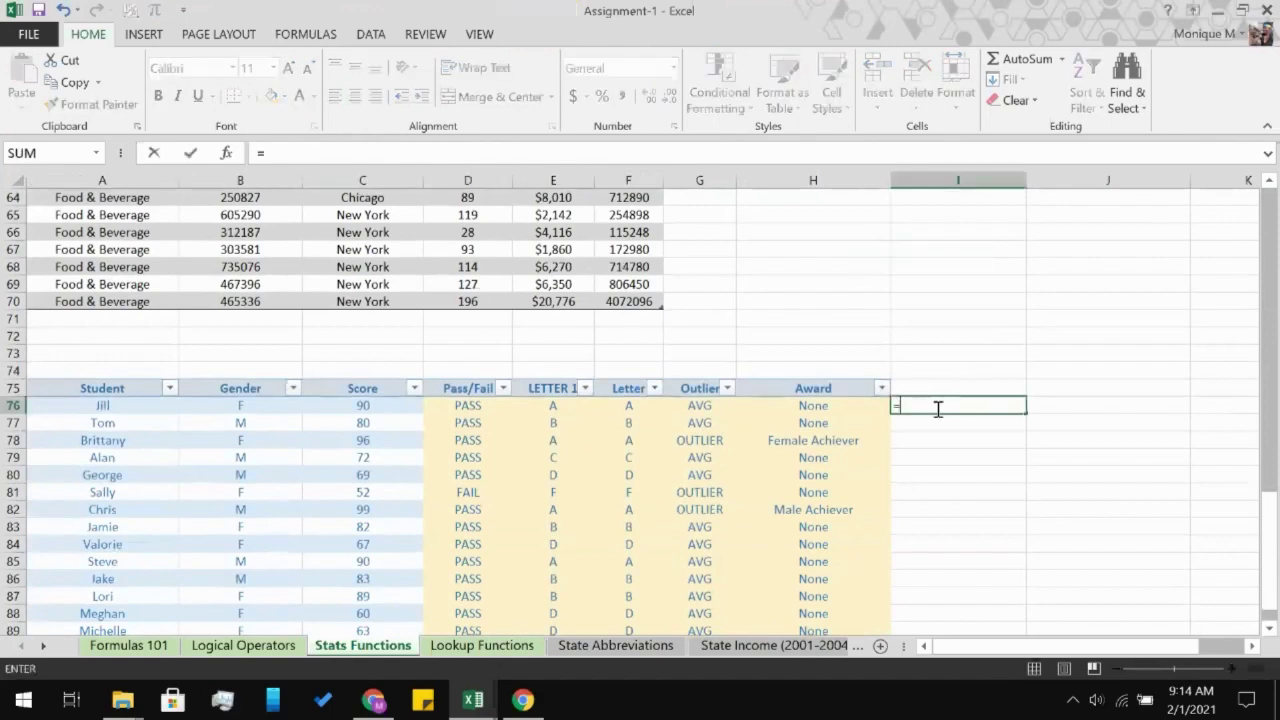
pyautogui.scroll(-2, 793, 531)
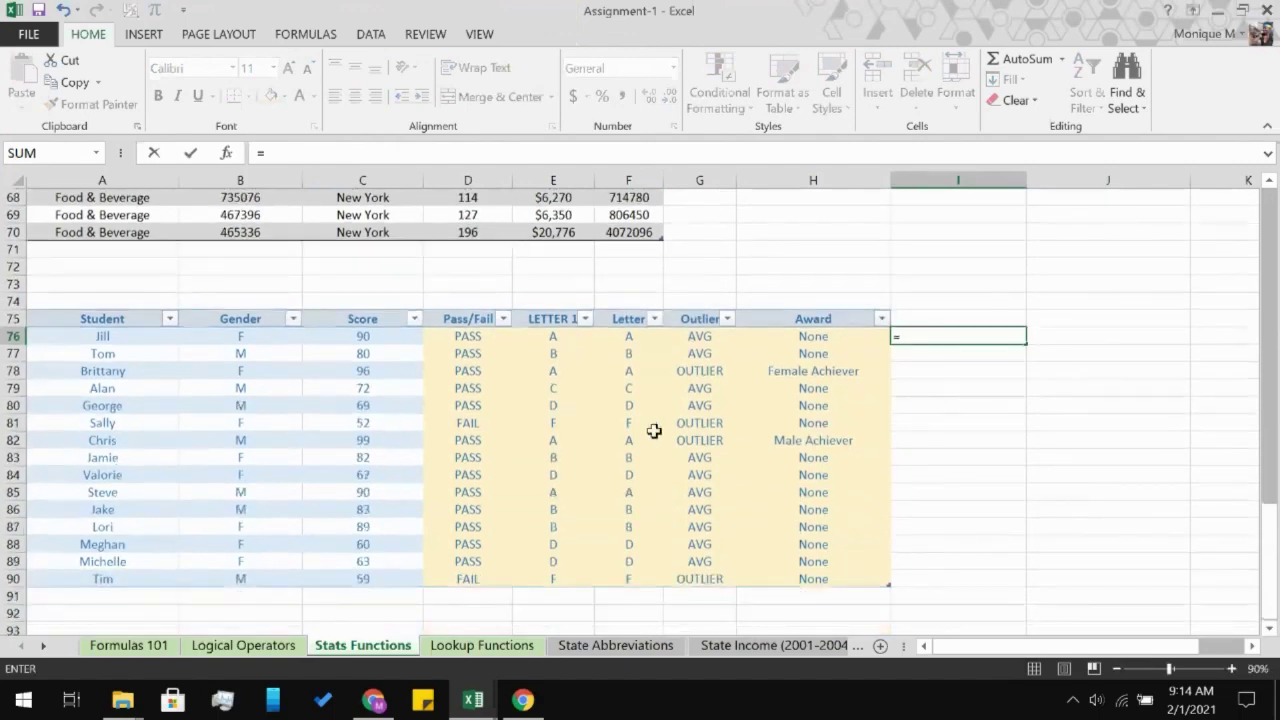
pyautogui.click(944, 318)
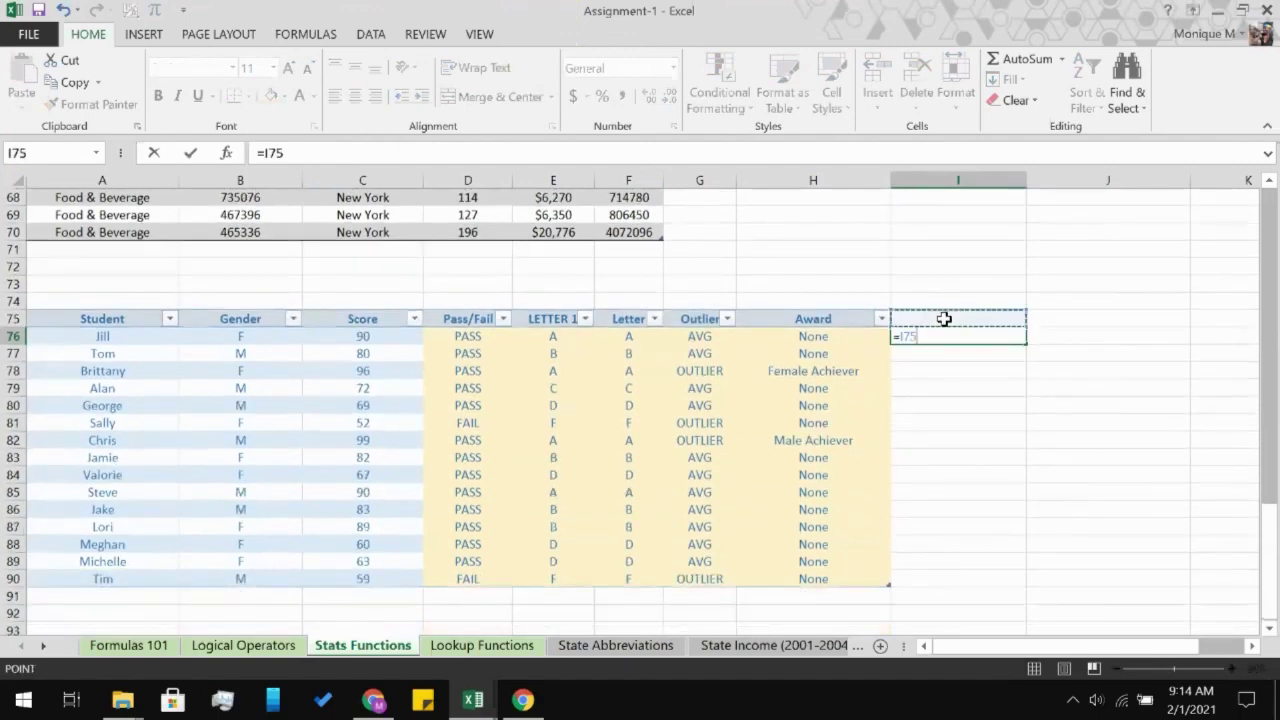
pyautogui.press('BackSpace')
pyautogui.press('BackSpace')
pyautogui.press('BackSpace')
pyautogui.press('BackSpace')
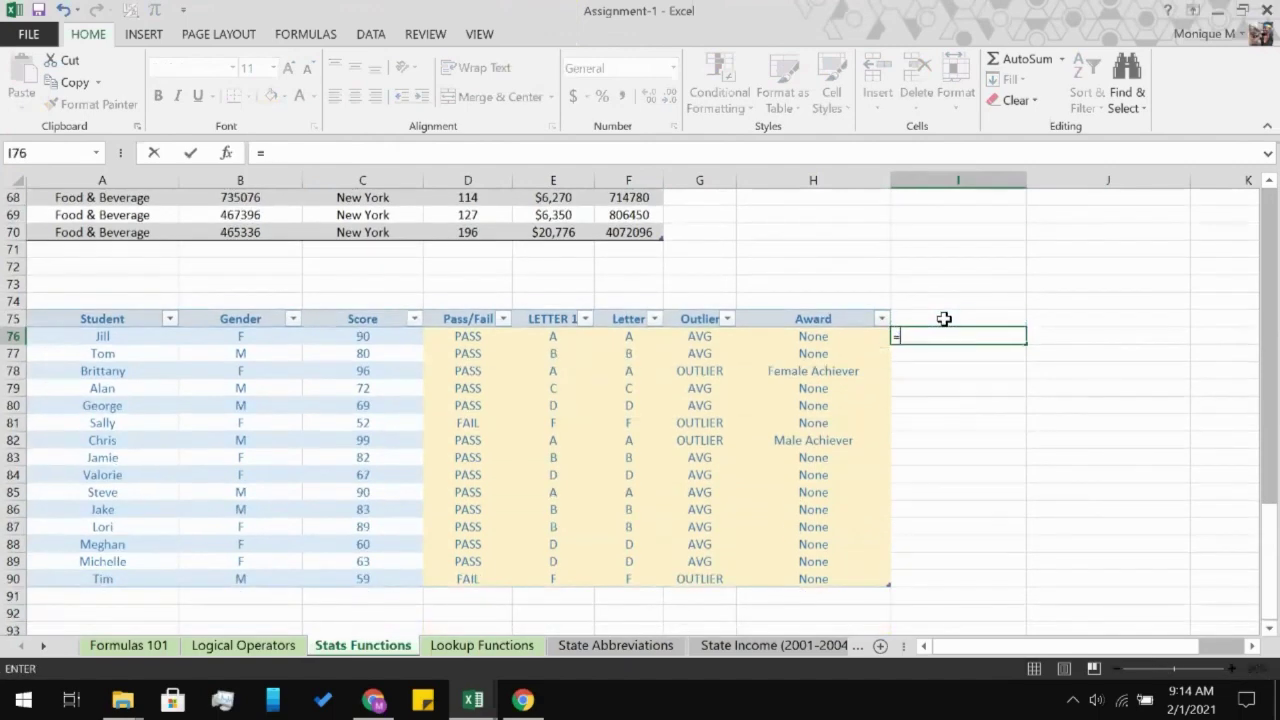
# - Add a column headed "gkhdl" to the student table in cell I75, directly beside Award
pyautogui.click(944, 318)
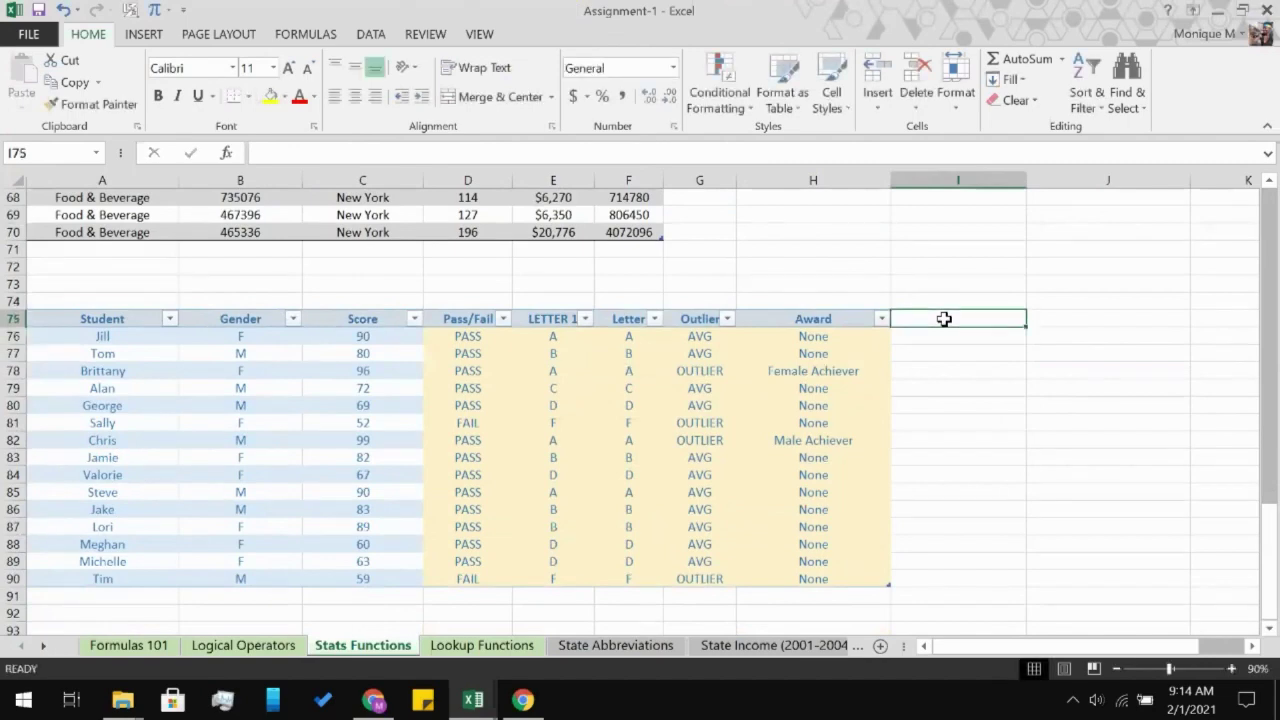
pyautogui.write('gkhdl')
pyautogui.press('Return')
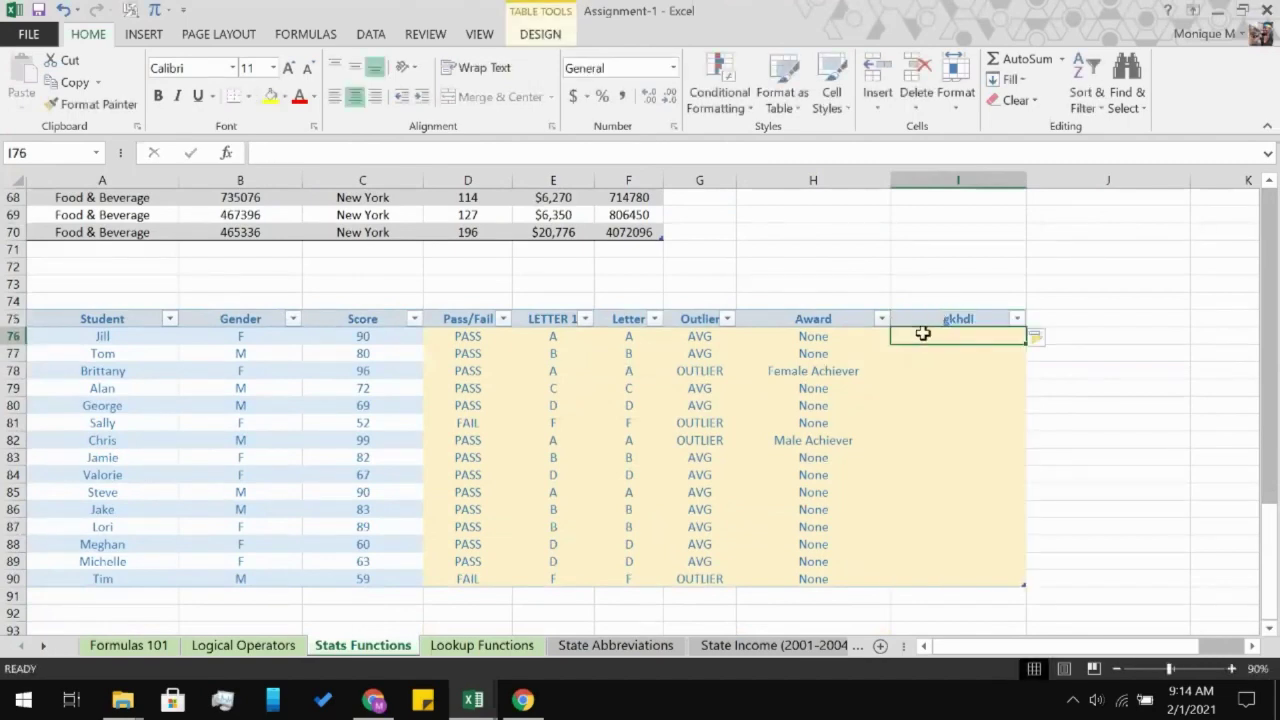
pyautogui.click(922, 334)
pyautogui.write('=')
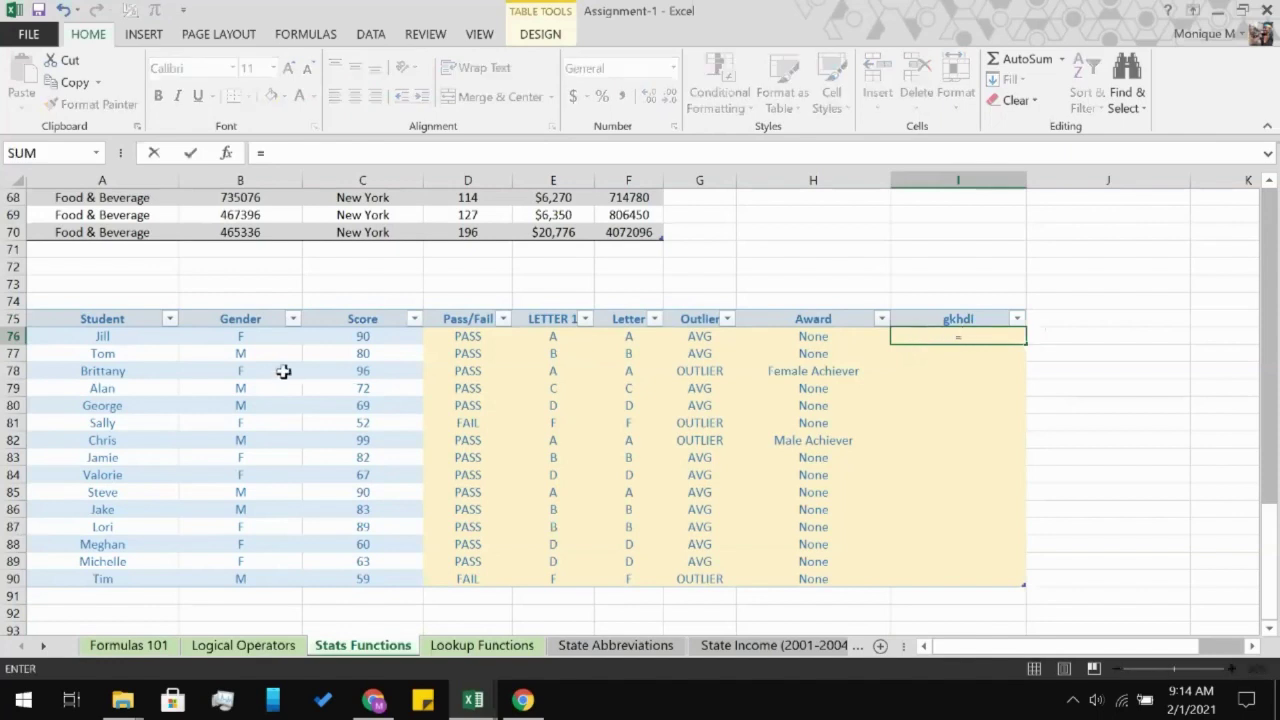
pyautogui.click(140, 336)
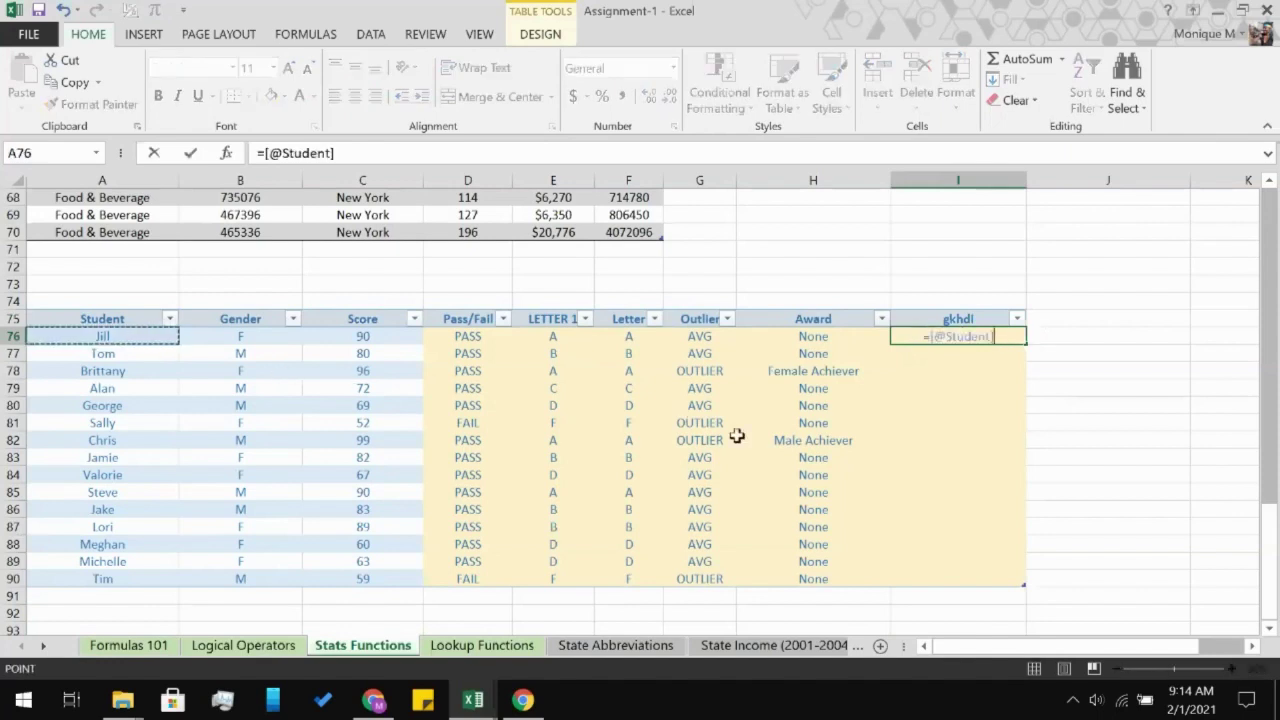
pyautogui.write('&')
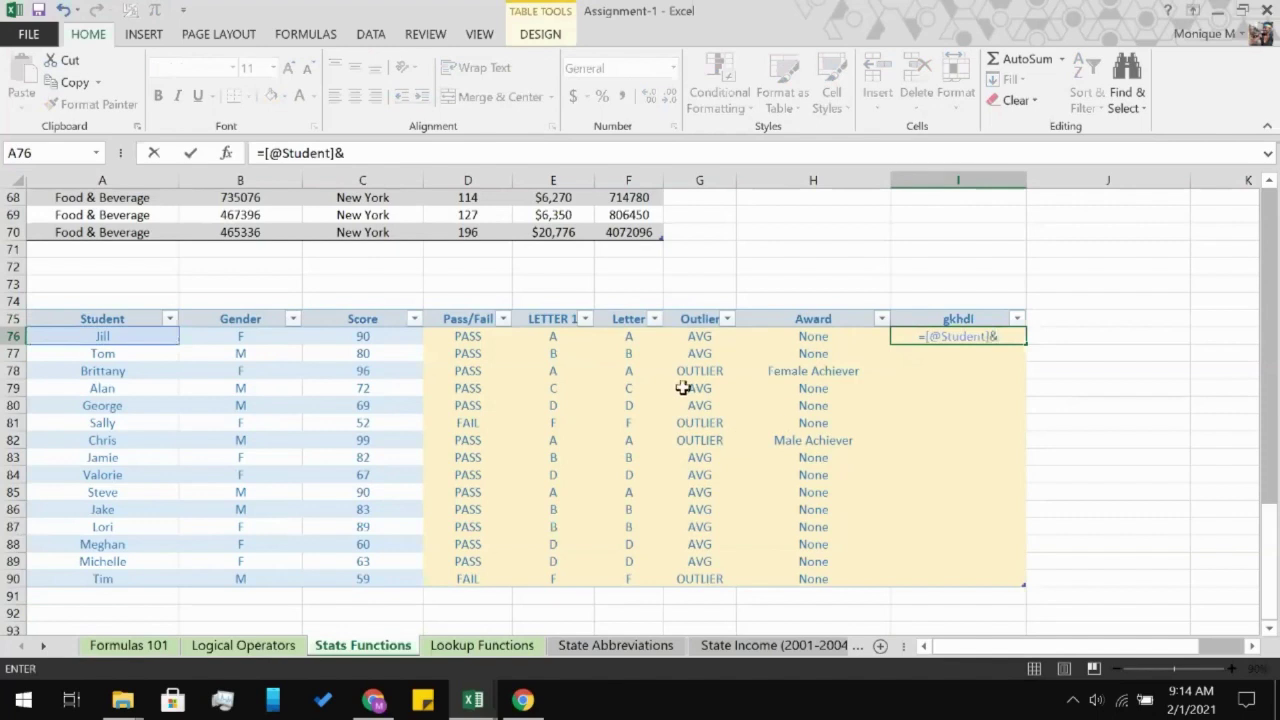
pyautogui.click(258, 337)
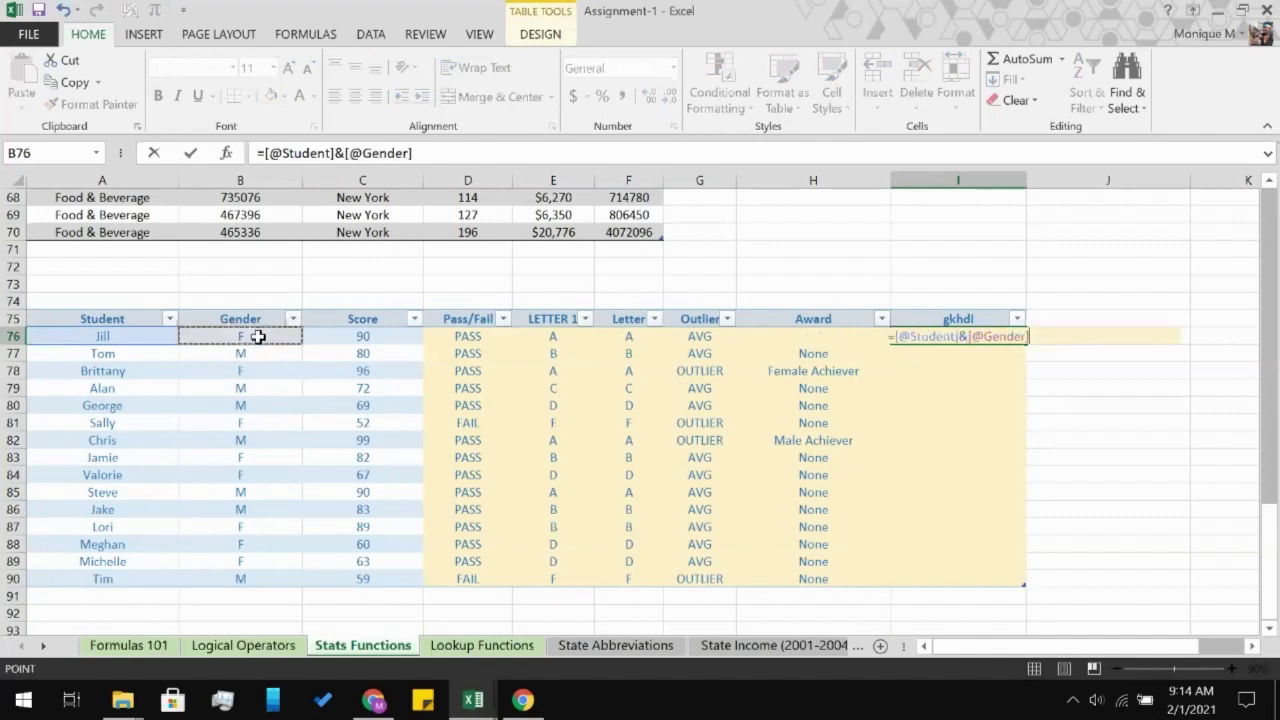
pyautogui.press('Return')
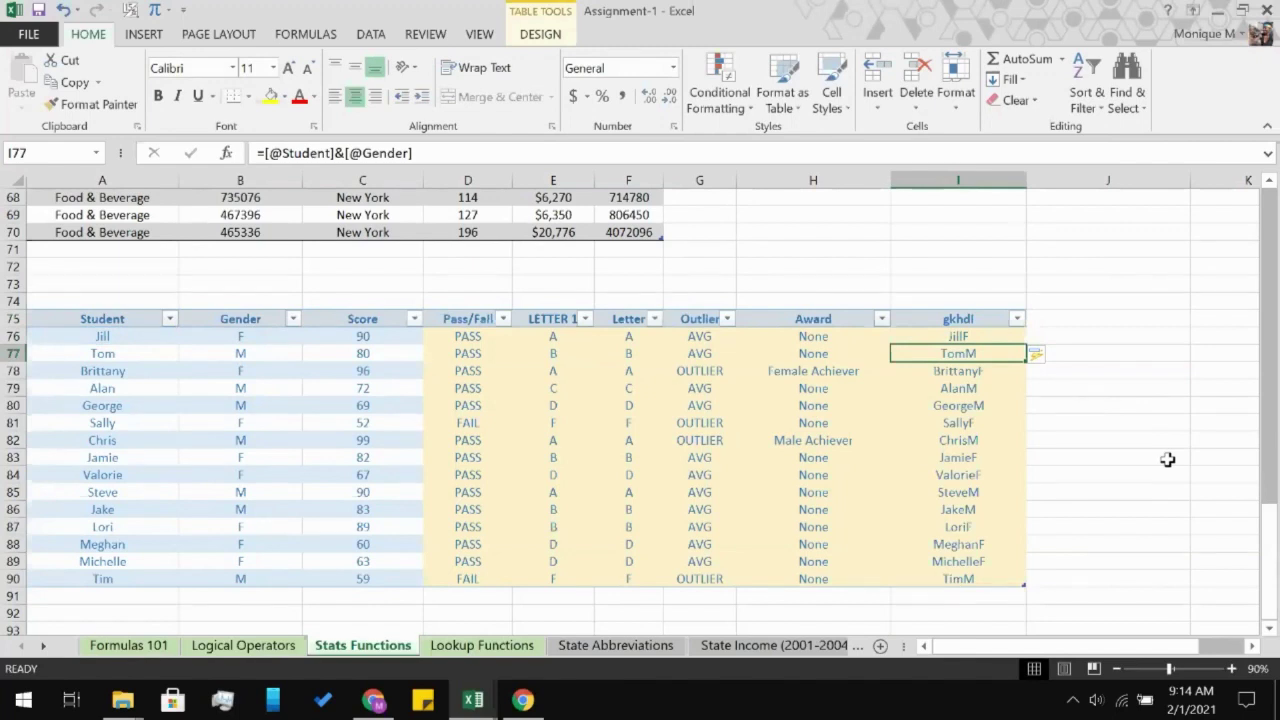
# - Turn on the total row for the product table and check it below the last product row
pyautogui.scroll(20, 306, 380)
pyautogui.click(308, 380)
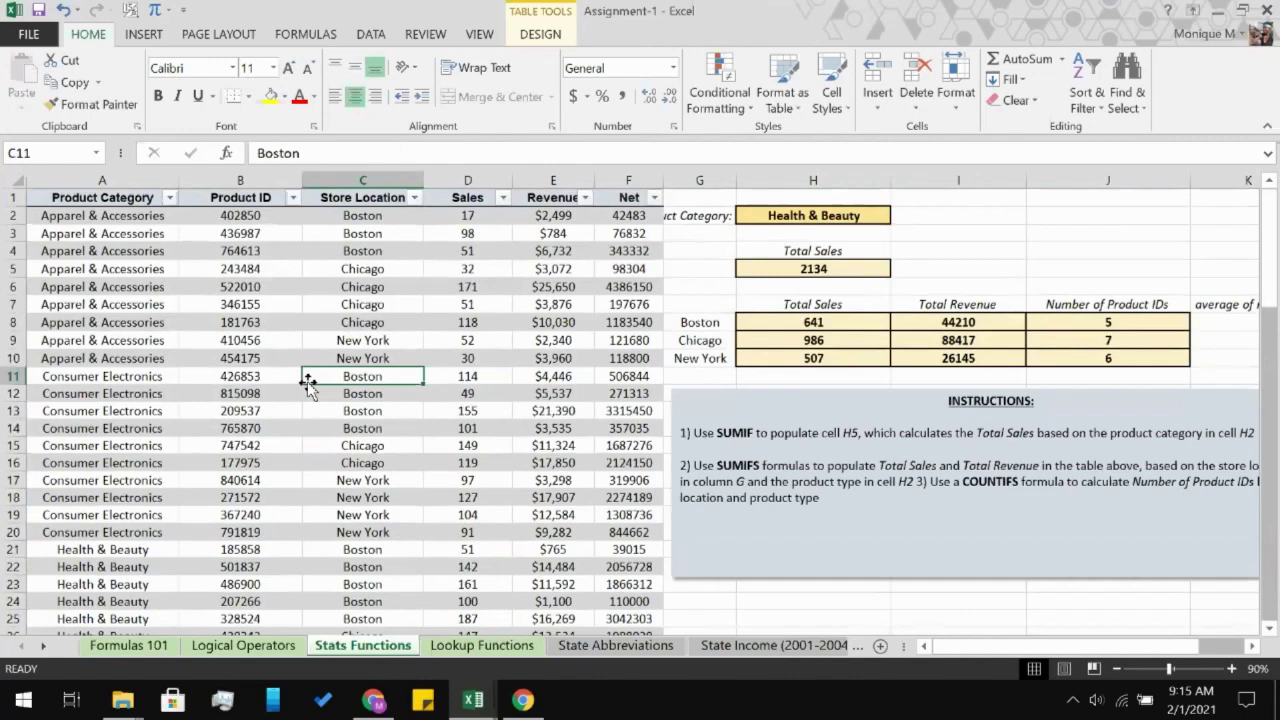
pyautogui.click(535, 34)
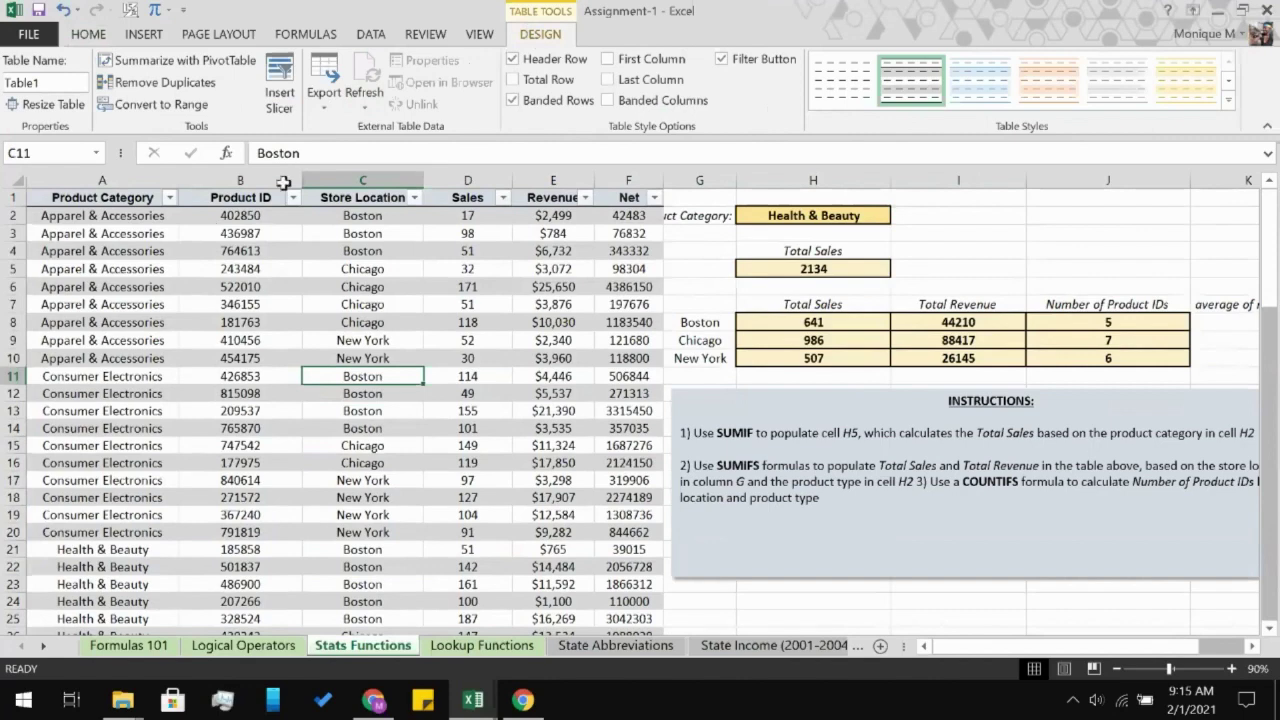
pyautogui.click(525, 82)
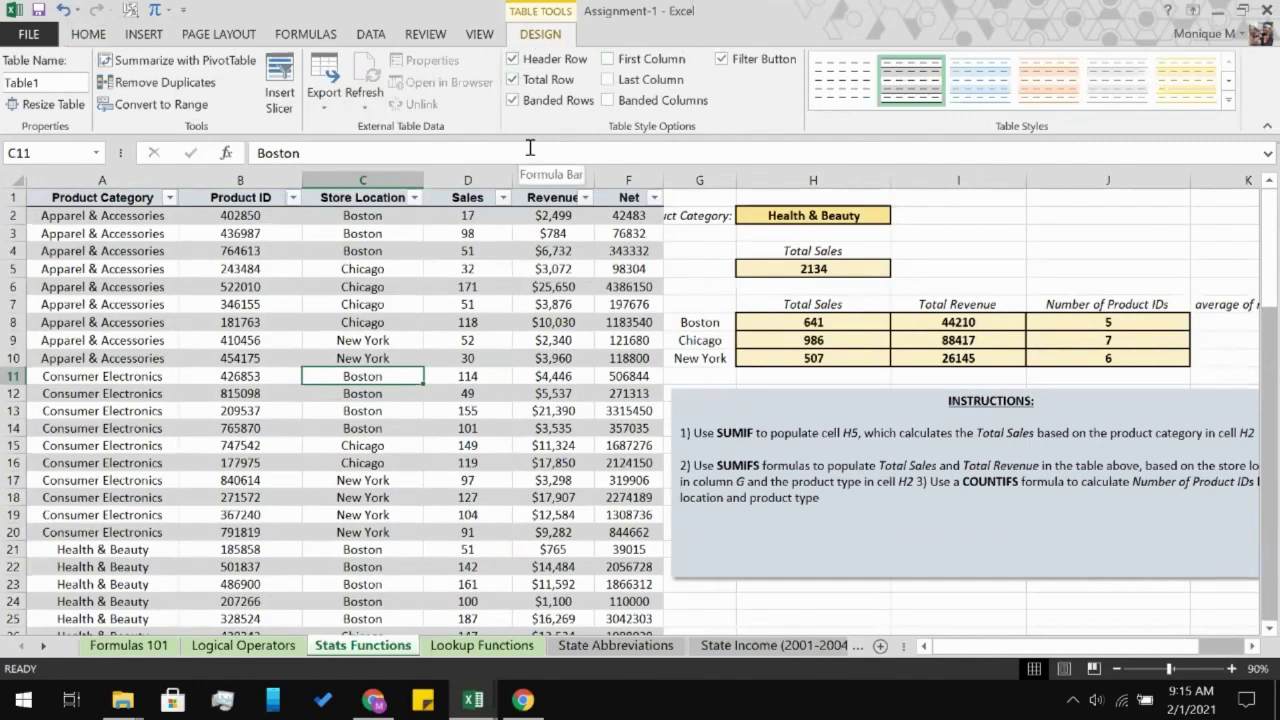
pyautogui.scroll(-12, 468, 490)
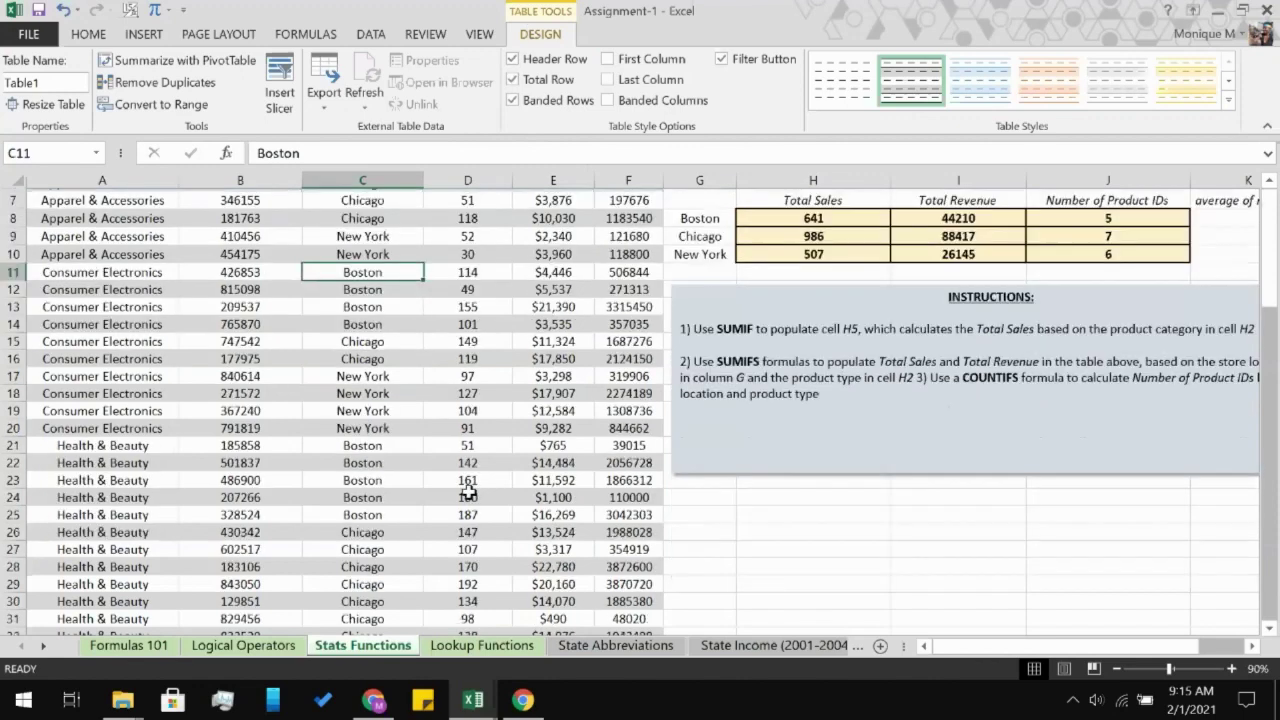
pyautogui.scroll(-9, 468, 492)
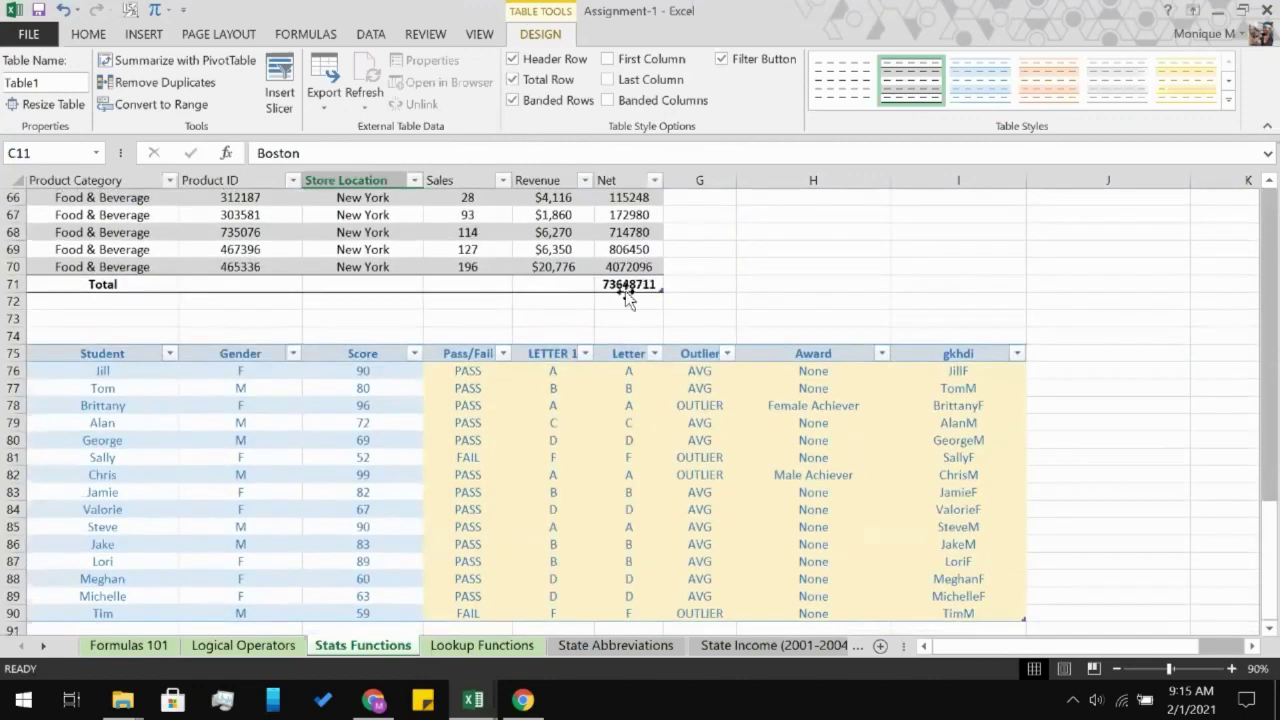
pyautogui.scroll(2, 647, 275)
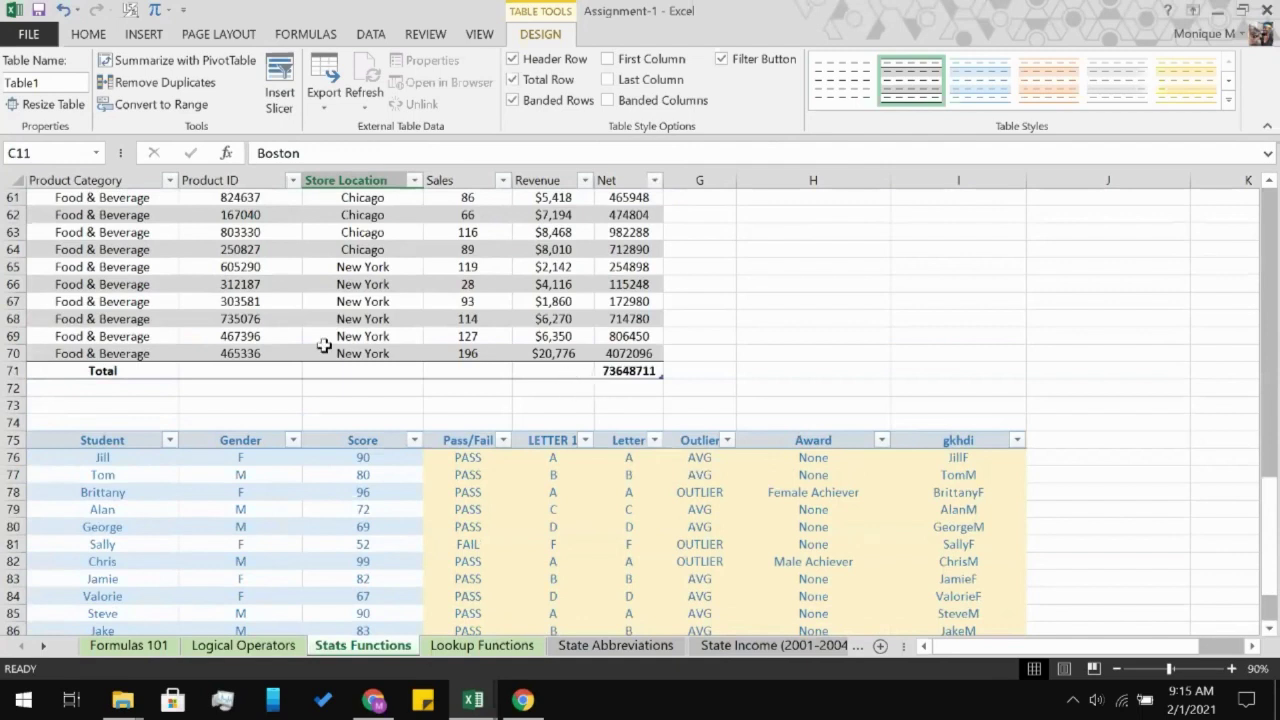
# - Set the Sales column's total in D71 to Sum and look at the other functions offered there
pyautogui.click(445, 370)
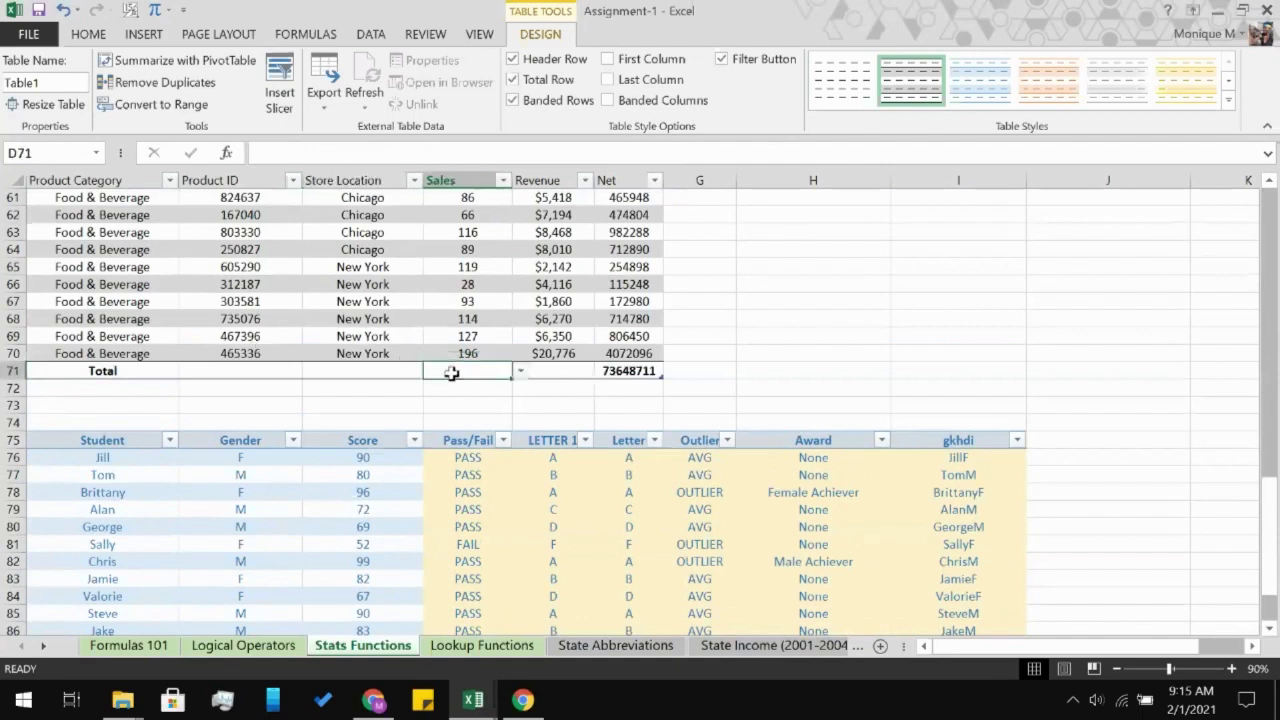
pyautogui.click(520, 372)
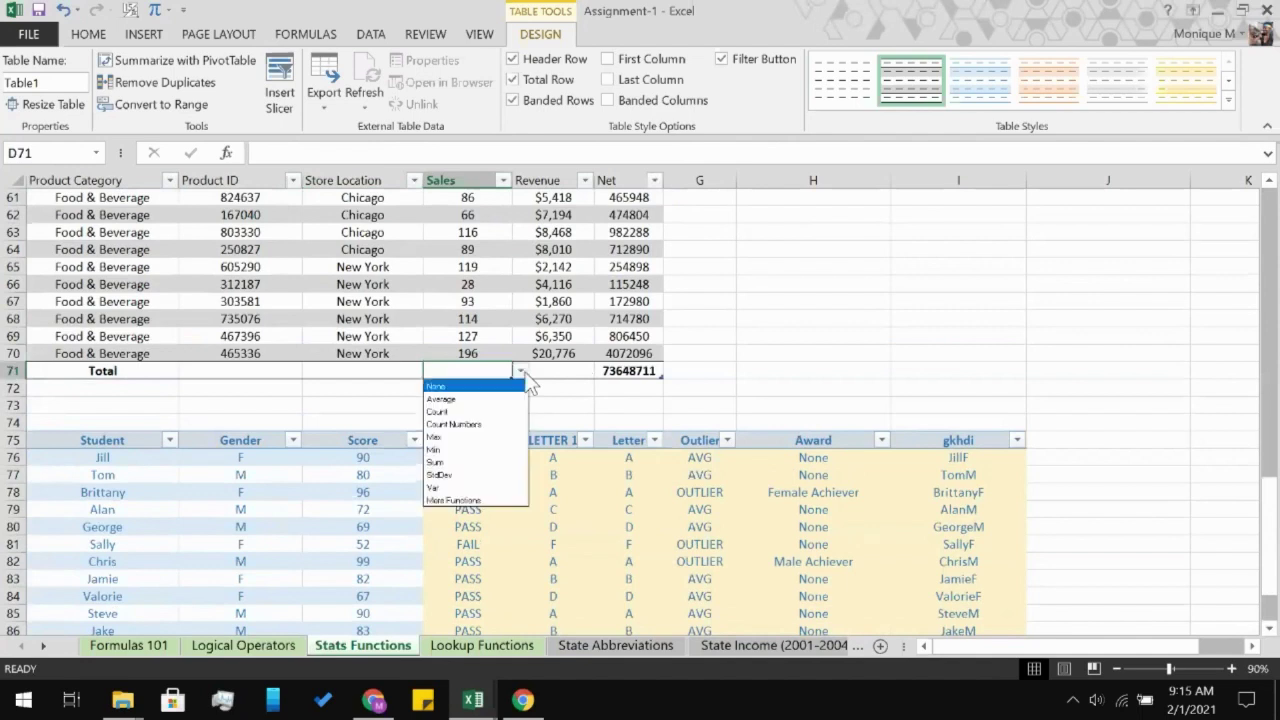
pyautogui.click(480, 462)
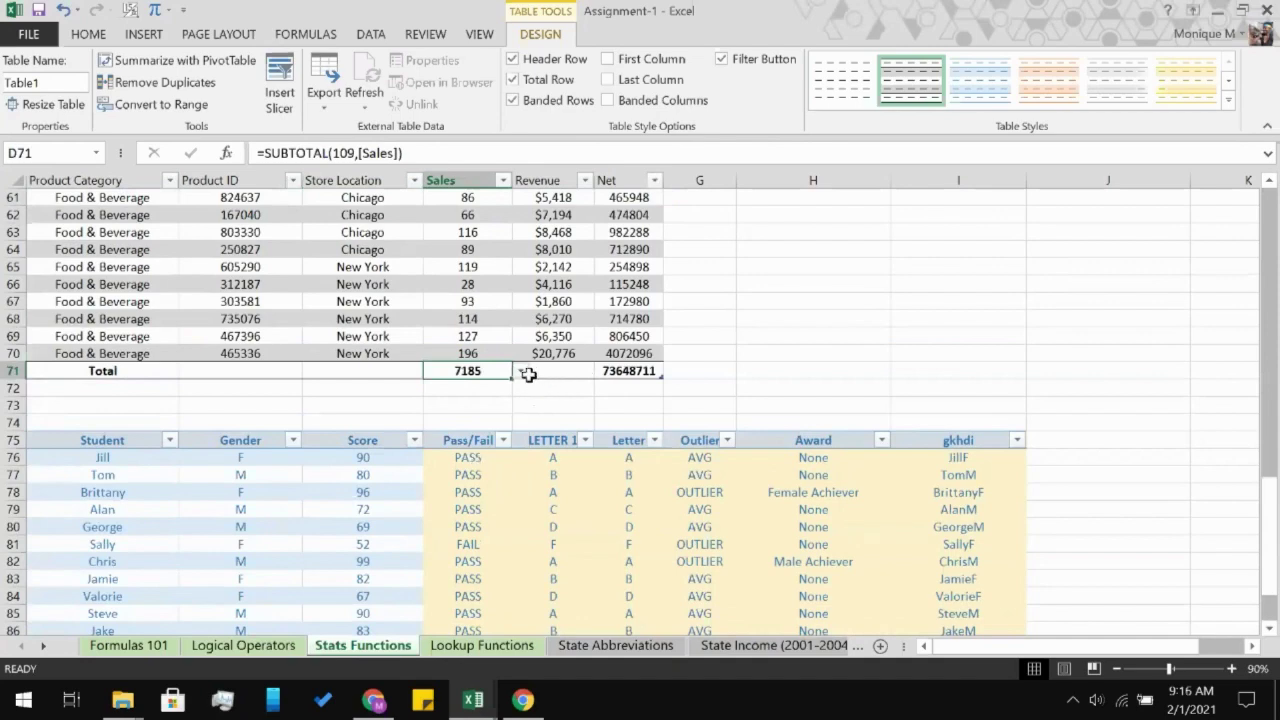
pyautogui.click(521, 372)
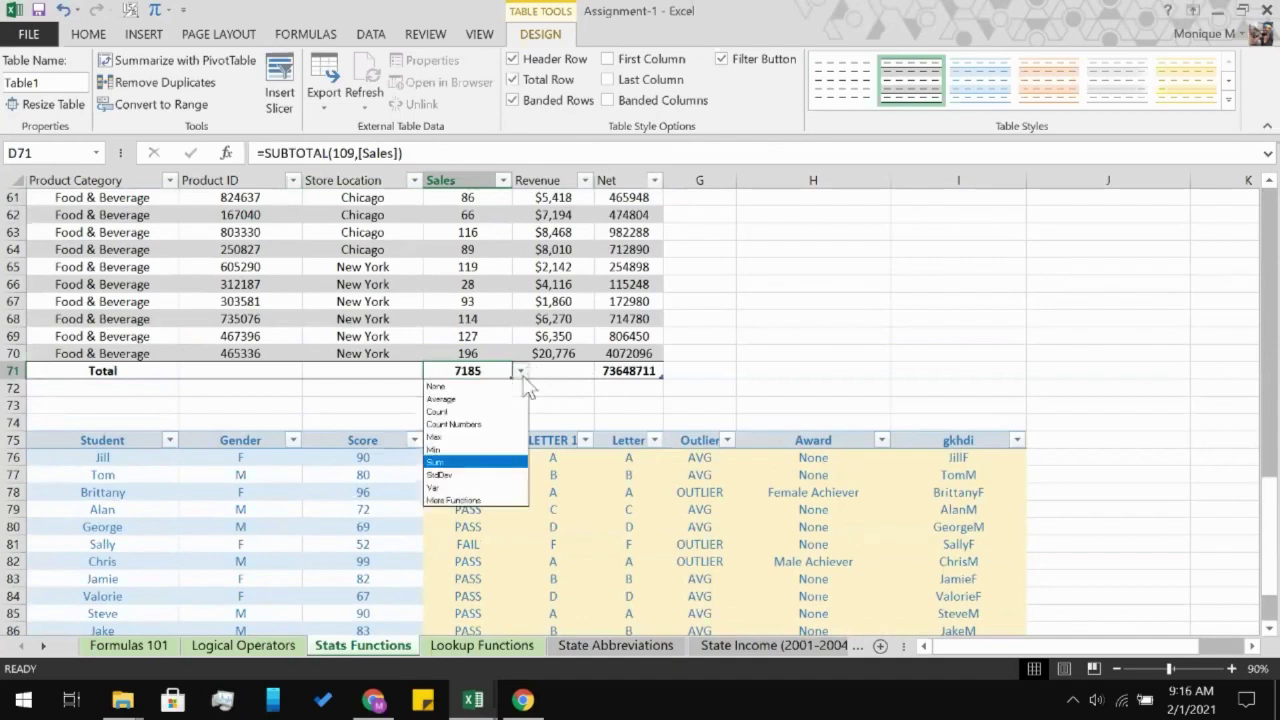
pyautogui.click(521, 372)
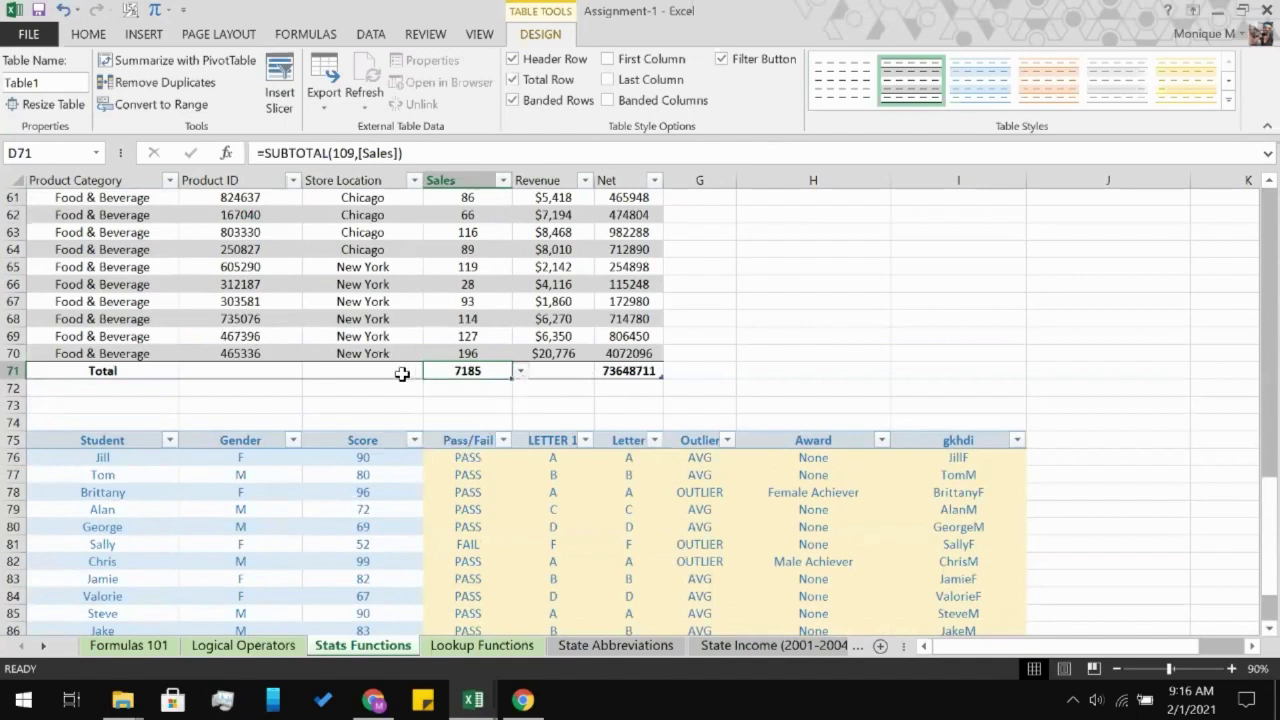
# - Set the Store Location column's total in C71 to Count
pyautogui.click(403, 371)
pyautogui.click(432, 371)
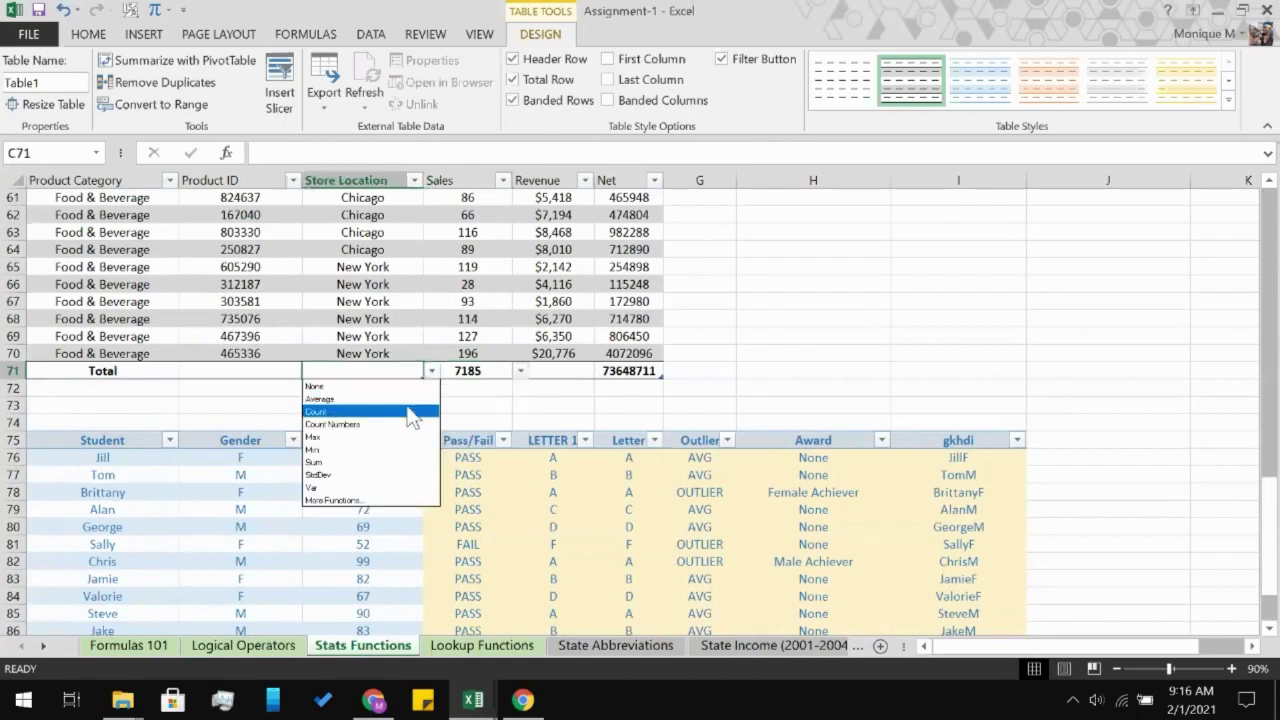
pyautogui.click(413, 406)
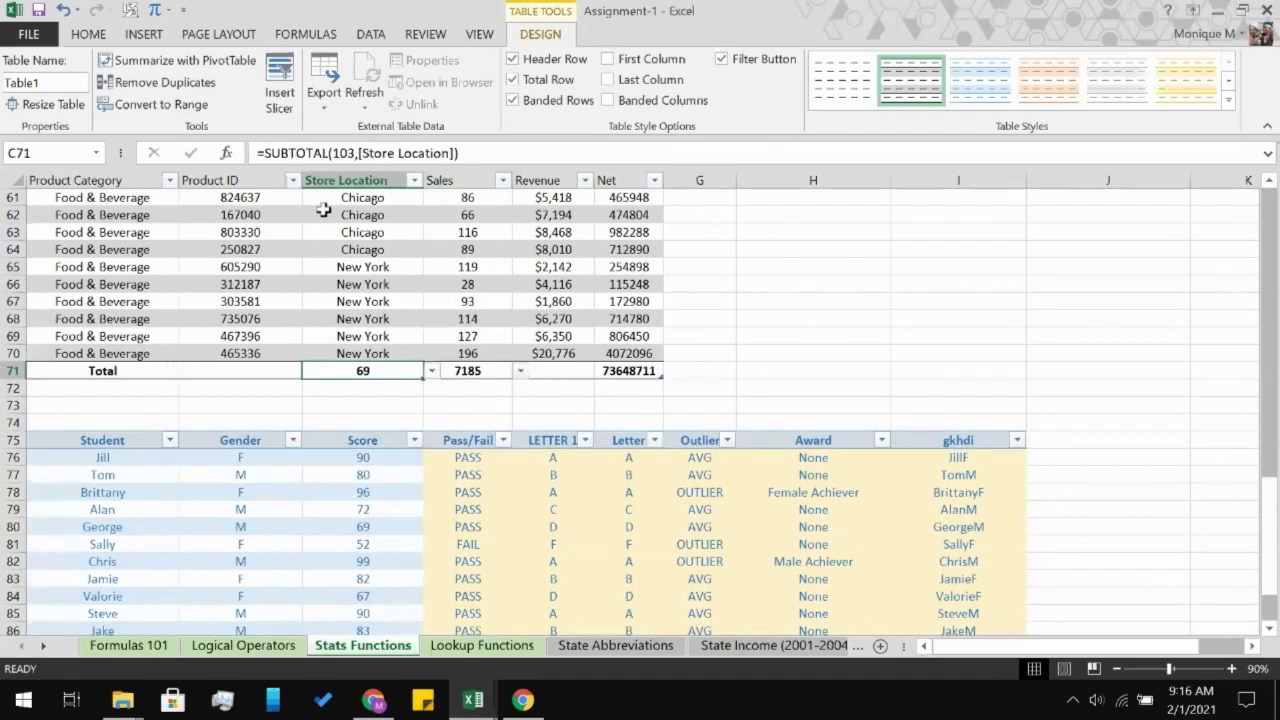
# - Filter the product table's Store Location column to Chicago only and check the filtered rows and total row
pyautogui.click(413, 181)
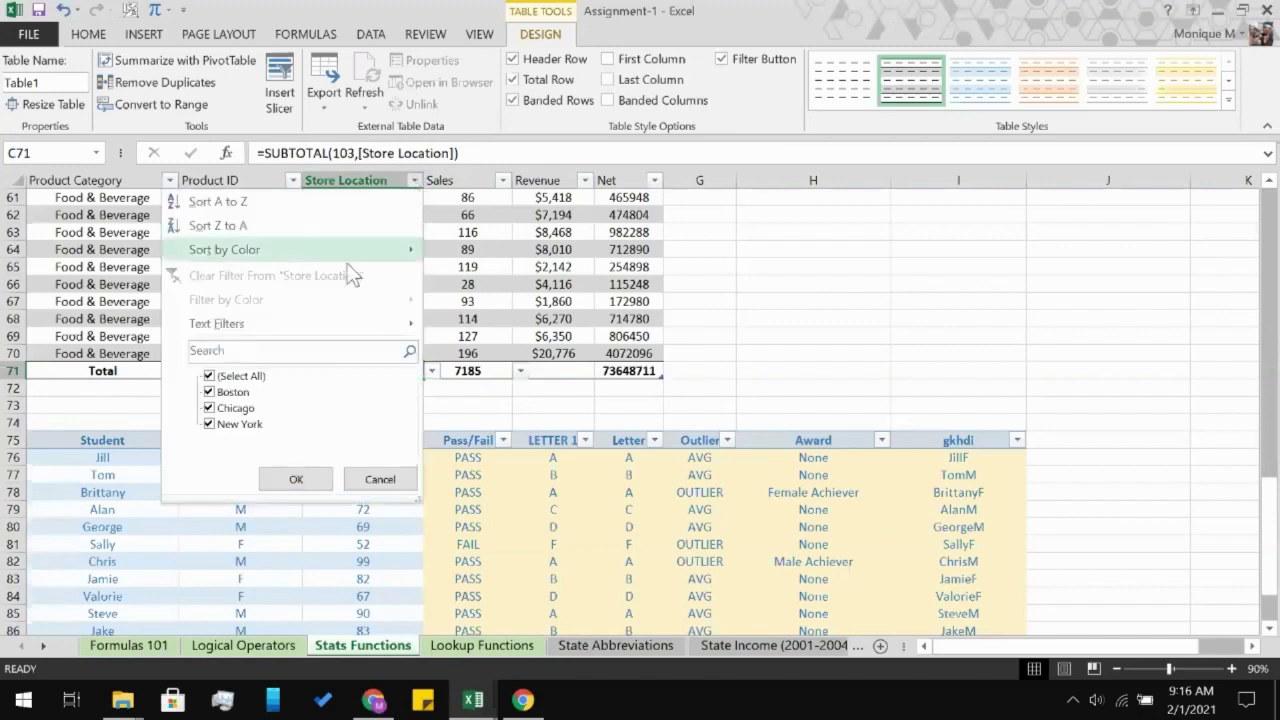
pyautogui.click(240, 376)
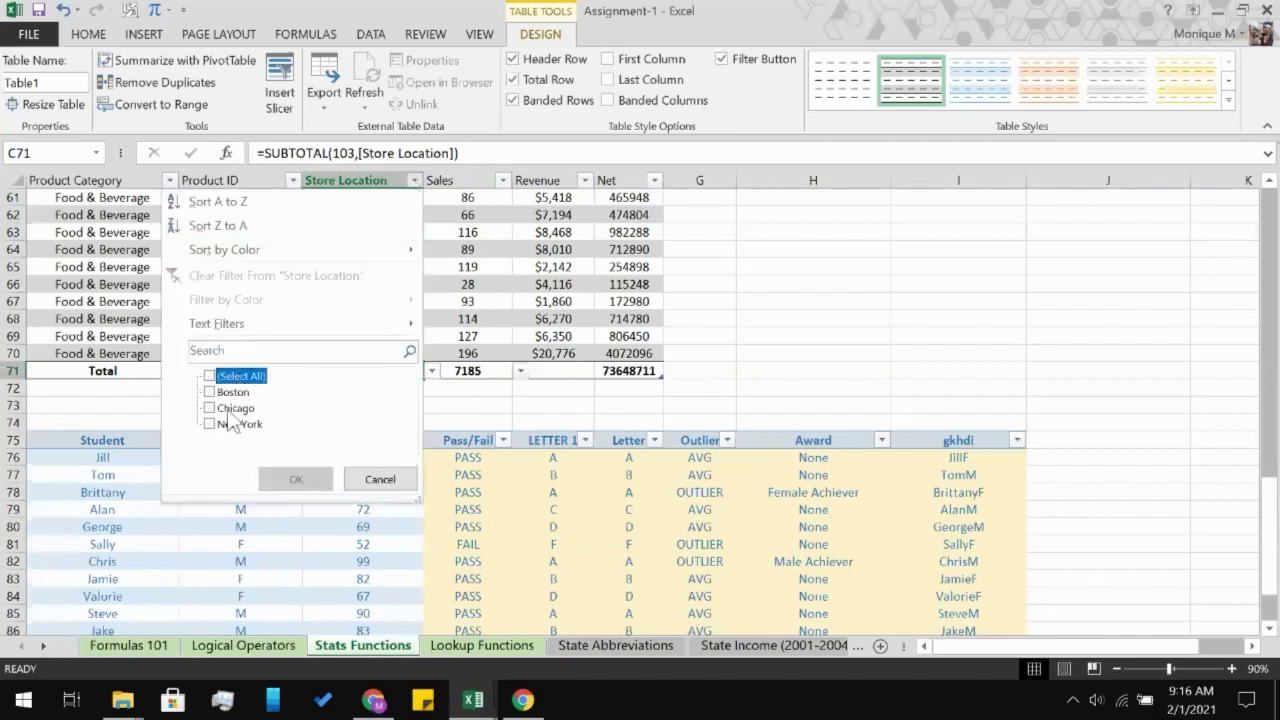
pyautogui.click(236, 408)
pyautogui.click(309, 494)
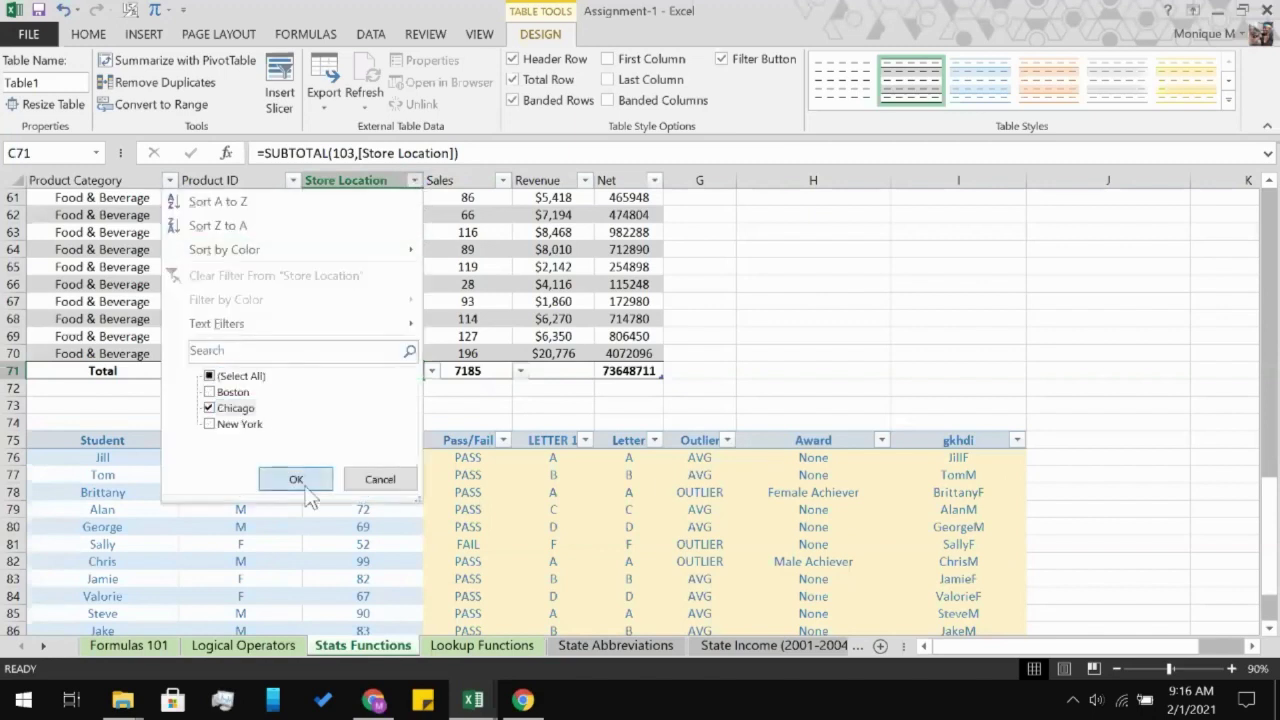
pyautogui.scroll(8, 304, 485)
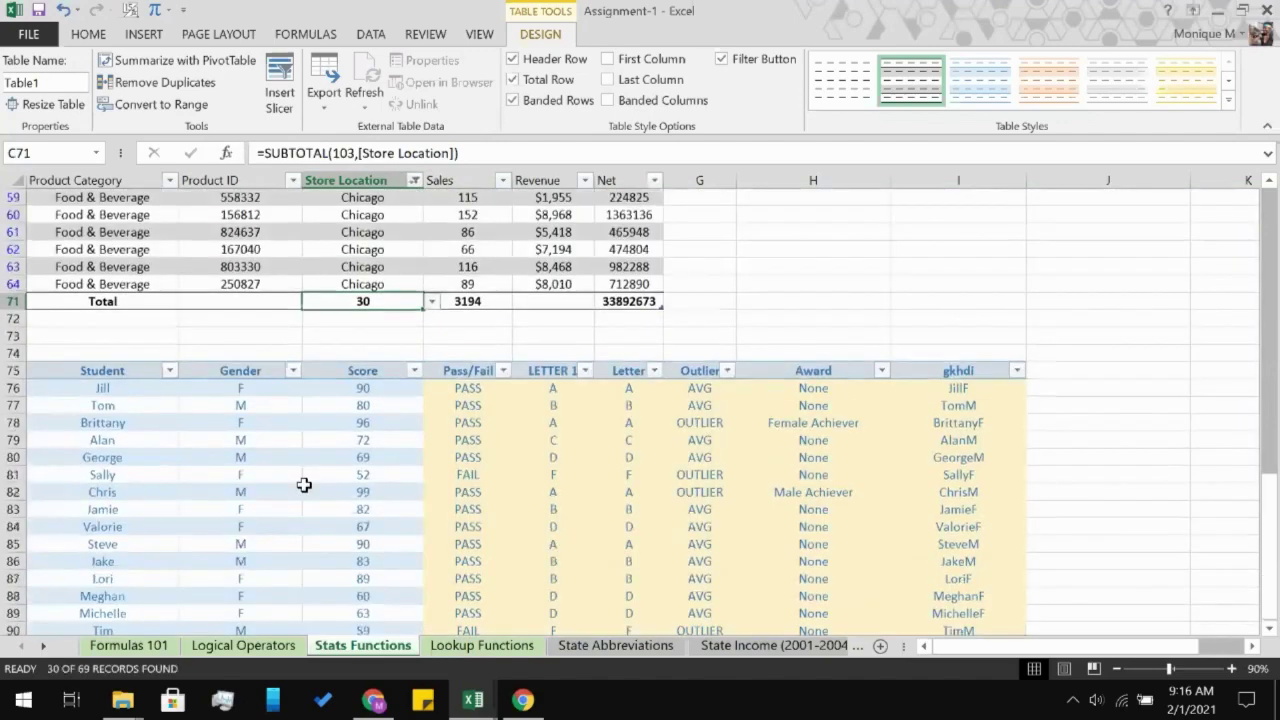
pyautogui.scroll(2, 304, 485)
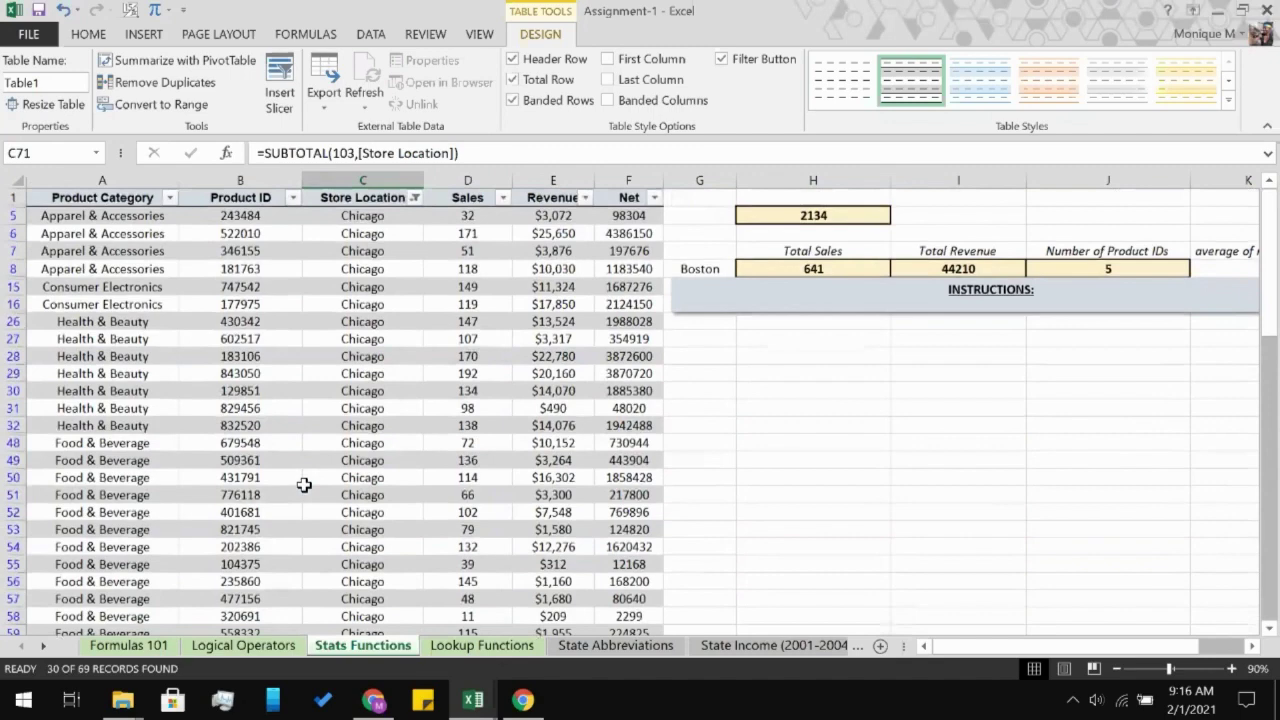
pyautogui.scroll(-7, 304, 485)
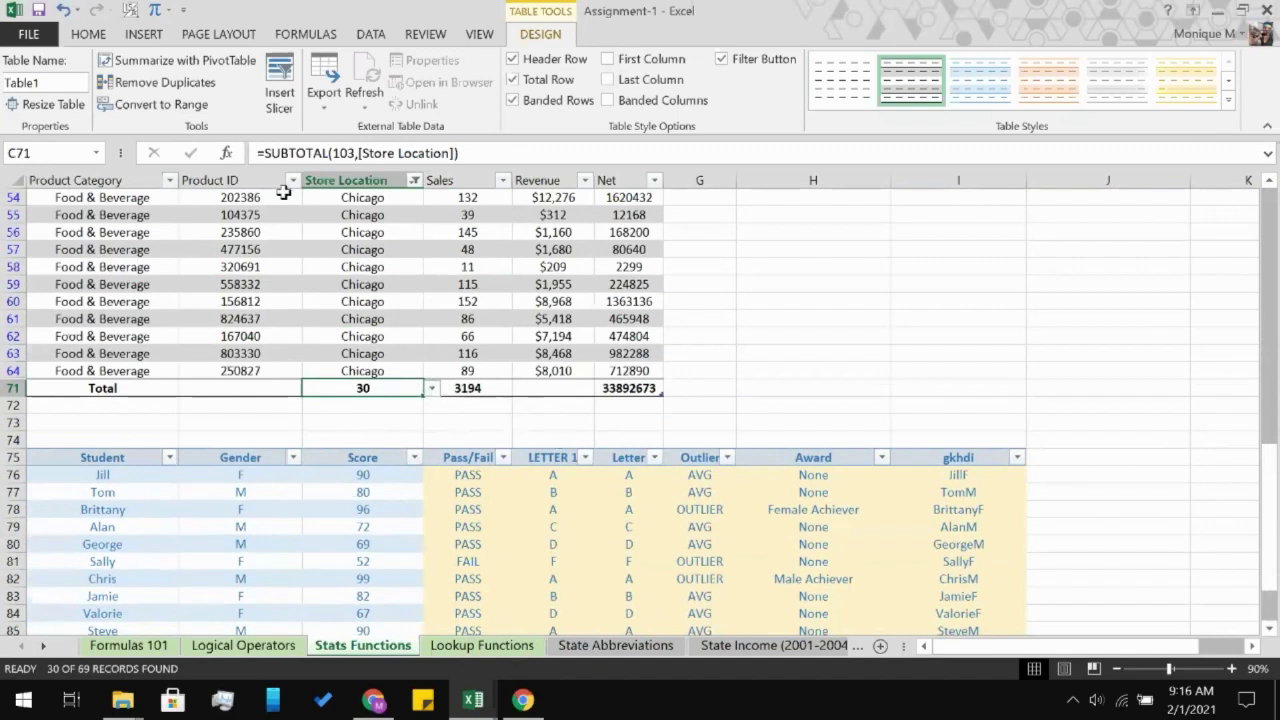
# - Change the Store Location filter to Boston only and check the filtered rows and total row
pyautogui.click(413, 180)
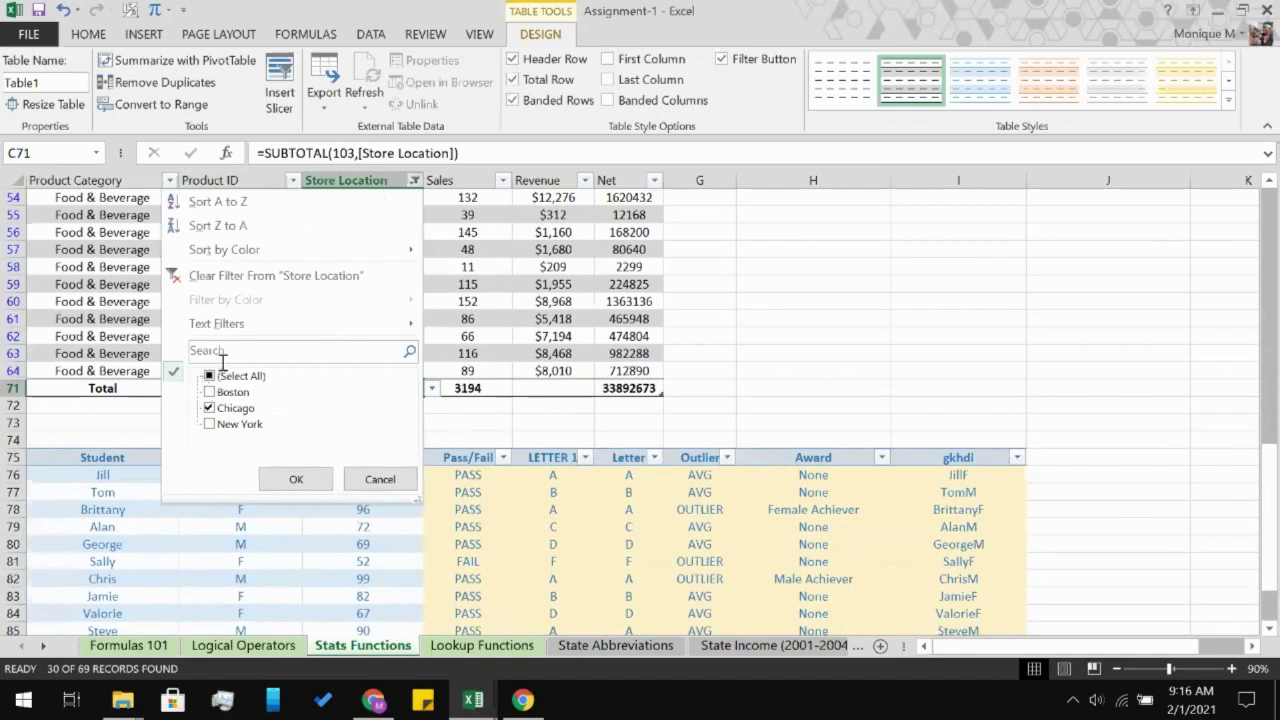
pyautogui.click(210, 392)
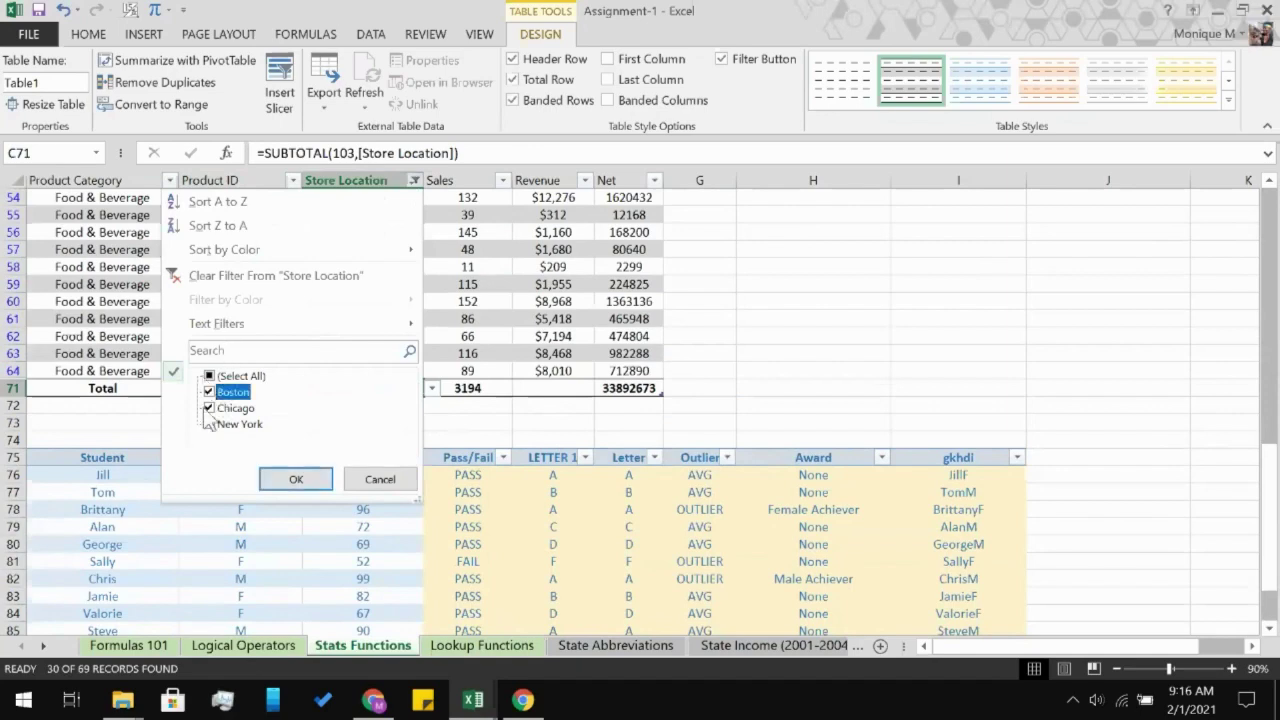
pyautogui.click(291, 484)
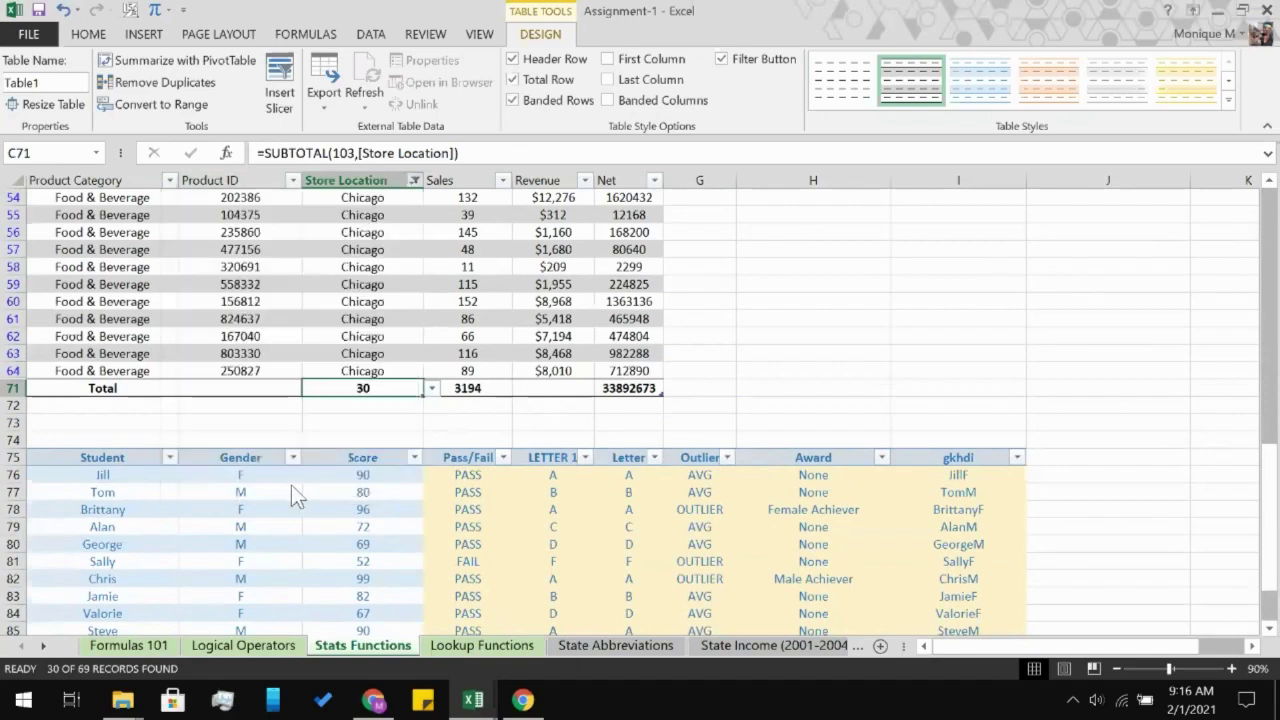
pyautogui.scroll(-4, 291, 484)
pyautogui.scroll(7, 291, 484)
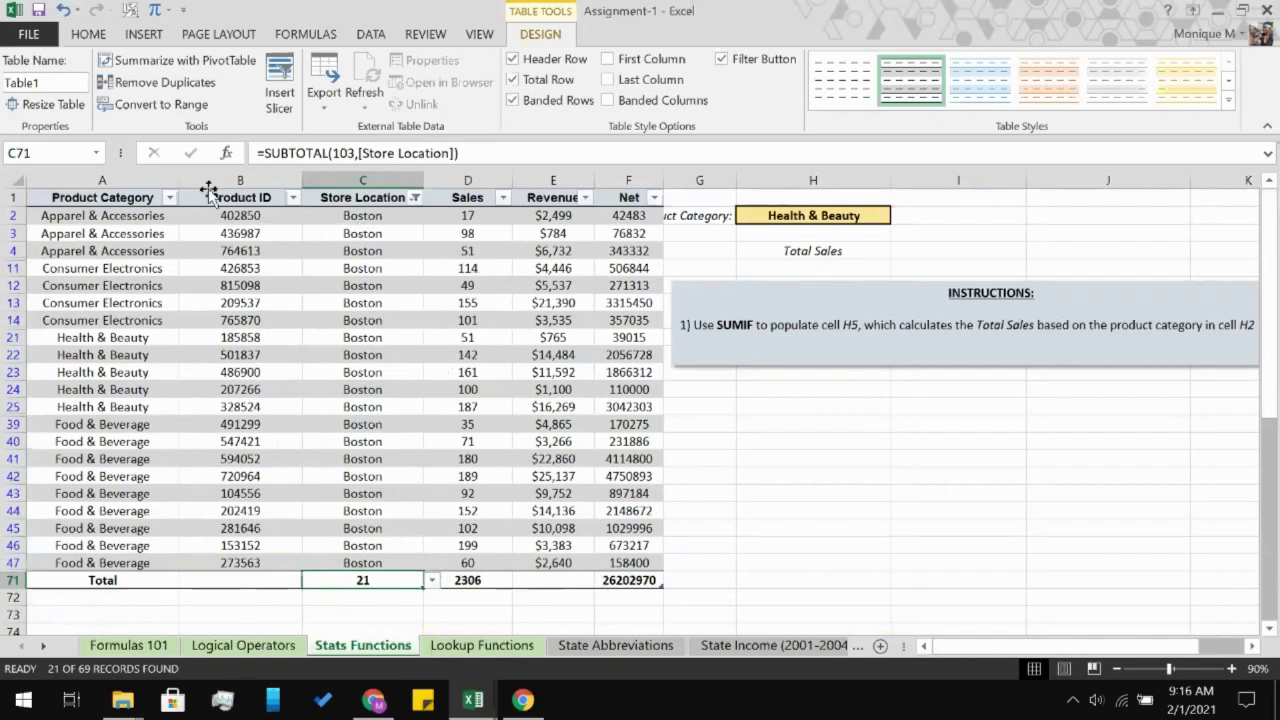
pyautogui.click(169, 197)
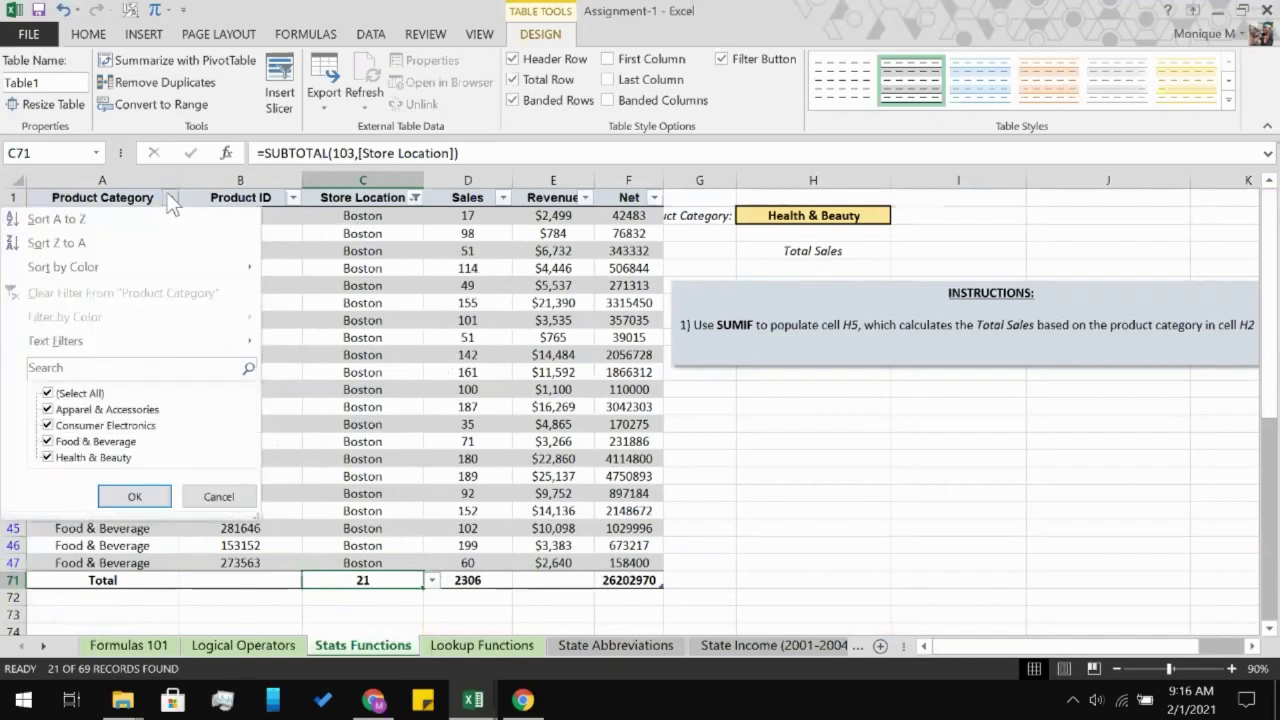
pyautogui.click(72, 395)
pyautogui.click(78, 442)
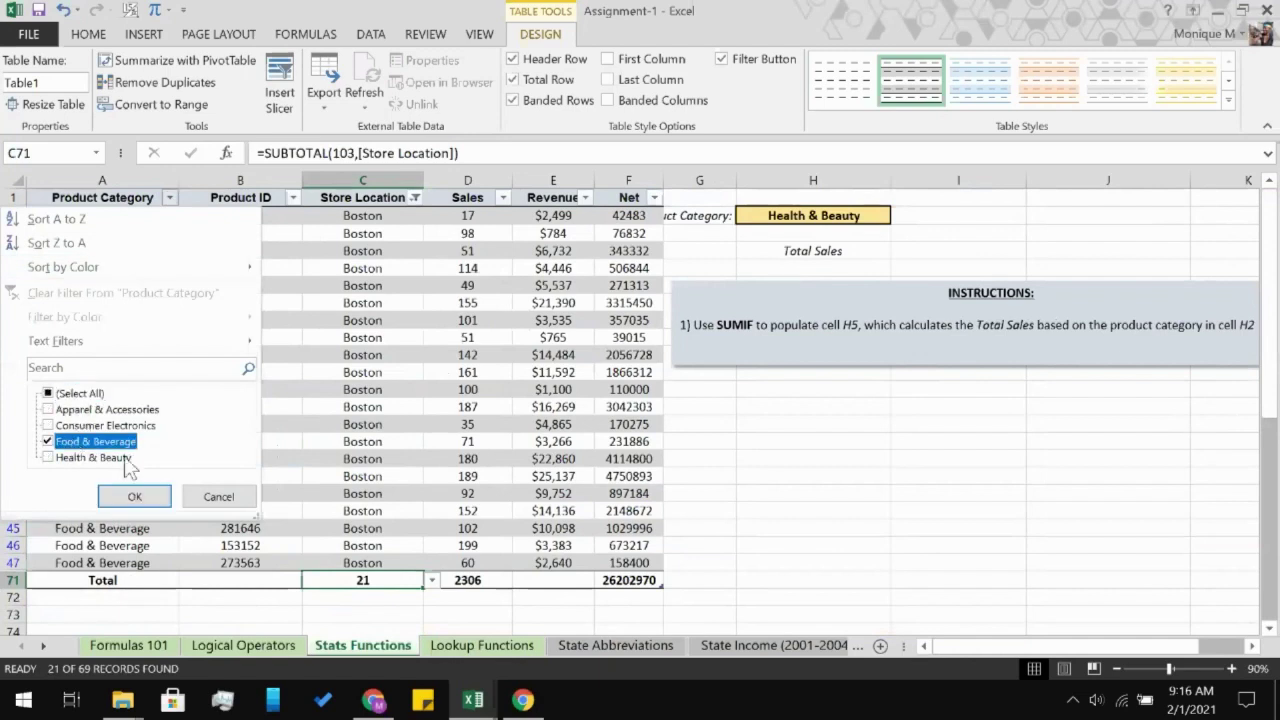
pyautogui.click(208, 490)
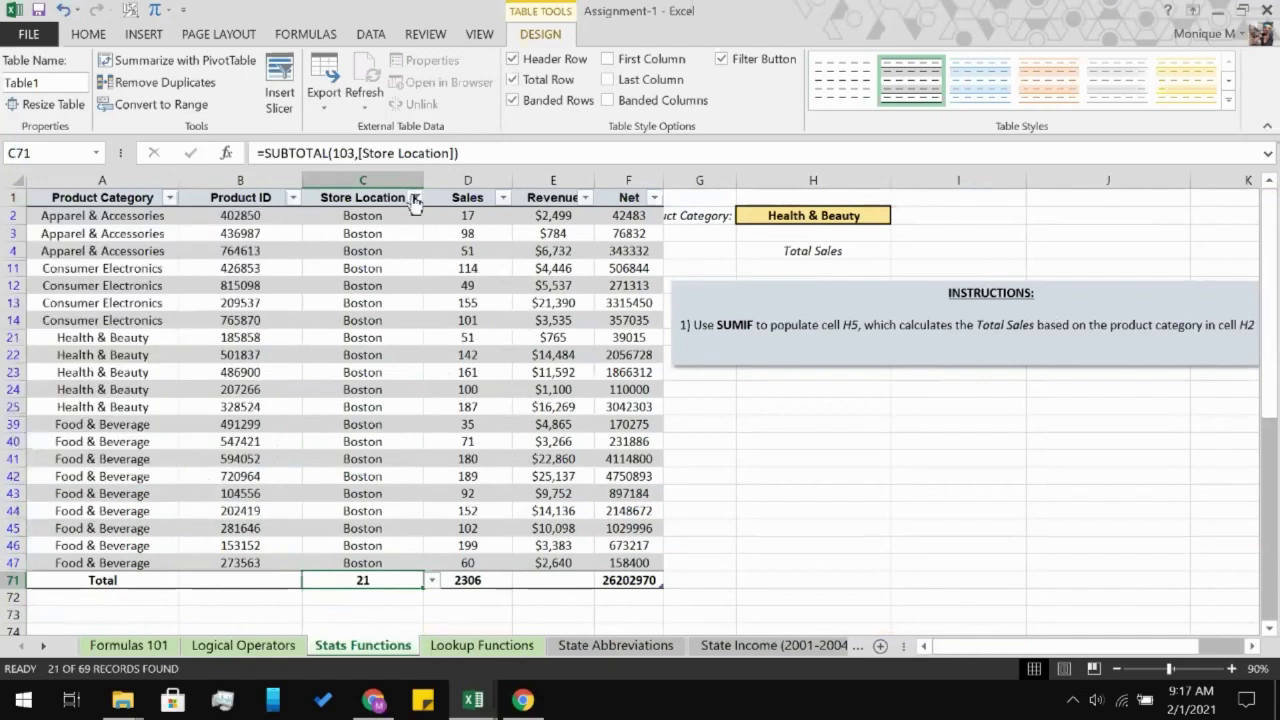
# - Clear the Store Location filter, filter Product Category to Food & Beverage only, and check the total row
pyautogui.click(415, 199)
pyautogui.click(254, 297)
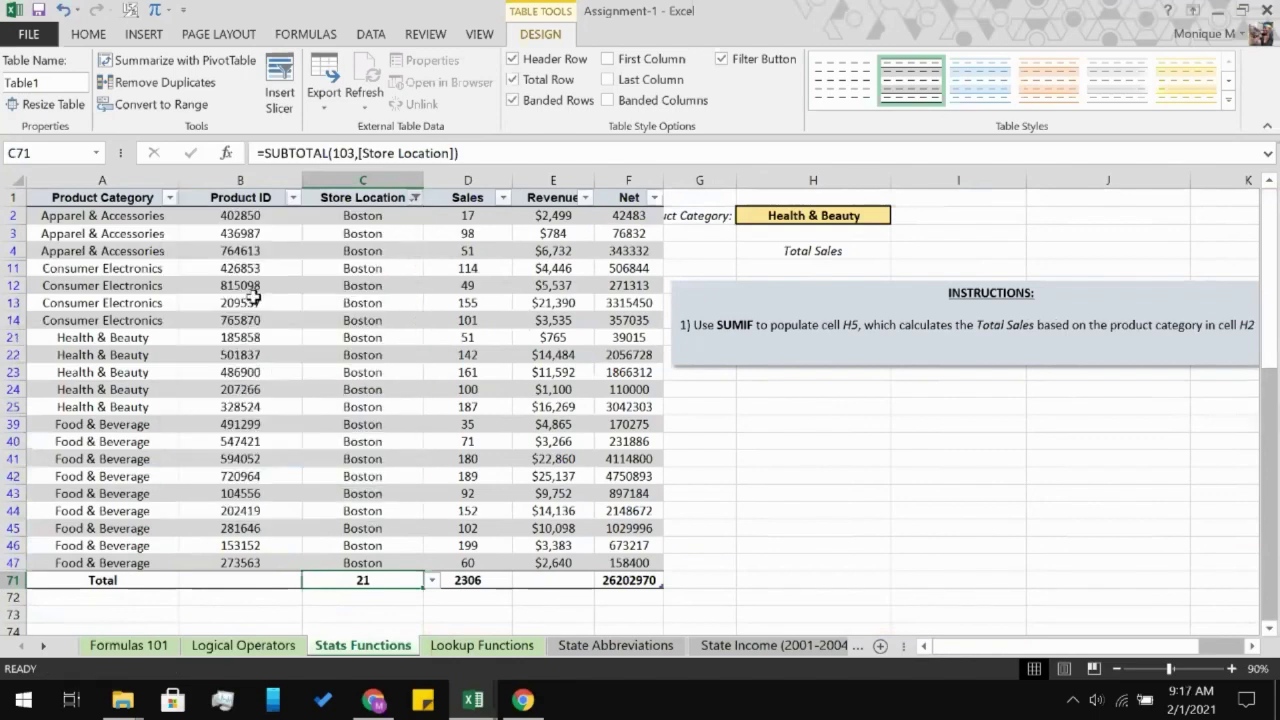
pyautogui.click(170, 197)
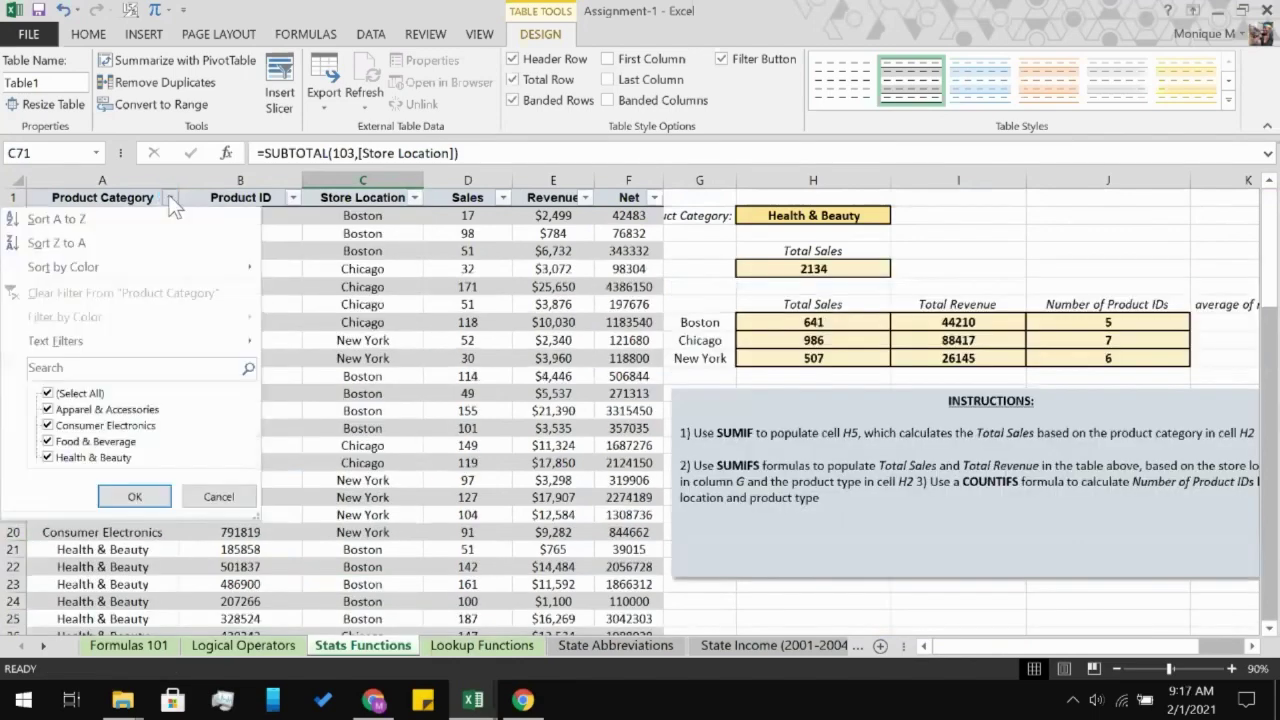
pyautogui.click(78, 393)
pyautogui.click(64, 442)
pyautogui.click(130, 496)
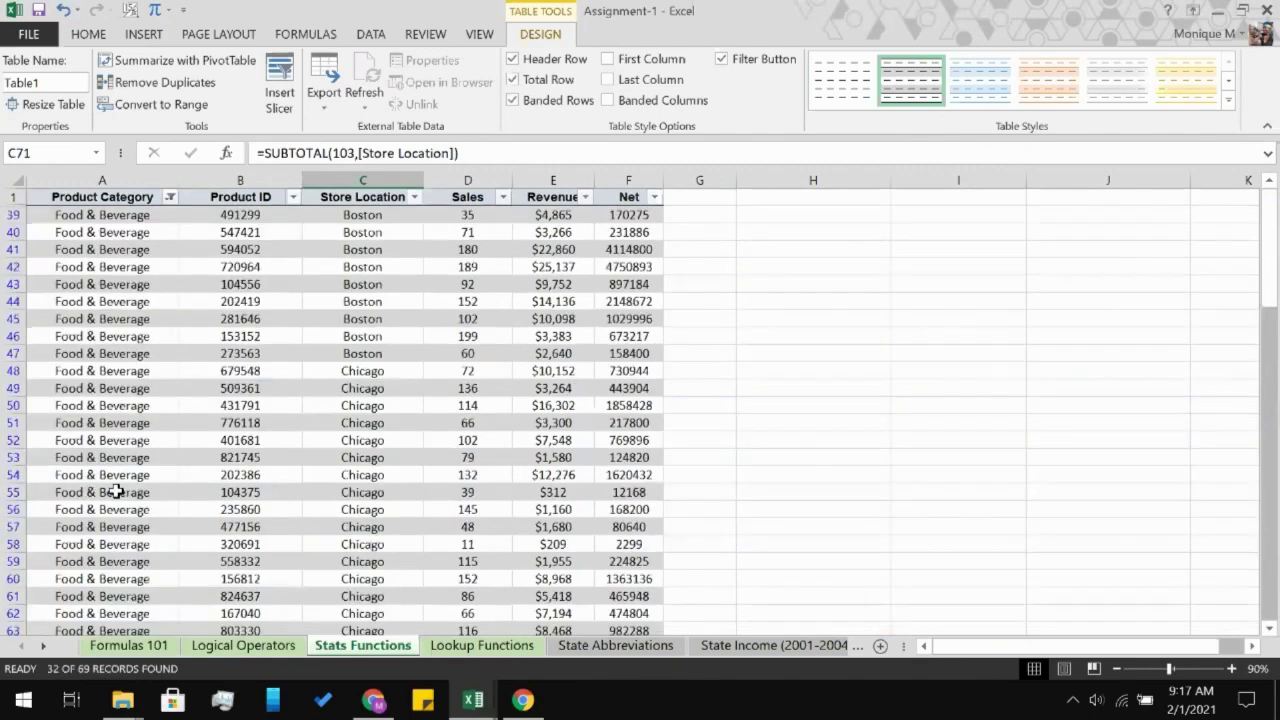
pyautogui.scroll(-3, 117, 492)
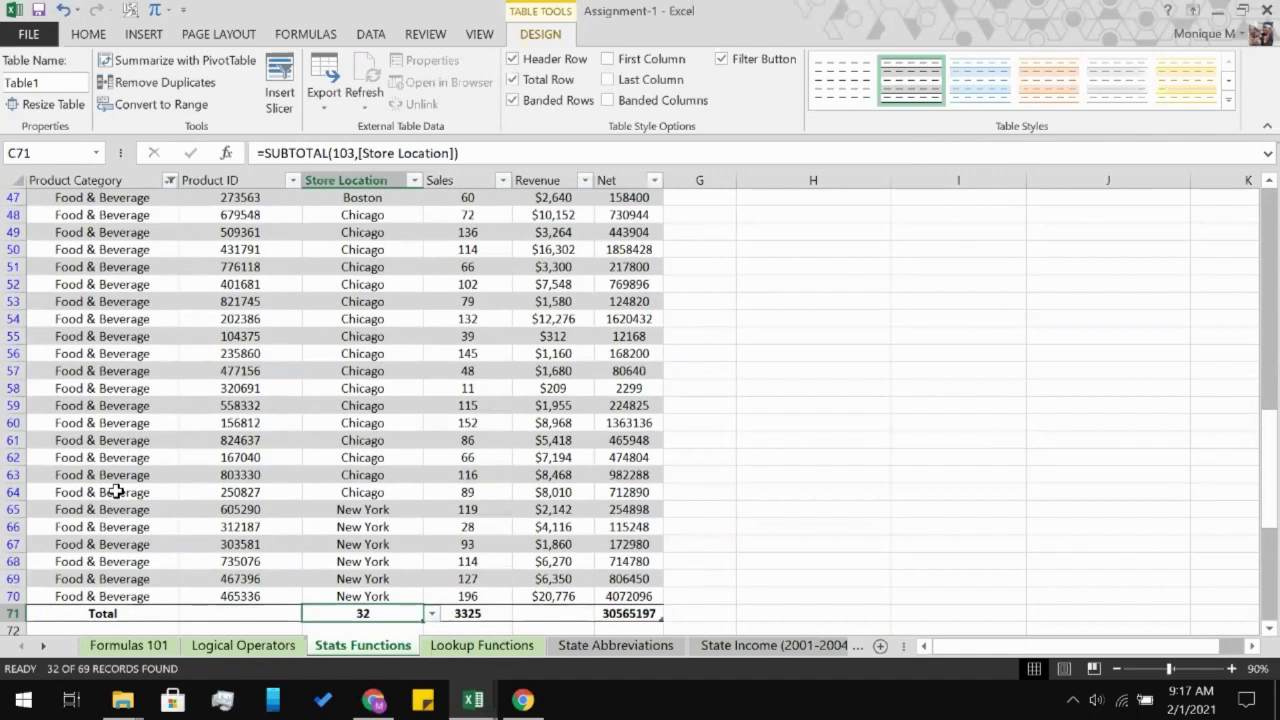
# - Check the Sales and Net totals in row 71 of the product table filtered to Food & Beverage
pyautogui.scroll(-2, 117, 492)
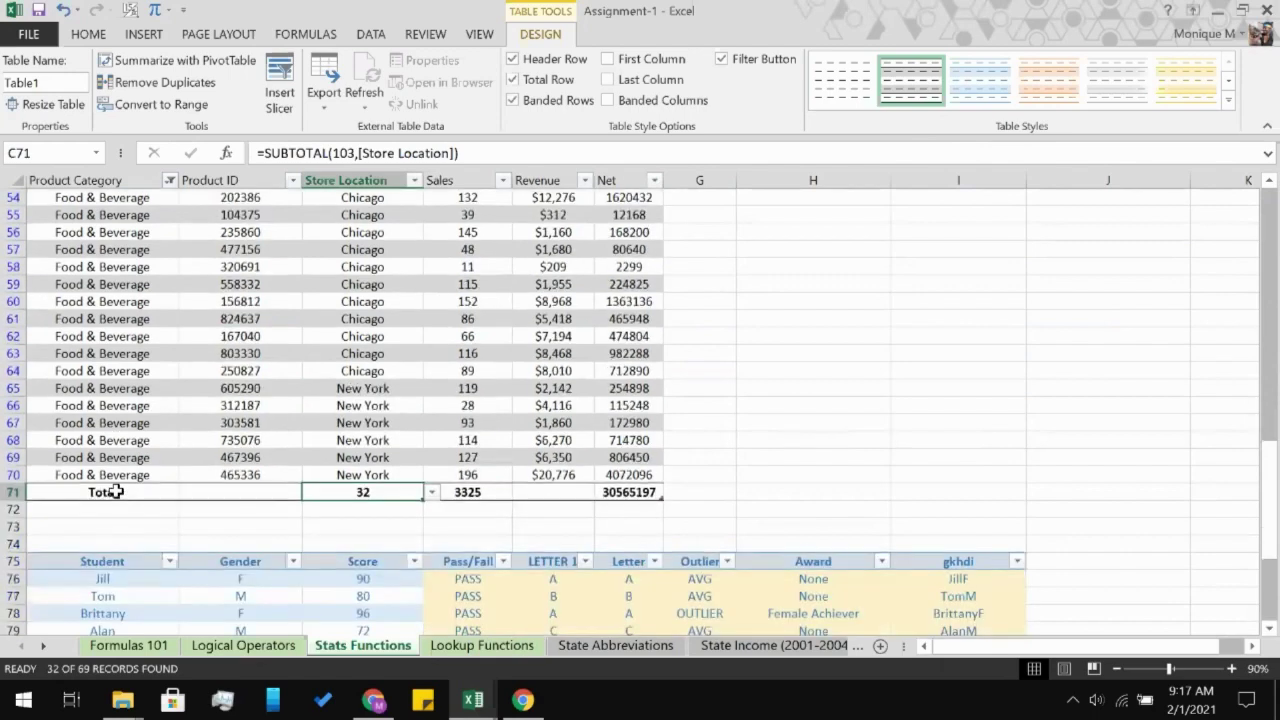
pyautogui.click(478, 497)
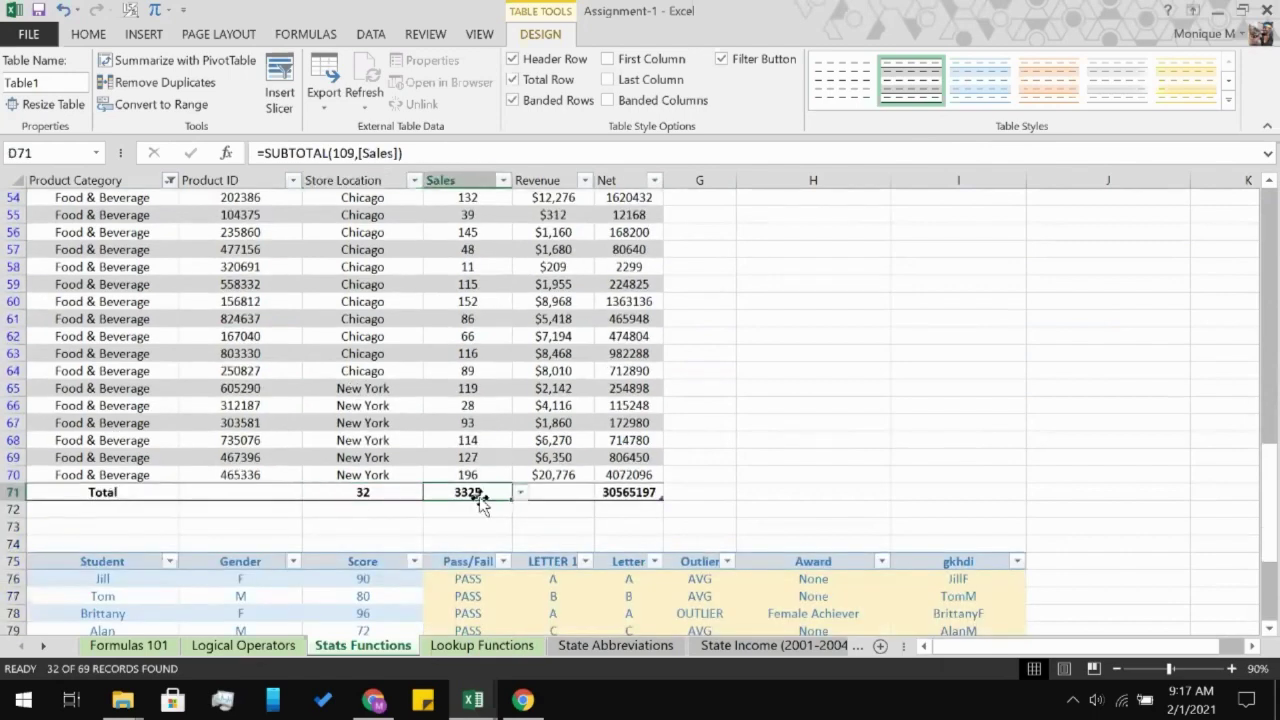
pyautogui.click(608, 487)
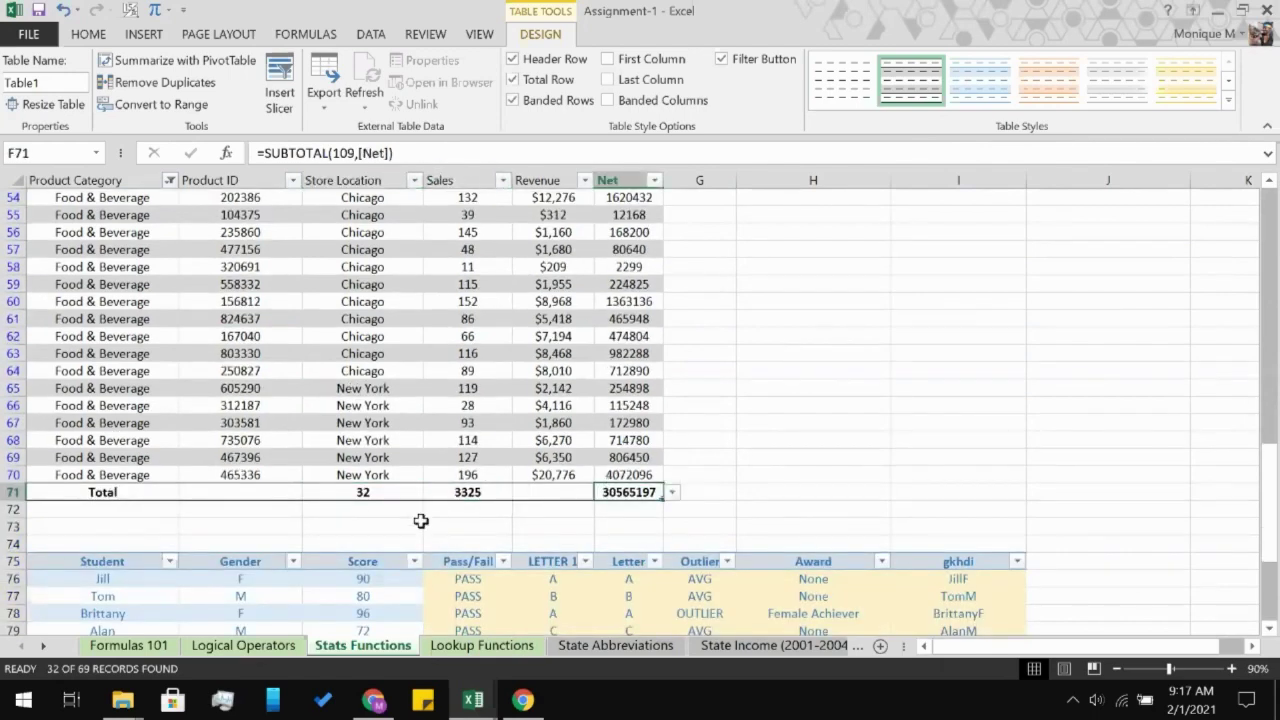
pyautogui.click(348, 511)
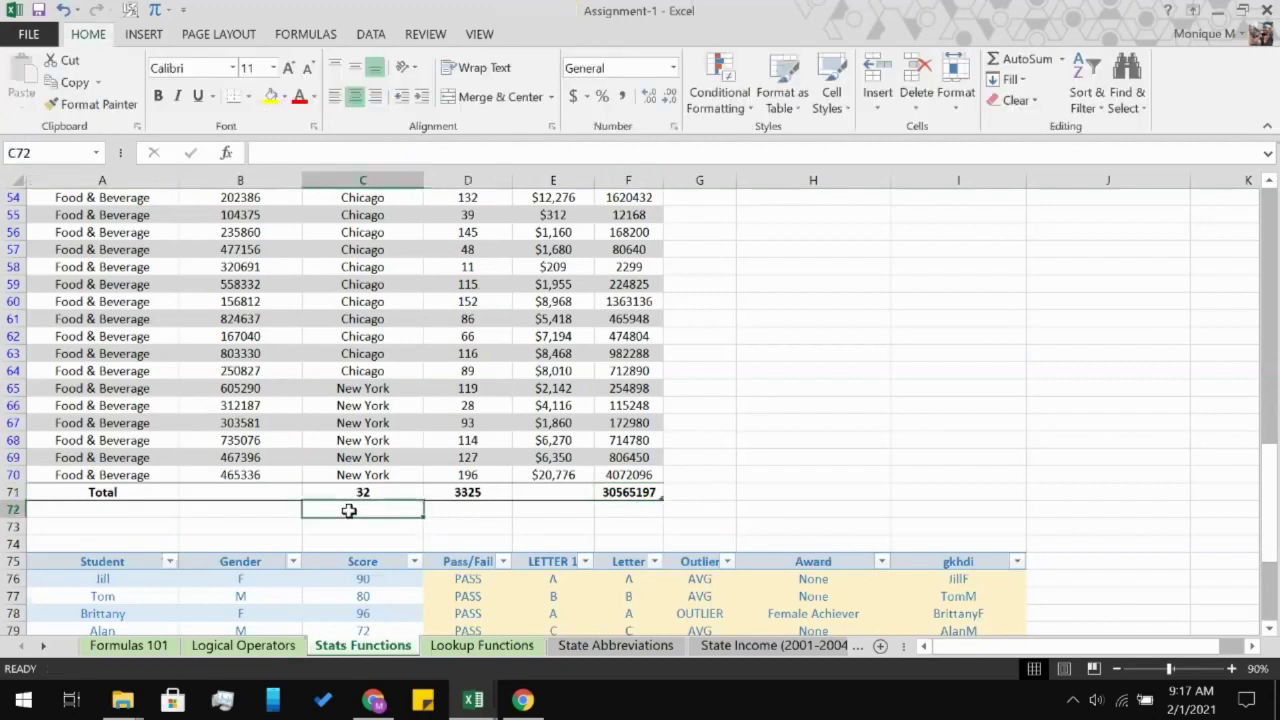
# - Add a total row to the student table below the product table and inspect its gkhdi and Award total cells
pyautogui.scroll(-7, 349, 511)
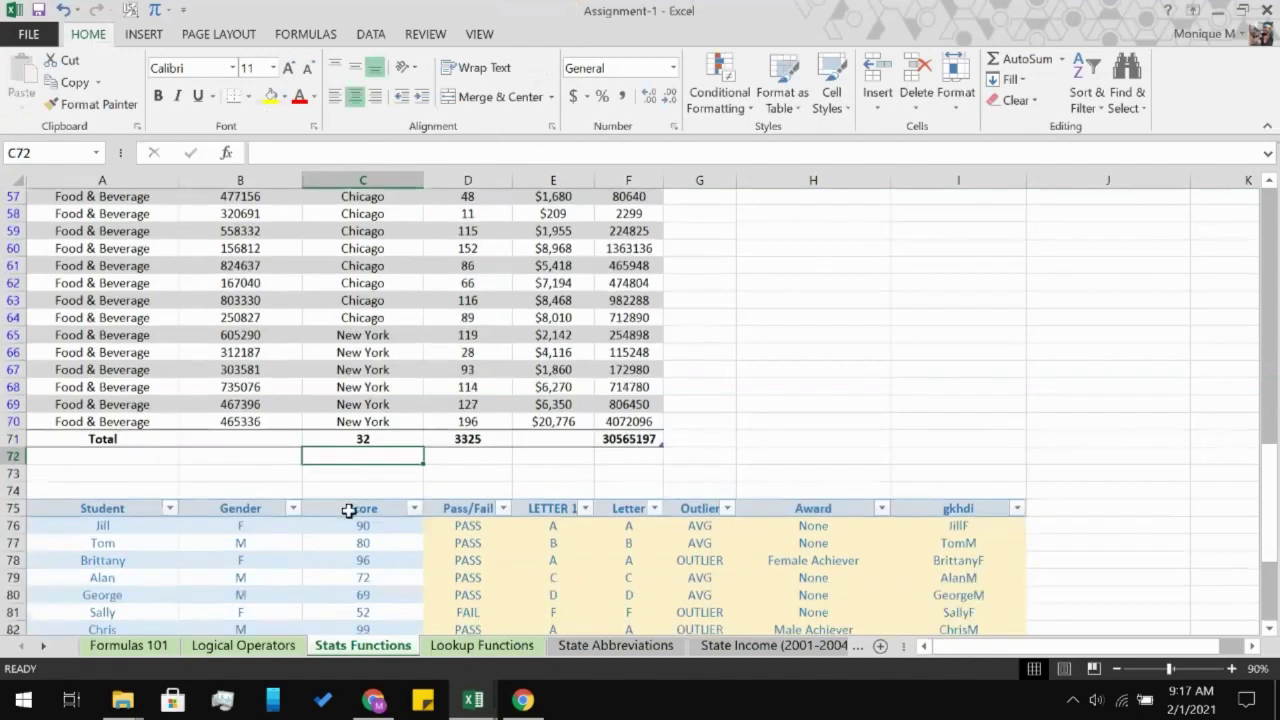
pyautogui.scroll(1, 114, 291)
pyautogui.click(147, 350)
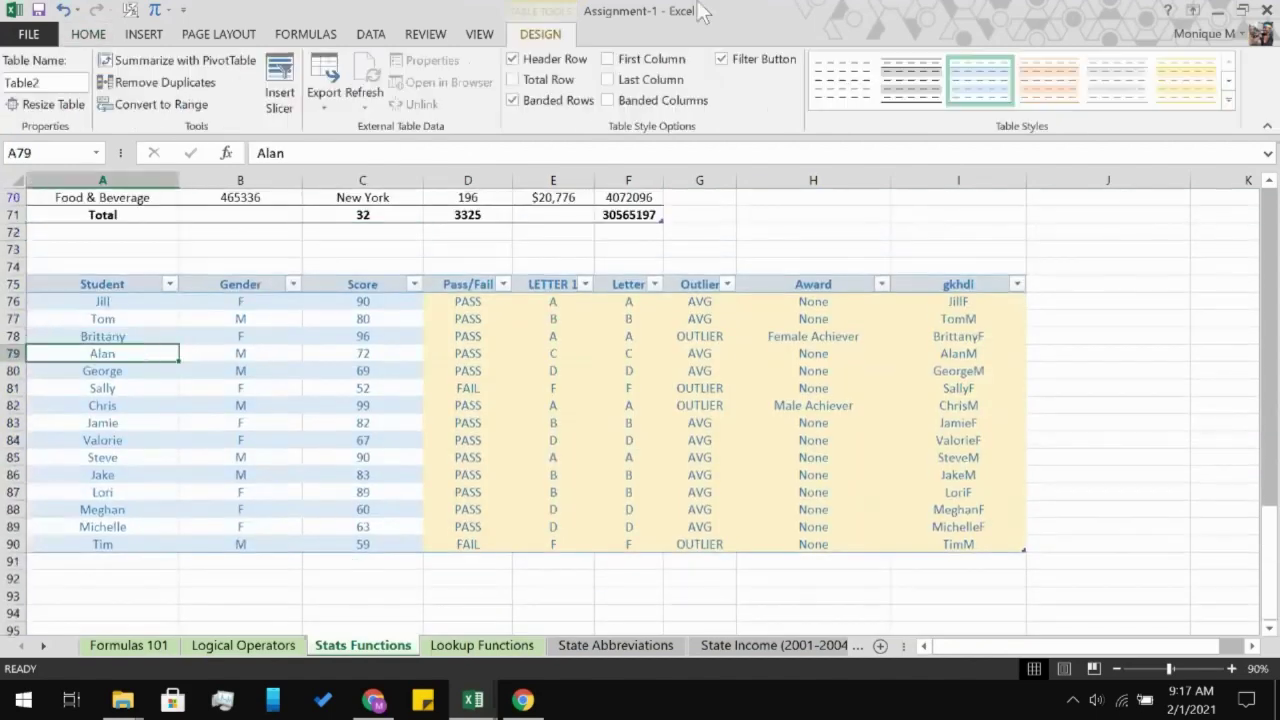
pyautogui.click(533, 80)
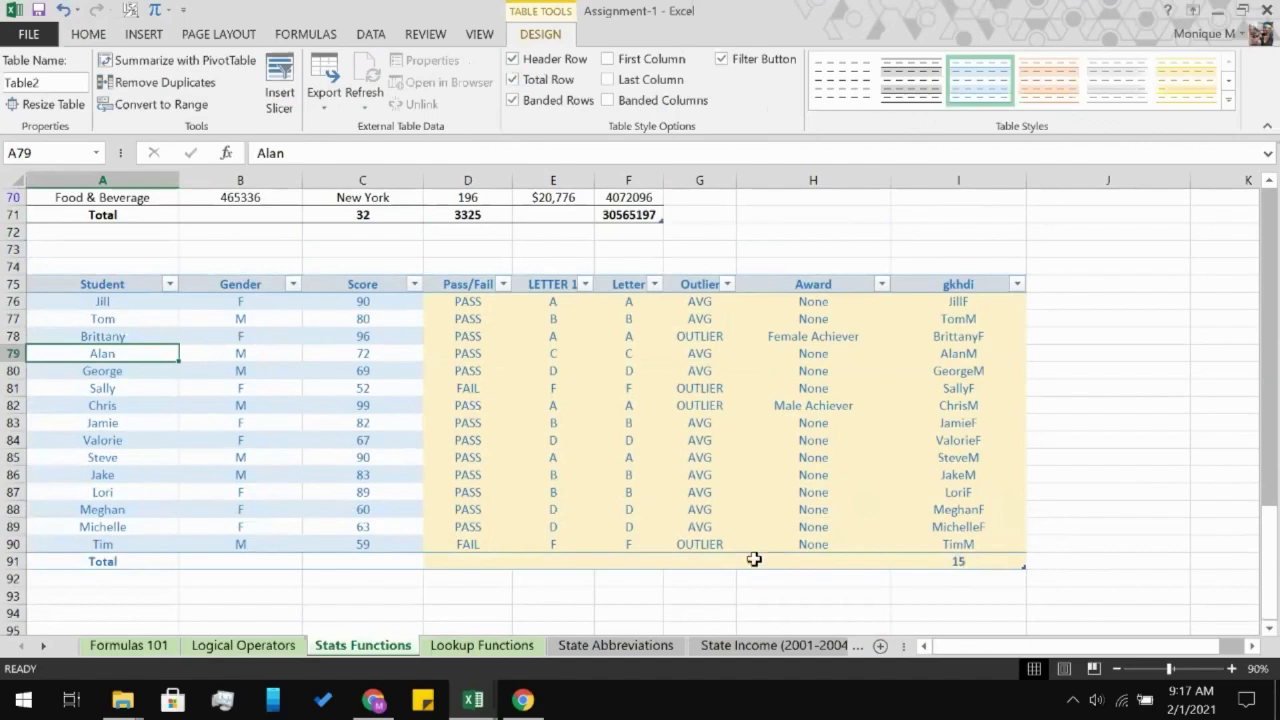
pyautogui.click(946, 556)
pyautogui.click(841, 560)
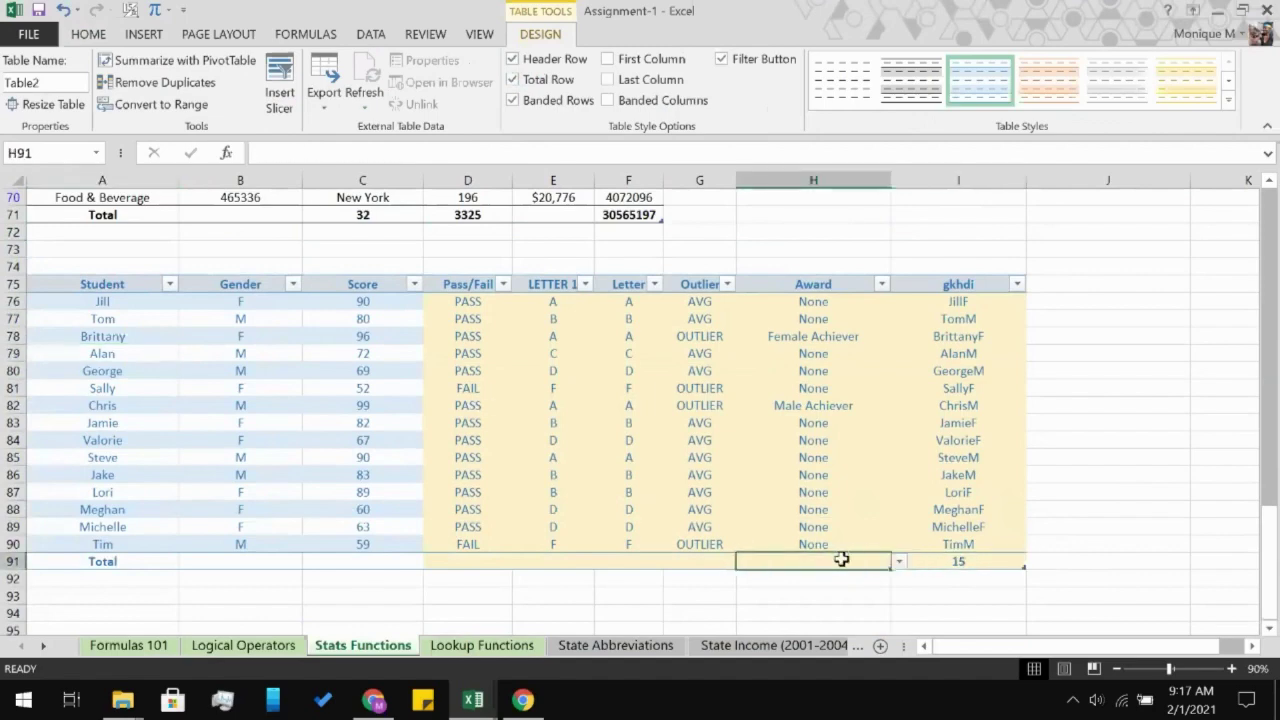
# - Set the student table's Score column total in C91 to Average
pyautogui.click(390, 561)
pyautogui.click(430, 563)
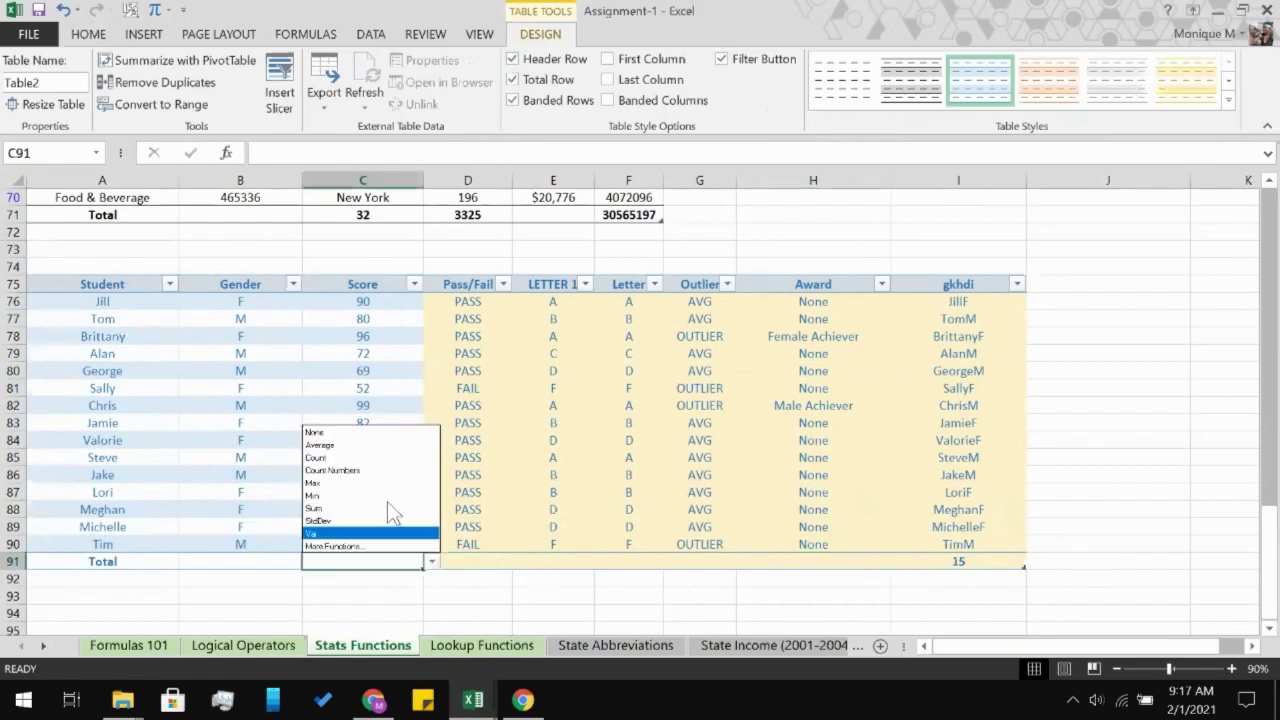
pyautogui.click(372, 444)
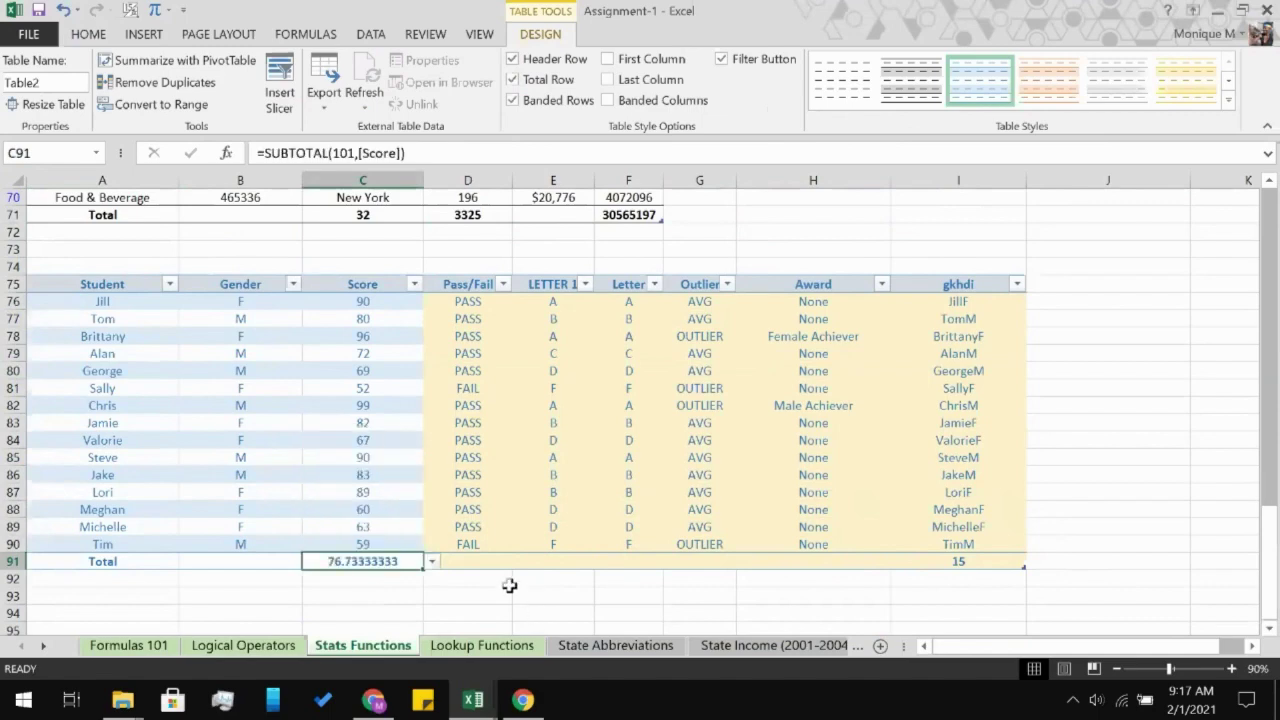
pyautogui.click(505, 582)
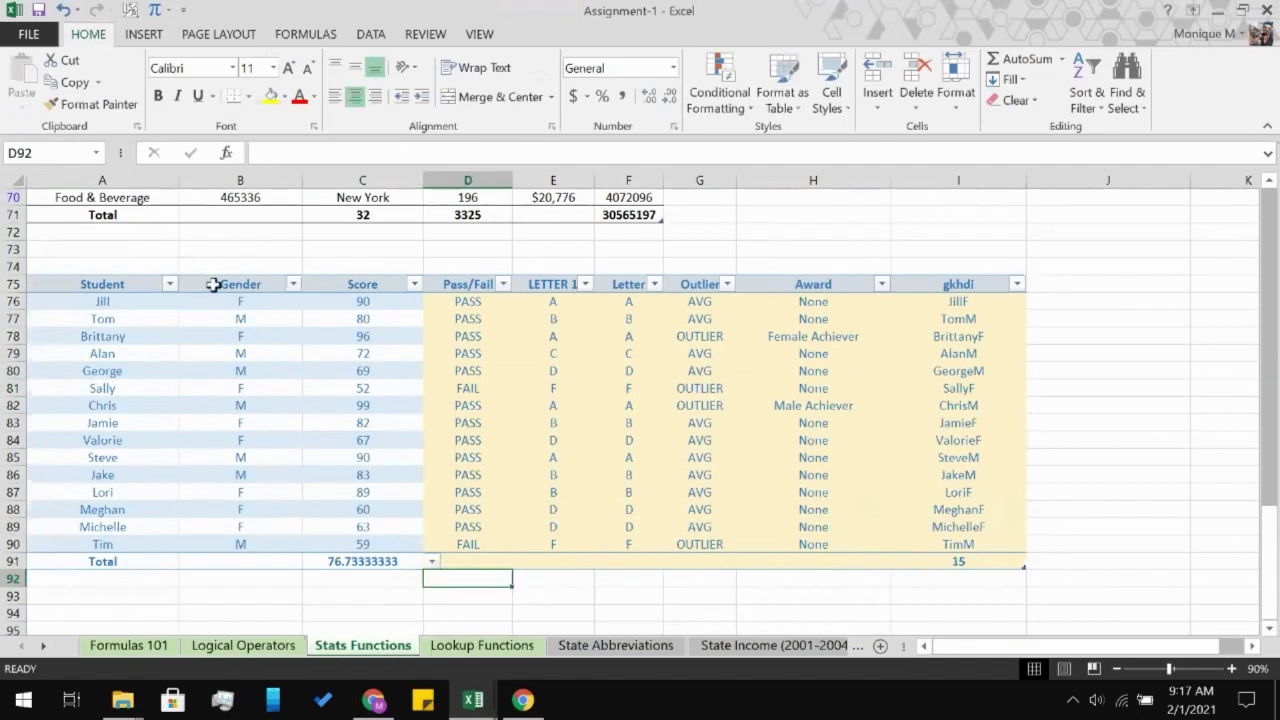
# - Filter the student table's Gender column to M only
pyautogui.click(294, 285)
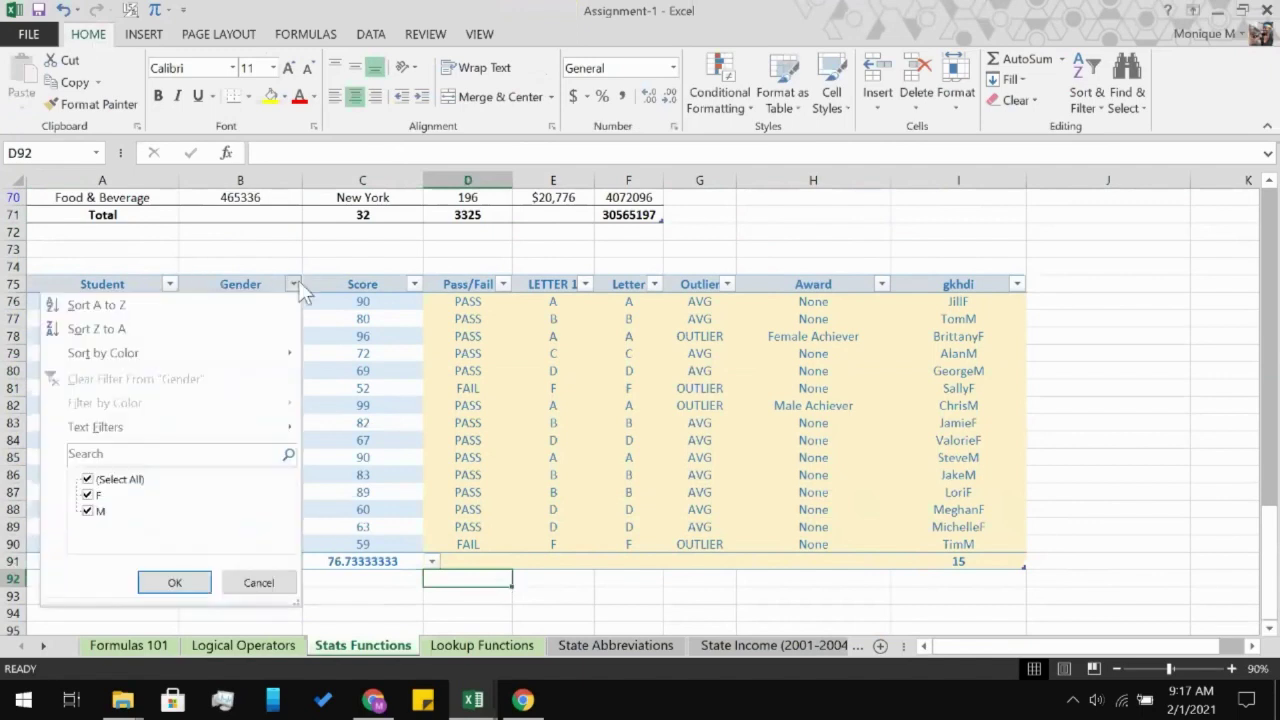
pyautogui.click(88, 495)
pyautogui.click(178, 581)
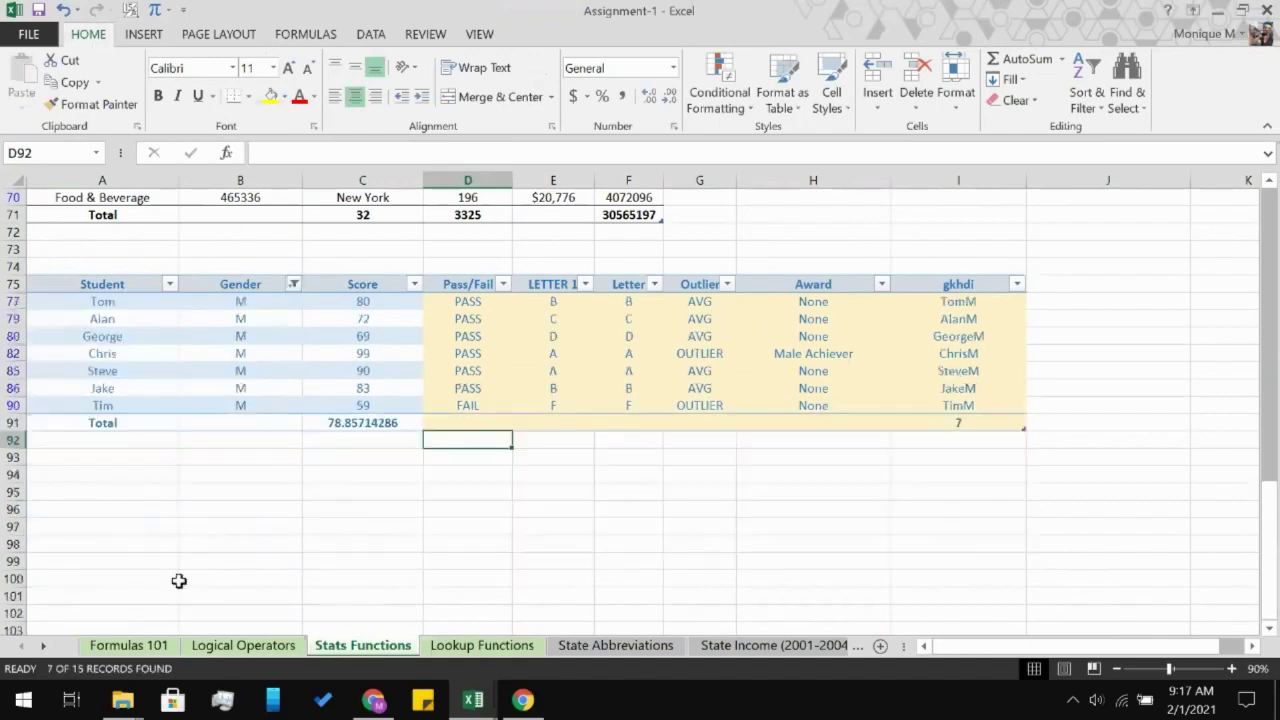
# - Change the student table's Gender filter to F only
pyautogui.scroll(1, 275, 485)
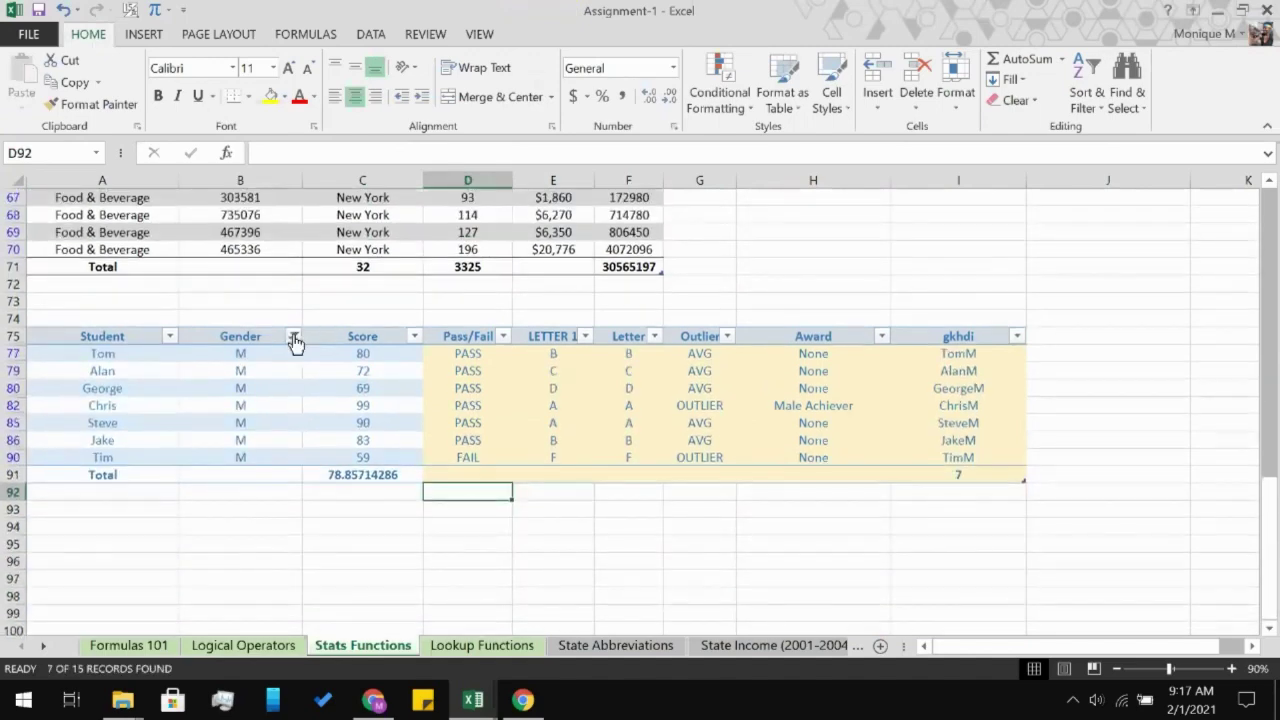
pyautogui.click(293, 336)
pyautogui.click(90, 547)
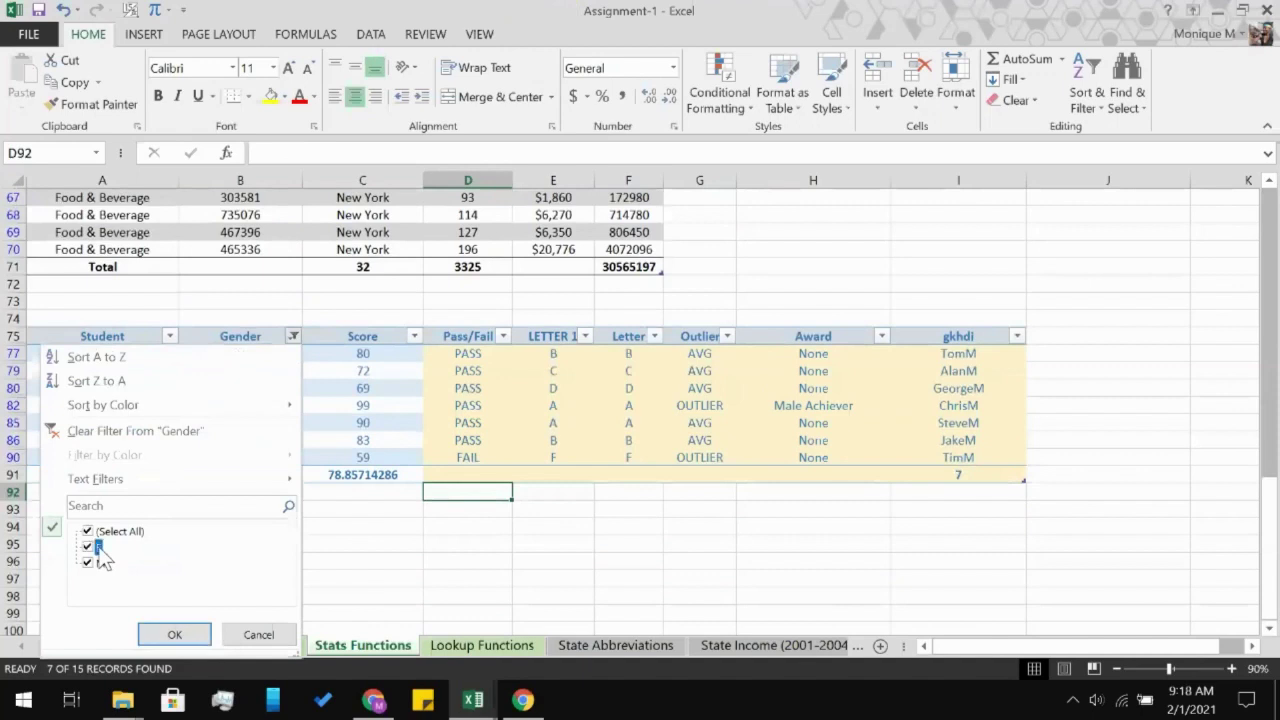
pyautogui.click(88, 563)
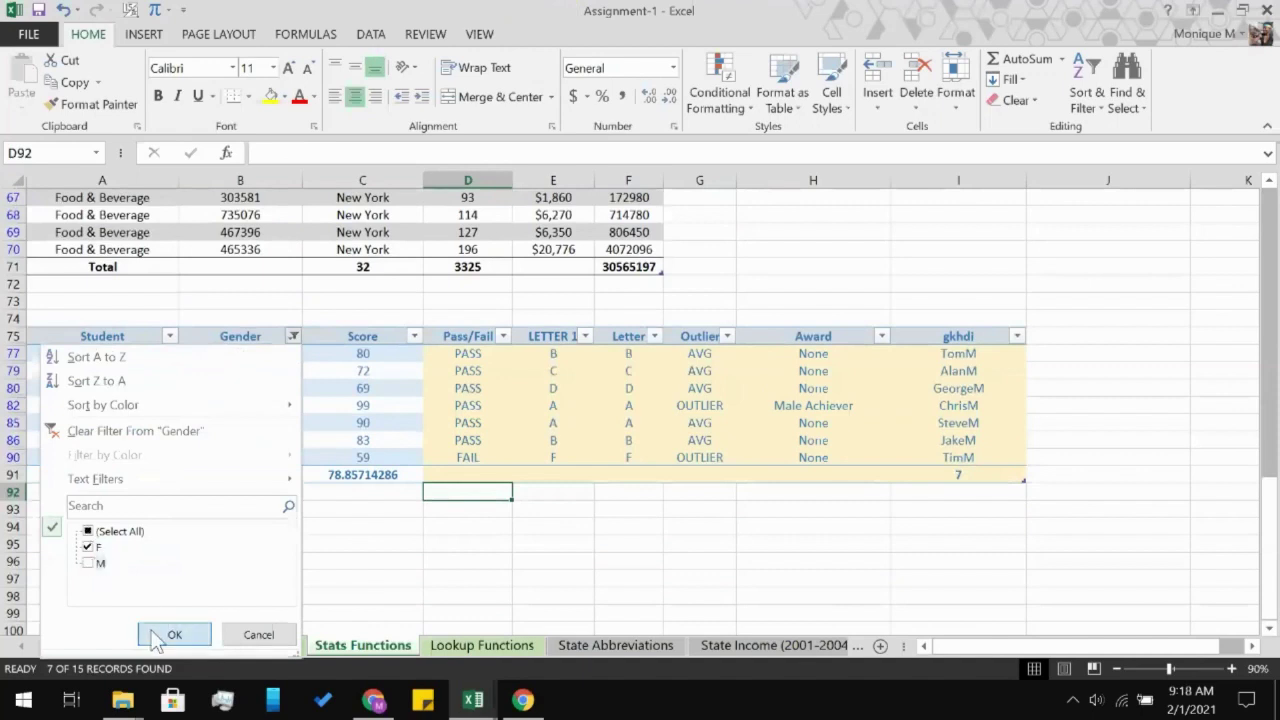
pyautogui.click(174, 634)
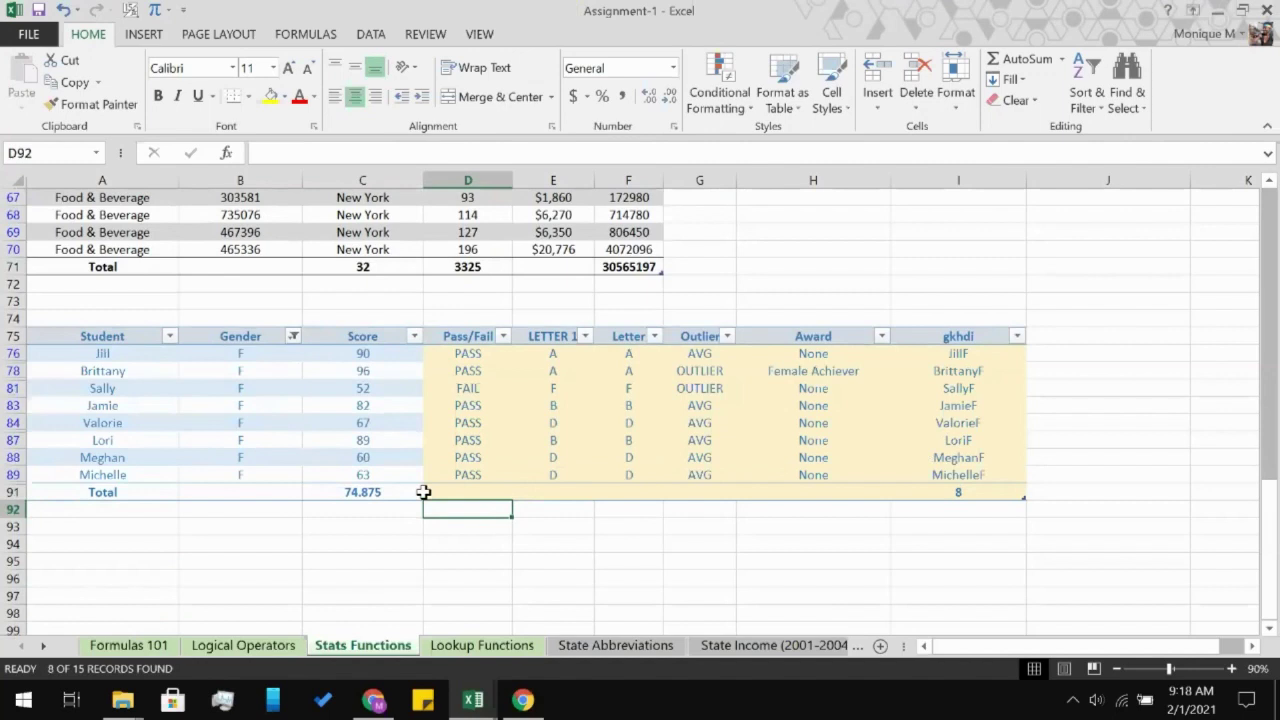
# - Set the student table's Gender column total in B91 to Count
pyautogui.click(285, 498)
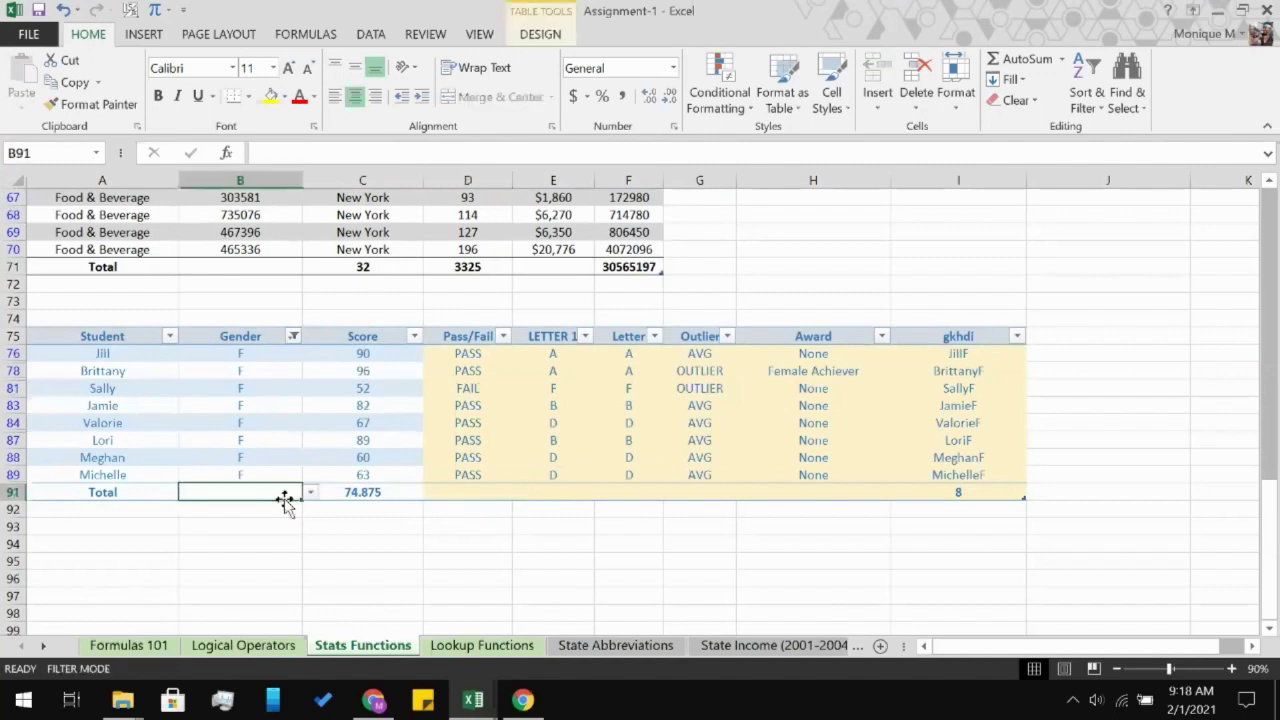
pyautogui.click(311, 493)
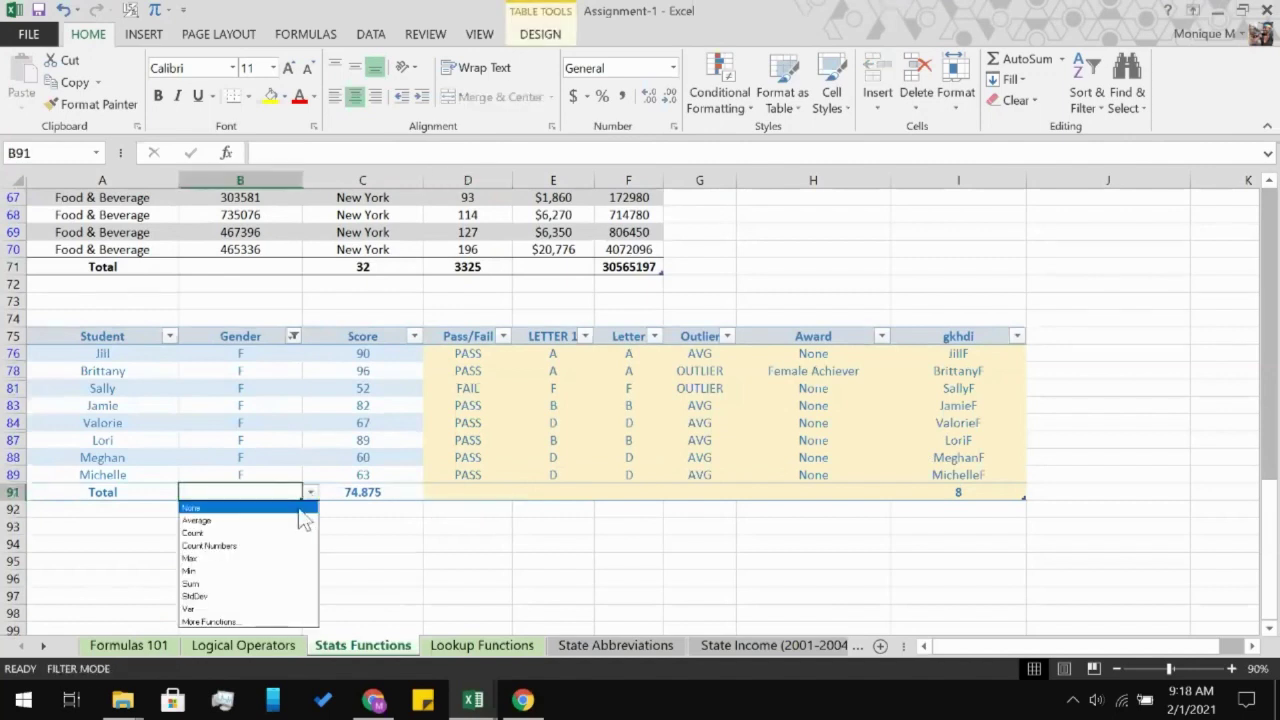
pyautogui.click(285, 533)
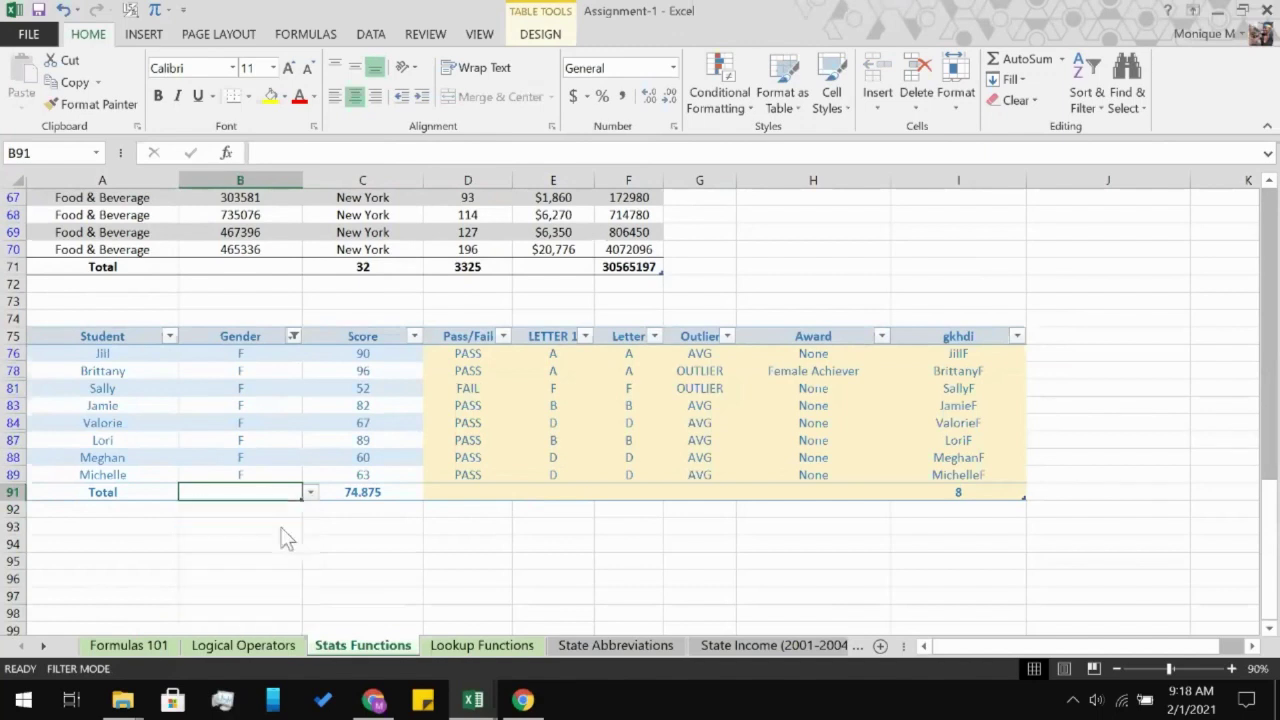
# - Clear the Gender filter and check the student table's total row for all students
pyautogui.click(293, 336)
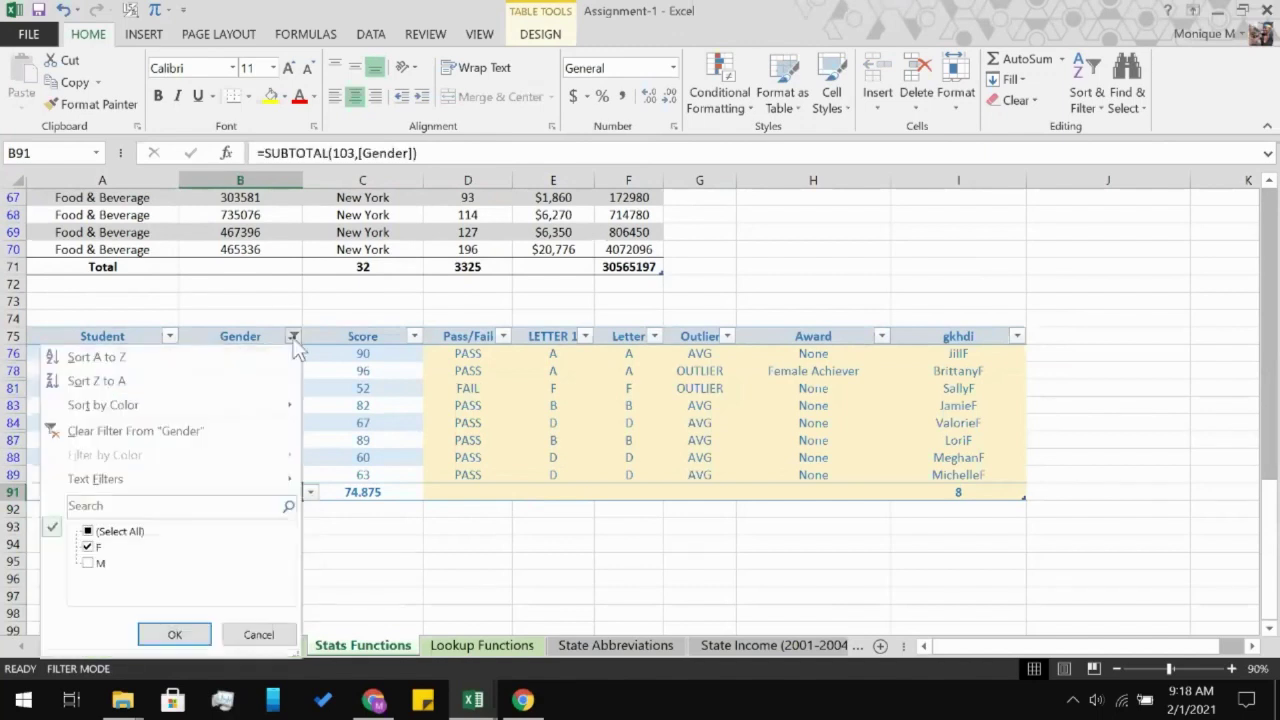
pyautogui.click(140, 430)
pyautogui.scroll(-2, 278, 508)
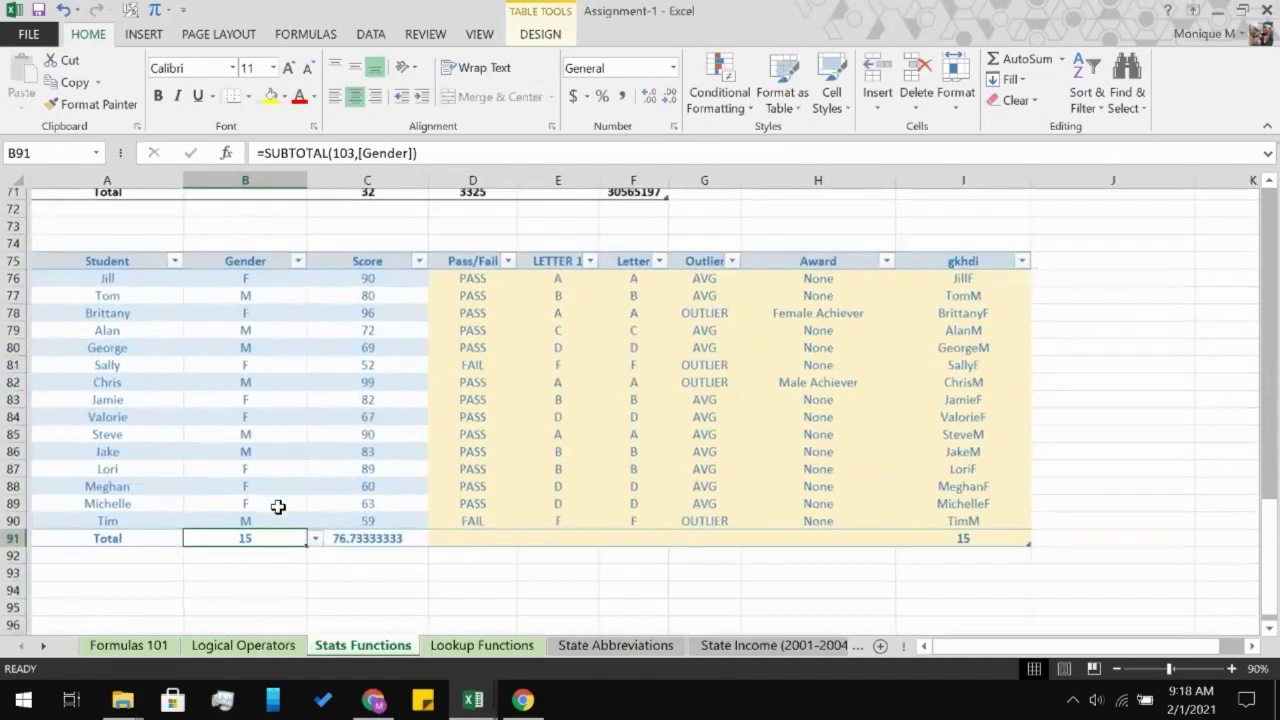
pyautogui.click(411, 587)
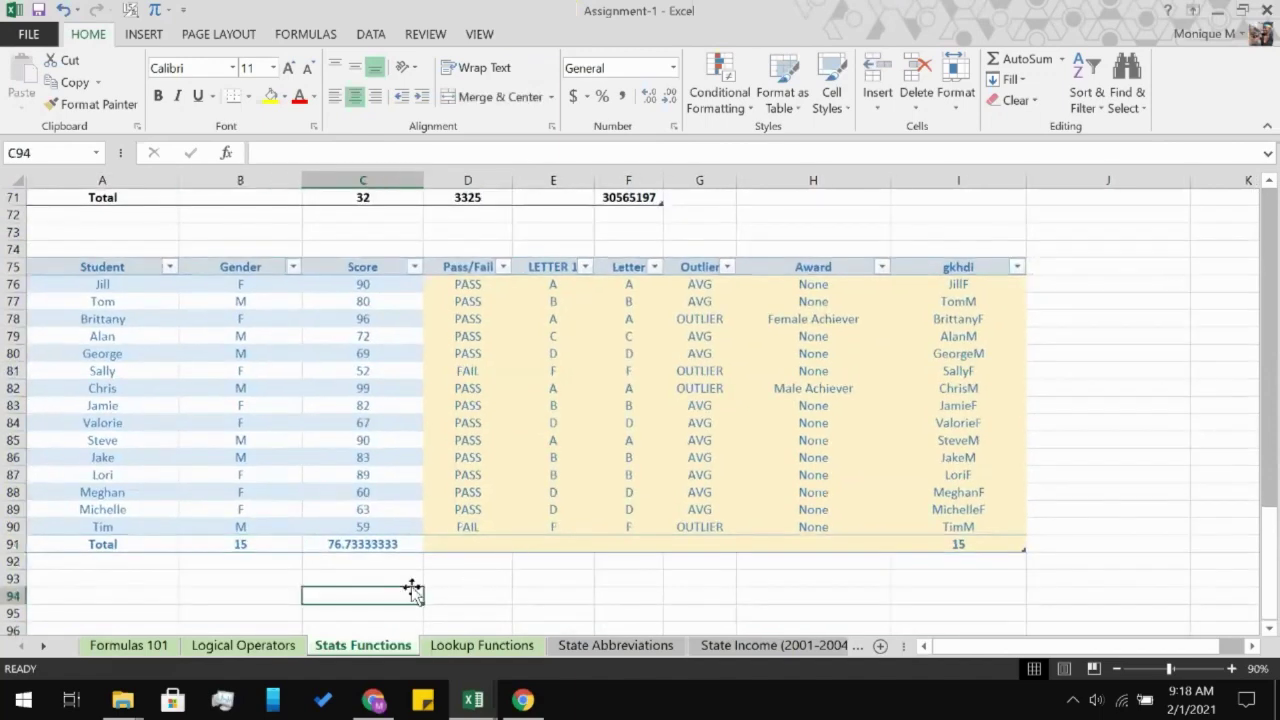
# - Filter the student table's Pass/Fail column to FAIL only and check the filtered rows and total row
pyautogui.click(170, 267)
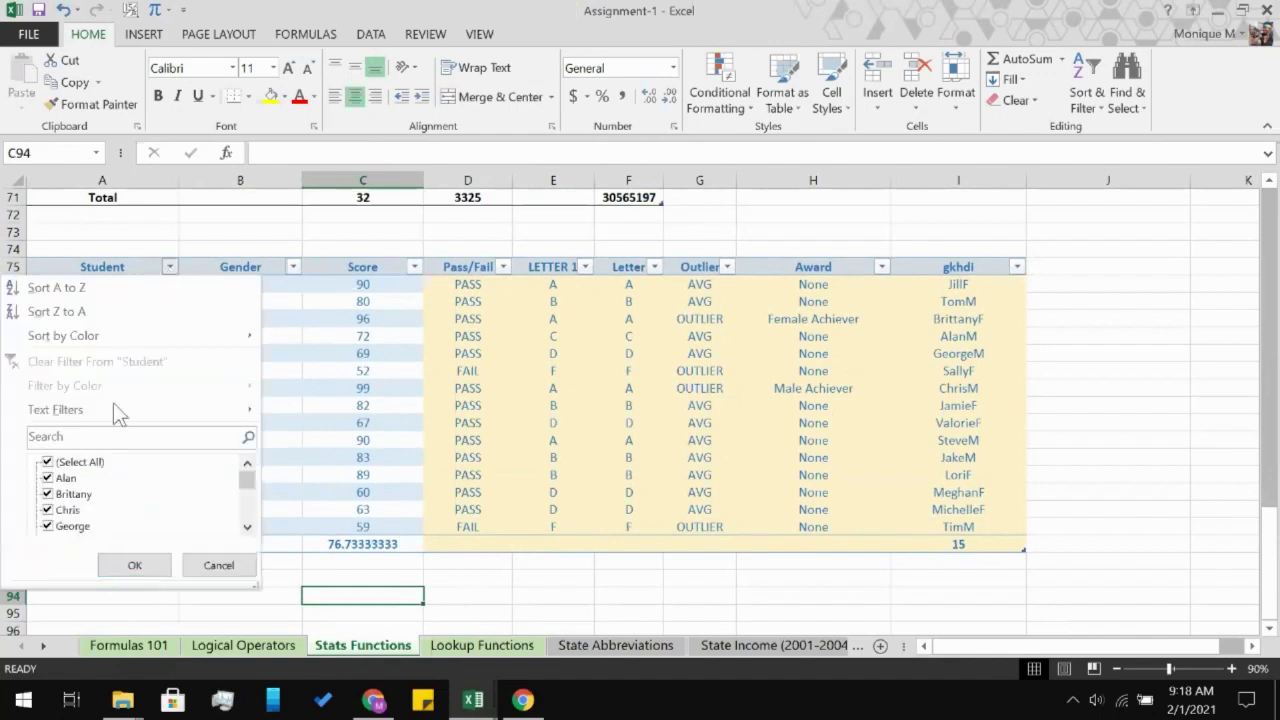
pyautogui.click(500, 272)
pyautogui.click(502, 267)
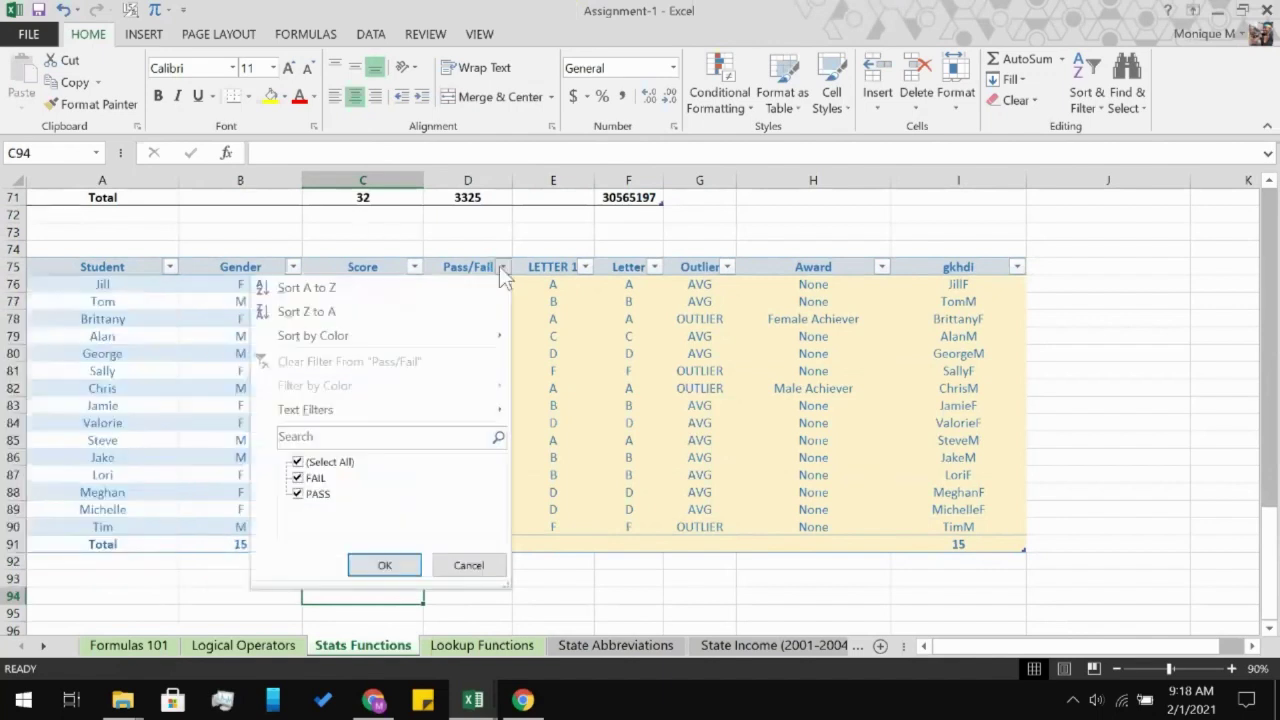
pyautogui.click(300, 462)
pyautogui.click(305, 478)
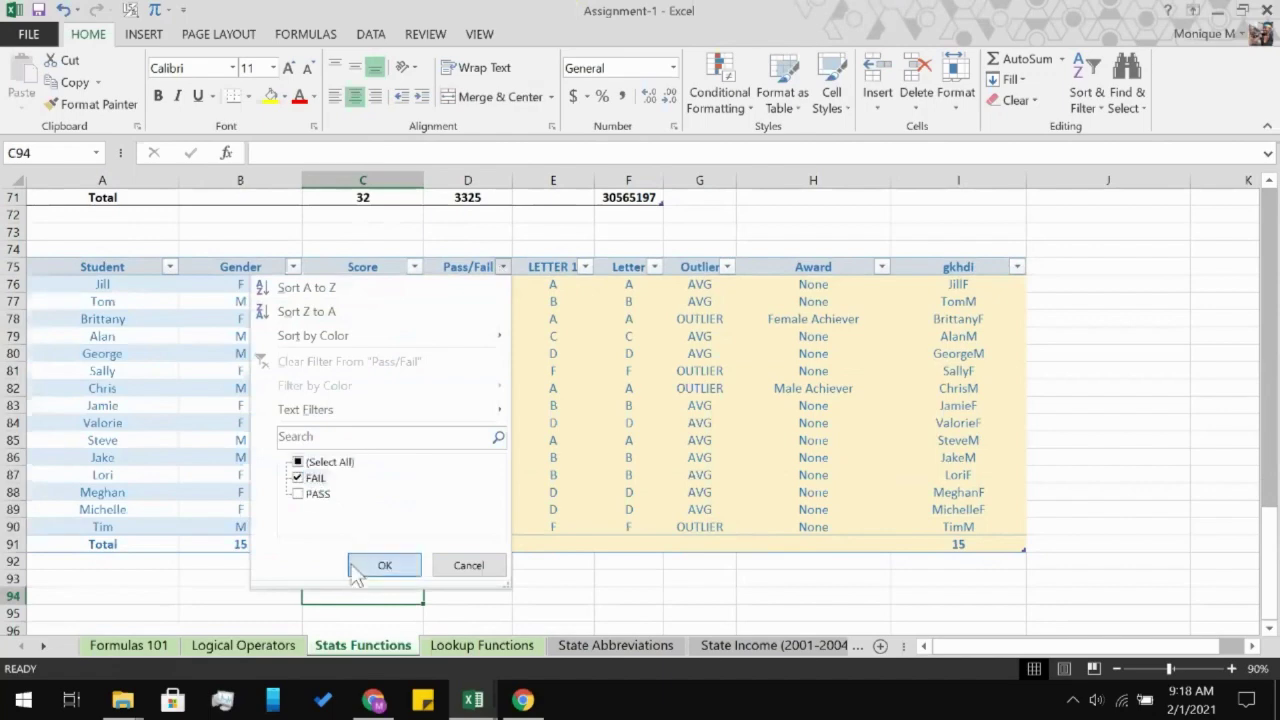
pyautogui.click(366, 562)
pyautogui.scroll(3, 410, 450)
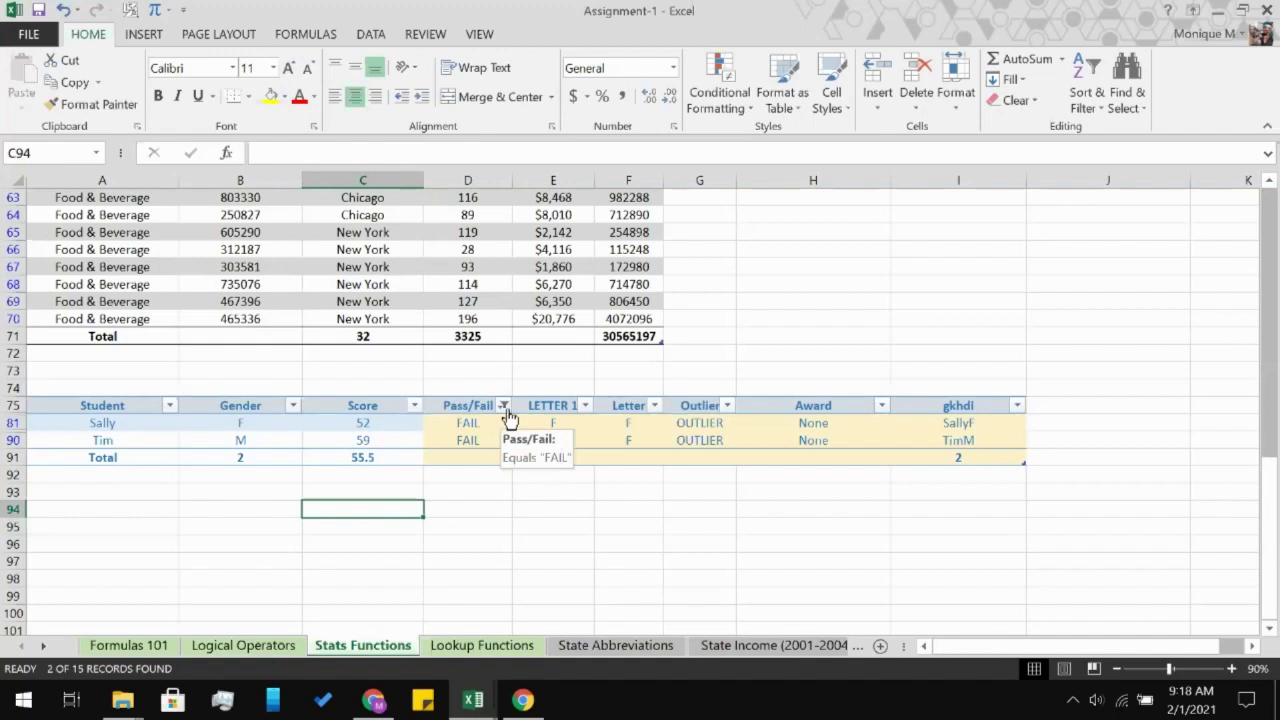
# - Include PASS again in the Pass/Fail filter so that all students are listed
pyautogui.click(504, 406)
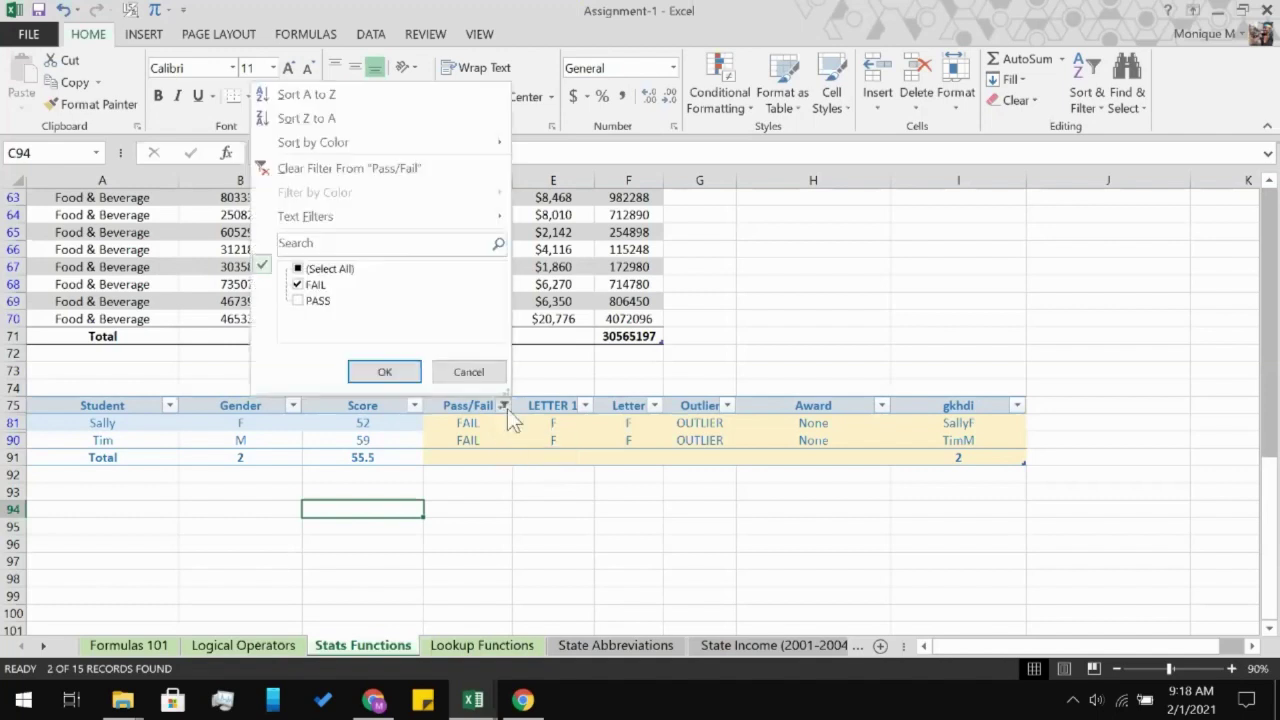
pyautogui.click(310, 300)
pyautogui.click(382, 371)
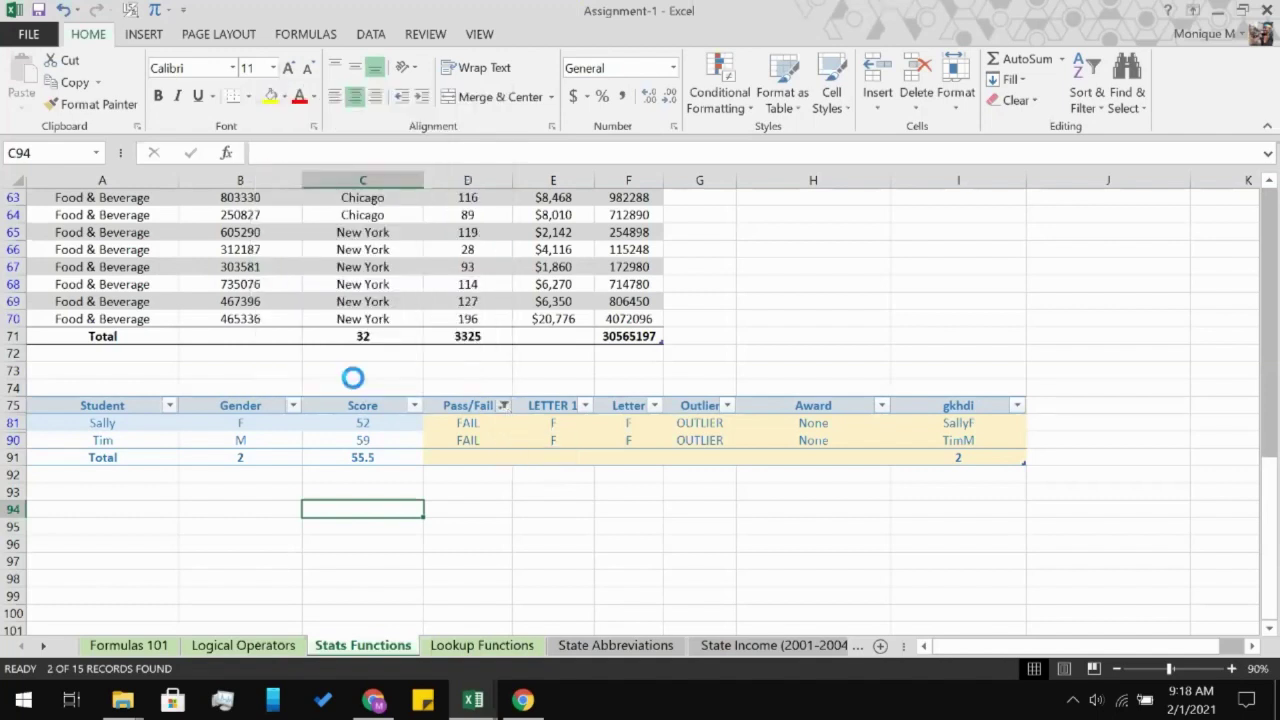
# - Filter the student table's Award column to Female Achiever and Male Achiever only and check the filtered rows and total row
pyautogui.click(879, 405)
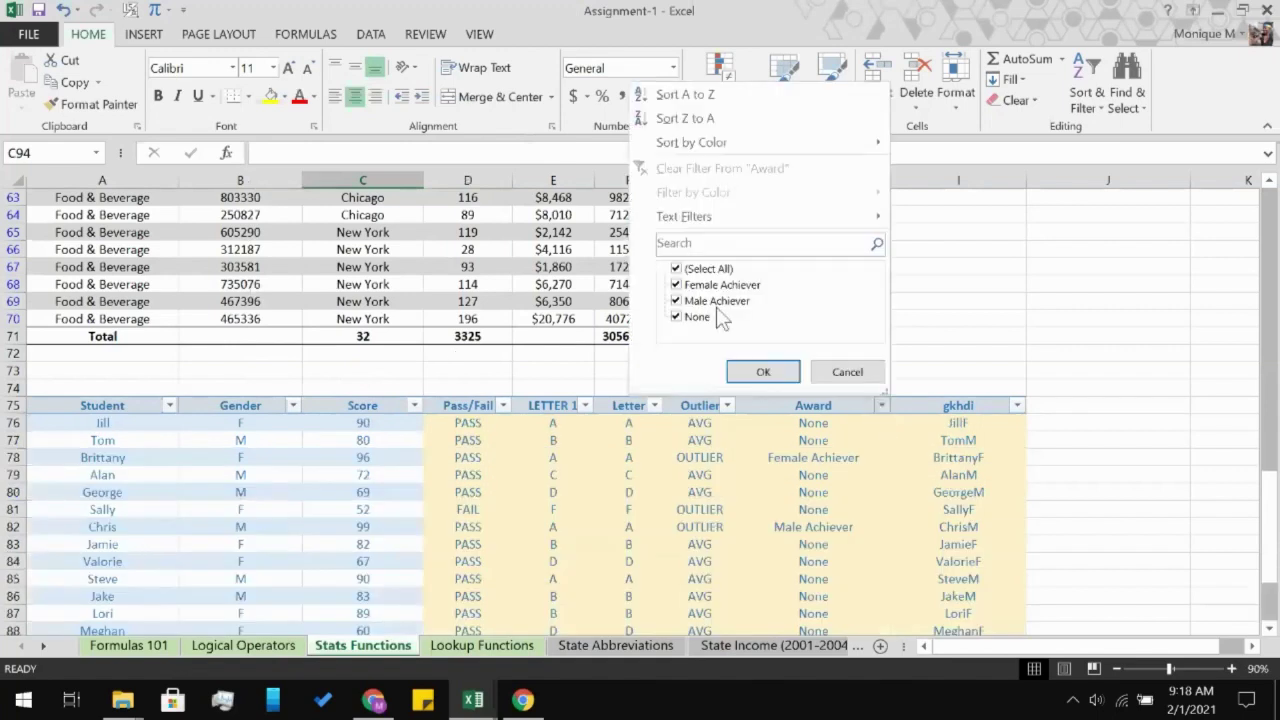
pyautogui.click(700, 269)
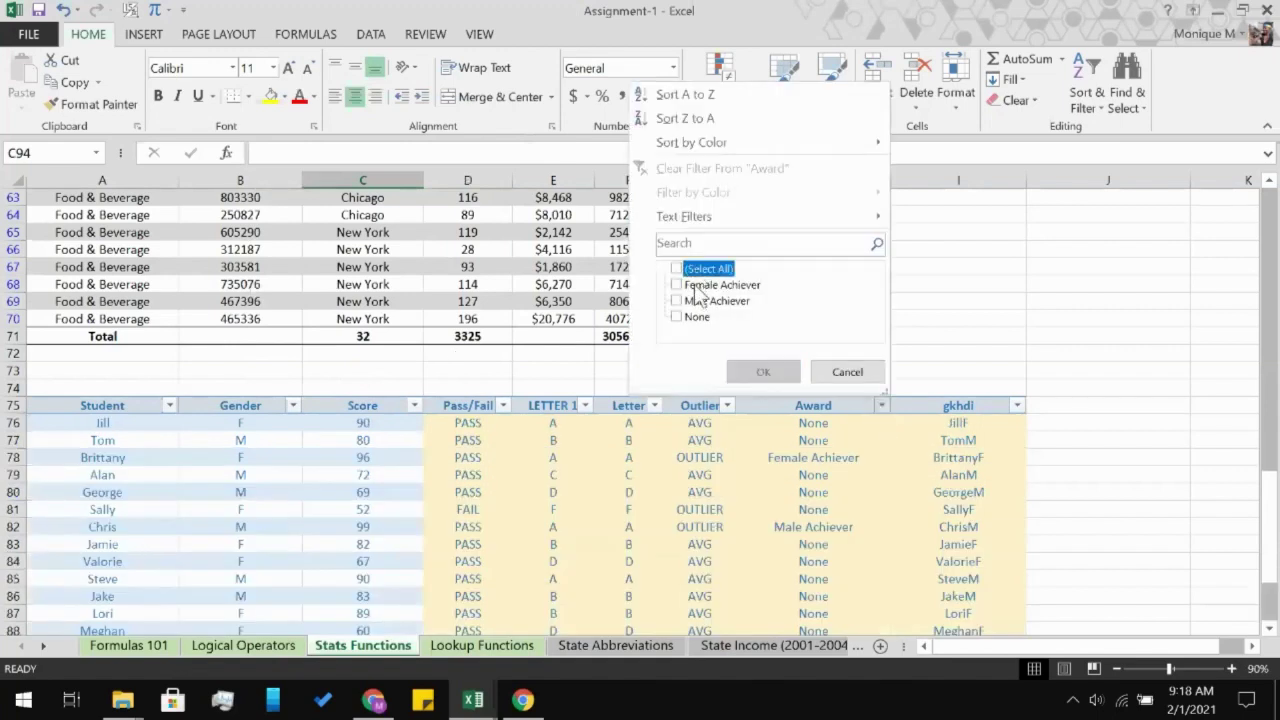
pyautogui.click(700, 285)
pyautogui.click(700, 301)
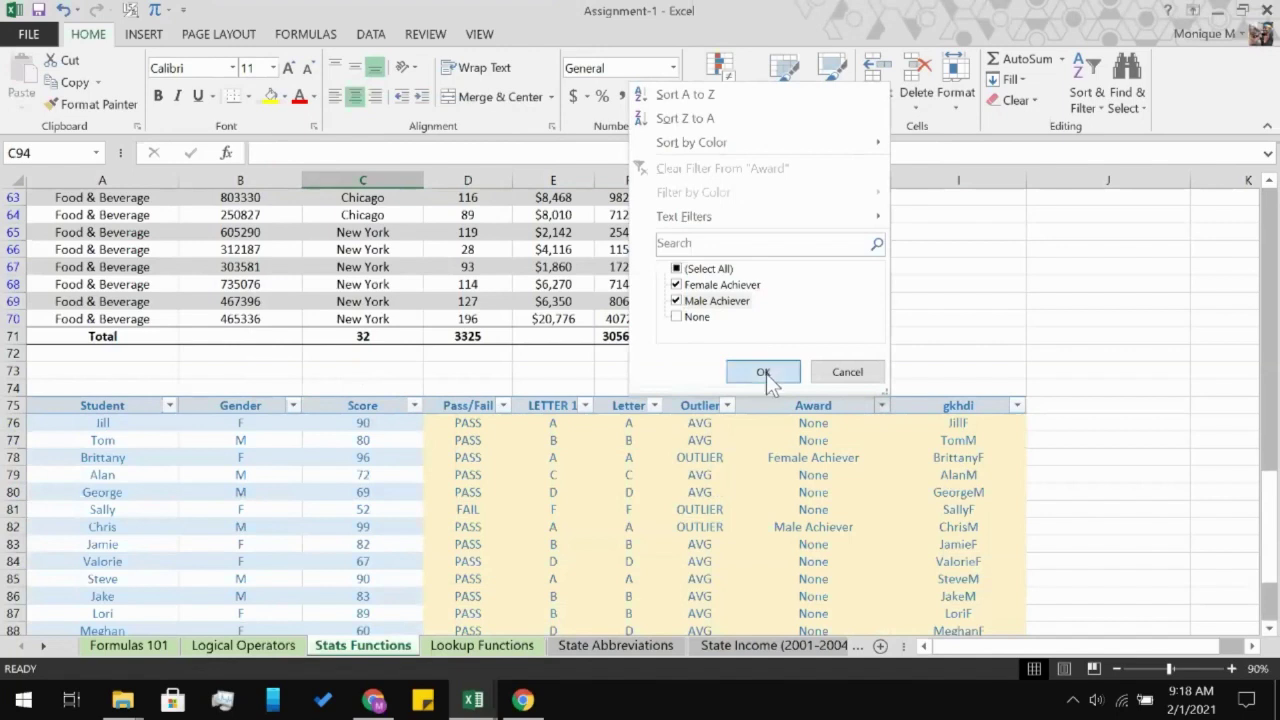
pyautogui.click(763, 371)
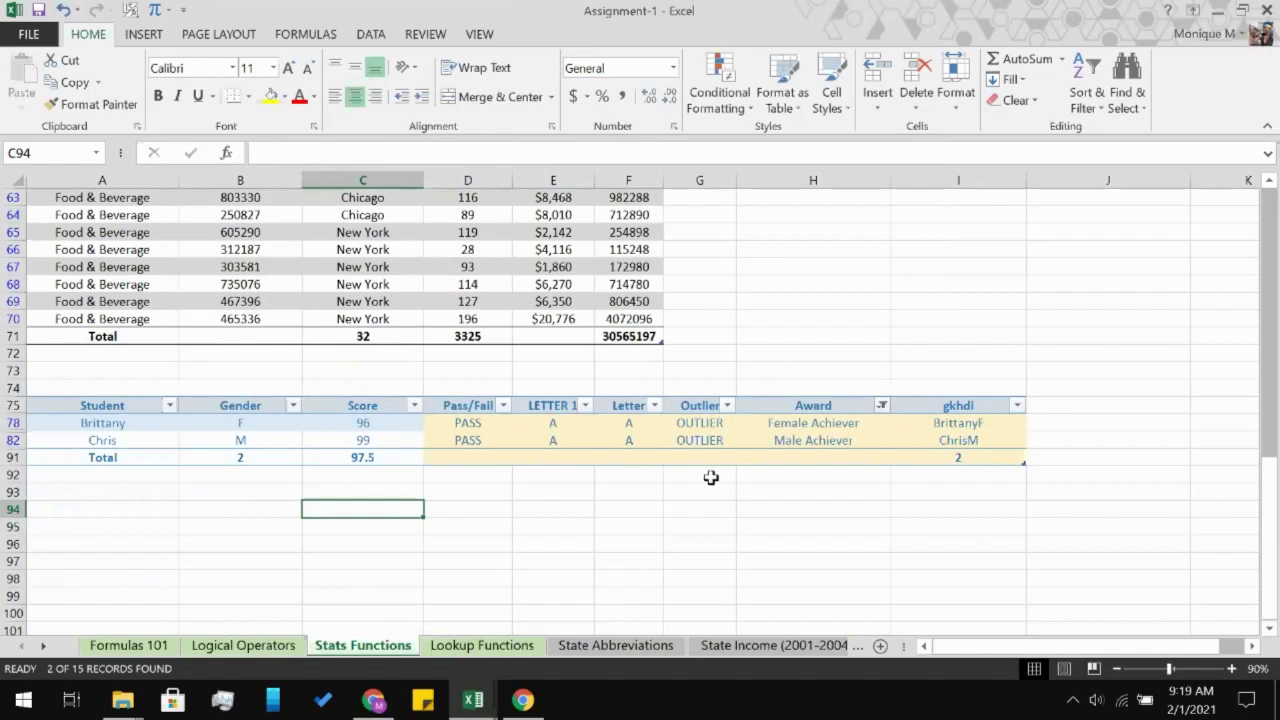
pyautogui.click(505, 424)
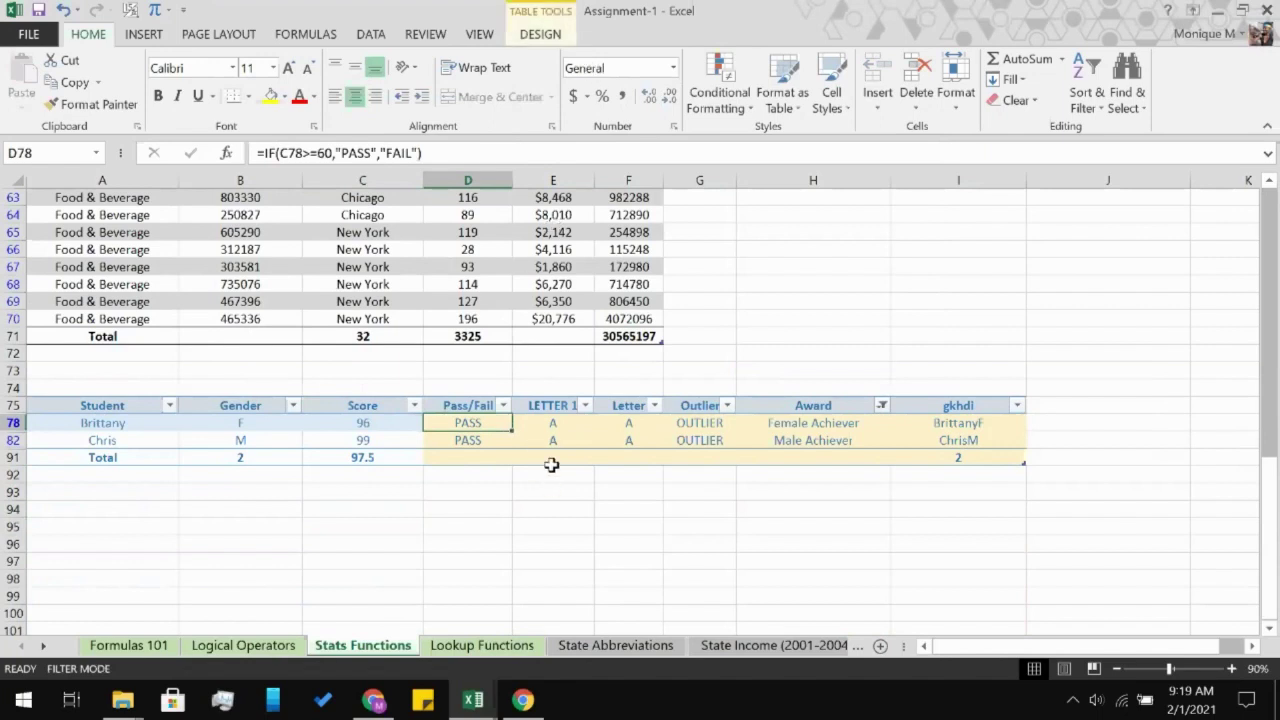
# - Convert the product sales table to a normal range and check its data down to the total row
pyautogui.click(456, 234)
pyautogui.scroll(8, 470, 297)
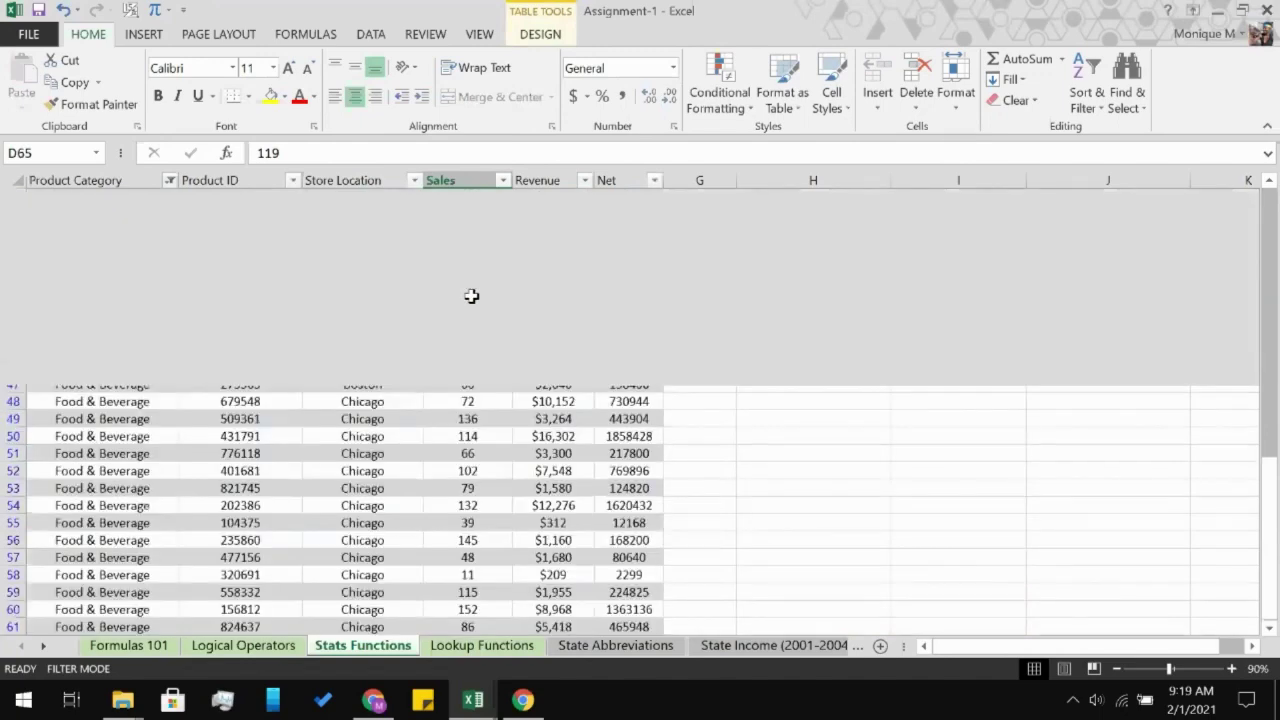
pyautogui.click(472, 301)
pyautogui.rightClick(473, 302)
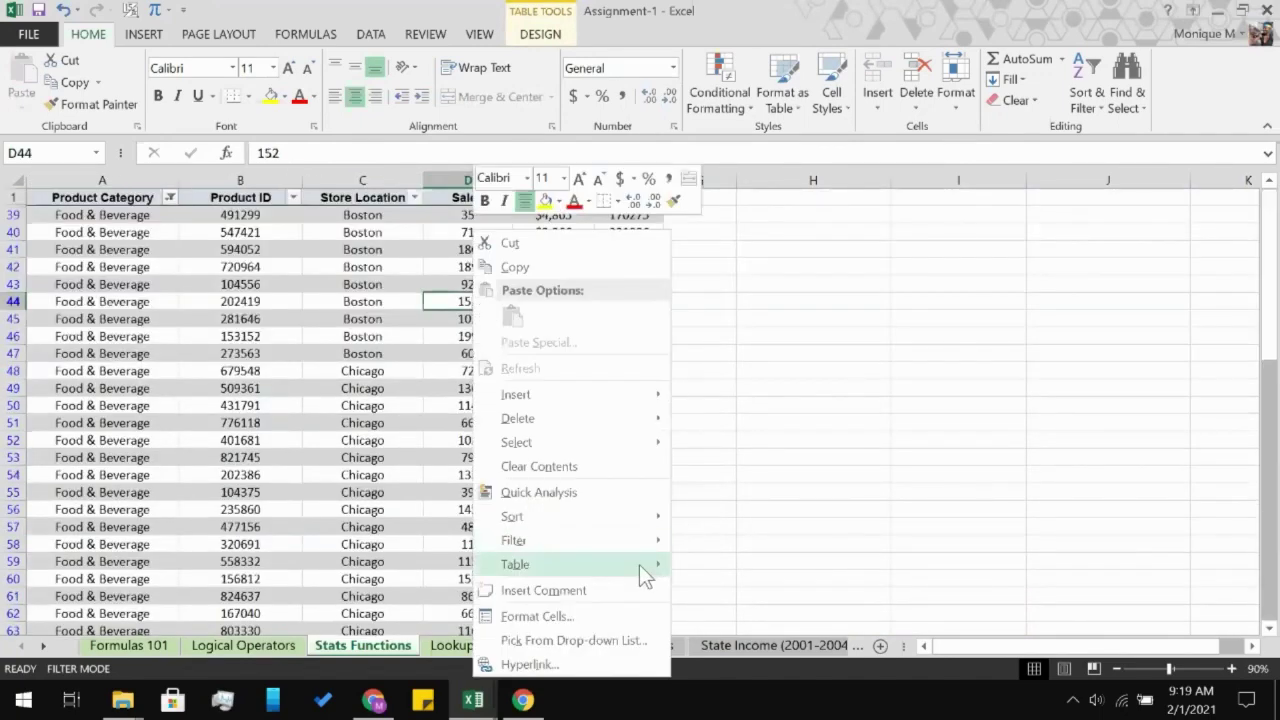
pyautogui.moveTo(639, 564)
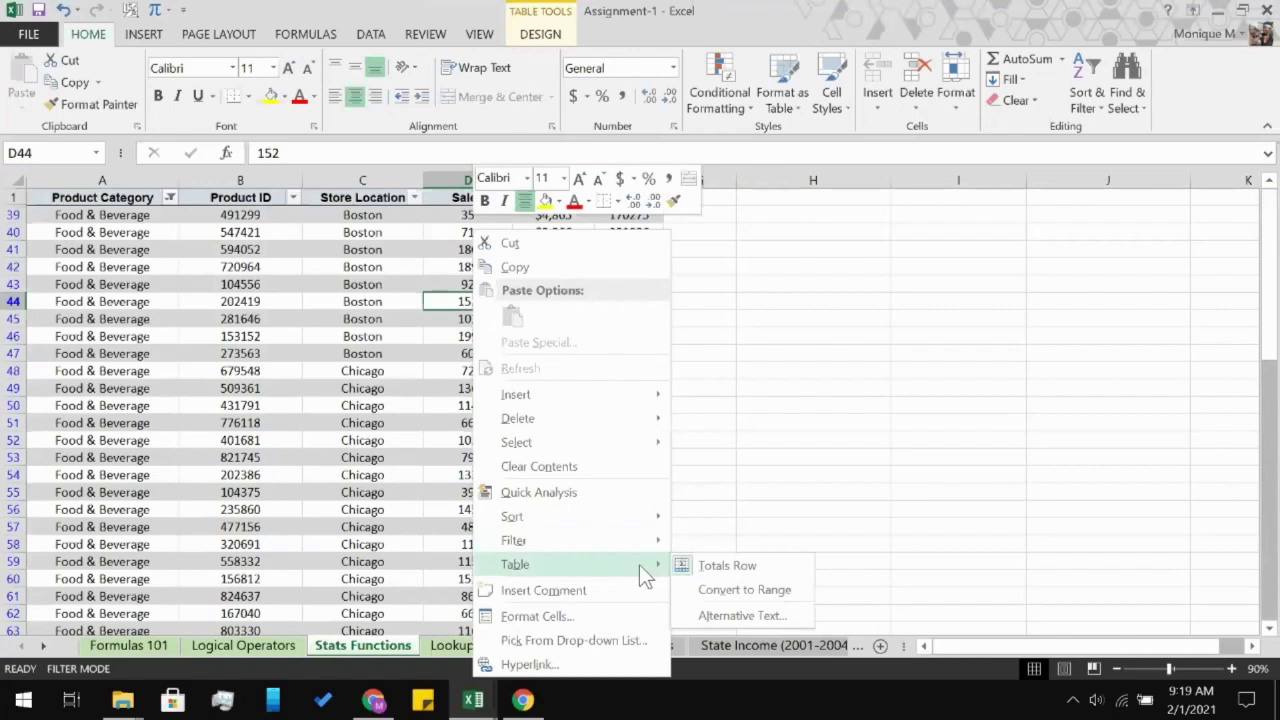
pyautogui.click(738, 590)
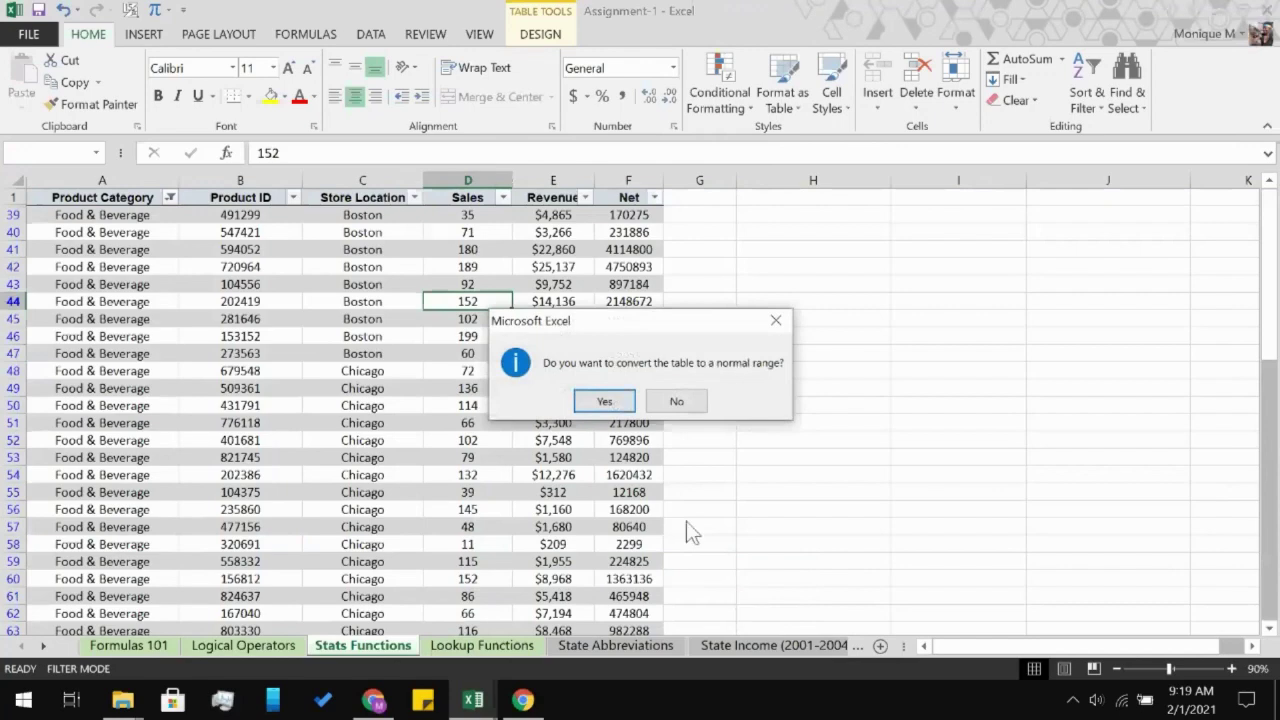
pyautogui.click(608, 403)
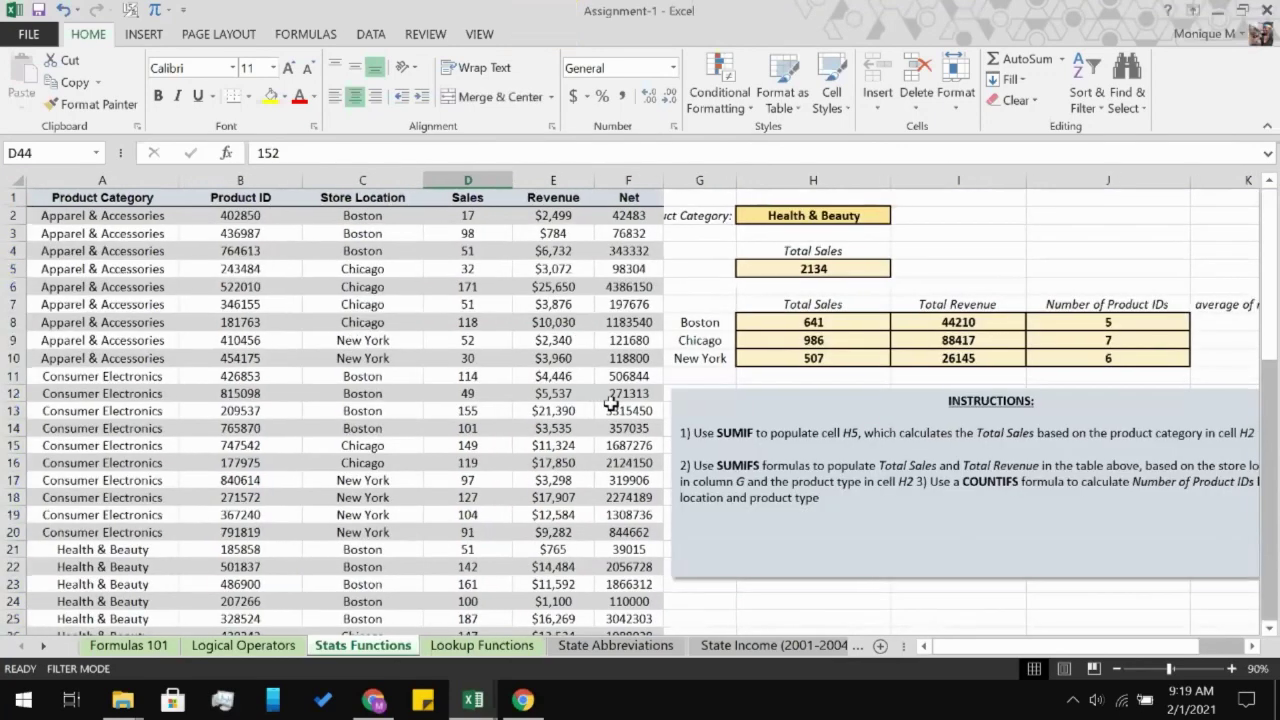
pyautogui.scroll(-17, 610, 403)
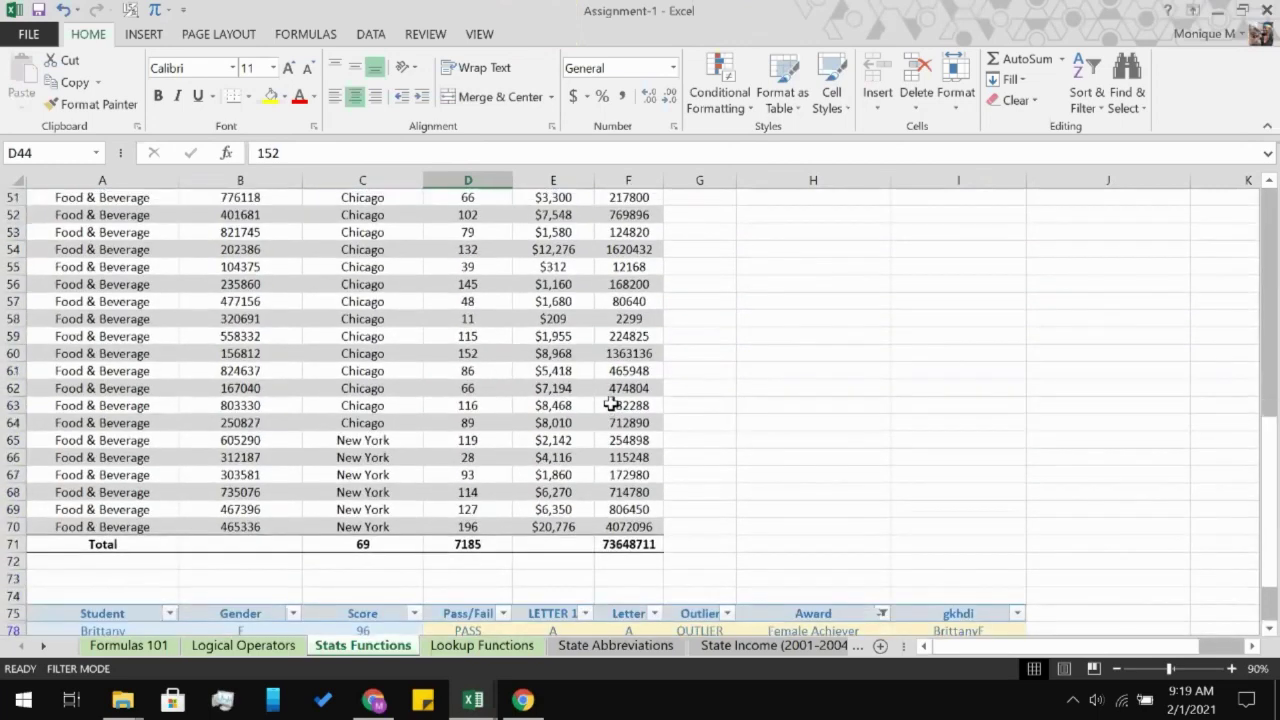
pyautogui.scroll(17, 610, 403)
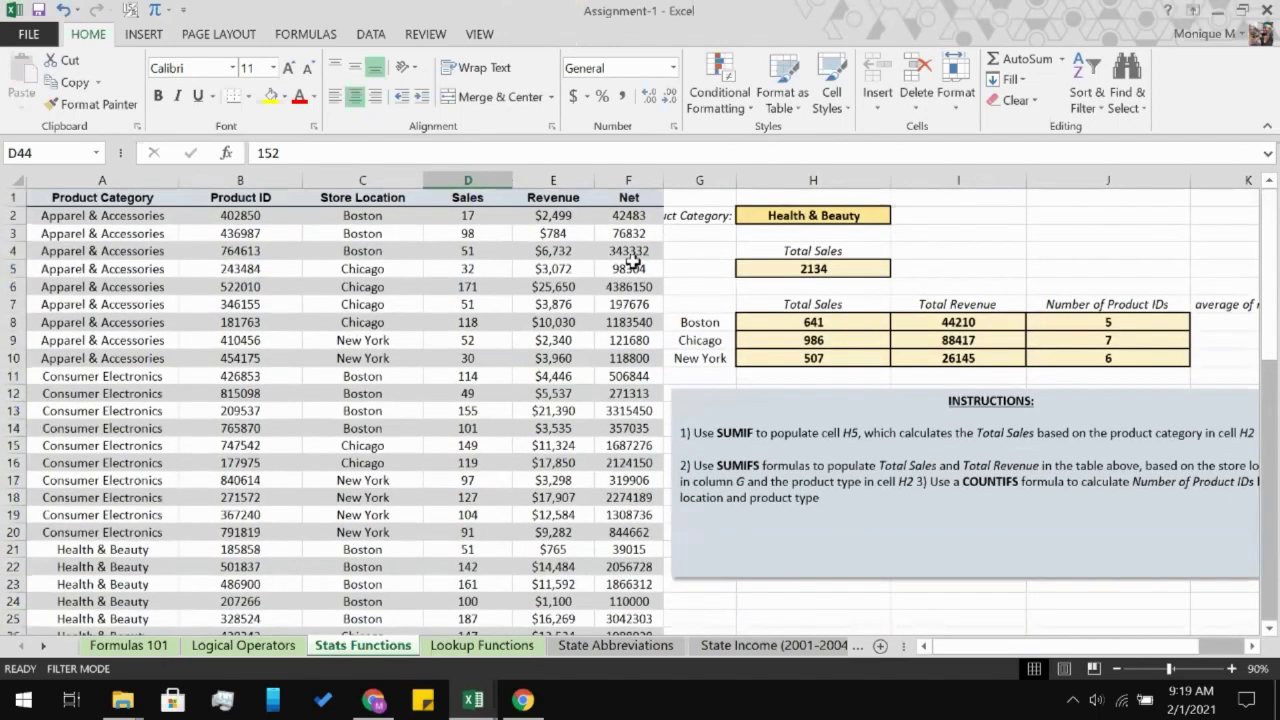
# - Delete the Net formula from cell F2 so that the cell is empty
pyautogui.click(643, 200)
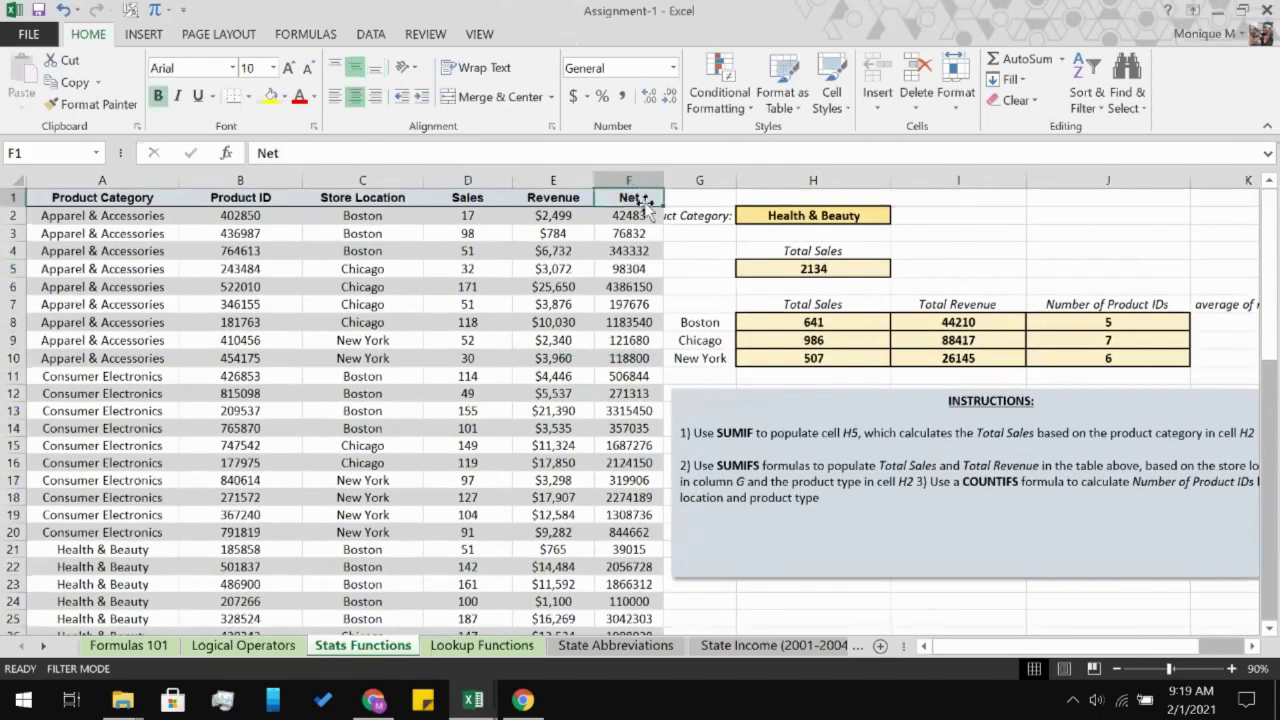
pyautogui.click(640, 215)
pyautogui.click(623, 145)
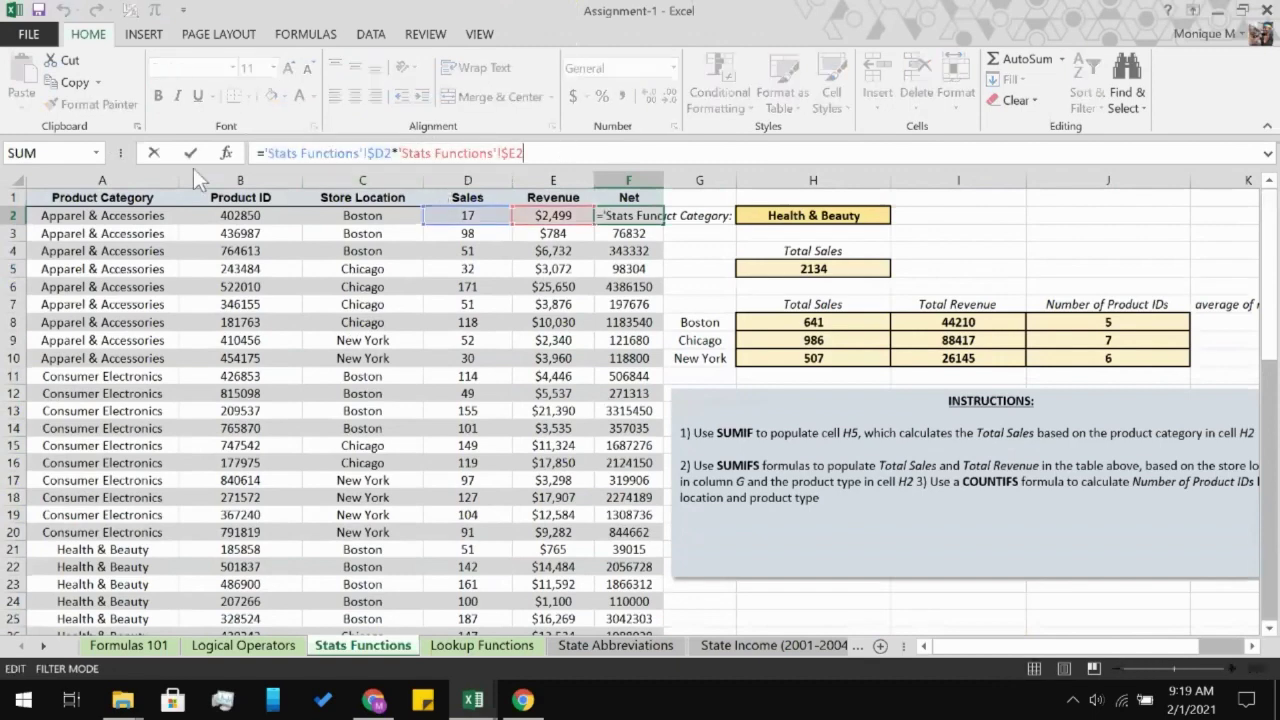
pyautogui.write('\\\\\\\\\\\\\\\\\\\\')
pyautogui.press('BackSpace')
pyautogui.press('BackSpace')
pyautogui.press('BackSpace')
pyautogui.press('BackSpace')
pyautogui.press('BackSpace')
pyautogui.press('BackSpace')
pyautogui.press('BackSpace')
pyautogui.press('BackSpace')
pyautogui.press('BackSpace')
pyautogui.press('BackSpace')
pyautogui.press('BackSpace')
pyautogui.press('BackSpace')
pyautogui.press('BackSpace')
pyautogui.press('BackSpace')
pyautogui.press('BackSpace')
pyautogui.press('BackSpace')
pyautogui.press('BackSpace')
pyautogui.press('BackSpace')
pyautogui.press('BackSpace')
pyautogui.press('BackSpace')
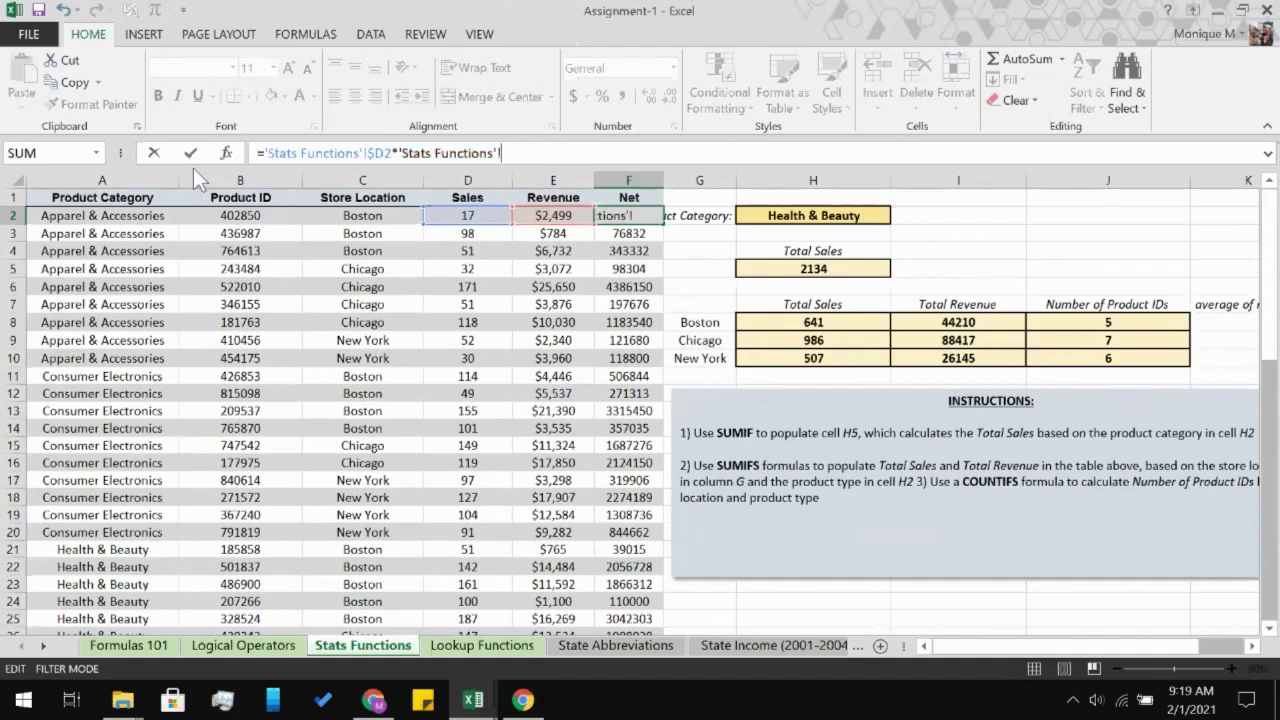
pyautogui.press('BackSpace')
pyautogui.press('BackSpace')
pyautogui.press('BackSpace')
pyautogui.press('BackSpace')
pyautogui.press('BackSpace')
pyautogui.press('BackSpace')
pyautogui.press('BackSpace')
pyautogui.press('BackSpace')
pyautogui.press('BackSpace')
pyautogui.press('BackSpace')
pyautogui.press('BackSpace')
pyautogui.press('BackSpace')
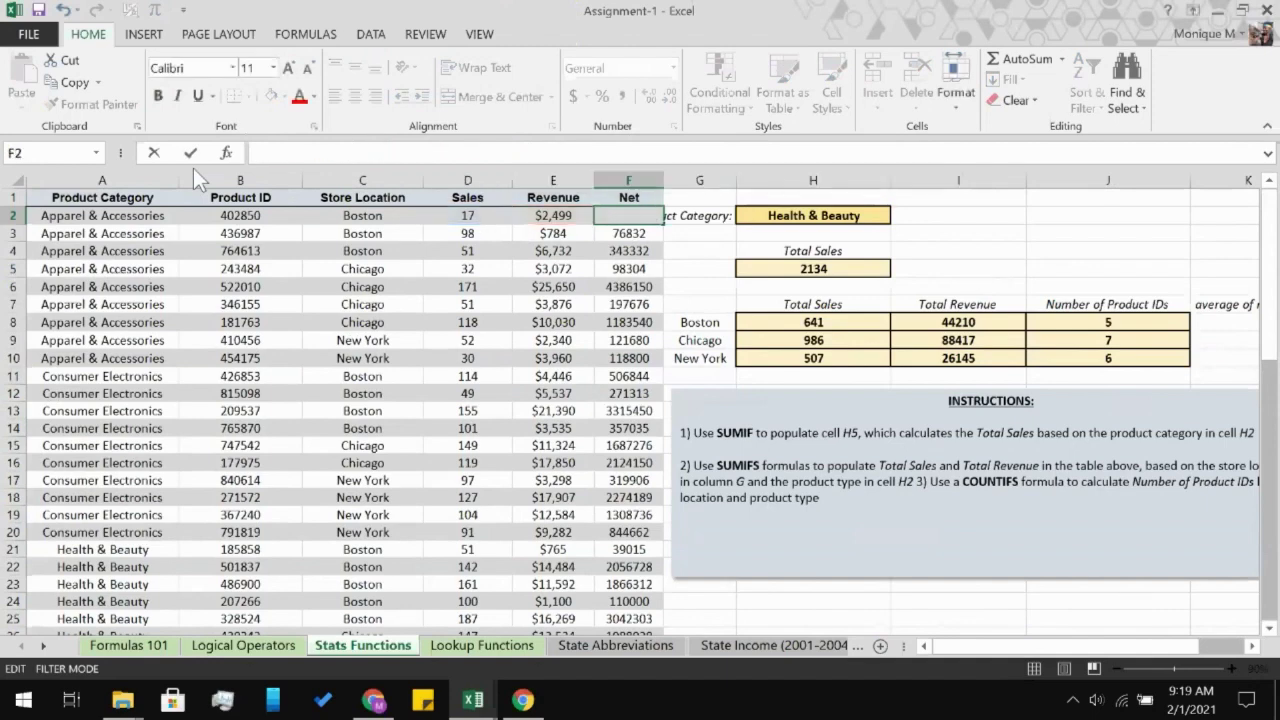
pyautogui.press('Return')
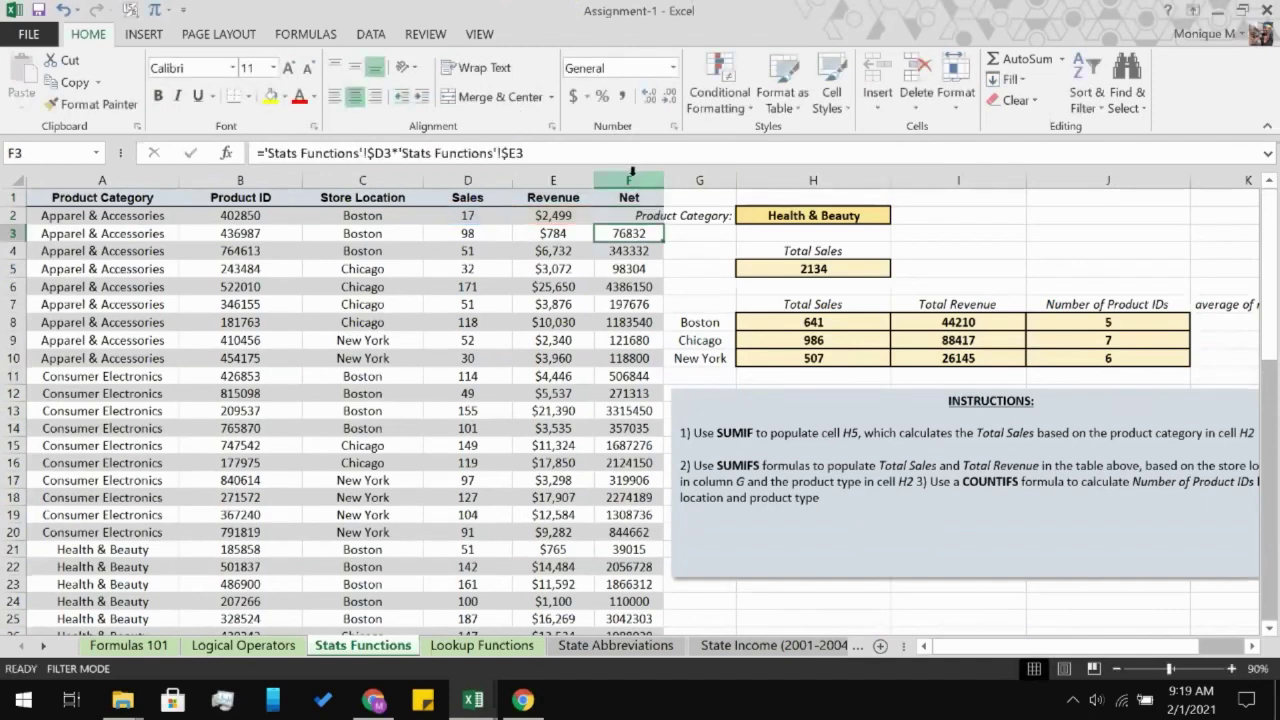
# - Insert a blank sheet row above the product data's header row, starting from the Net header cell
pyautogui.click(673, 202)
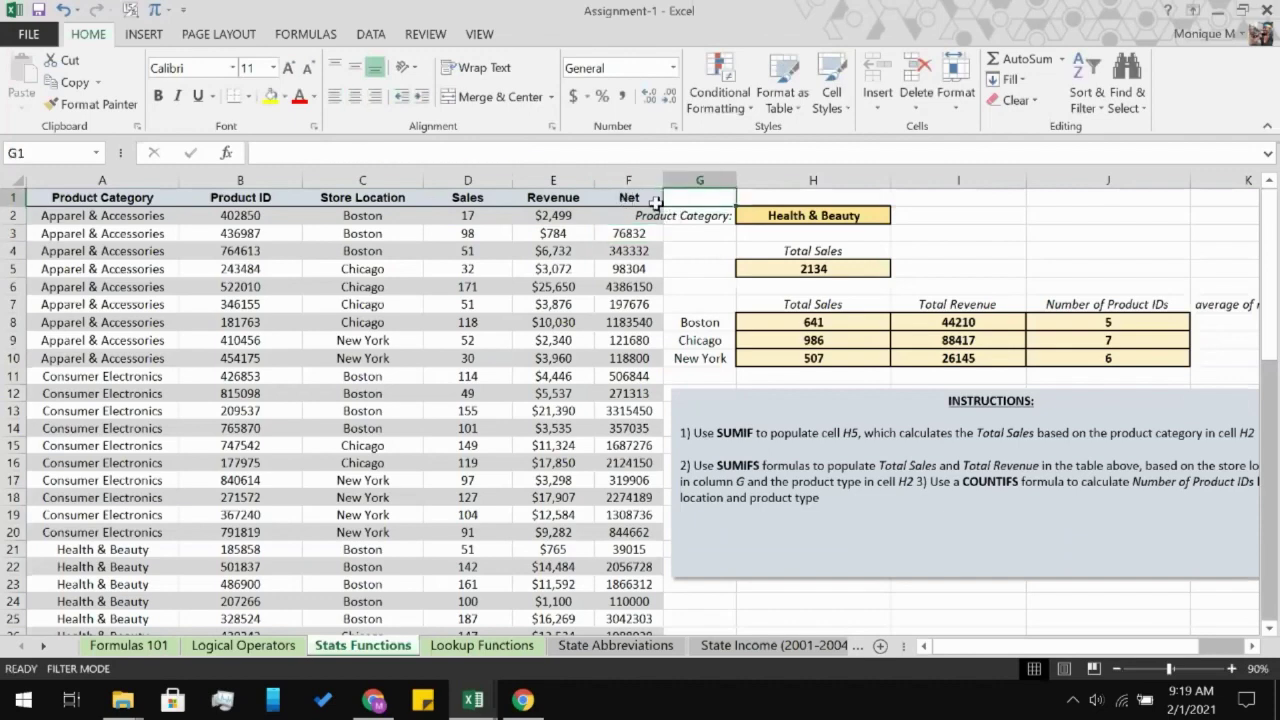
pyautogui.rightClick(641, 199)
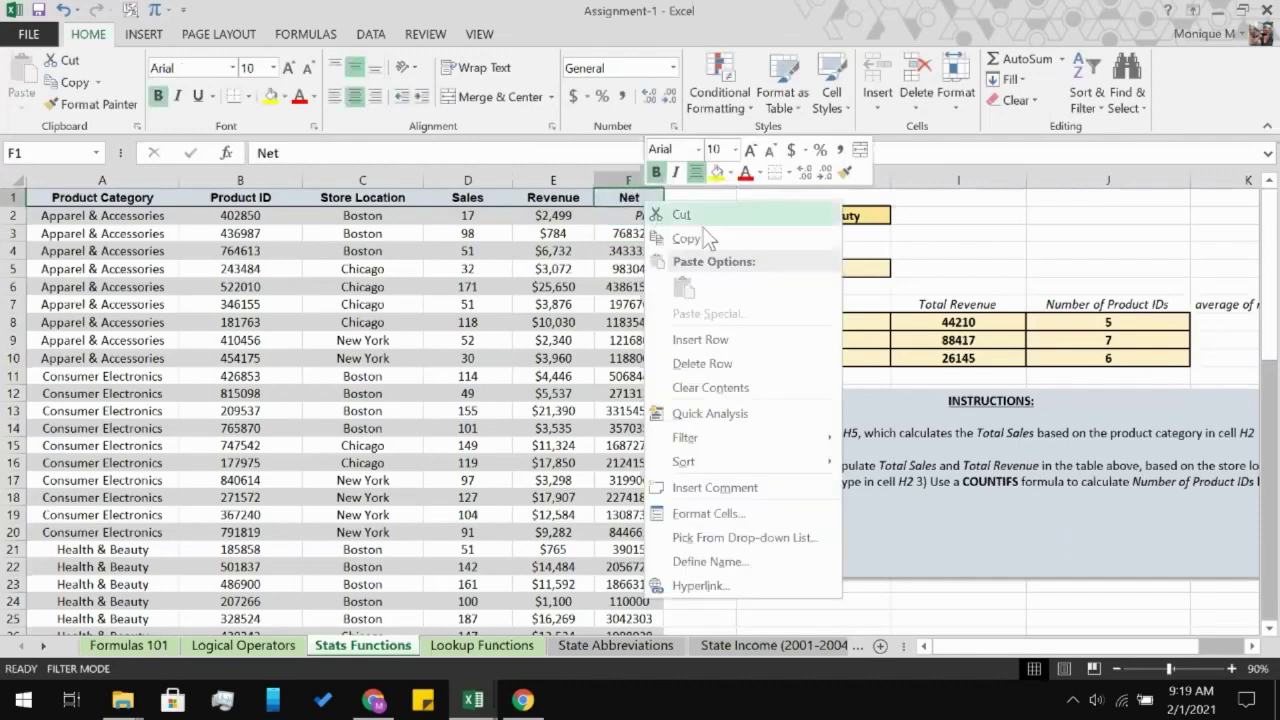
pyautogui.click(723, 345)
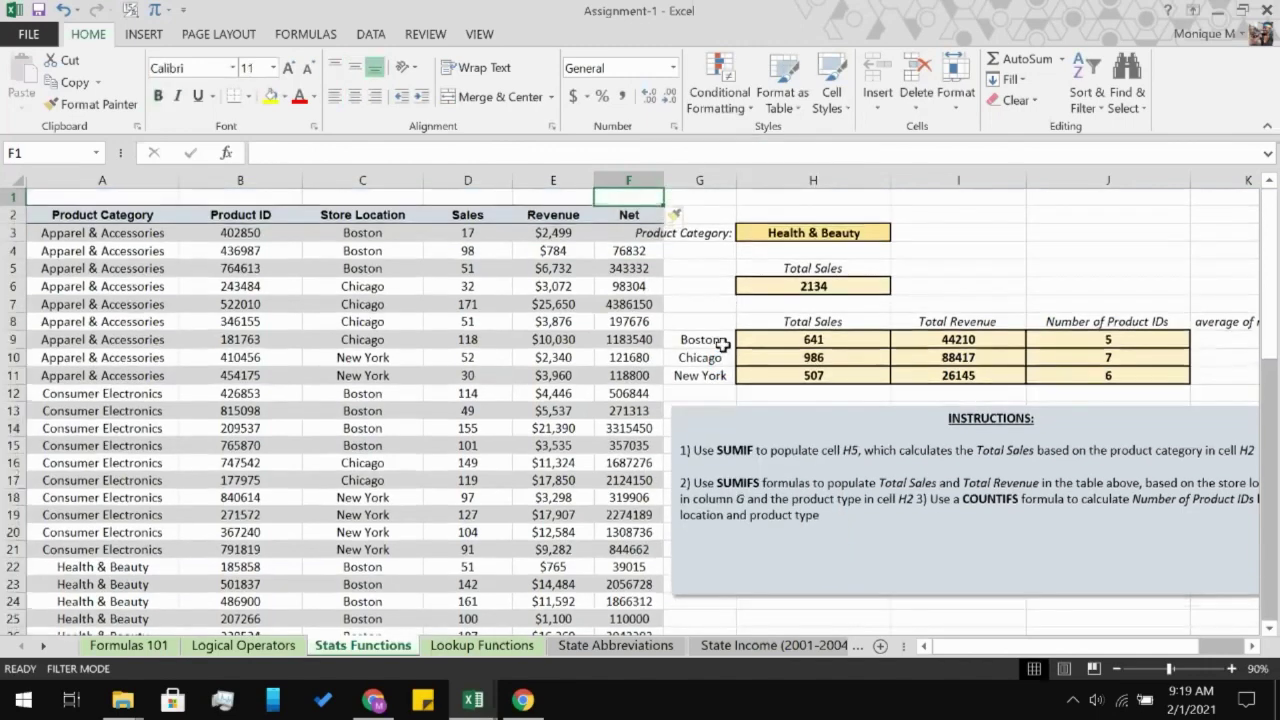